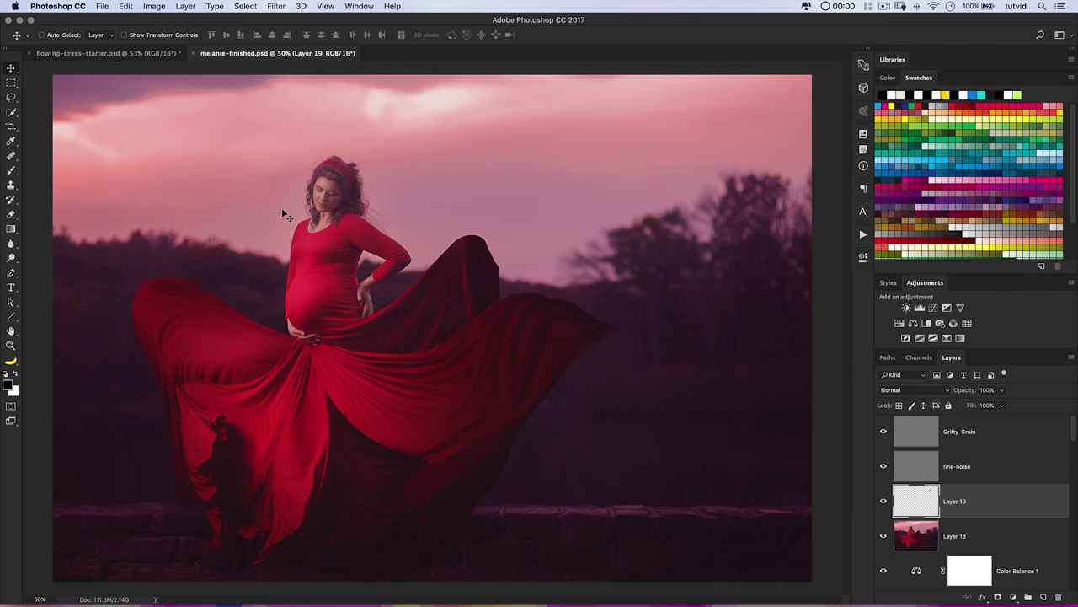
- Compare the flowing-dress-starter.psd document with the finished melanie-finished.psd image, ending on the starter document
click(146, 56)
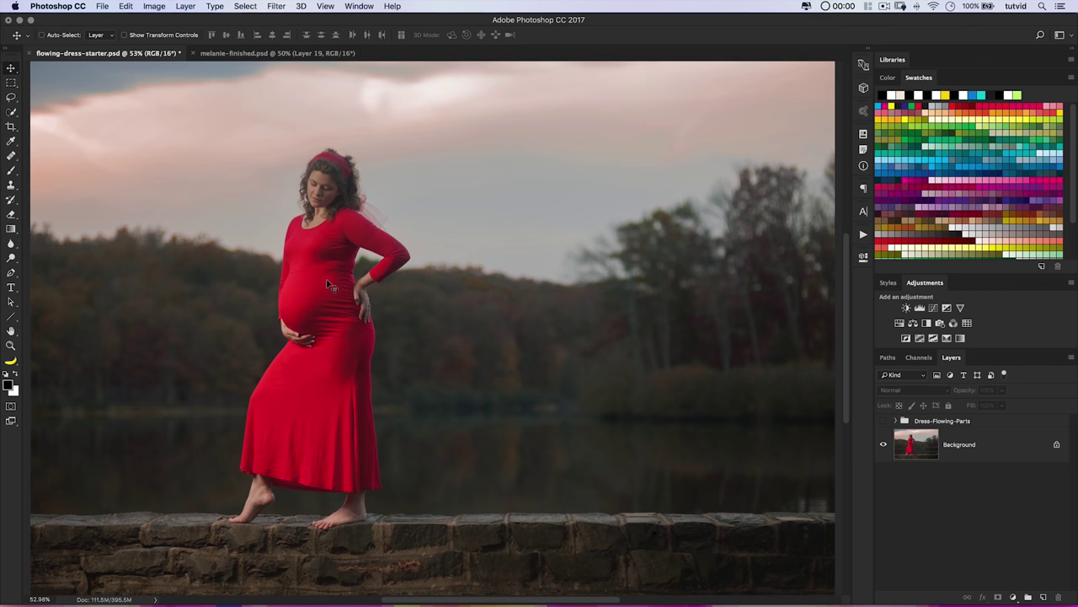
click(297, 53)
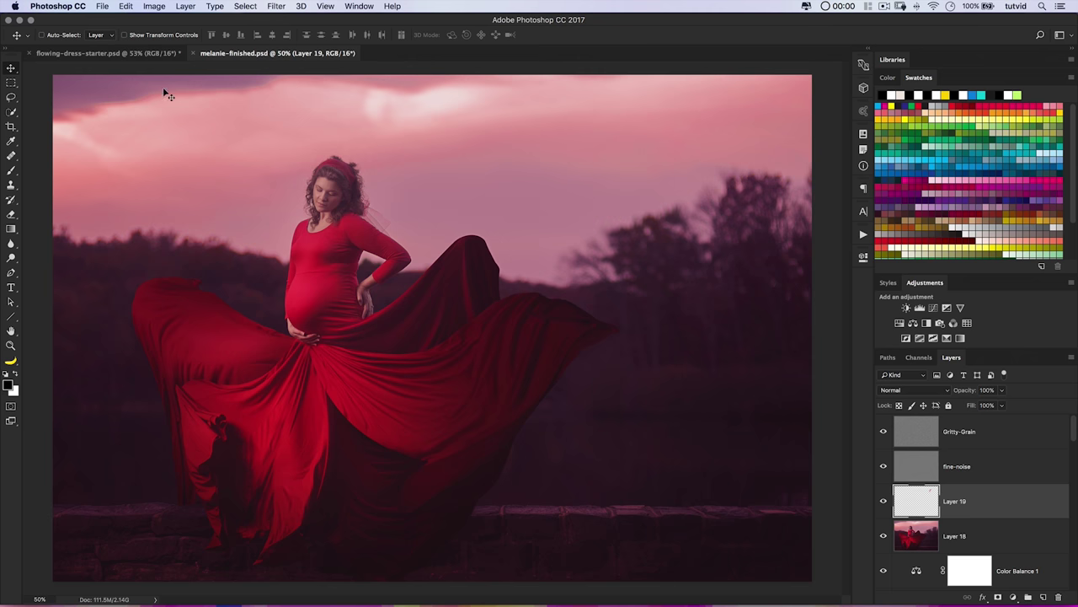
click(114, 53)
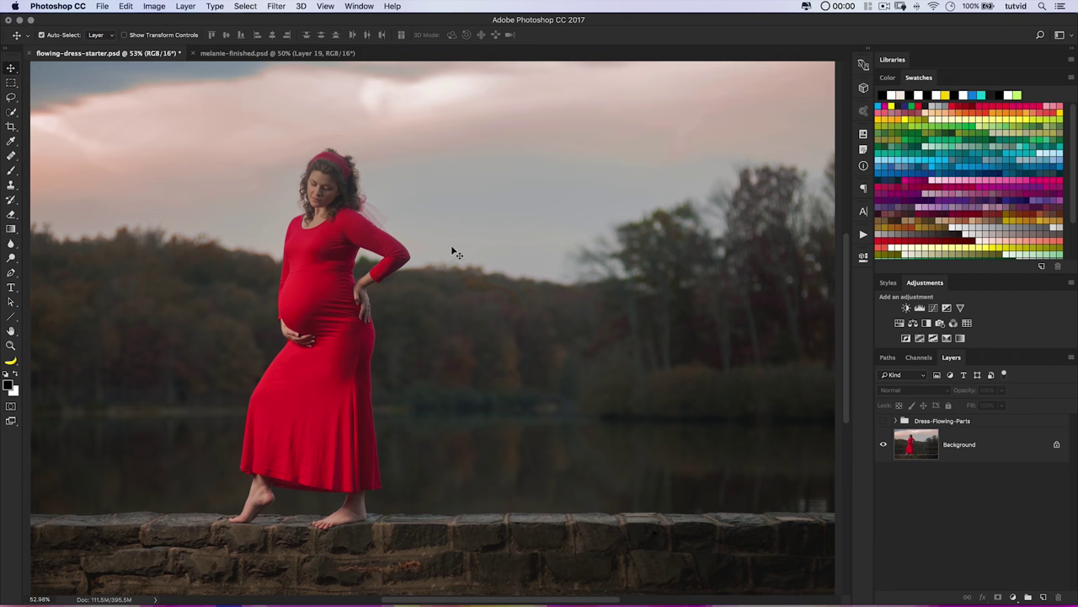
- Switch to Finder, preview the original photo sooc.CR2 in the ref folder, and return to Photoshop
key(super+Tab)
click(486, 326)
double_click(561, 60)
drag(578, 32, 464, 67)
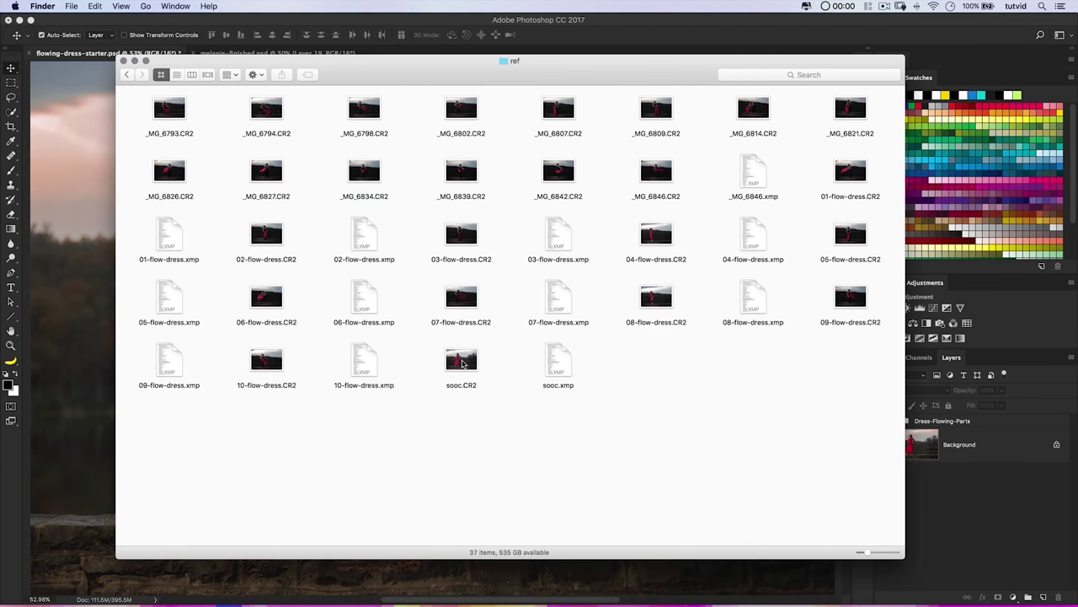
click(462, 363)
key(space)
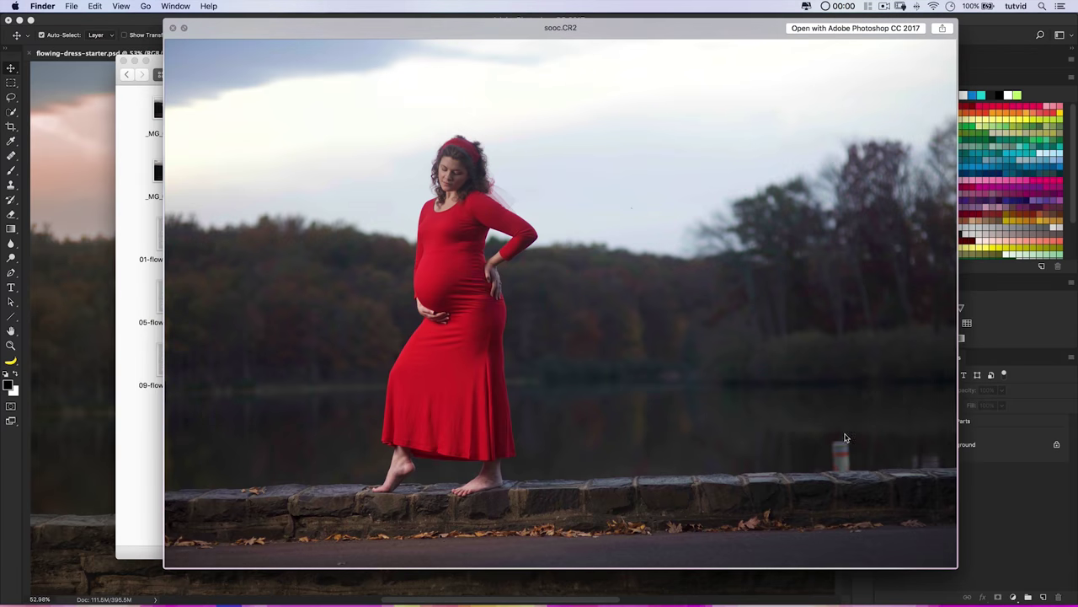
key(space)
click(985, 491)
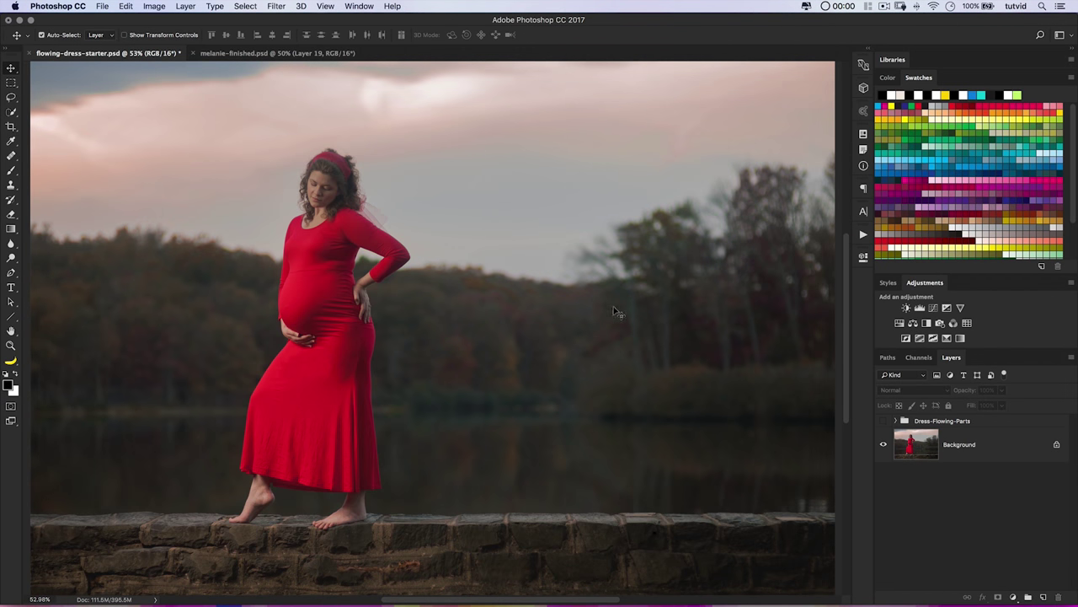
- Switch to Finder, preview the reference shots 02-flow-dress.CR2 and 06-flow-dress.CR2 in the ref folder, and return to Photoshop
key(super+Tab)
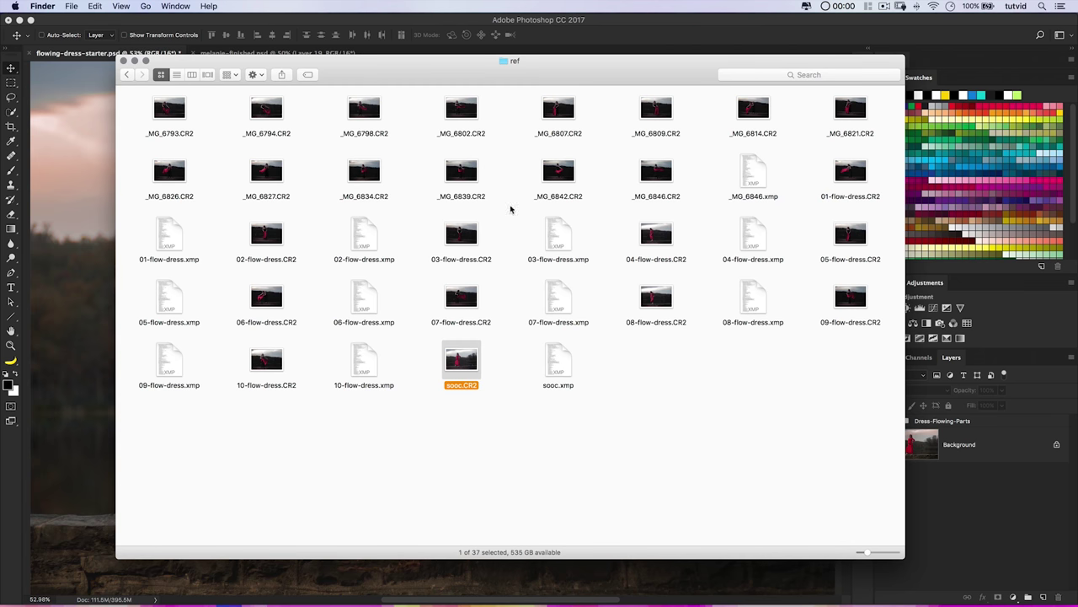
click(263, 238)
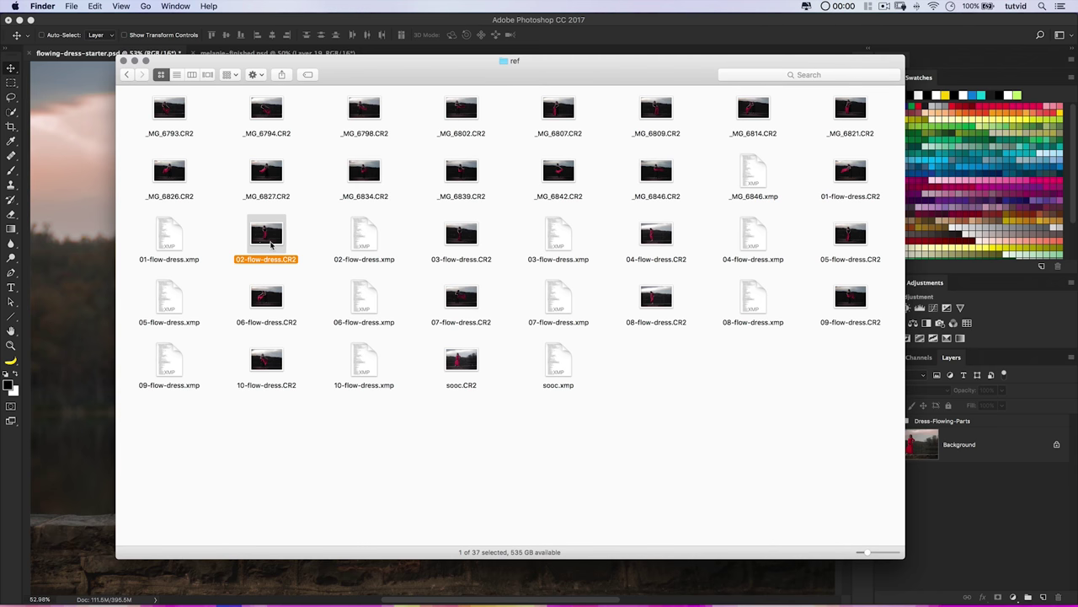
key(space)
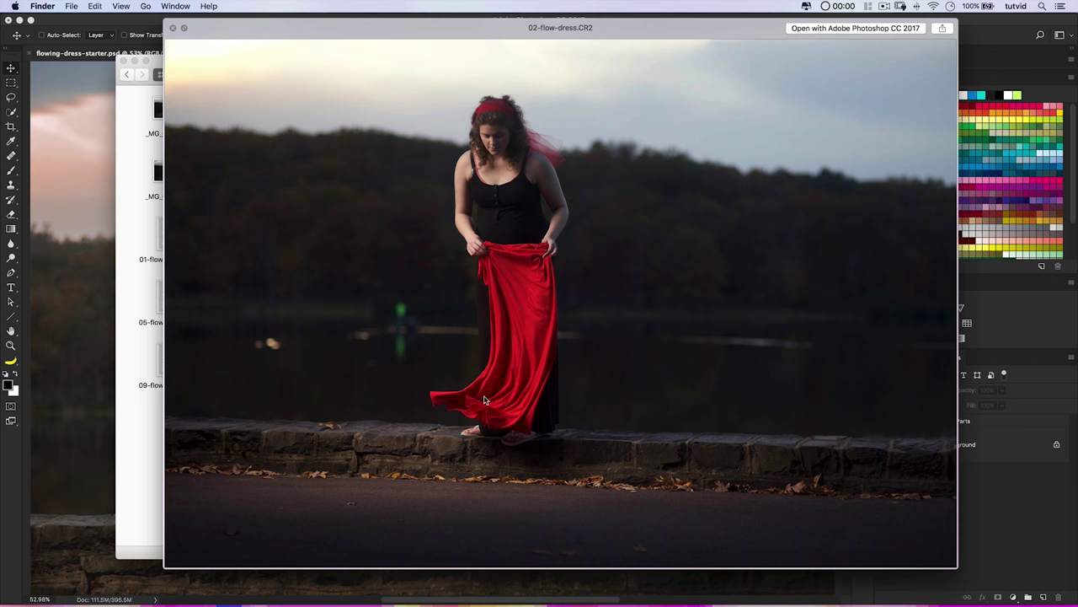
key(space)
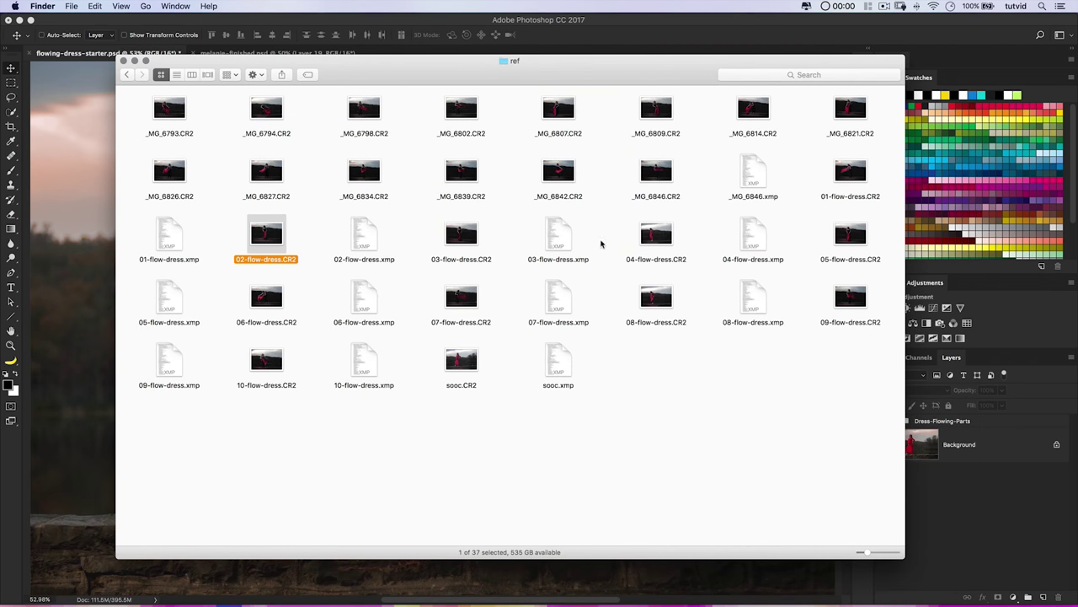
click(263, 299)
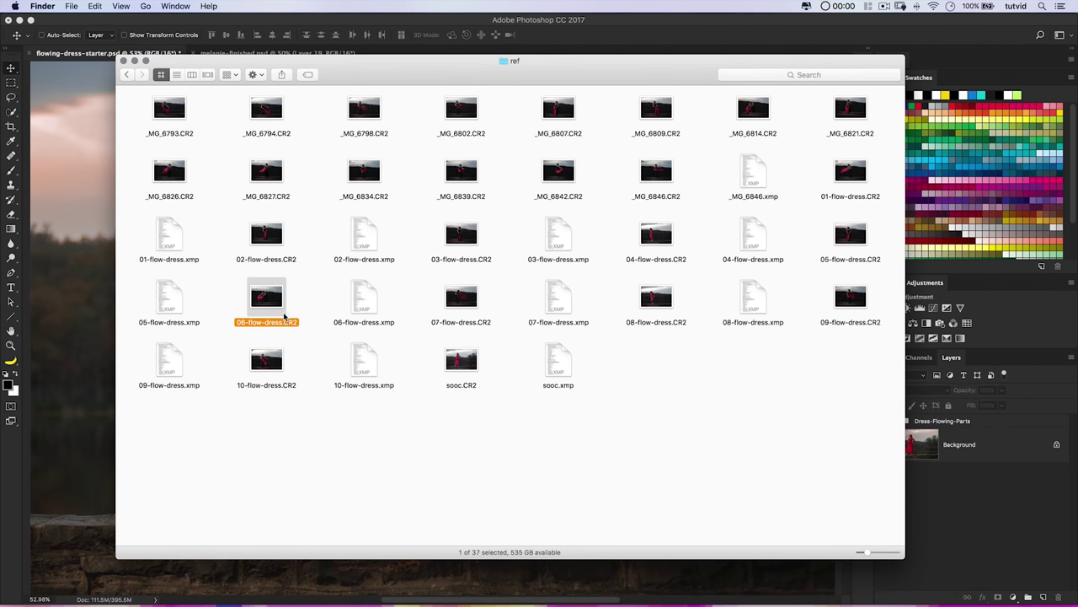
key(space)
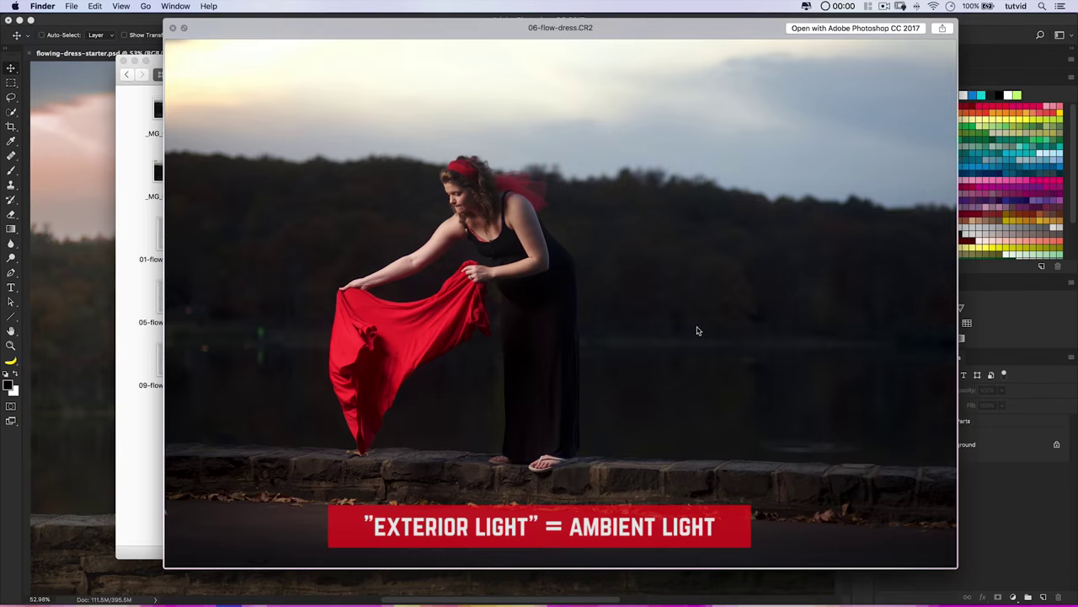
key(space)
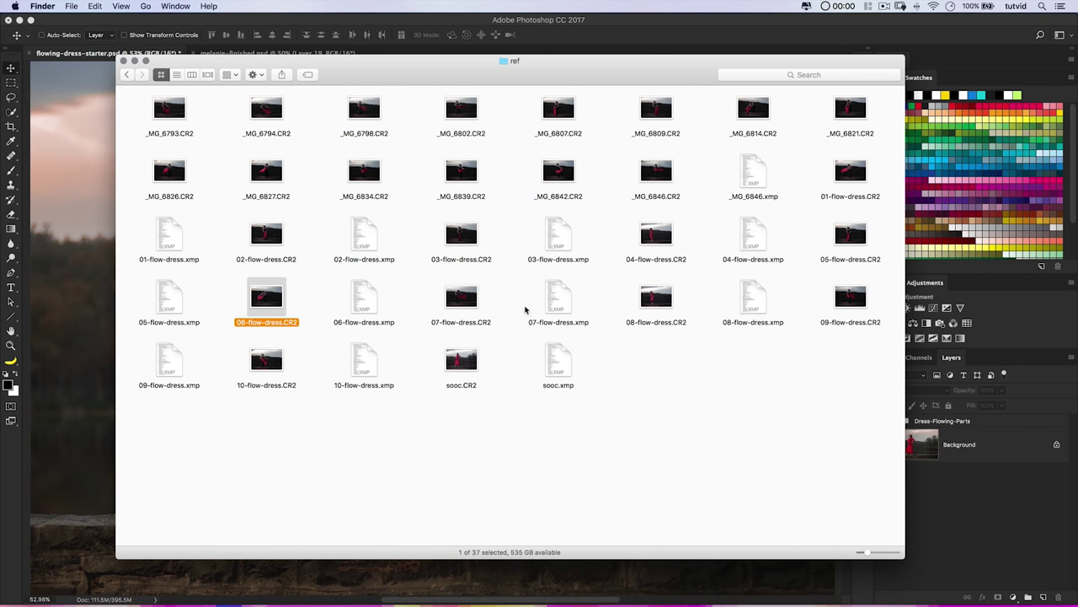
click(460, 360)
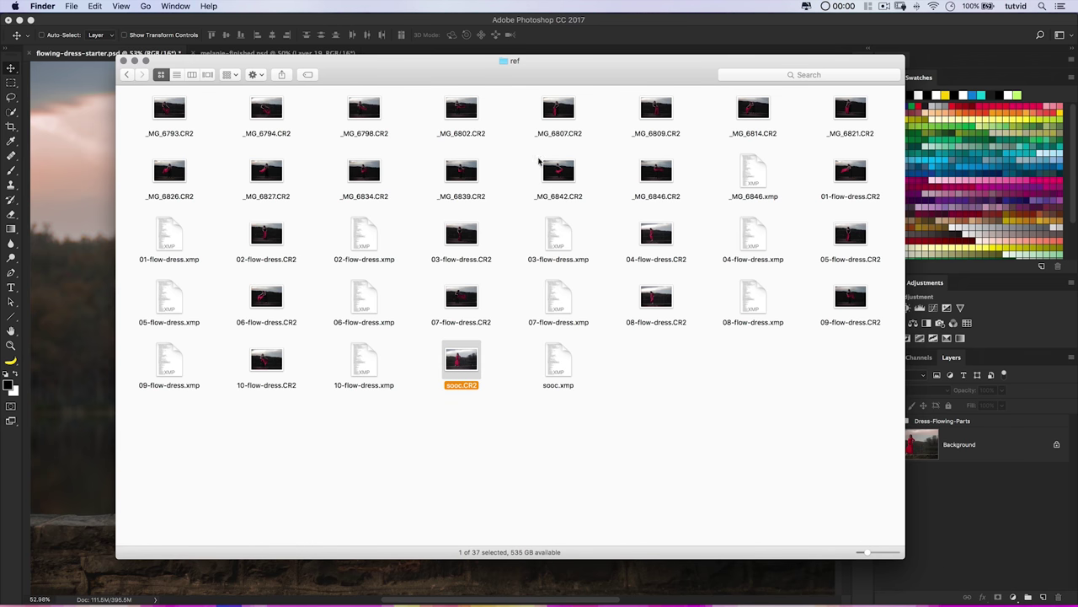
click(570, 41)
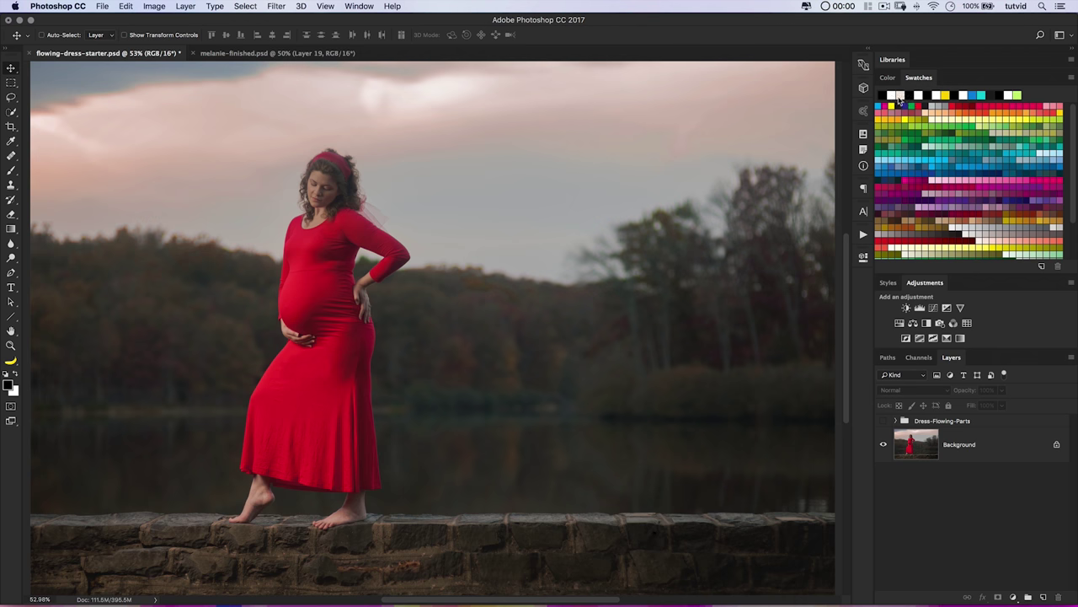
- Collapse the Swatches panel, then expand the Dress-Flowing-Parts group and make it visible
double_click(918, 77)
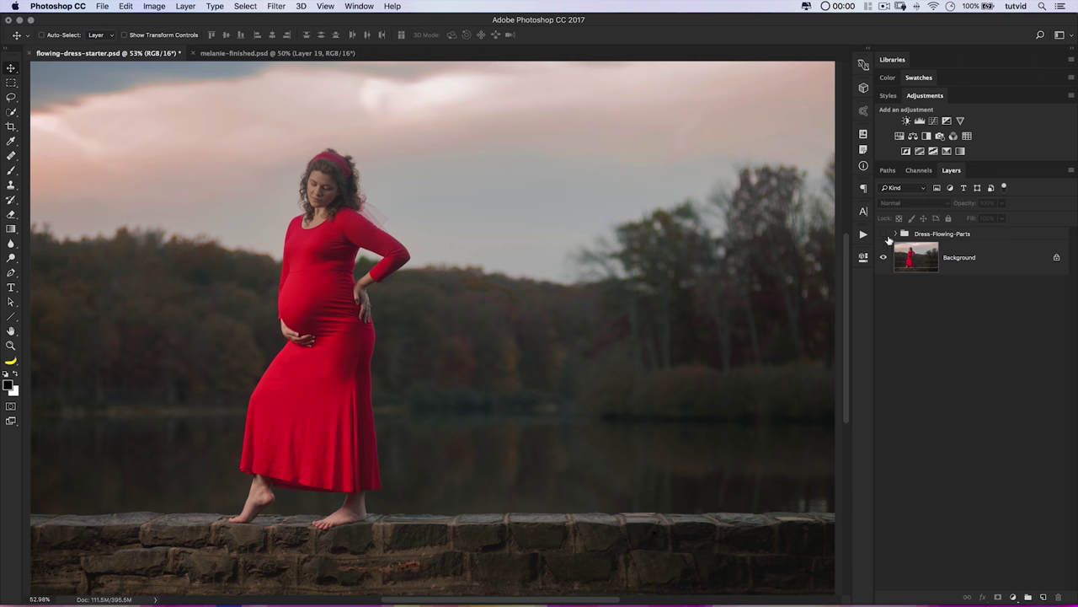
click(895, 234)
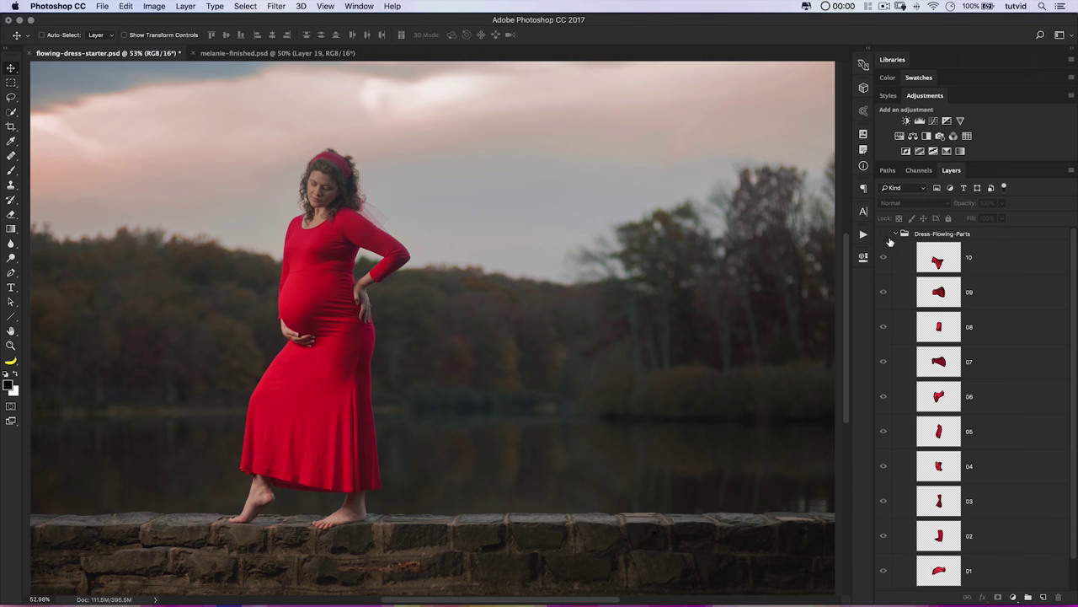
click(883, 235)
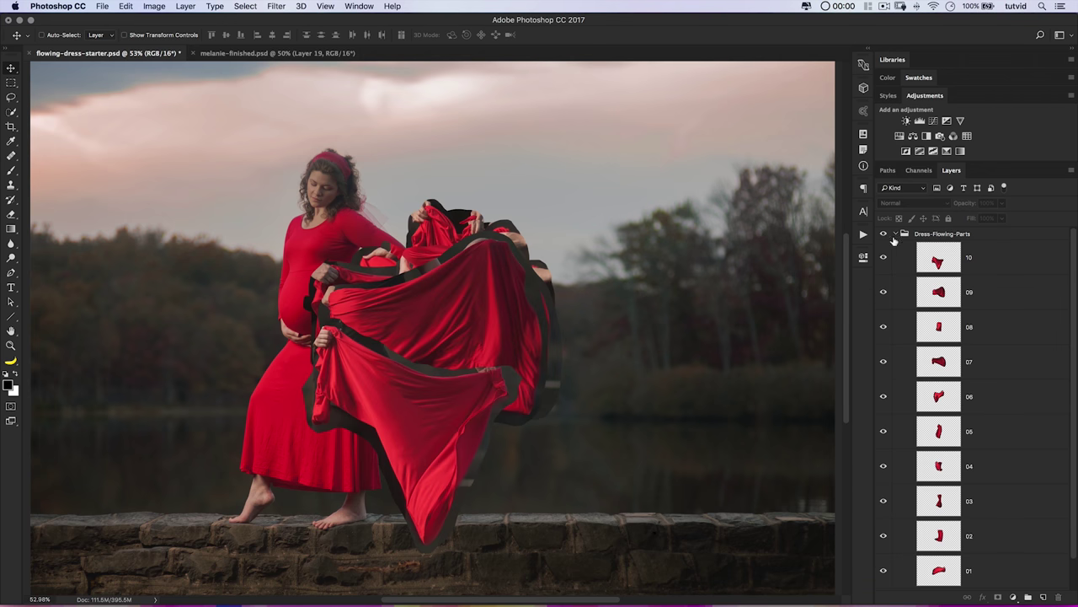
- Hide layers 10 through 02 to examine dress part 01 alone, and show them again
click(954, 261)
scroll(977, 368, down, 2)
shift+click(986, 511)
key(super+comma)
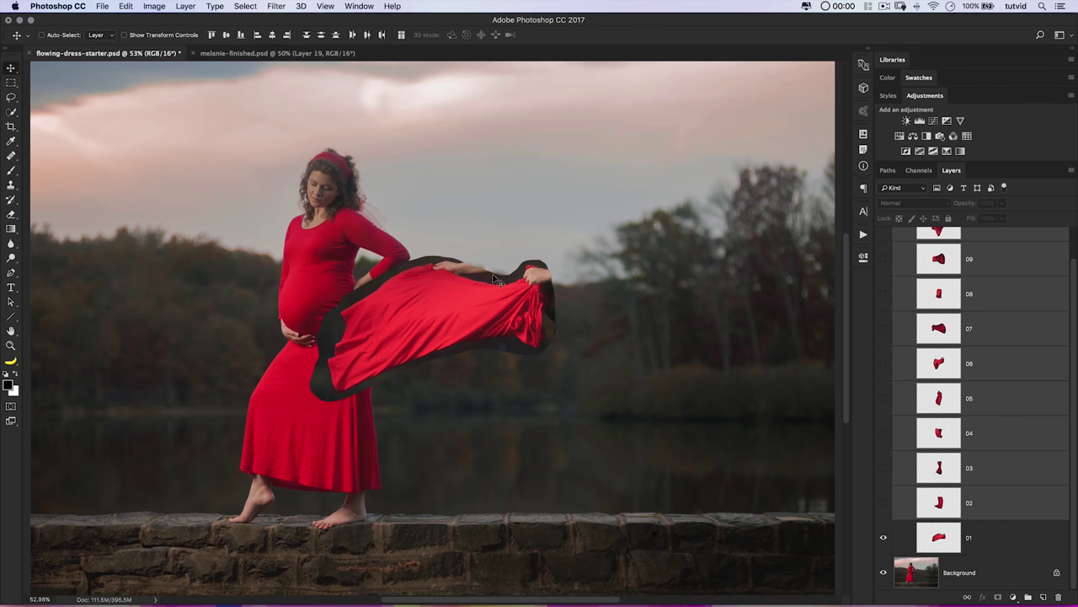
scroll(974, 497, up, 2)
scroll(978, 273, down, 2)
scroll(973, 337, up, 1)
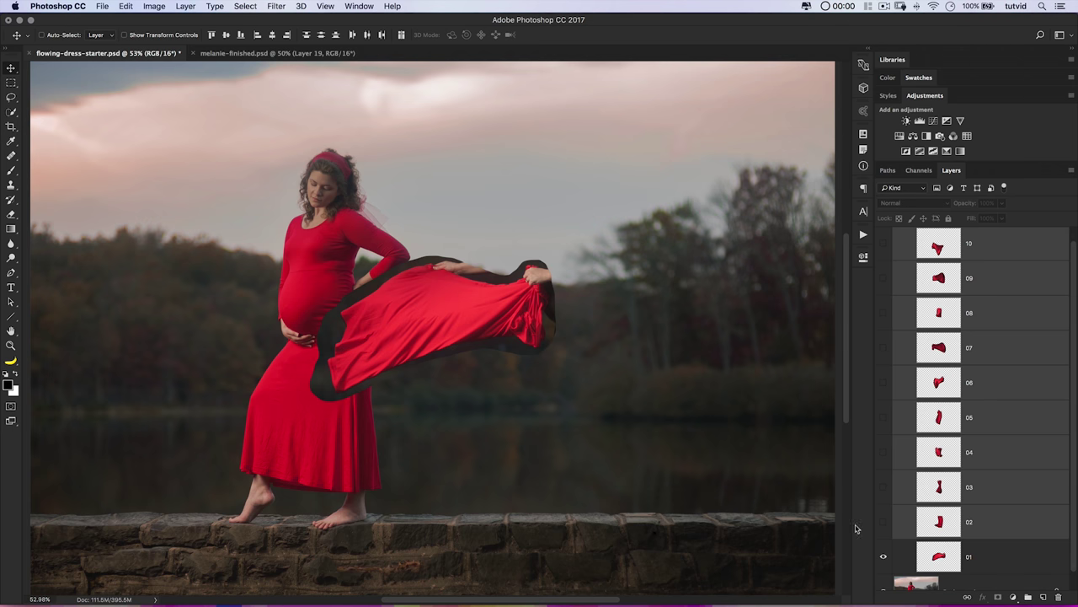
scroll(973, 337, up, 1)
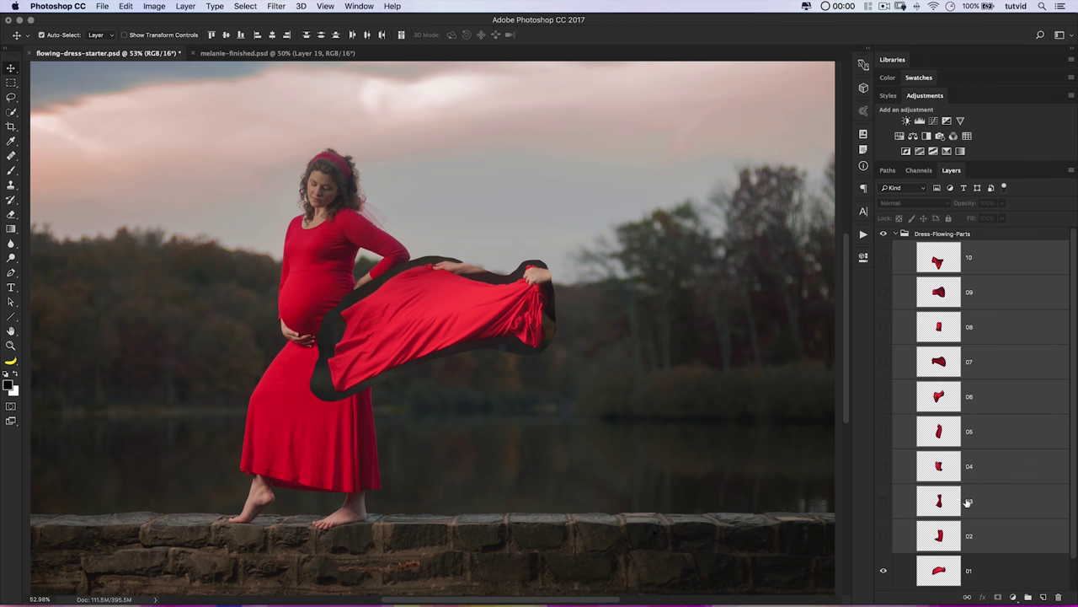
key(super+comma)
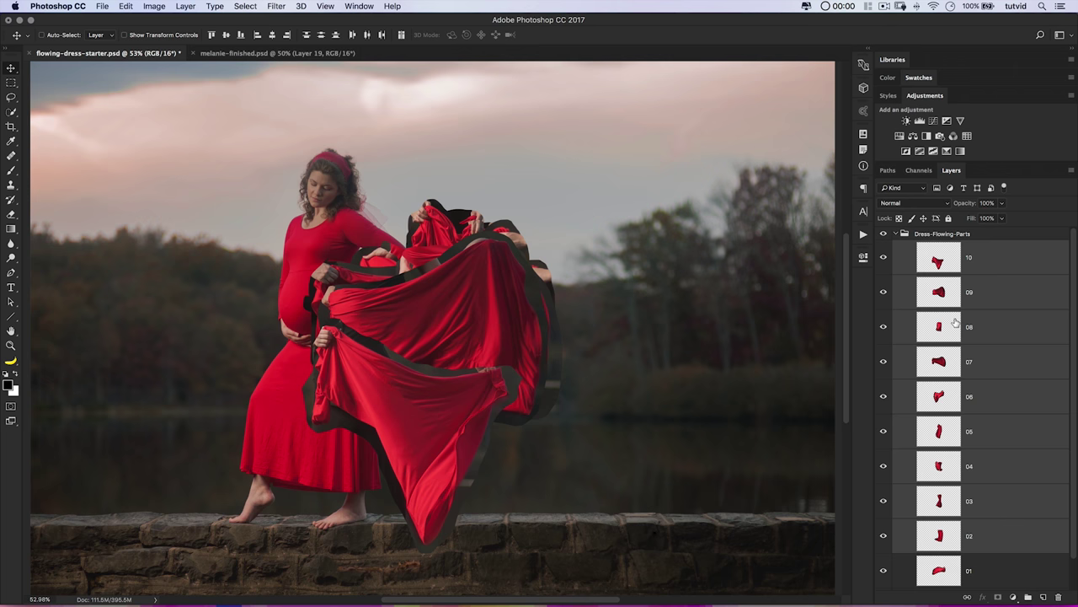
- Hide the Dress-Flowing-Parts group and collapse it
click(931, 259)
click(931, 236)
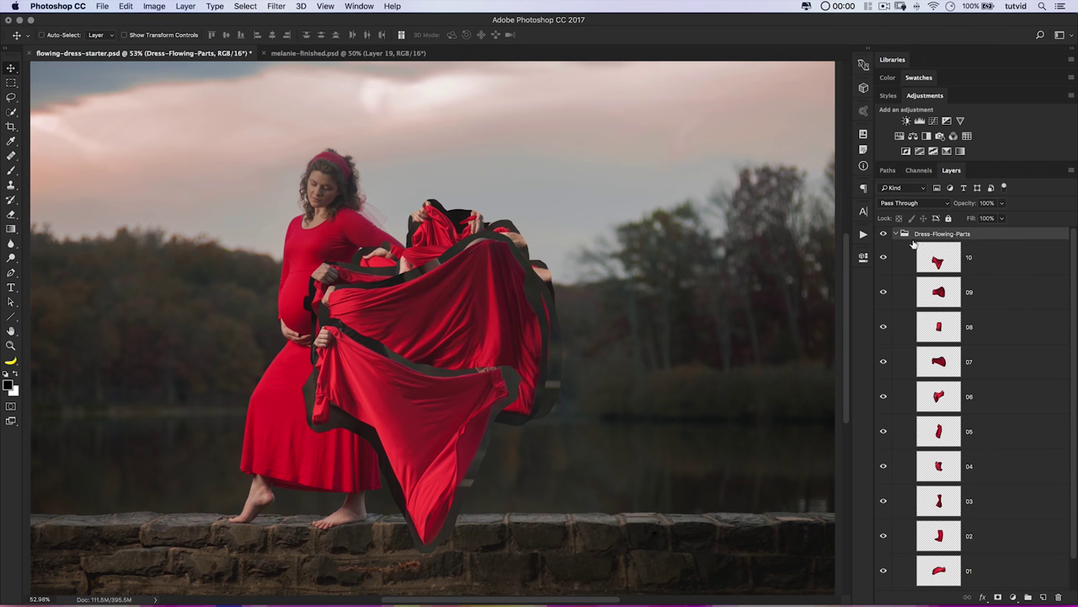
key(super+comma)
click(896, 234)
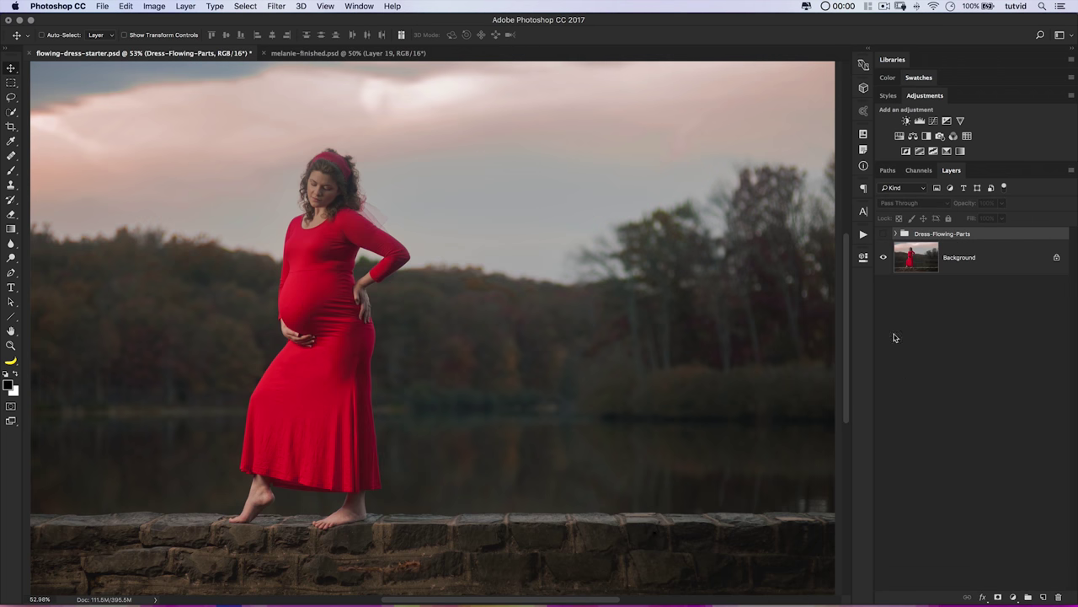
- Quick-select the woman on the Background layer, subtracting the wall and background areas between and beside her feet
click(942, 257)
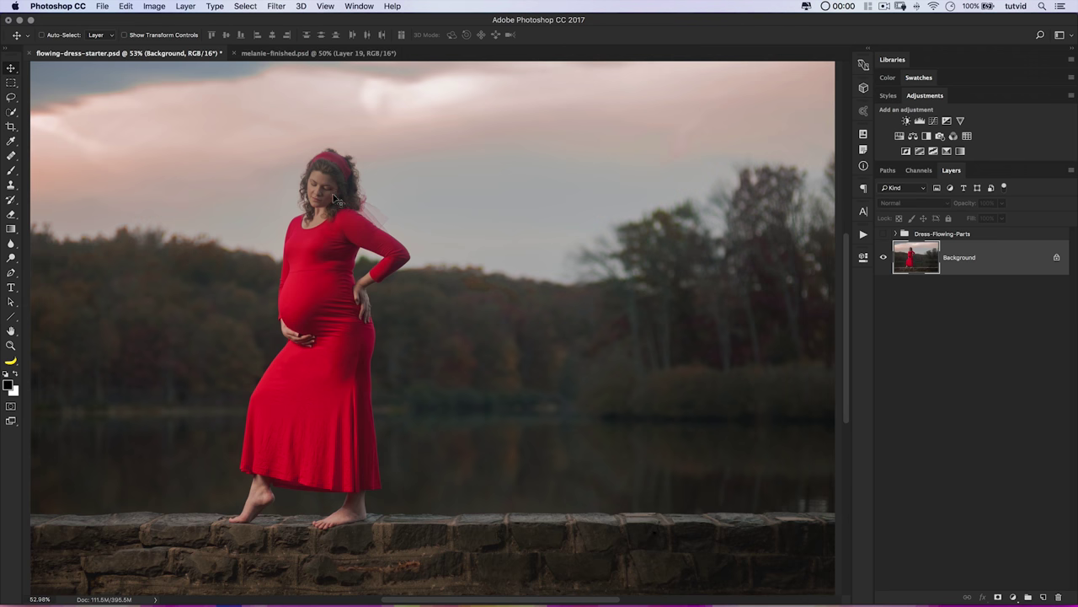
click(10, 114)
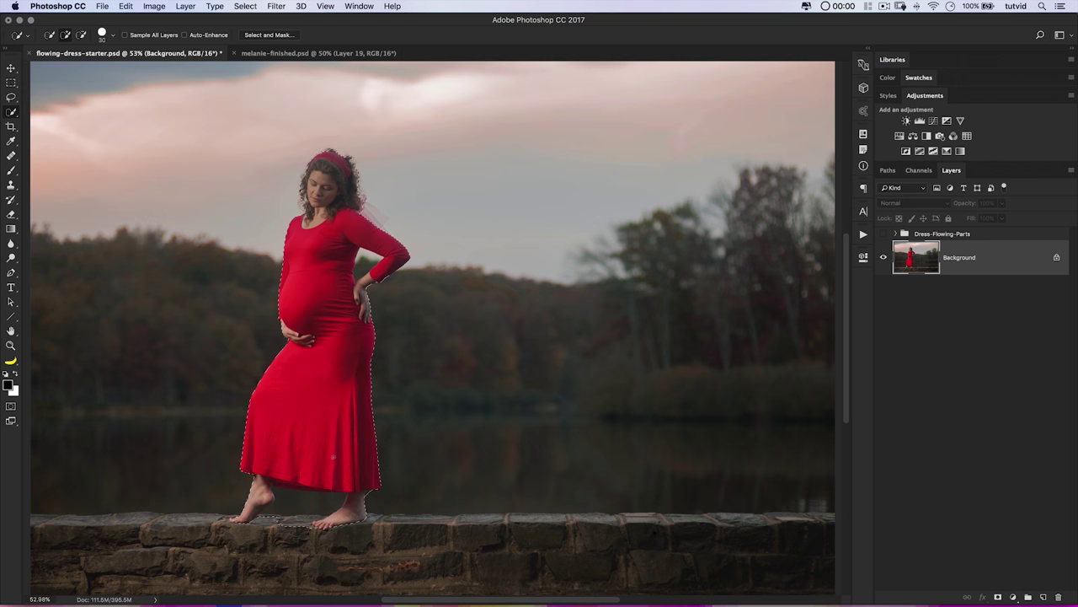
key(alt)
drag(297, 526, 293, 495)
alt+click(372, 487)
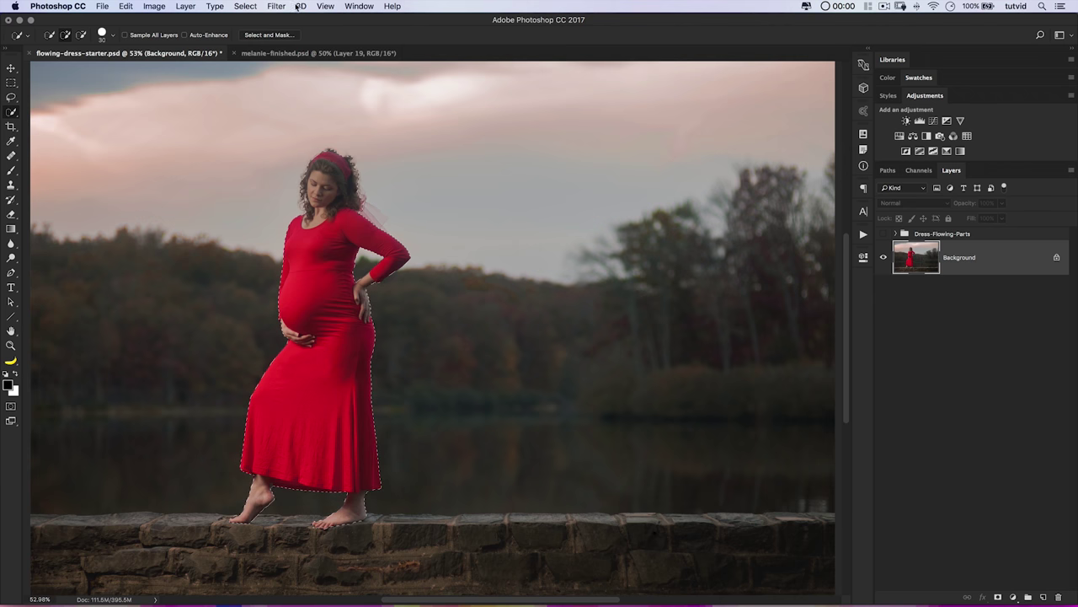
- Open the woman's selection in Select and Mask and view her upper body at 100%
click(246, 6)
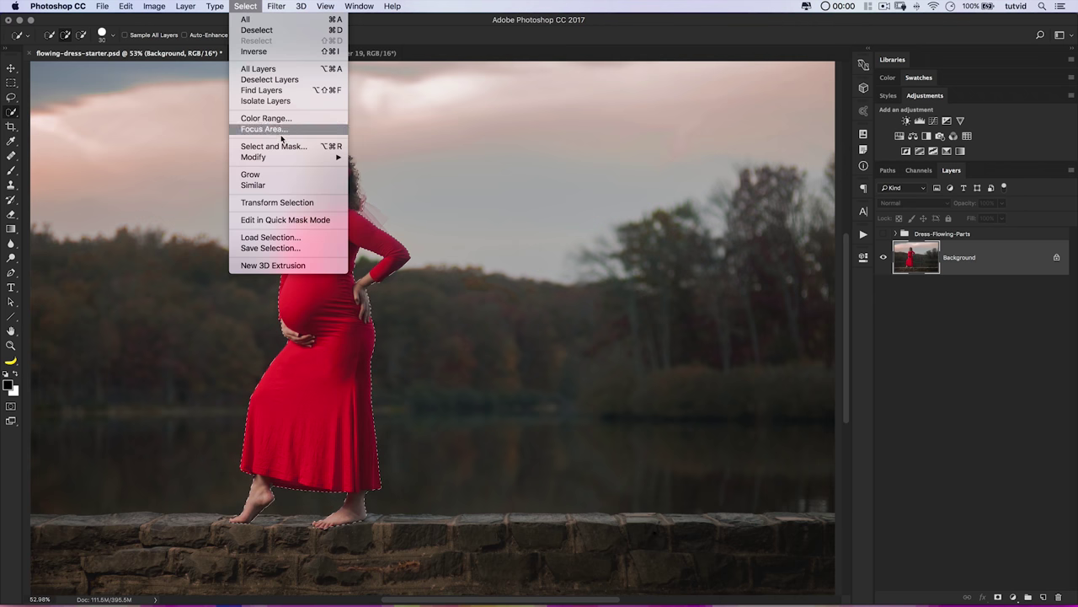
click(256, 147)
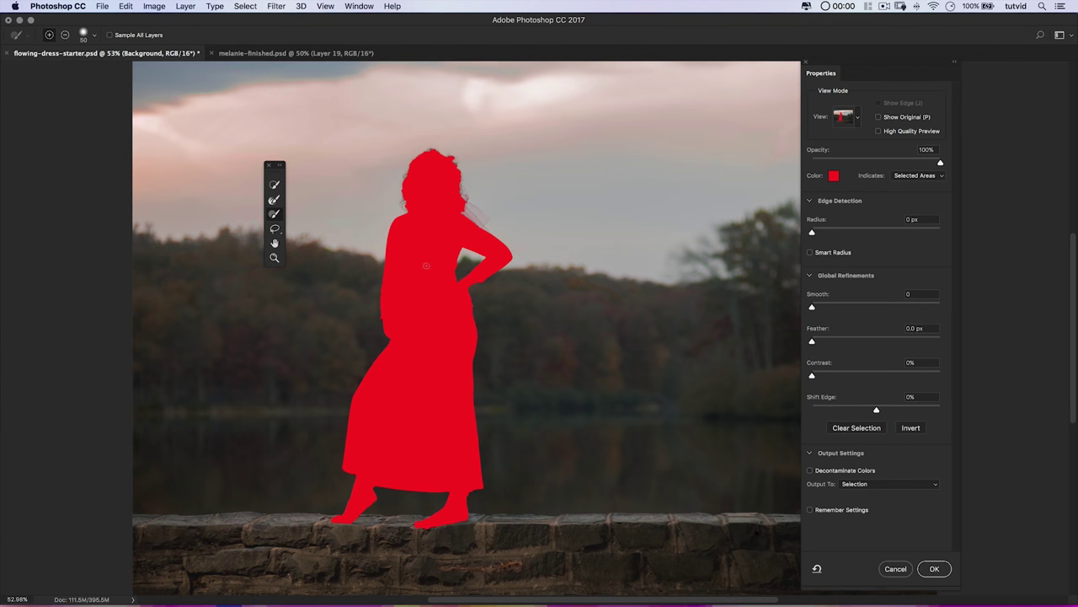
key(super+1)
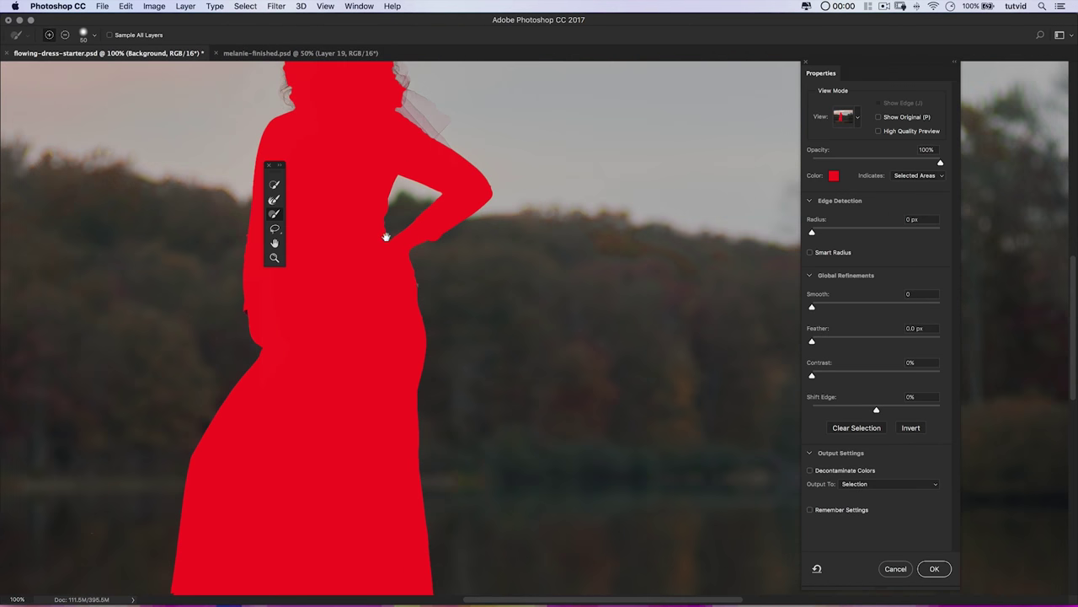
drag(388, 236, 515, 317)
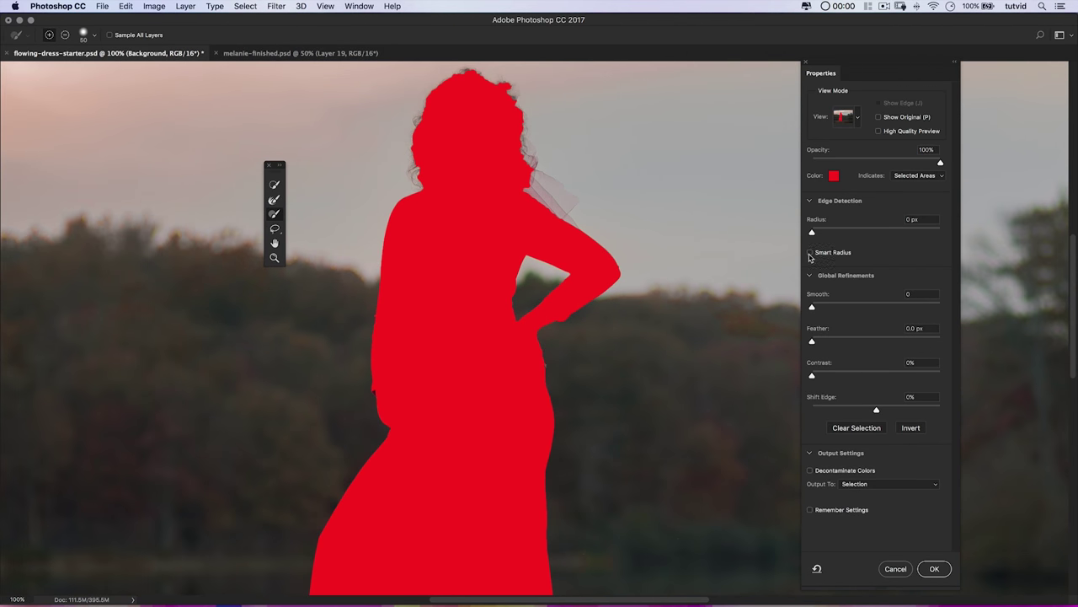
- Try edge detection with Smart Radius and a 3 px radius, checking the mask edge down to her feet
drag(814, 236, 836, 237)
drag(498, 429, 522, 226)
drag(515, 440, 512, 352)
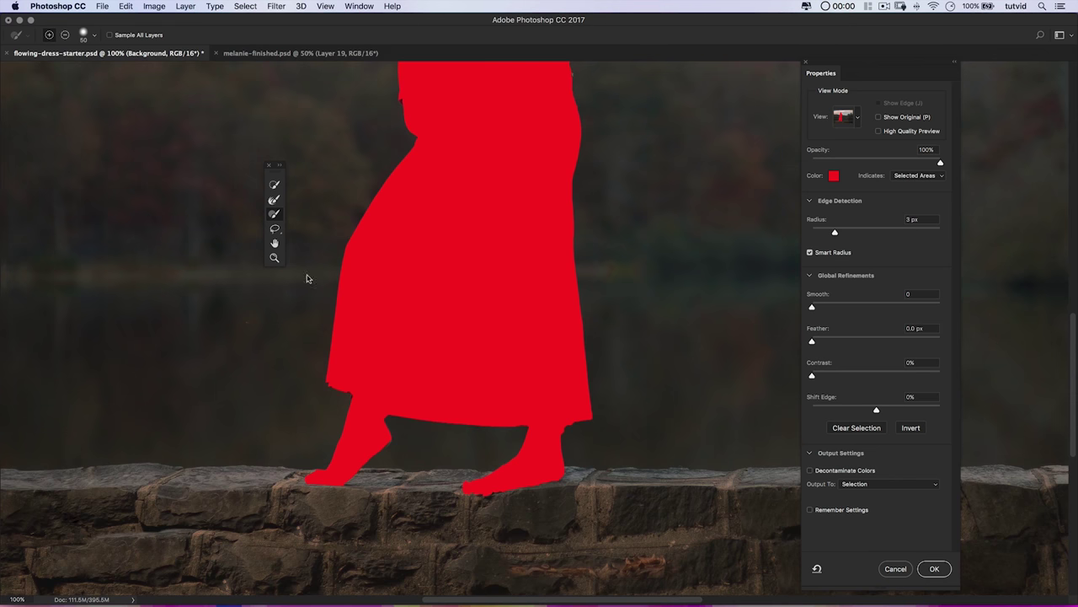
- Return edge detection to a 0 px radius without Smart Radius and brush the mask edge clean around the hem, back foot and waist
key(bracketleft)
key(bracketleft)
key(bracketleft)
key(super+plus)
key(super+plus)
scroll(686, 156, down, 10)
scroll(419, 491, up, 4)
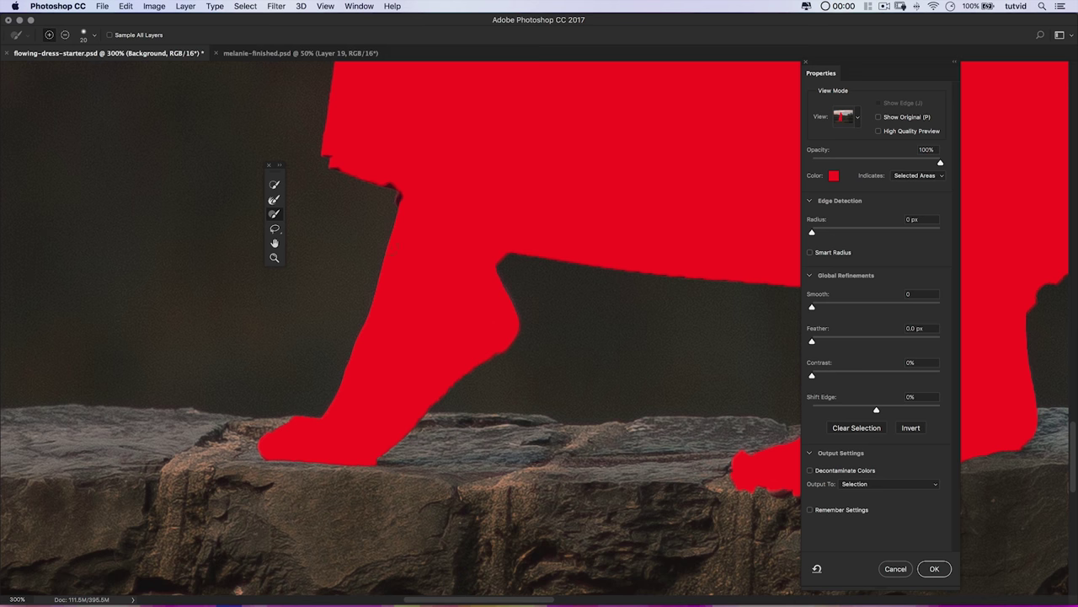
drag(416, 188, 337, 165)
drag(453, 333, 556, 457)
mouse_move(522, 332)
mouse_down()
mouse_move(400, 442)
mouse_move(357, 340)
mouse_up()
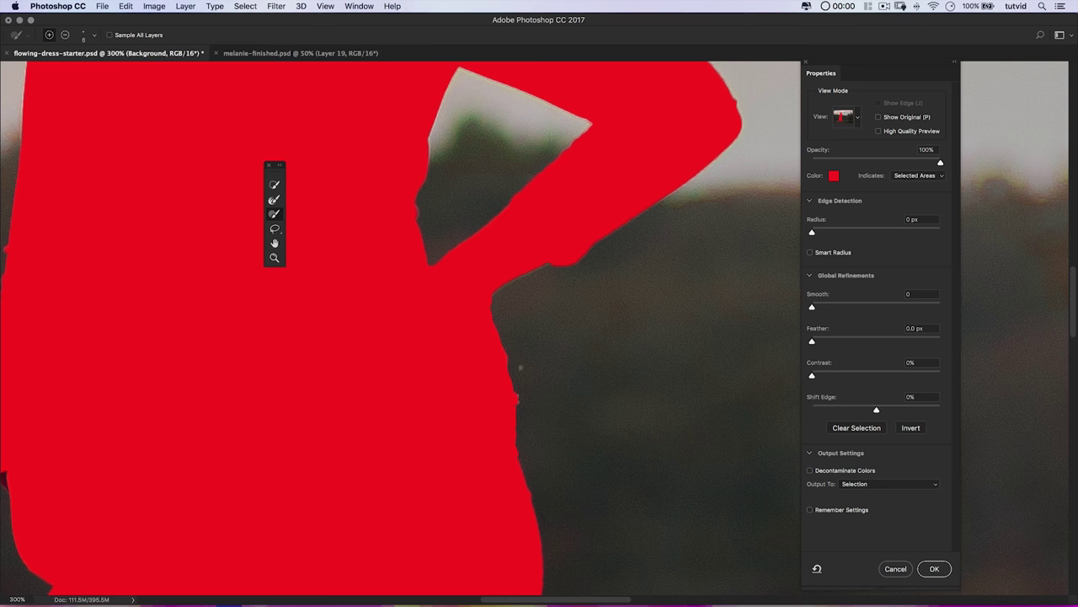
- Recover the loose curls around the woman's head by painting the hair edges with the Refine Edge Brush at size 30
scroll(666, 279, left, 5)
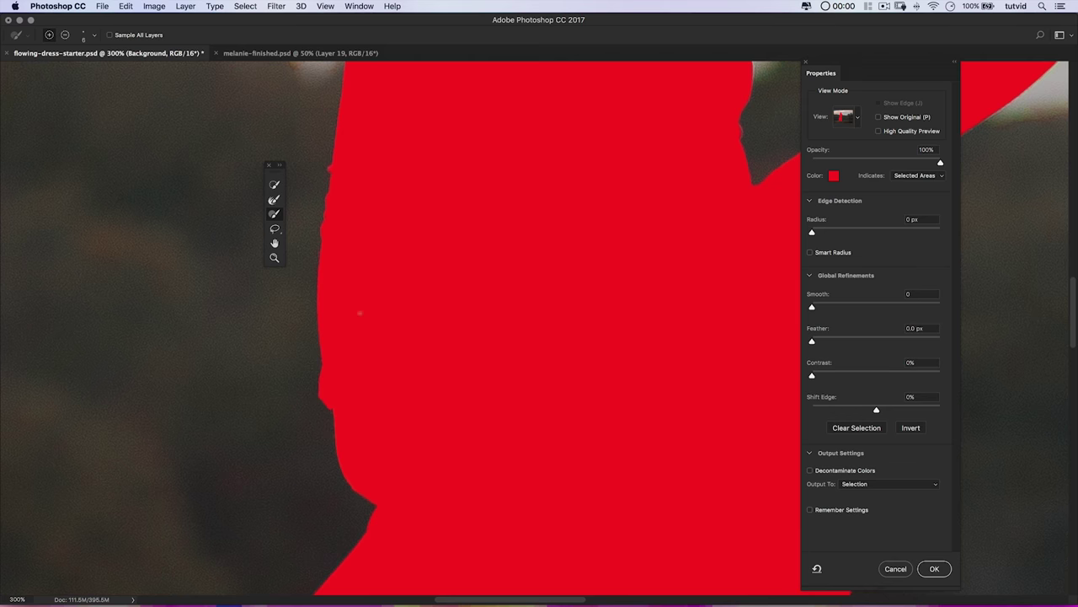
scroll(393, 445, up, 15)
scroll(505, 295, down, 2)
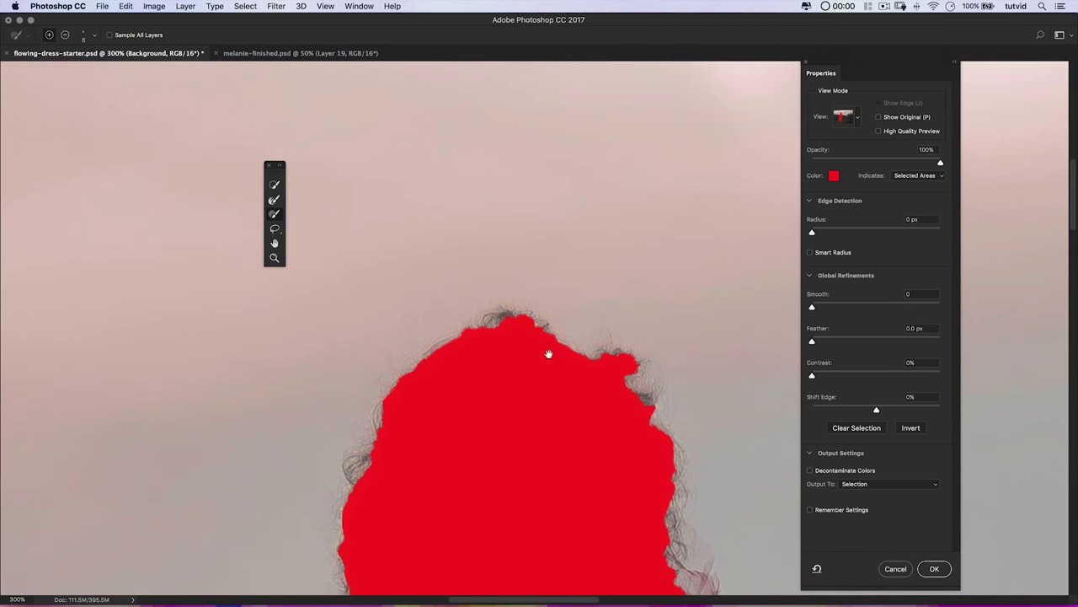
drag(549, 354, 584, 138)
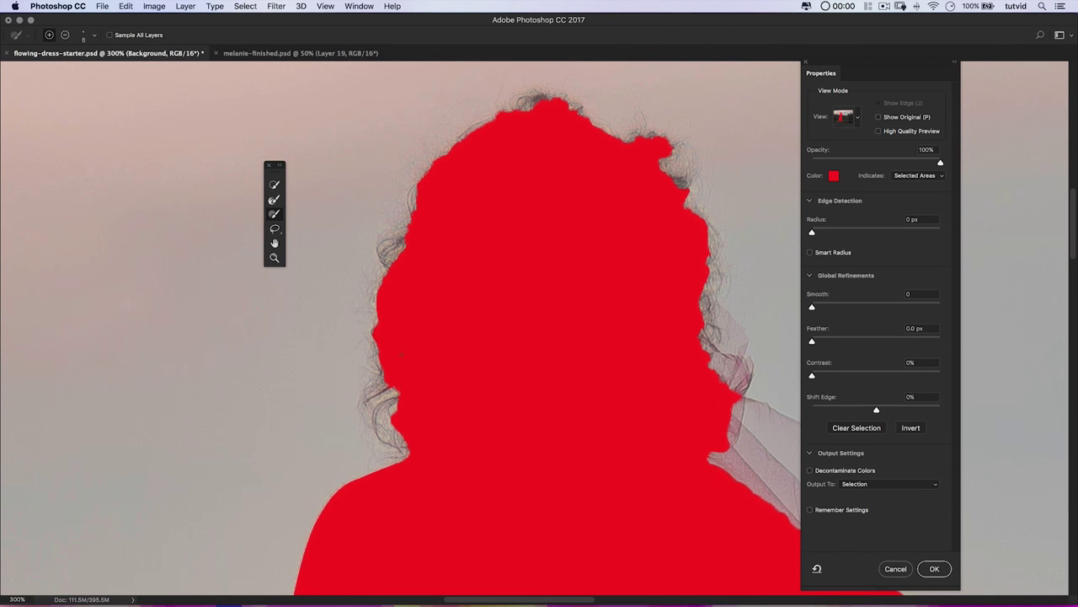
click(275, 200)
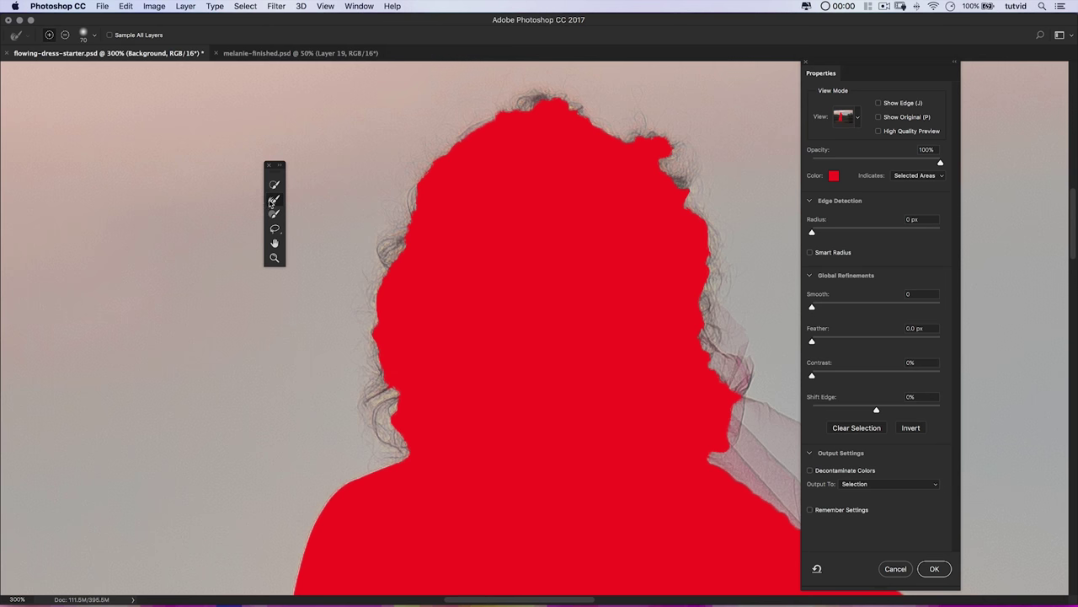
key(bracketleft)
key(bracketleft)
key(bracketleft)
key(bracketleft)
mouse_move(392, 443)
mouse_down()
mouse_move(370, 280)
mouse_move(431, 157)
mouse_move(471, 116)
mouse_move(548, 94)
mouse_move(623, 119)
mouse_move(693, 202)
mouse_move(716, 253)
mouse_move(721, 344)
mouse_move(741, 383)
mouse_move(734, 430)
mouse_move(707, 455)
mouse_up()
drag(699, 298, 353, 244)
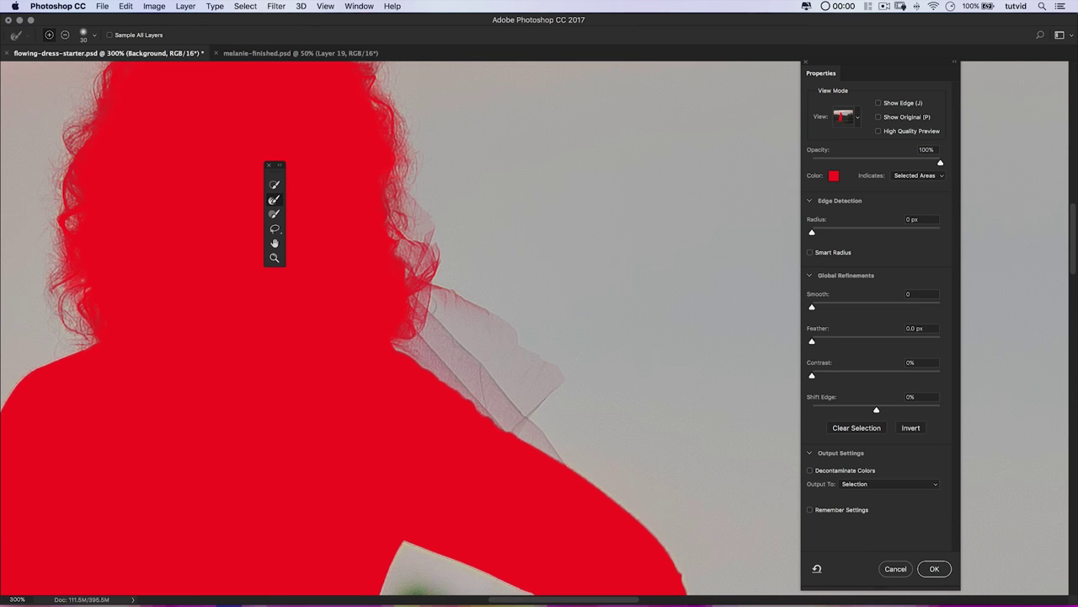
- Show the whole cutout at 50% using the On Black view mode
key(super+1)
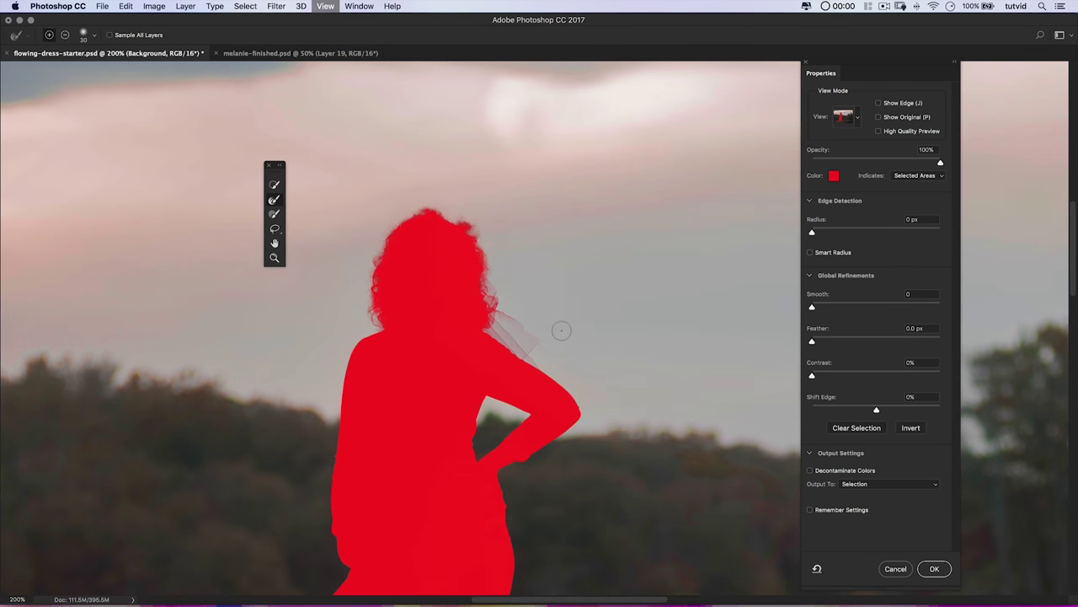
key(super+minus)
key(super+minus)
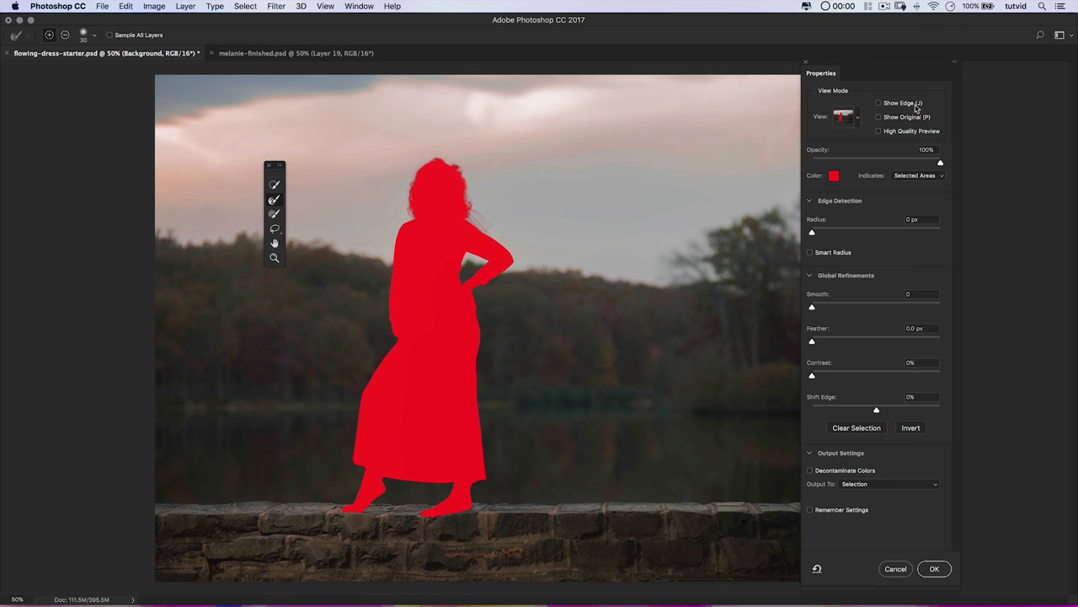
click(857, 120)
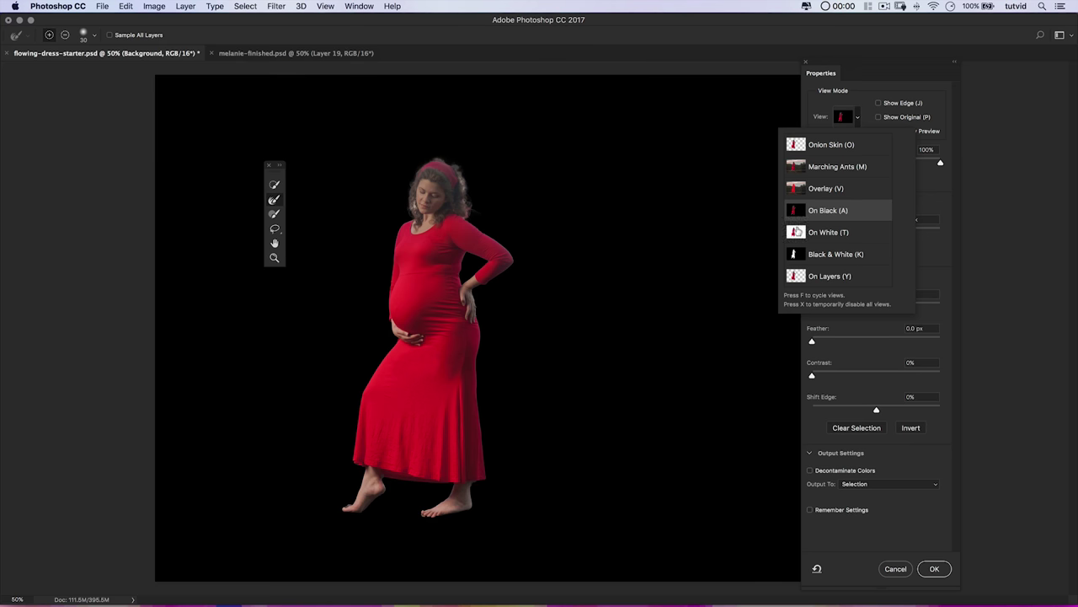
click(341, 539)
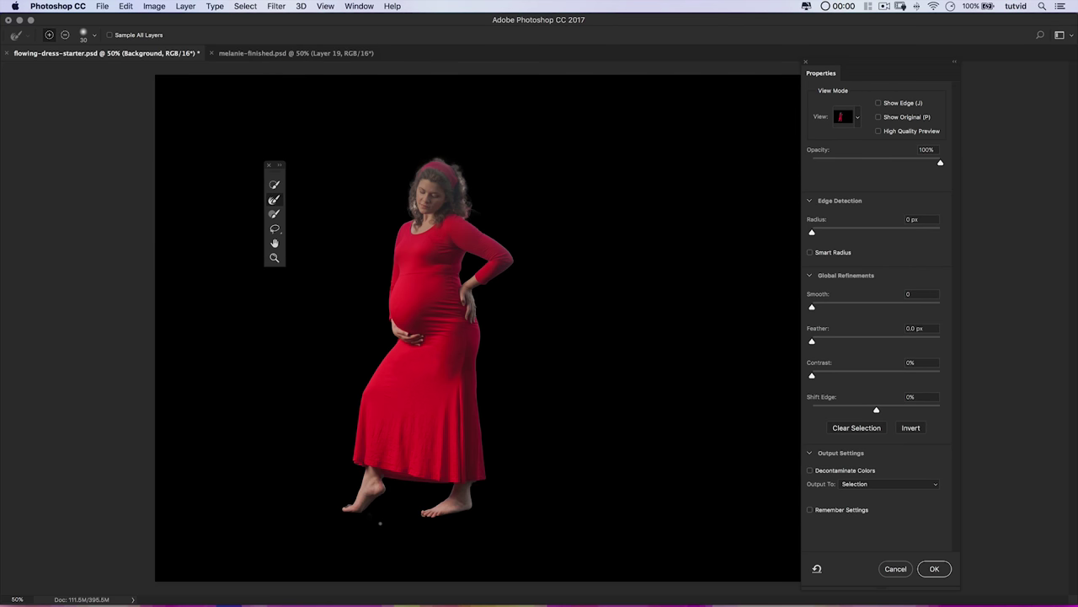
- Brush the leftover background out of the mask around the back foot's toes, sole and heel, using a size 15 brush
key(z)
drag(361, 513, 556, 462)
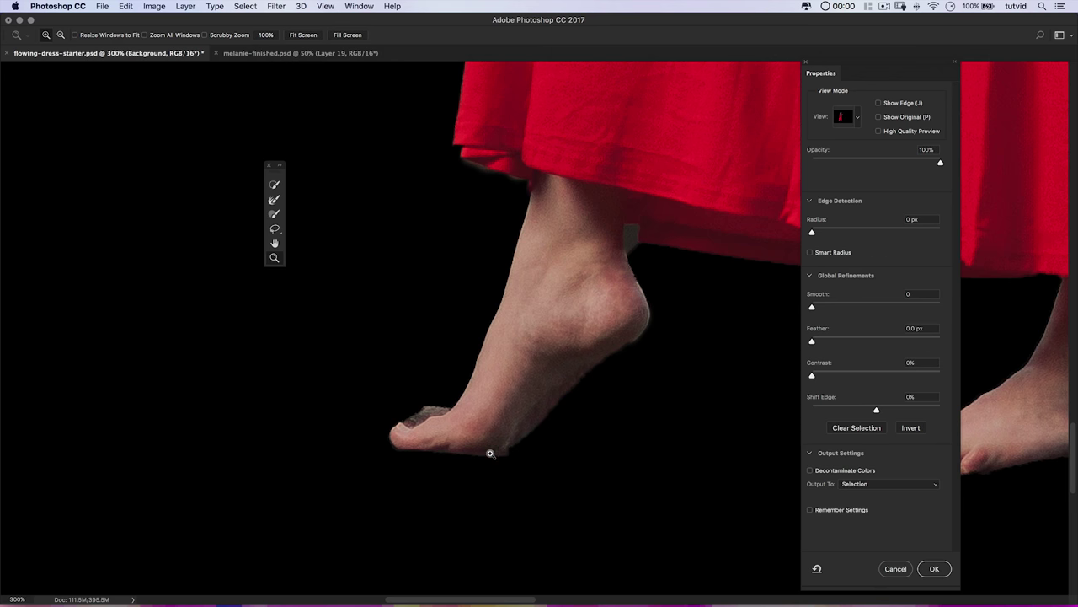
click(275, 213)
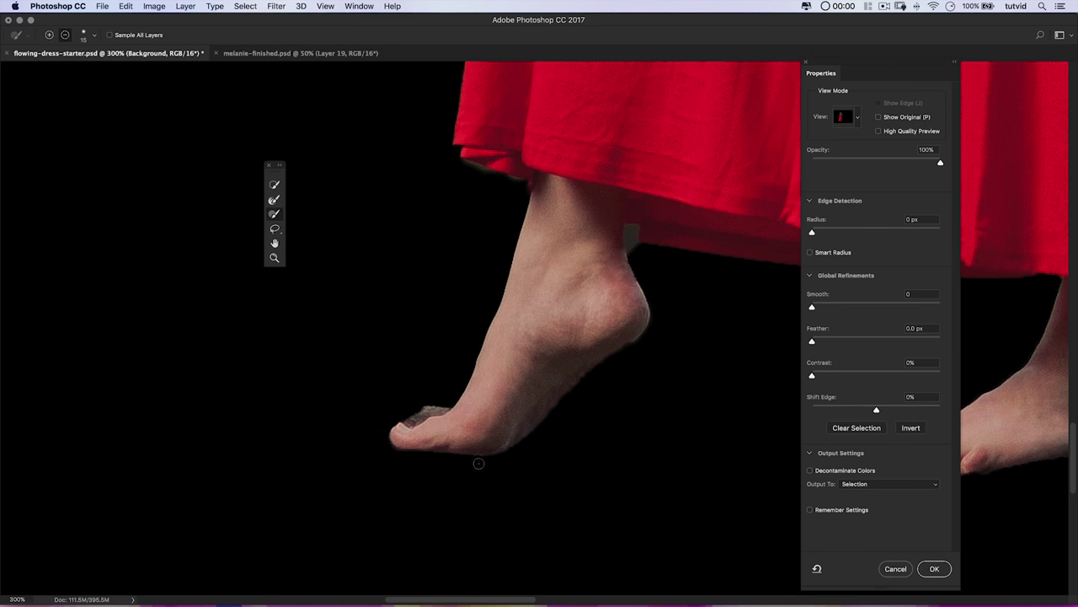
mouse_move(426, 459)
mouse_down()
mouse_move(409, 414)
mouse_move(442, 402)
mouse_up()
key(alt)
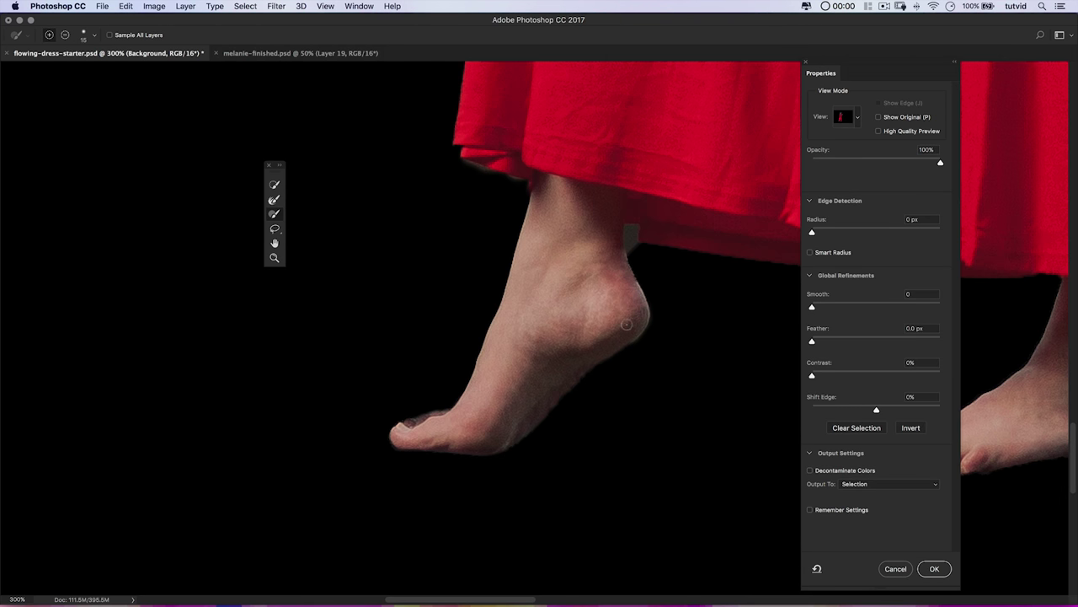
mouse_move(633, 229)
mouse_down()
mouse_move(633, 253)
mouse_move(630, 238)
mouse_up()
- Remove the background remnants below the hem behind the front ankle and along the front foot's sole
mouse_move(665, 224)
mouse_down()
mouse_move(673, 292)
mouse_move(403, 271)
mouse_move(513, 319)
mouse_move(468, 313)
mouse_move(329, 422)
mouse_move(340, 431)
mouse_move(329, 416)
mouse_move(361, 434)
mouse_up()
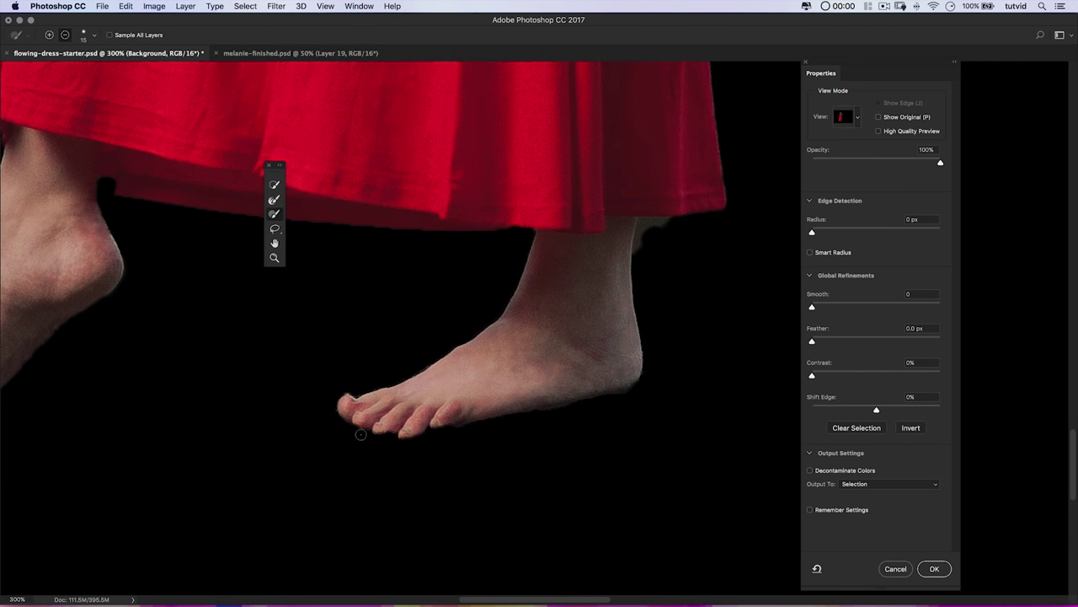
mouse_move(640, 244)
mouse_down()
mouse_move(639, 258)
mouse_move(642, 233)
mouse_move(674, 224)
mouse_move(662, 229)
mouse_up()
key(alt)
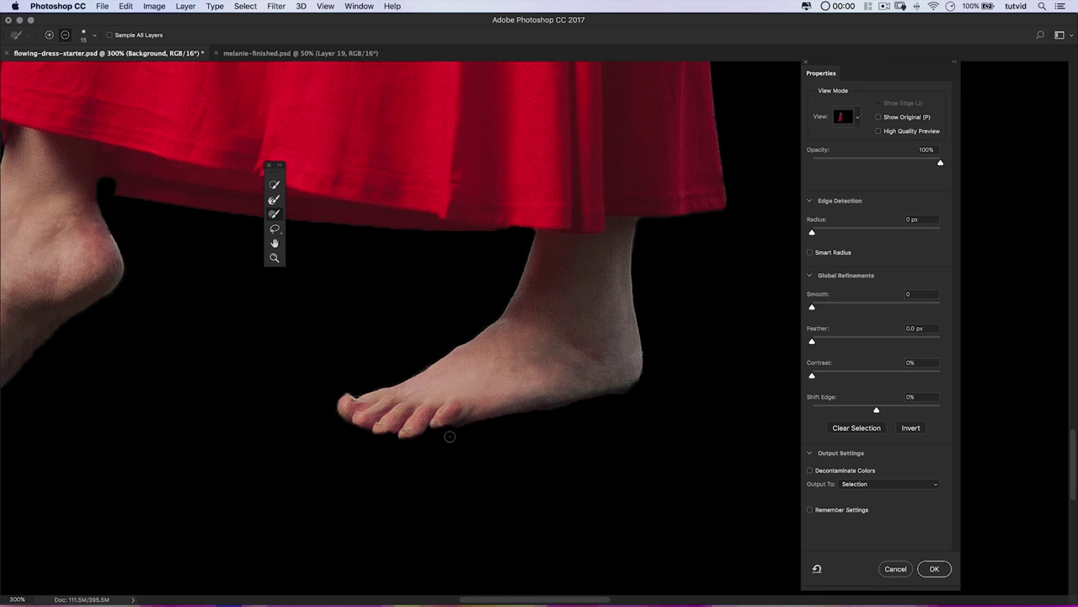
drag(530, 418, 633, 386)
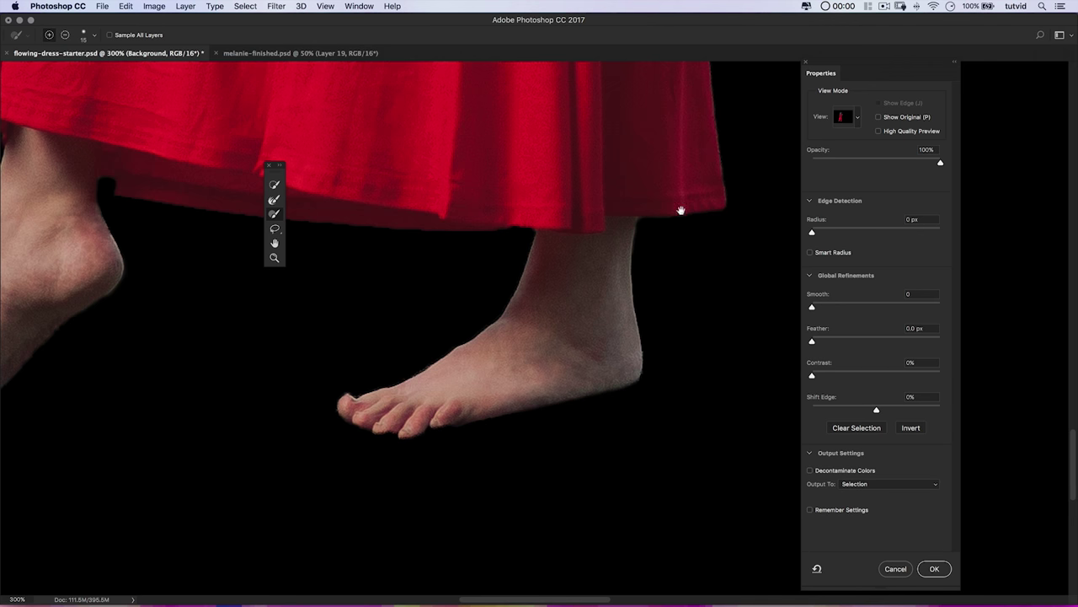
- Examine the mask edges along the skirt, bent arm, hair and belly at 300%, and return to the full figure
drag(686, 199, 558, 426)
drag(589, 143, 753, 272)
drag(587, 280, 631, 267)
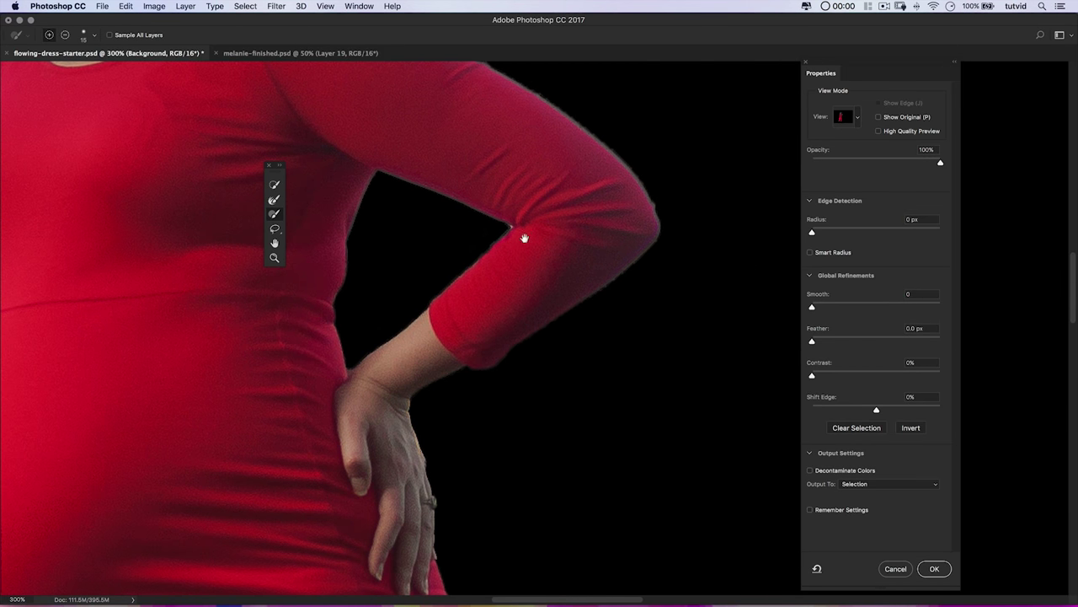
scroll(632, 287, left, 5)
scroll(632, 286, up, 3)
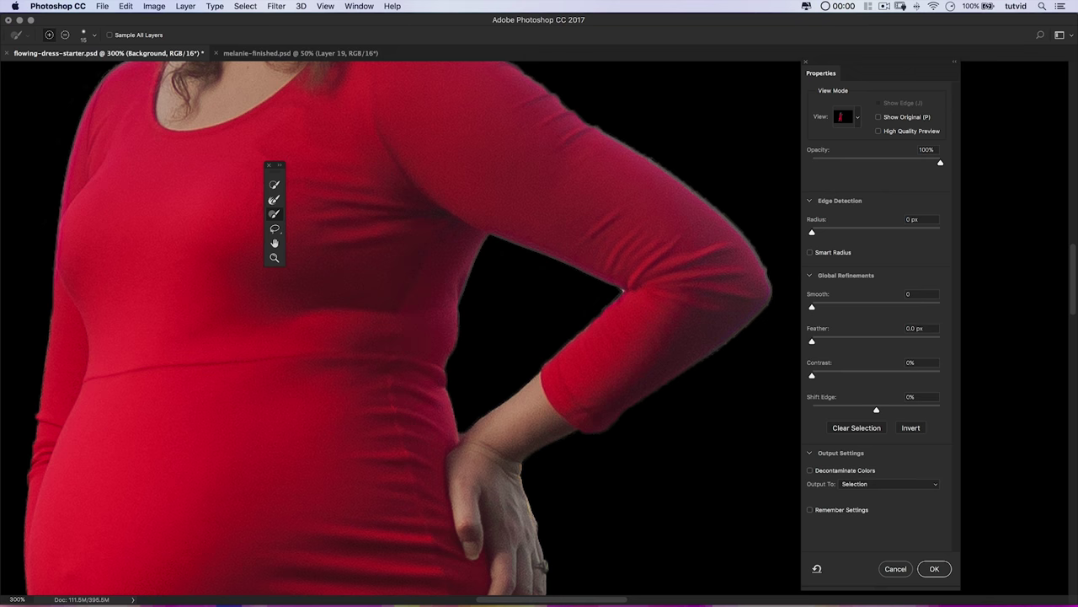
scroll(623, 290, up, 10)
scroll(622, 291, left, 6)
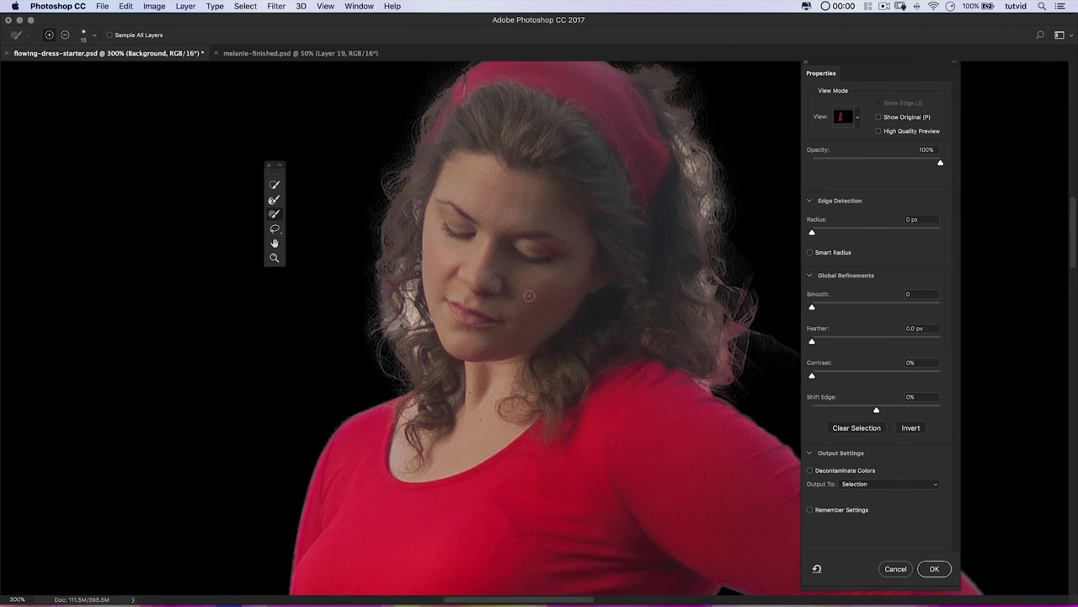
scroll(529, 295, up, 3)
scroll(494, 349, down, 10)
scroll(532, 233, left, 2)
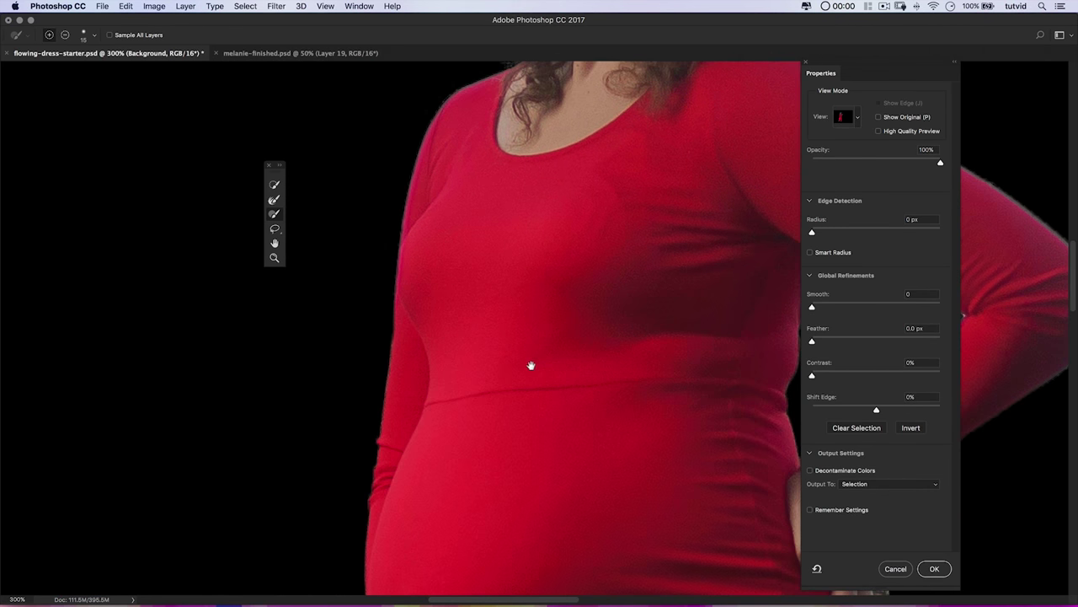
scroll(539, 270, down, 12)
scroll(486, 185, right, 2)
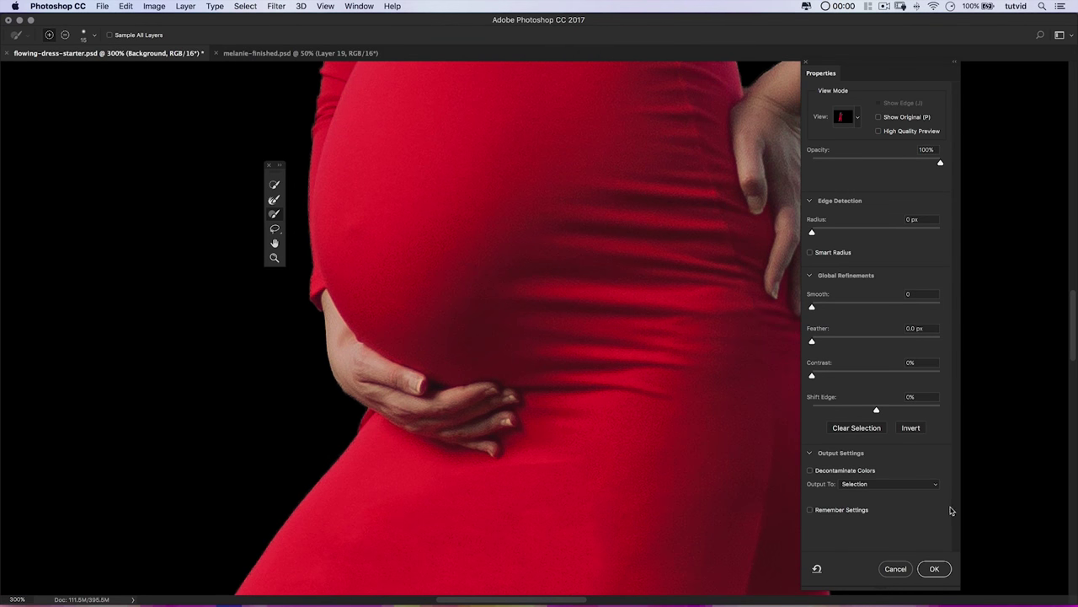
key(super+0)
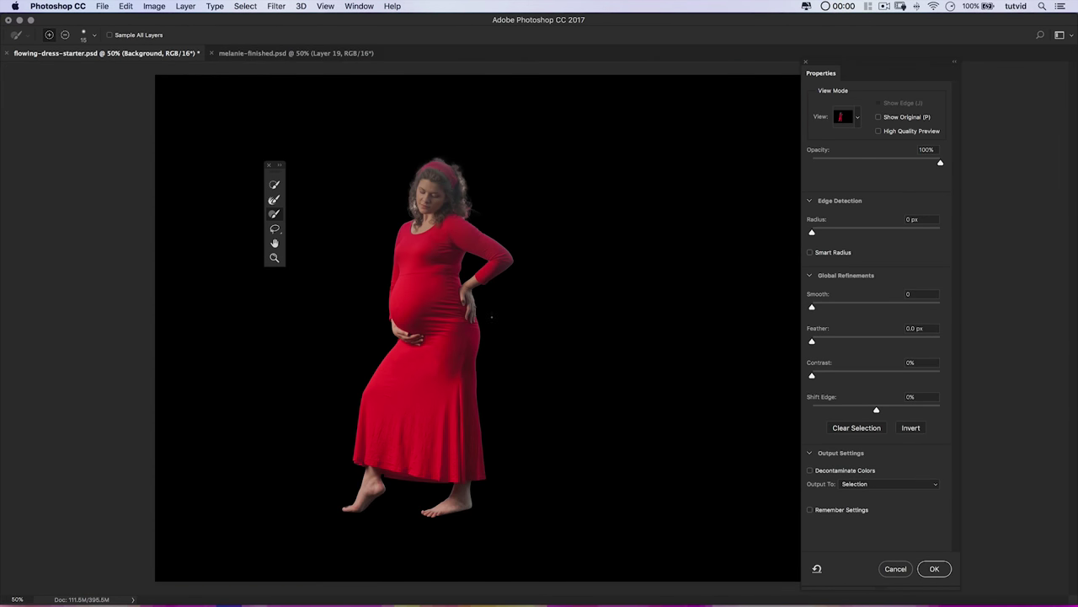
- Output the refined mask as a Selection and apply Select and Mask
click(892, 484)
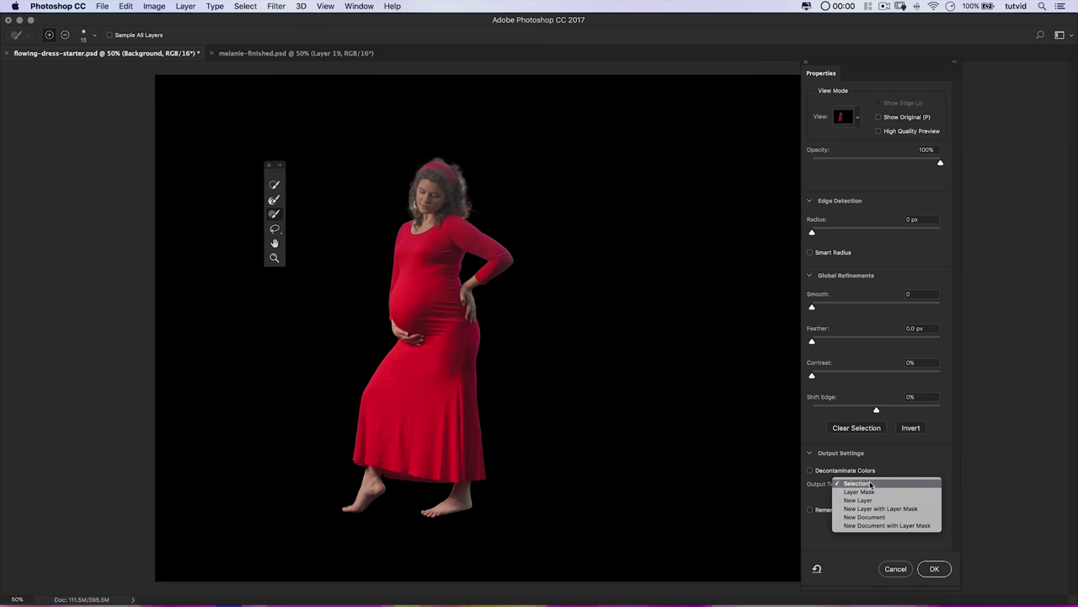
click(871, 483)
click(934, 569)
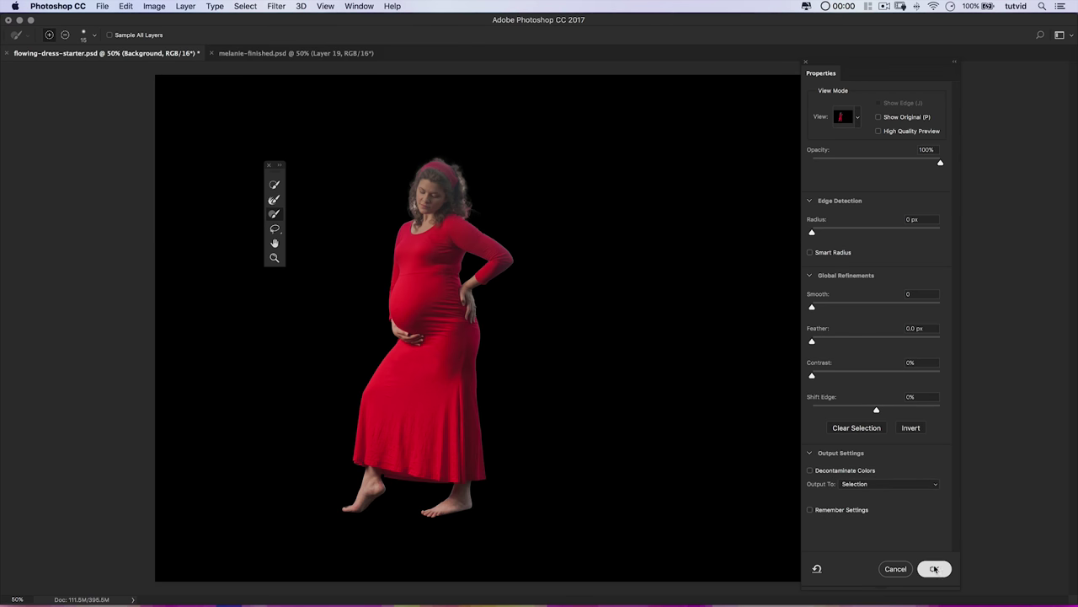
- Save the selection as a new channel named with the woman's first name
click(245, 6)
click(282, 259)
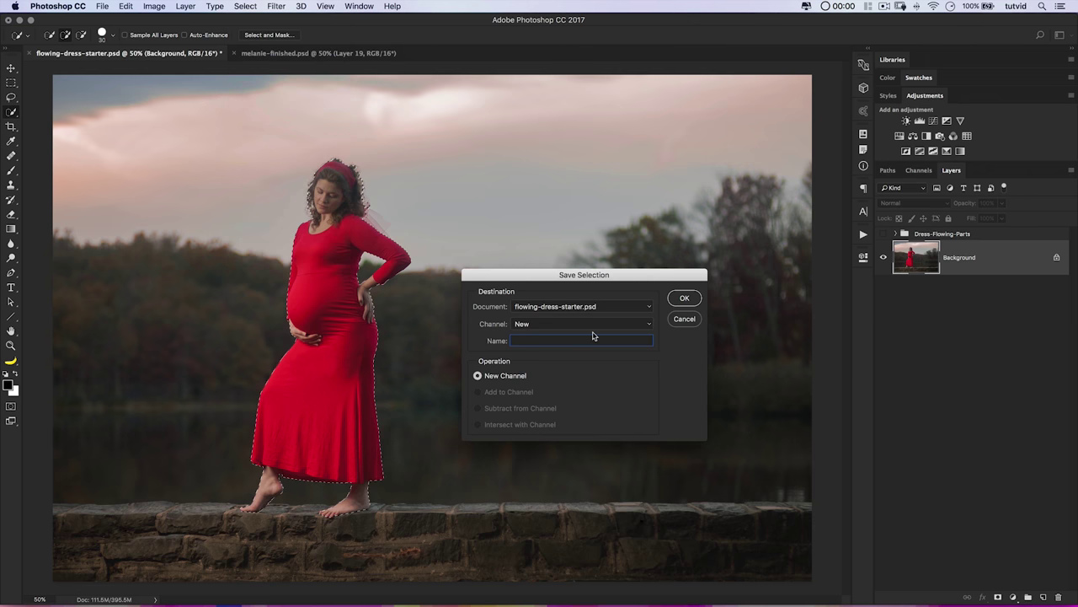
text(melanie)
key(Return)
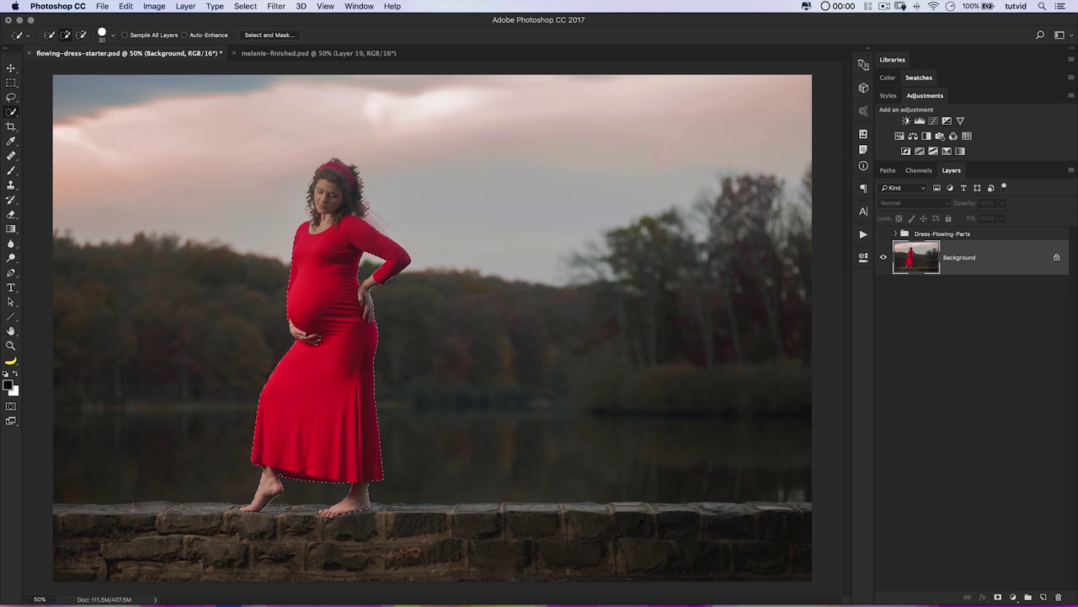
- Compare the two saved mask channels and delete the newly saved one, keeping the earlier channel that includes the sheer scarf
click(918, 170)
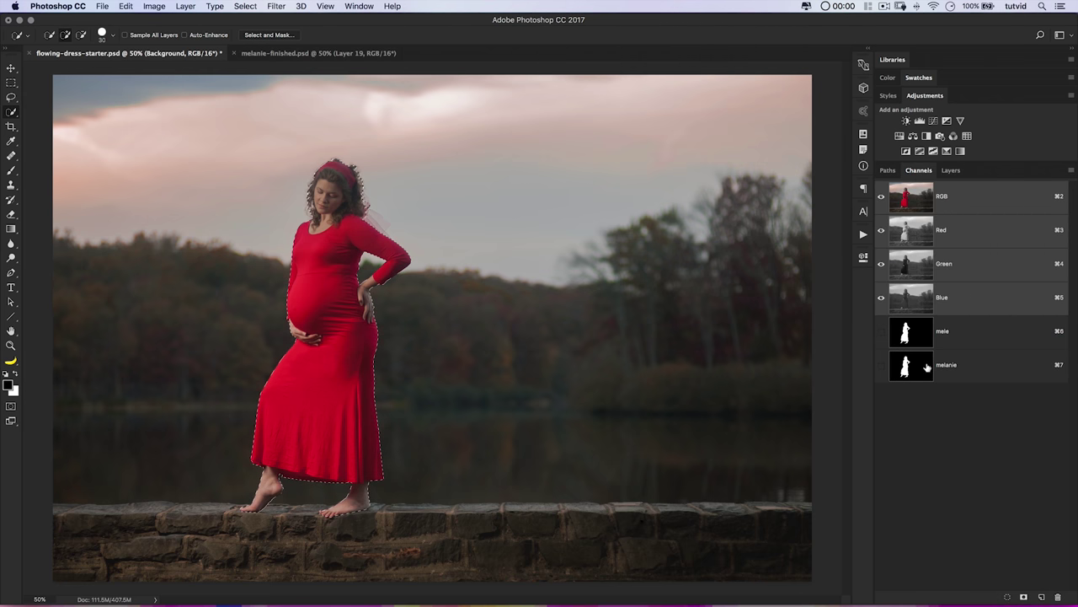
click(986, 331)
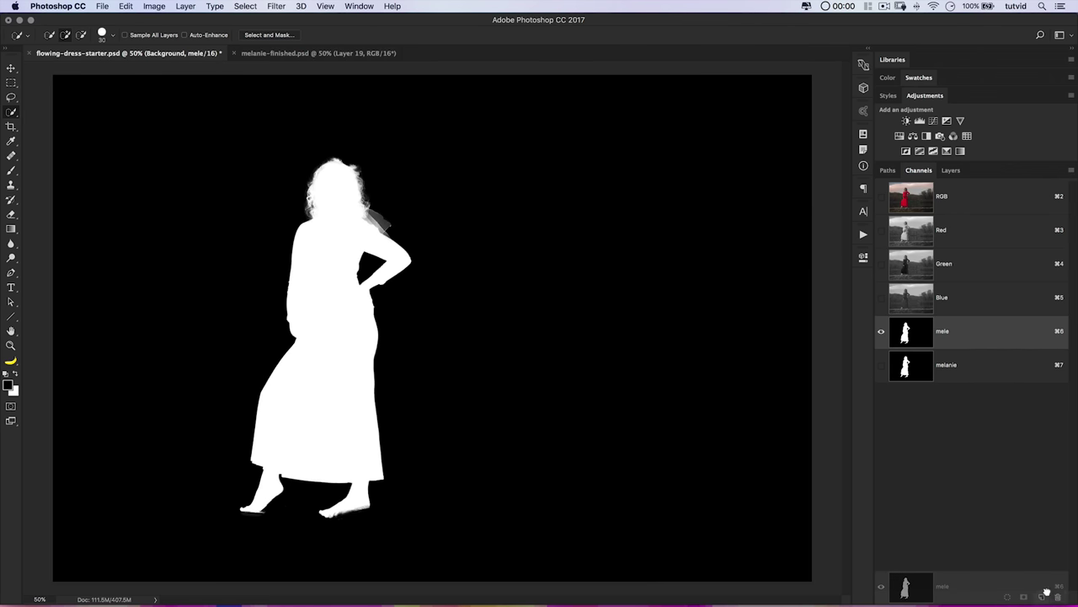
click(992, 370)
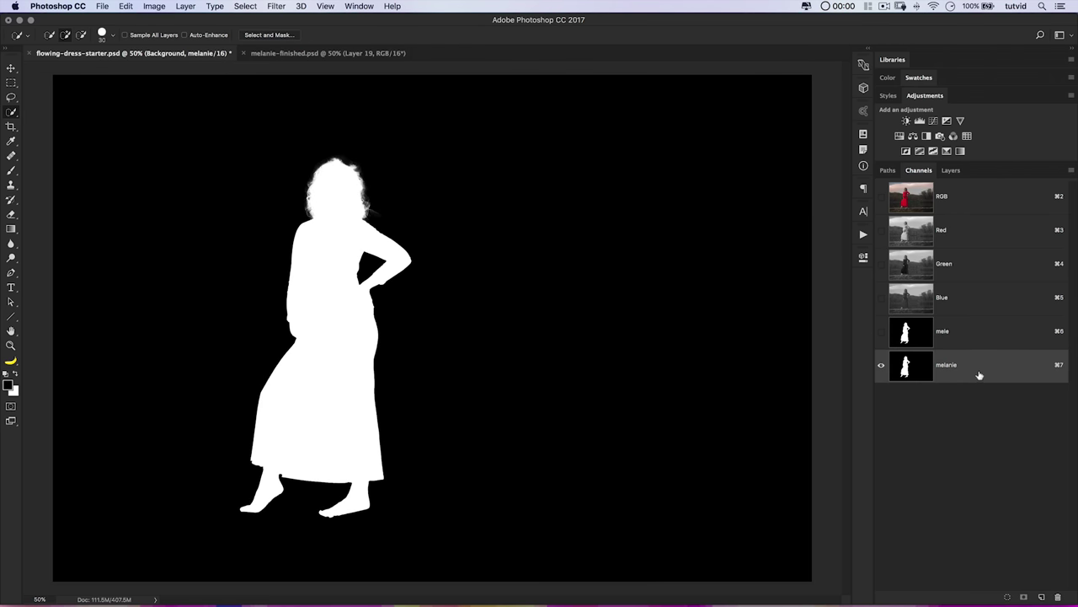
key(super+2)
drag(952, 365, 1058, 597)
click(977, 345)
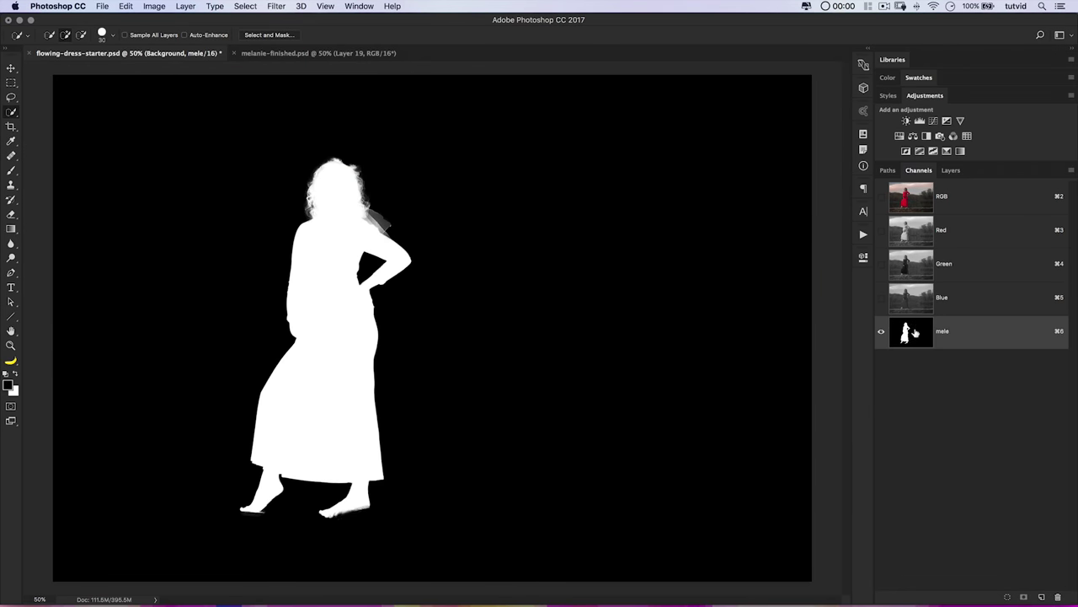
- Preview the remaining mask channel as a red overlay on the photo and return to the RGB composite
click(881, 196)
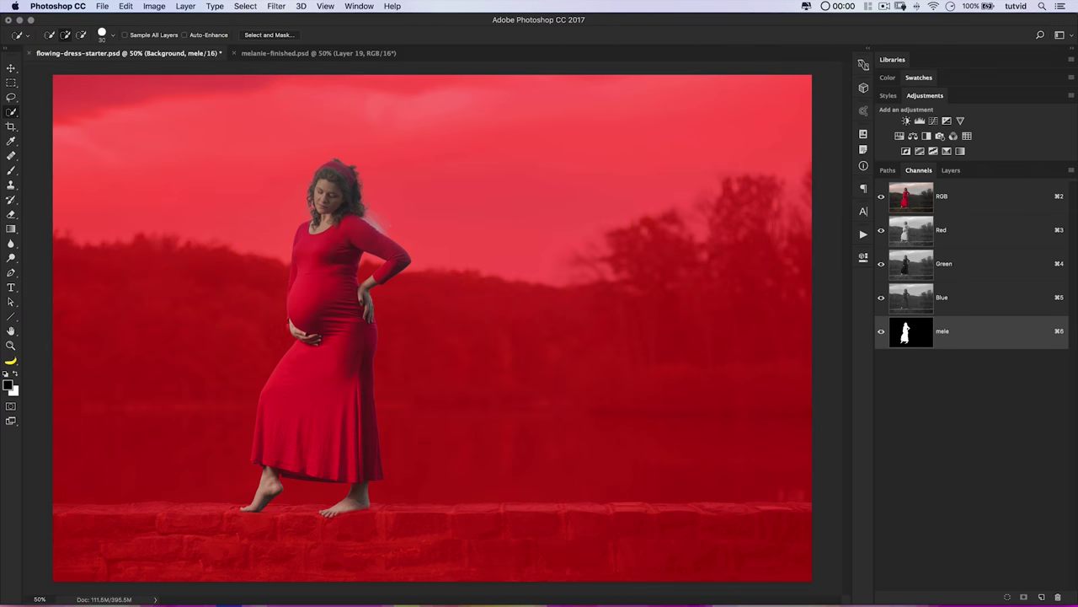
click(881, 331)
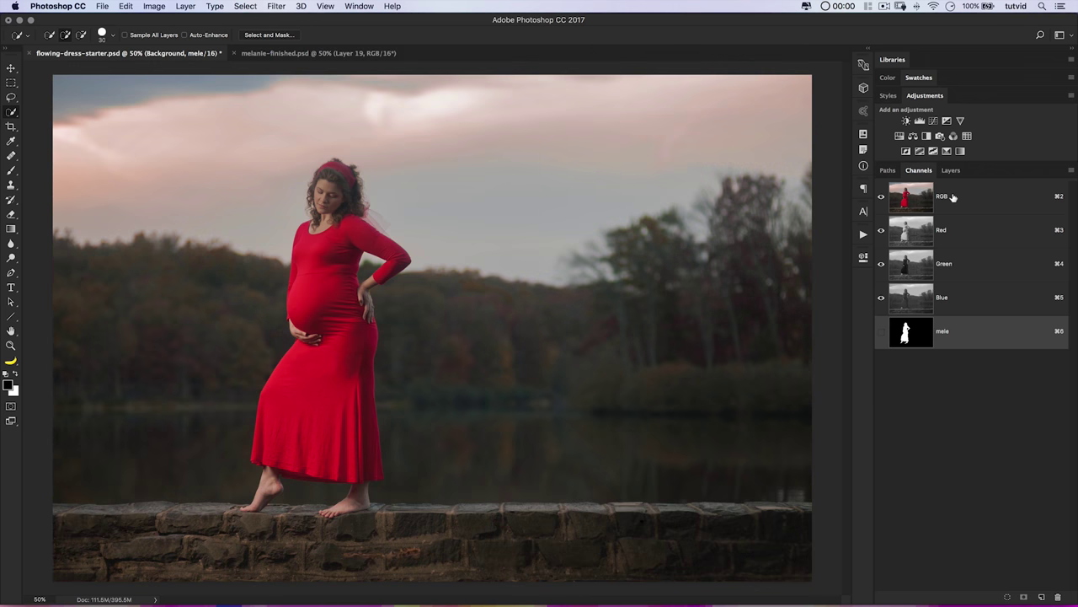
click(952, 197)
- Load the remaining mask channel as a selection and deselect it
super+click(911, 337)
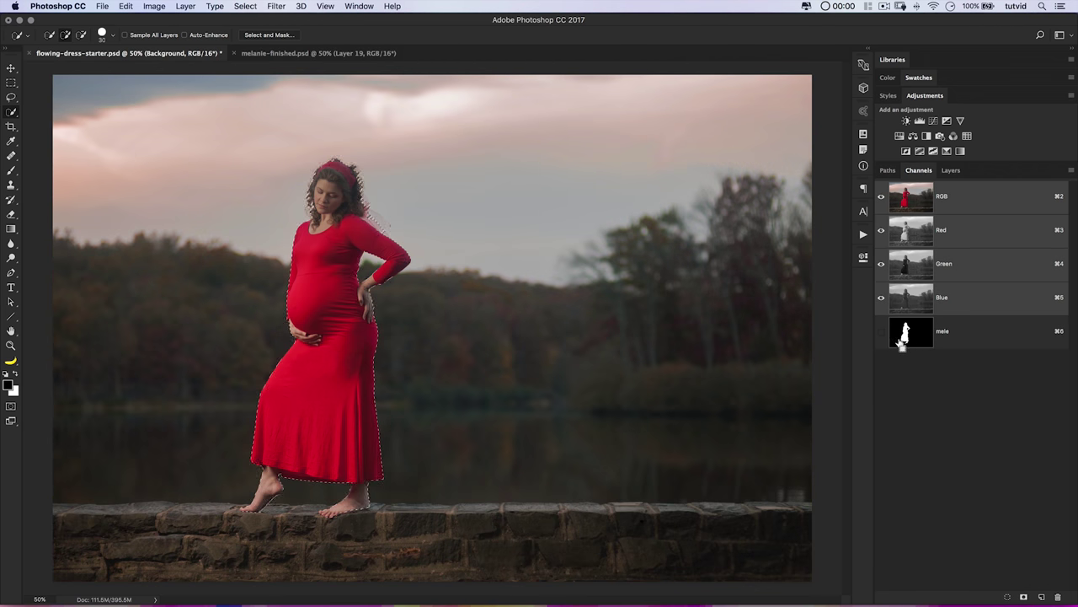
key(super+d)
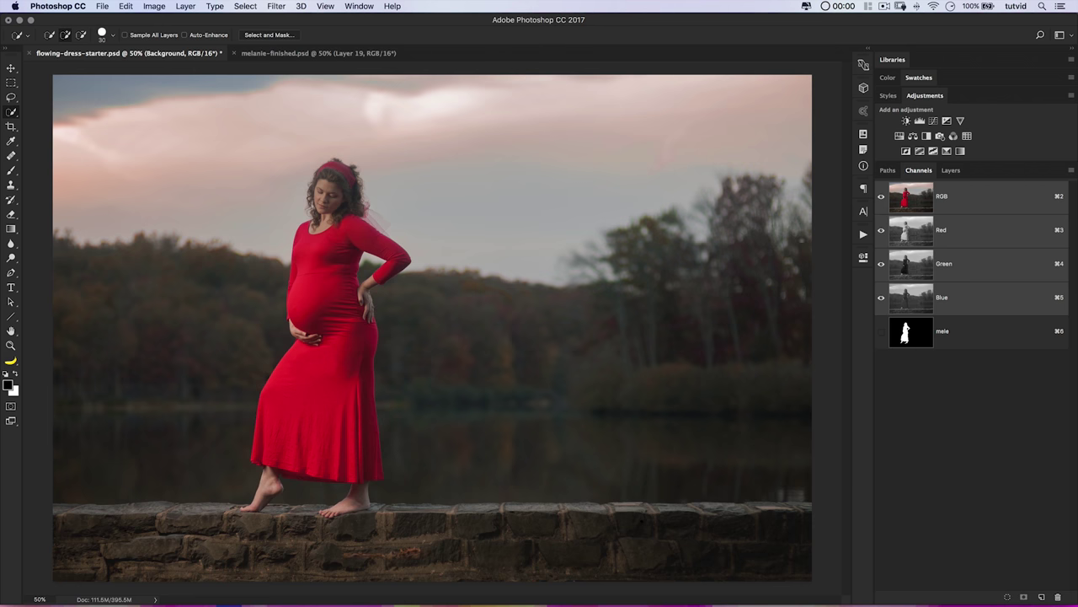
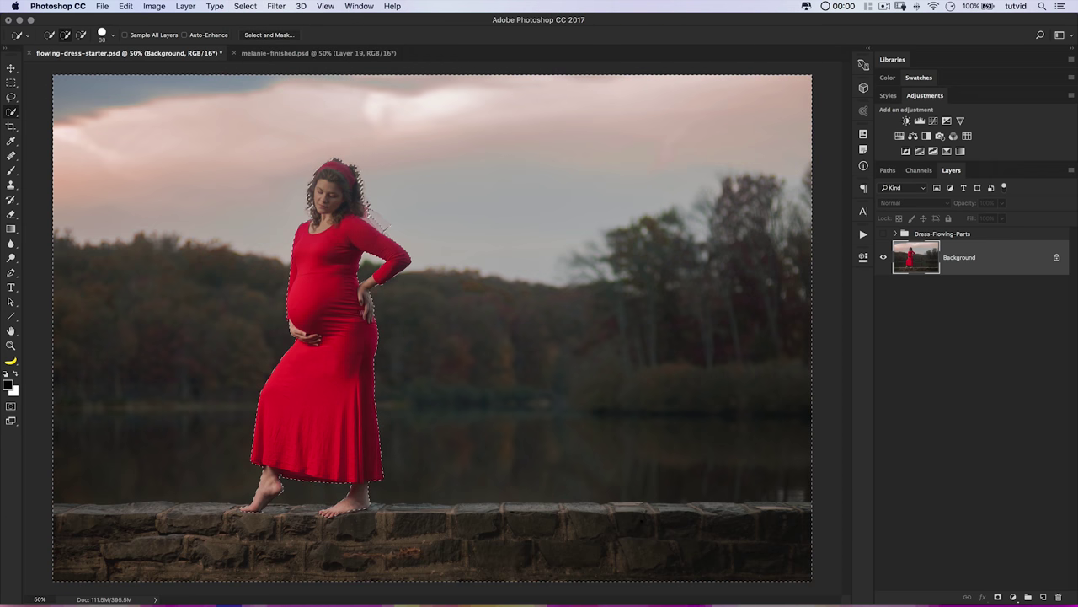
- Add a Curves adjustment limited to the selected background, slightly lowering the RGB shadows and placing a highlight point at input 199, output 203
click(933, 122)
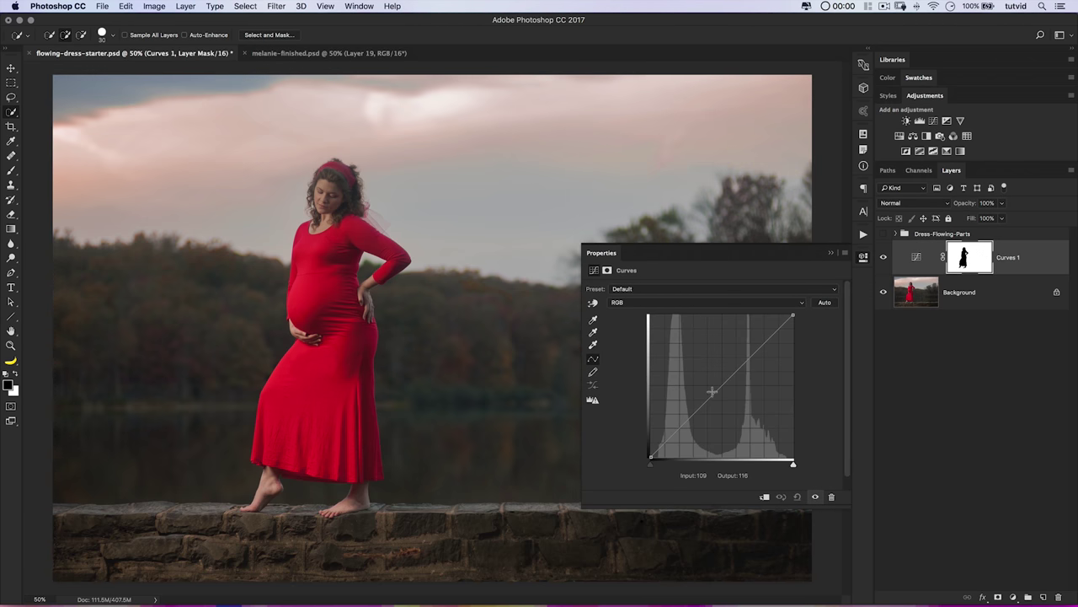
drag(717, 414, 802, 311)
drag(667, 439, 675, 434)
click(761, 343)
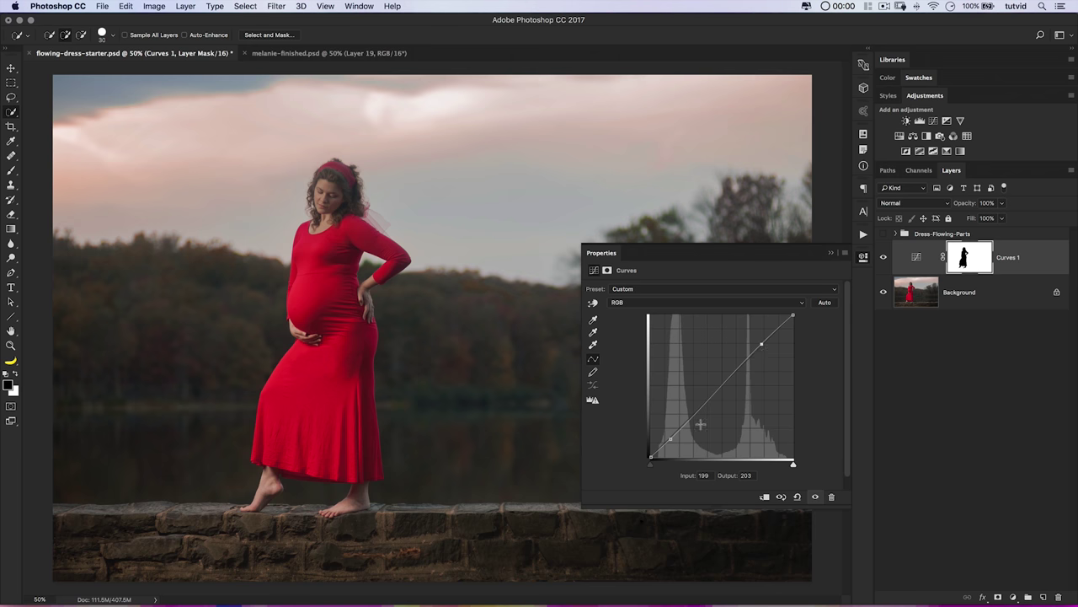
- Lower the Green curve's shadows to input 56, output 50, and anchor its highlights at input 181, output 182
click(710, 302)
click(707, 318)
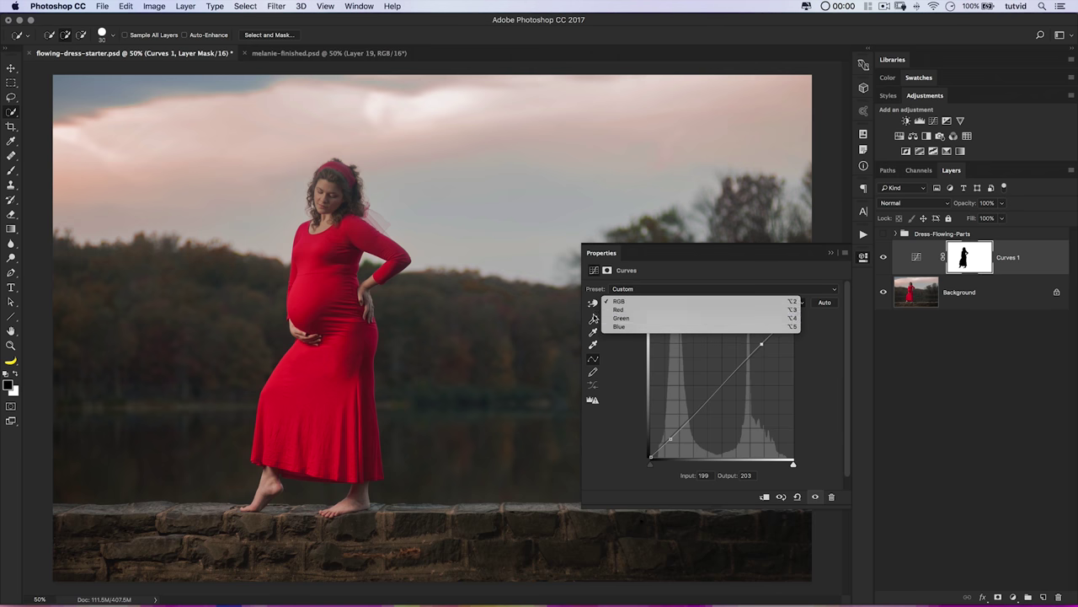
drag(680, 429, 680, 431)
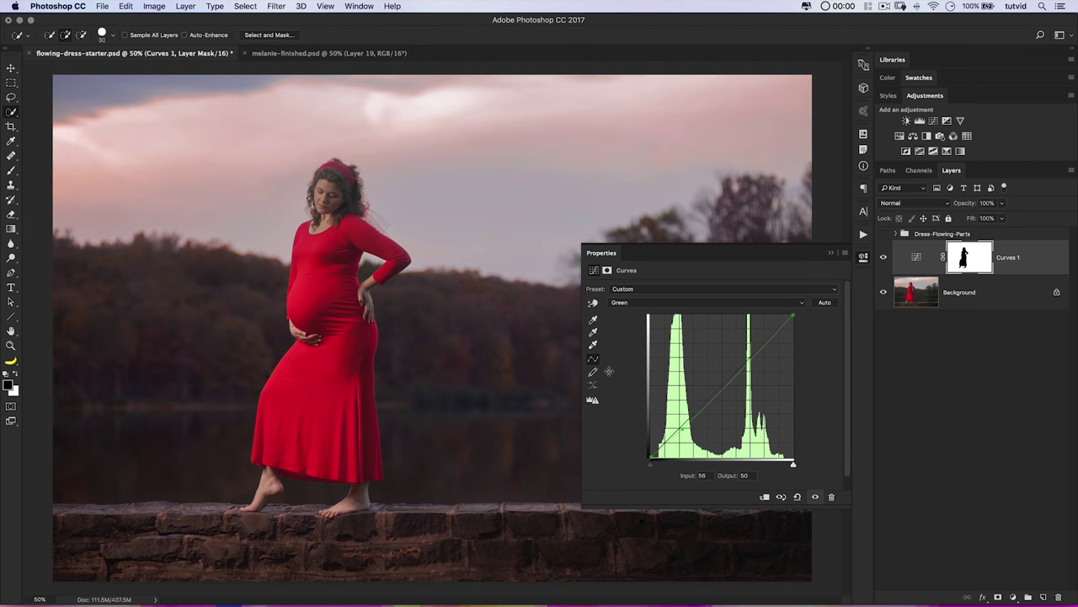
click(751, 355)
- Raise the Blue curve's shadows to input 48, output 55, and set its midtone point to input 143, output 143
click(706, 302)
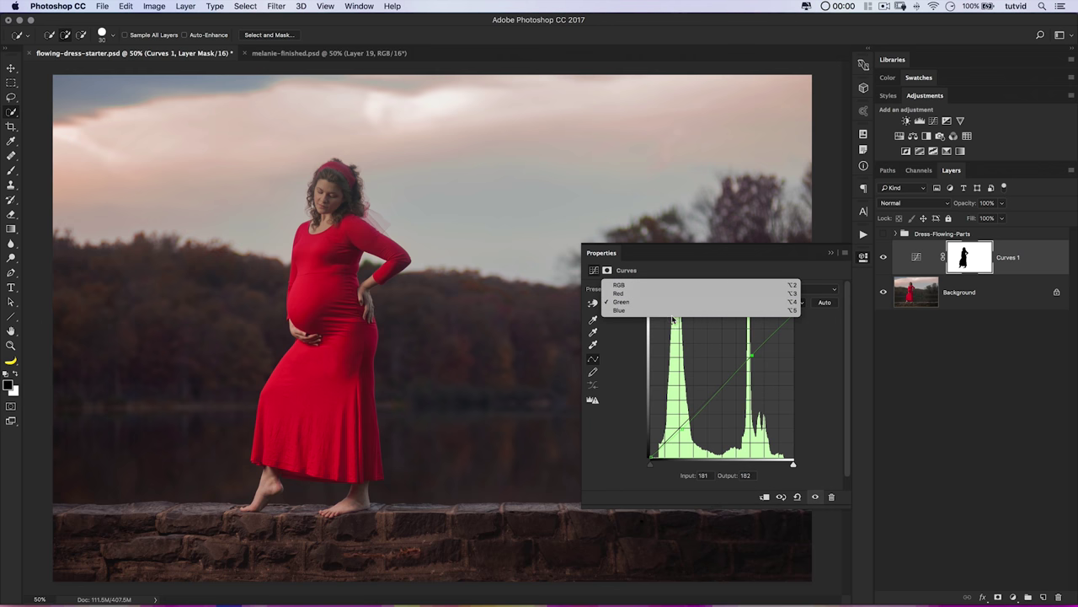
click(674, 314)
drag(668, 434, 677, 429)
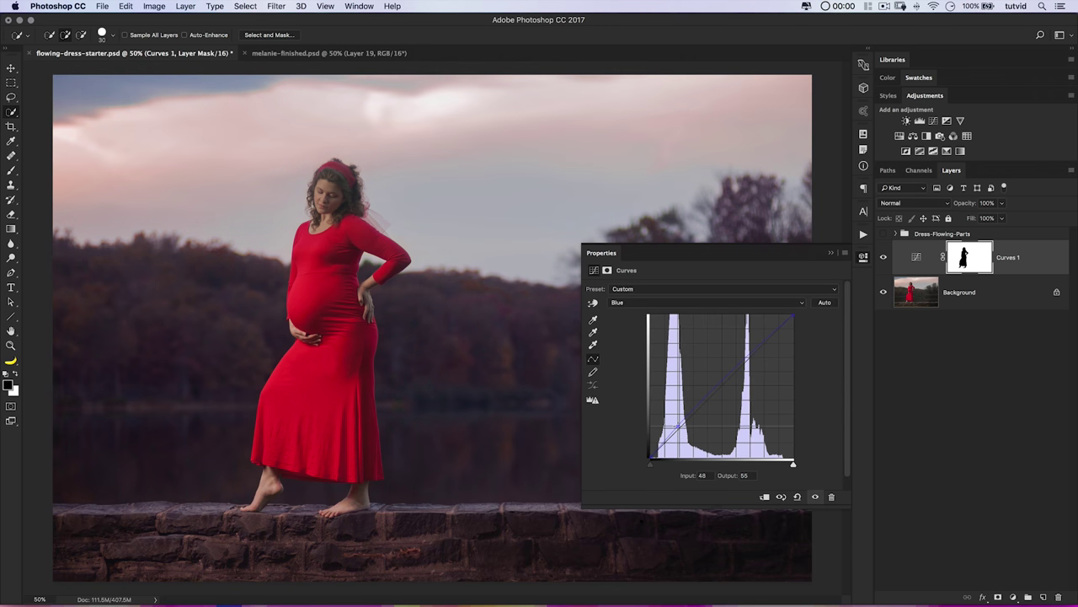
drag(732, 376, 732, 378)
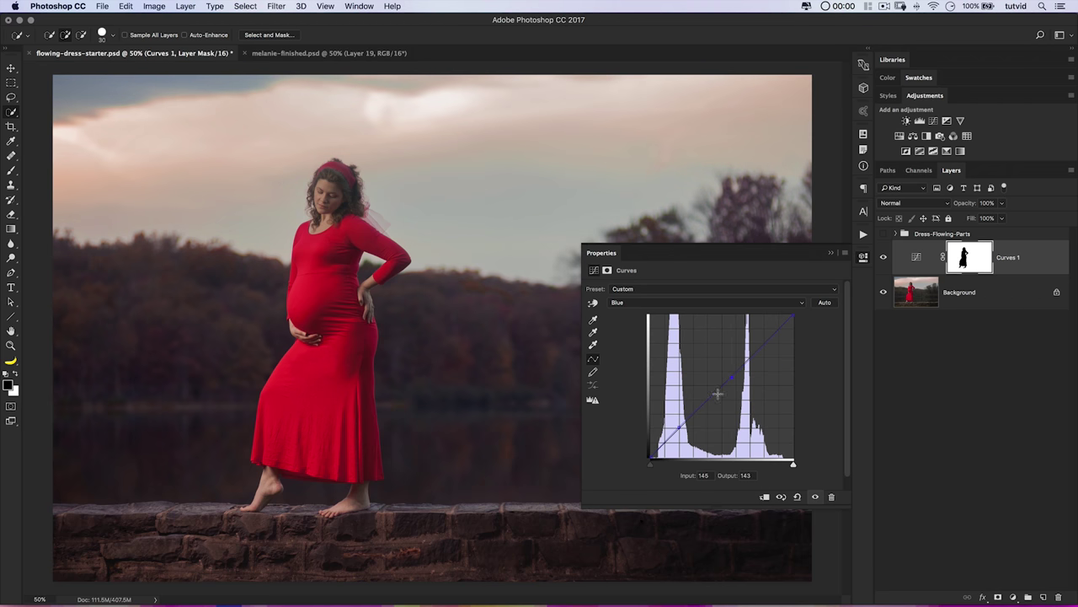
drag(732, 377, 730, 377)
- Raise the Red curve's midtones to input 144, output 150
click(717, 303)
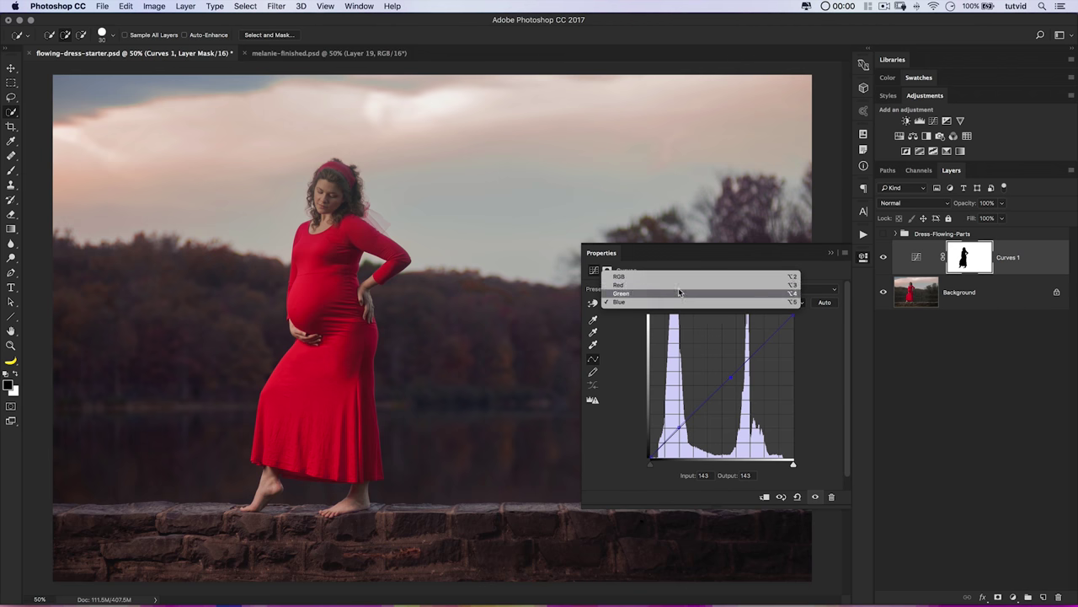
click(684, 293)
mouse_move(730, 368)
mouse_down()
mouse_move(733, 386)
mouse_move(731, 372)
mouse_up()
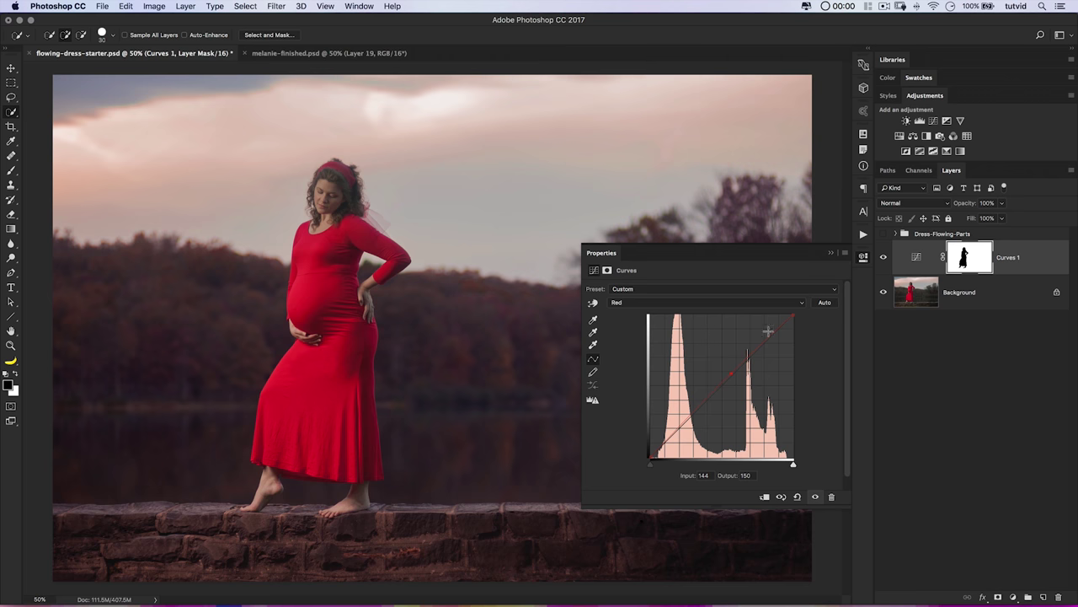
- Compare the photo with and without the Curves 1 adjustment, and make the Dress-Flowing-Parts group visible
click(864, 256)
click(884, 257)
click(884, 257)
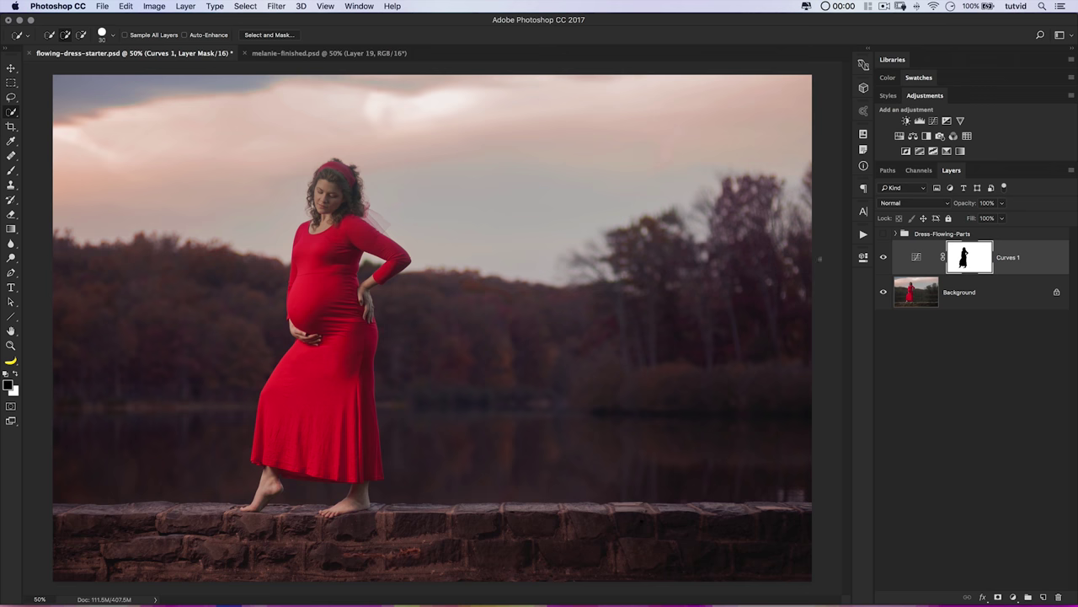
click(884, 233)
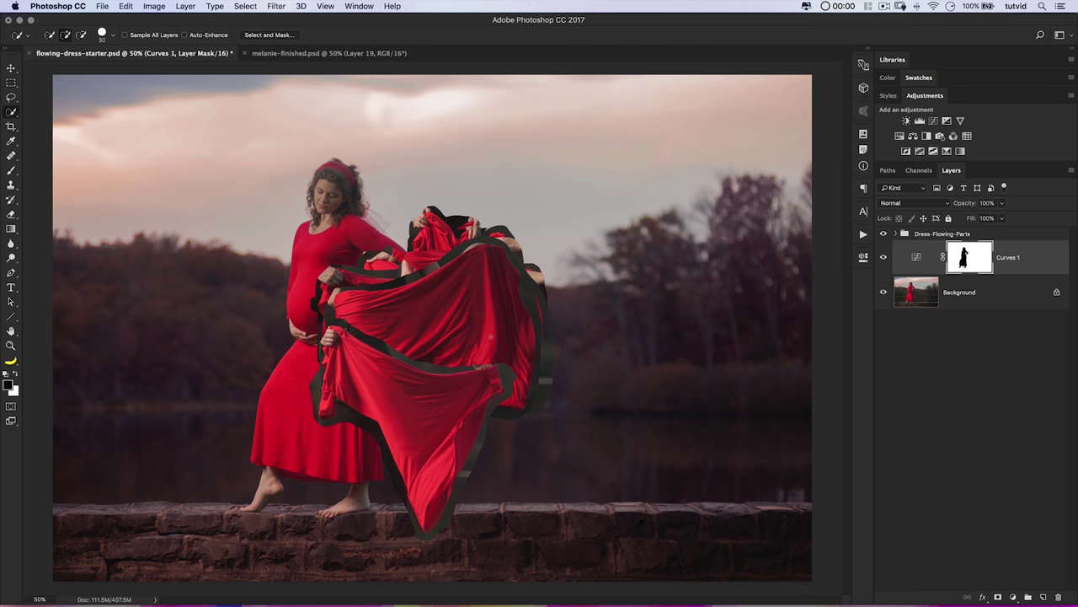
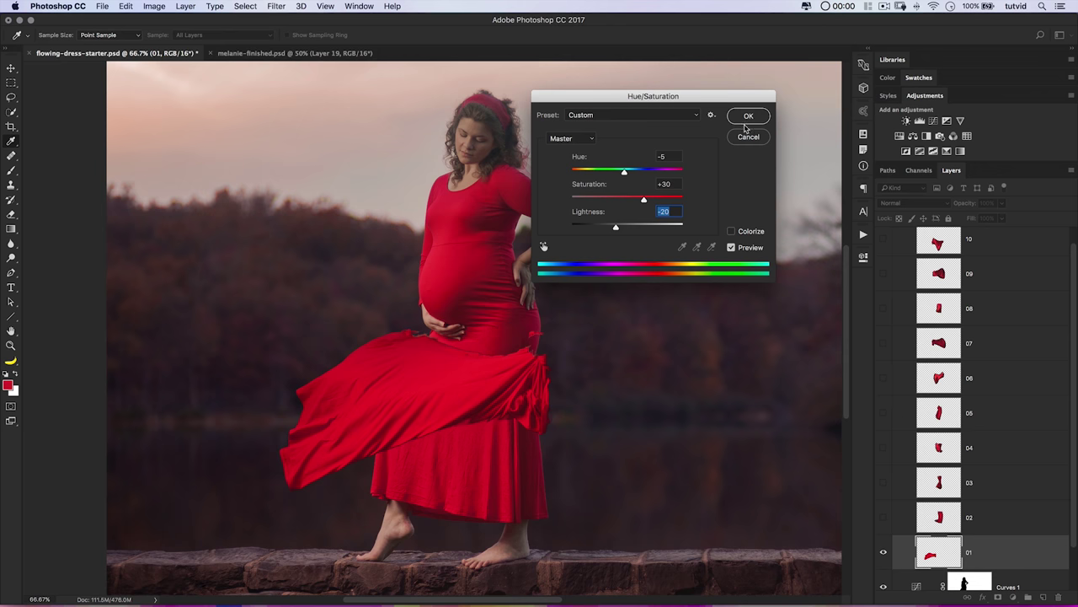
- Apply Hue/Saturation to fabric layer 01 with hue -5, saturation +30 and lightness -20
click(751, 123)
key(v)
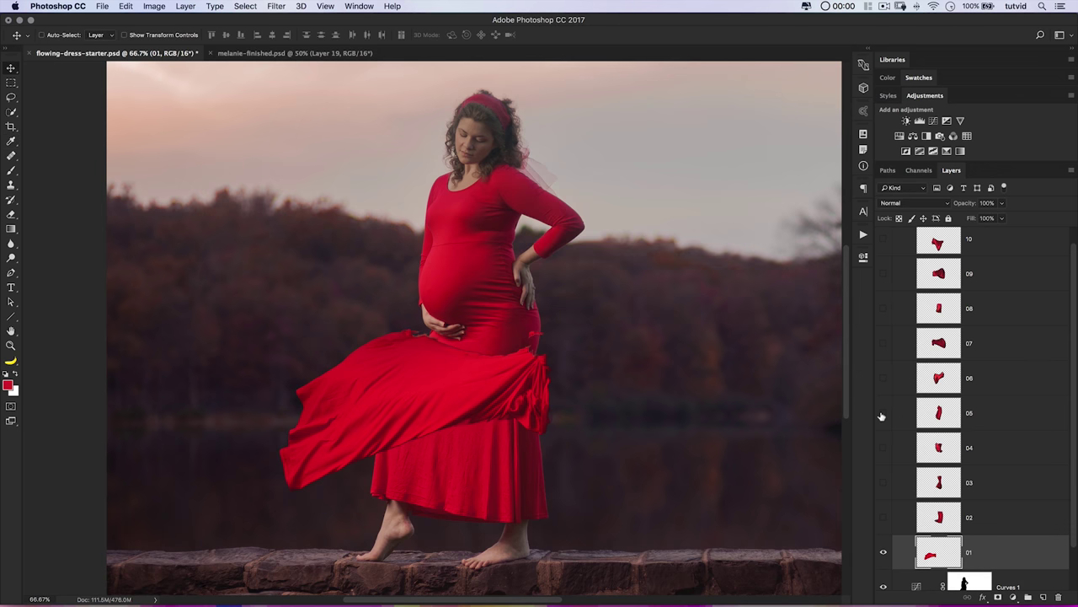
- Show fabric layer 02, try Hue/Saturation of -5, +30 and -20 on it without applying, and hide it again to return to layer 01
click(884, 518)
click(945, 521)
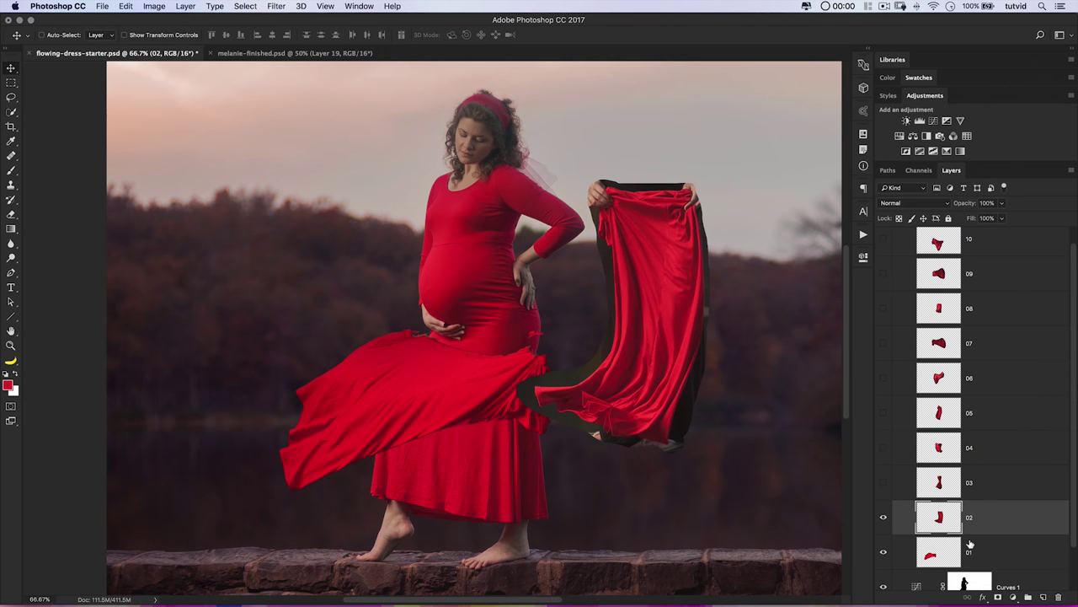
key(super+u)
key(Escape)
key(super+u)
drag(691, 101, 896, 289)
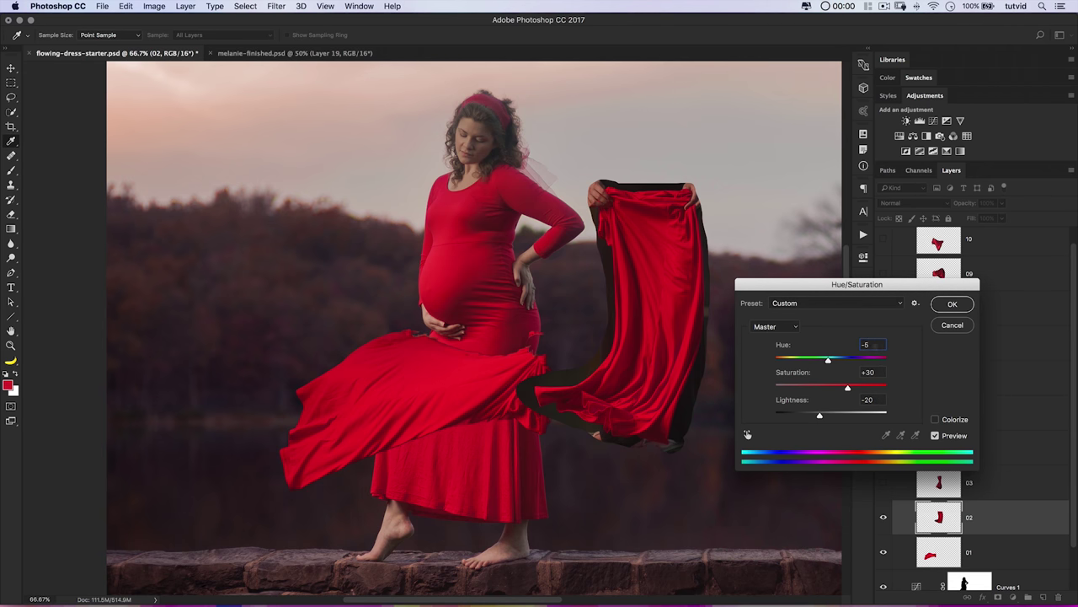
drag(879, 286, 898, 191)
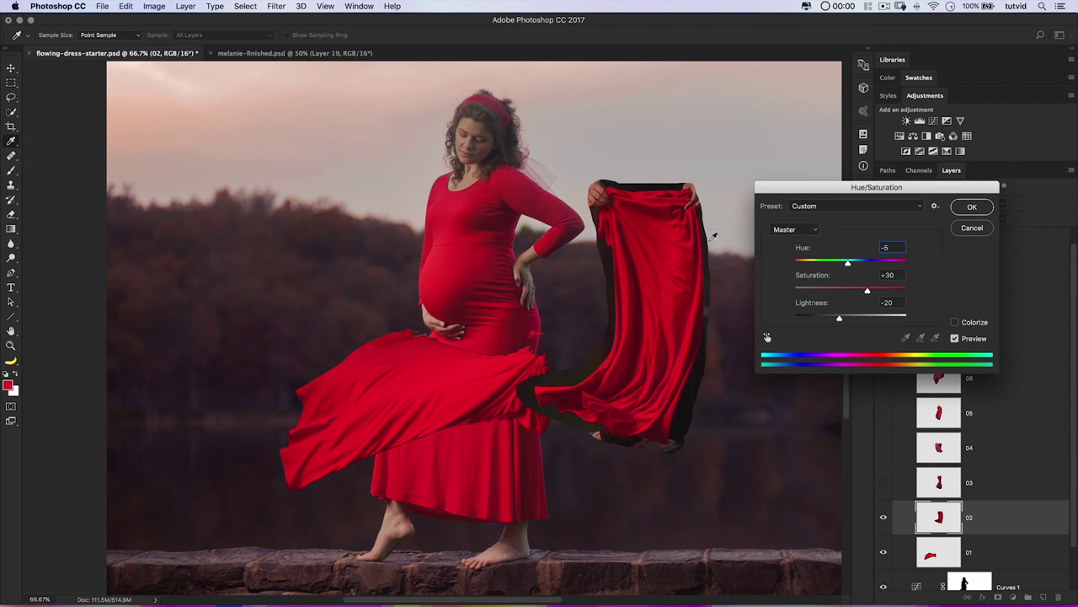
click(971, 229)
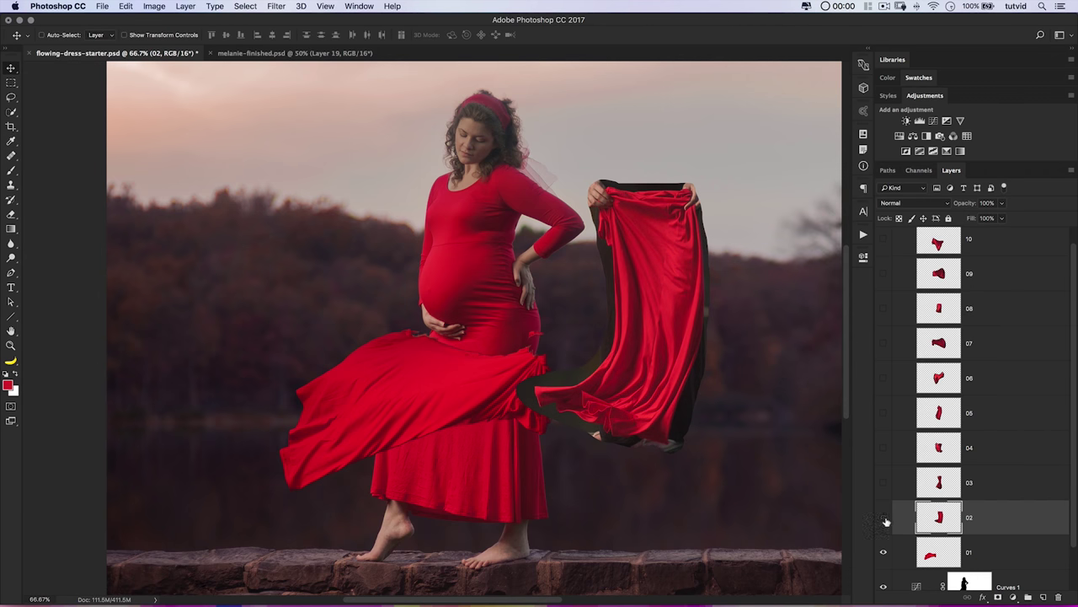
click(884, 518)
click(952, 554)
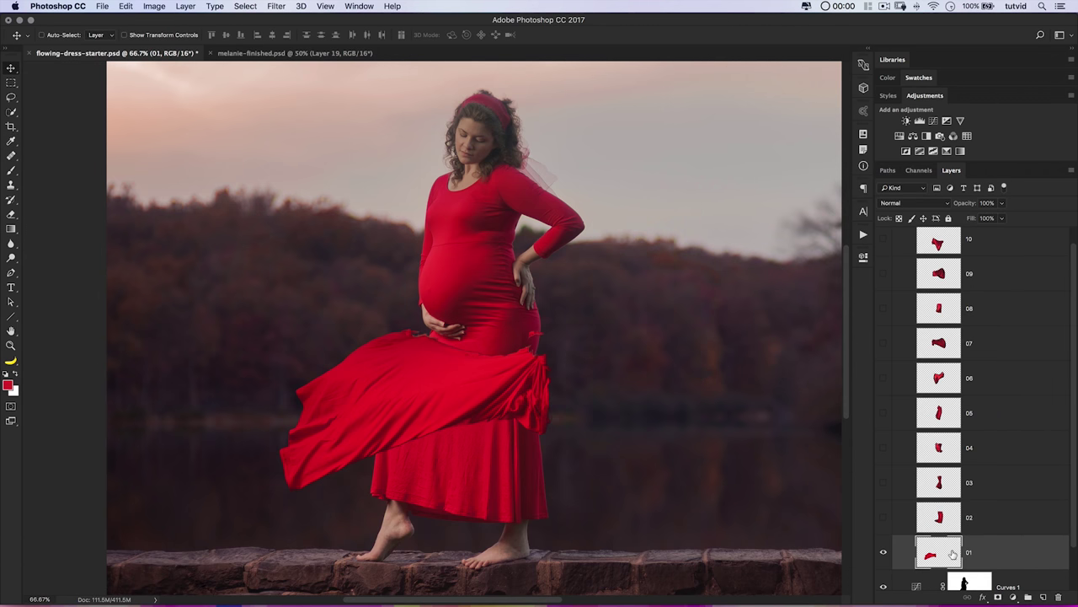
- Convert fabric layer 01 to a smart object and add a layer mask to it
drag(494, 394, 470, 387)
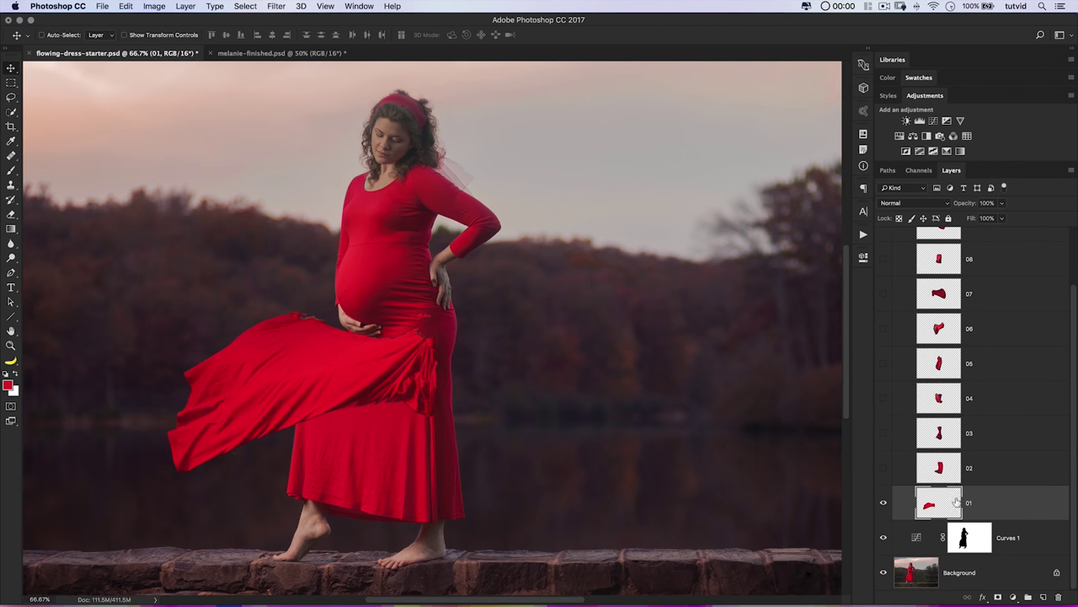
right_click(957, 502)
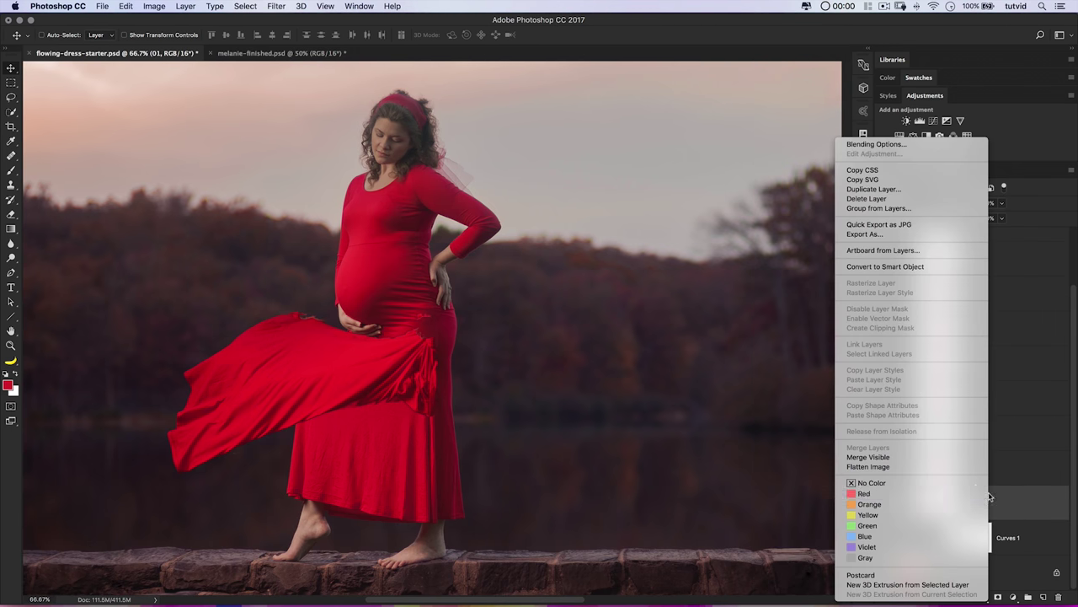
click(1014, 488)
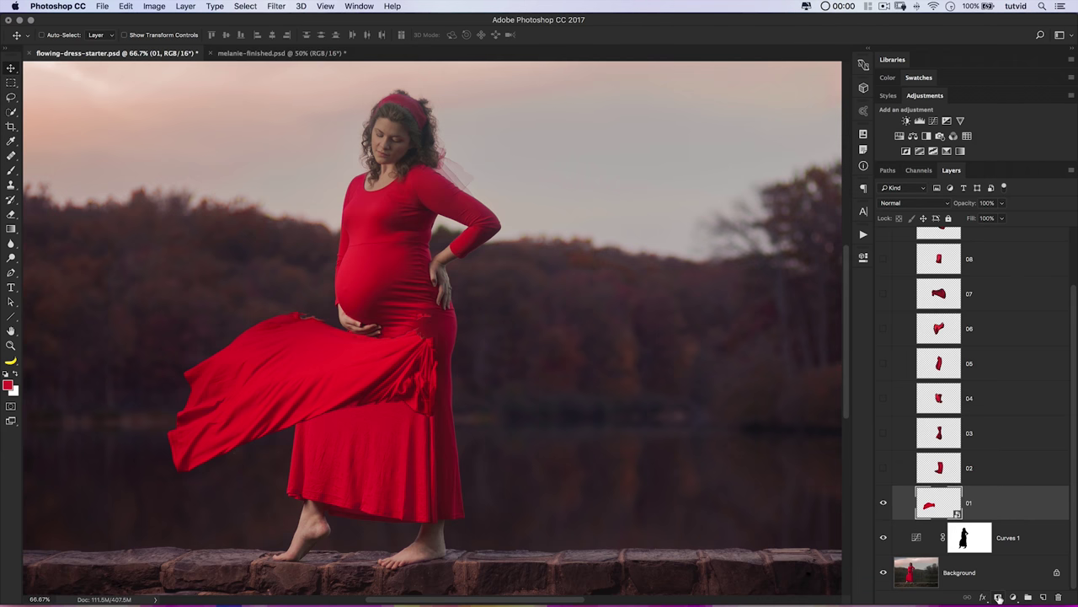
click(998, 597)
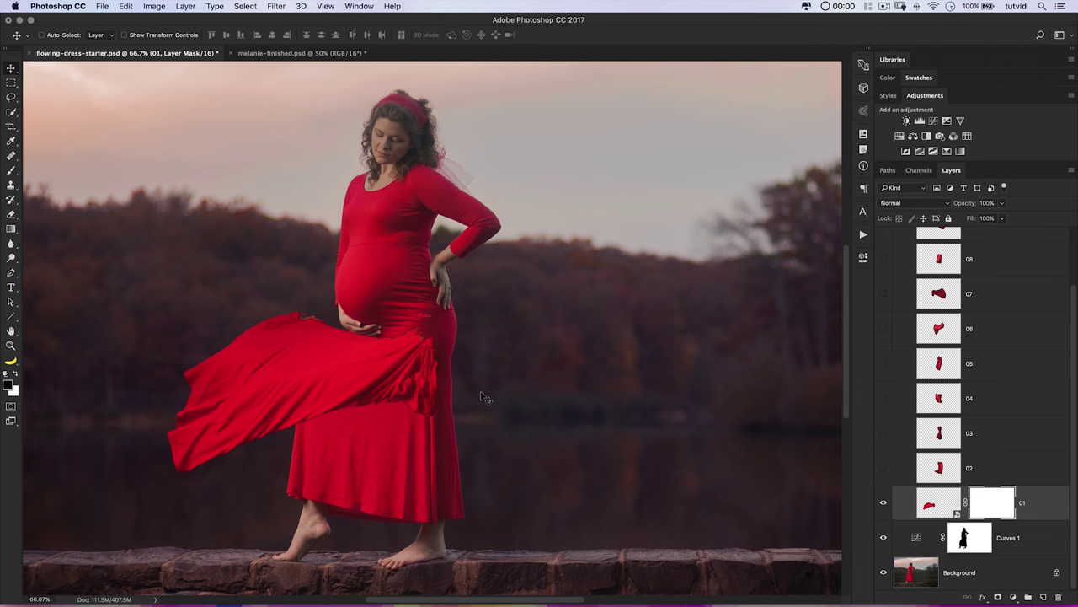
- Paint black on layer 01's mask with a soft 35 px brush to hide the fabric's rough edges around the hip
key(z)
click(449, 355)
click(371, 349)
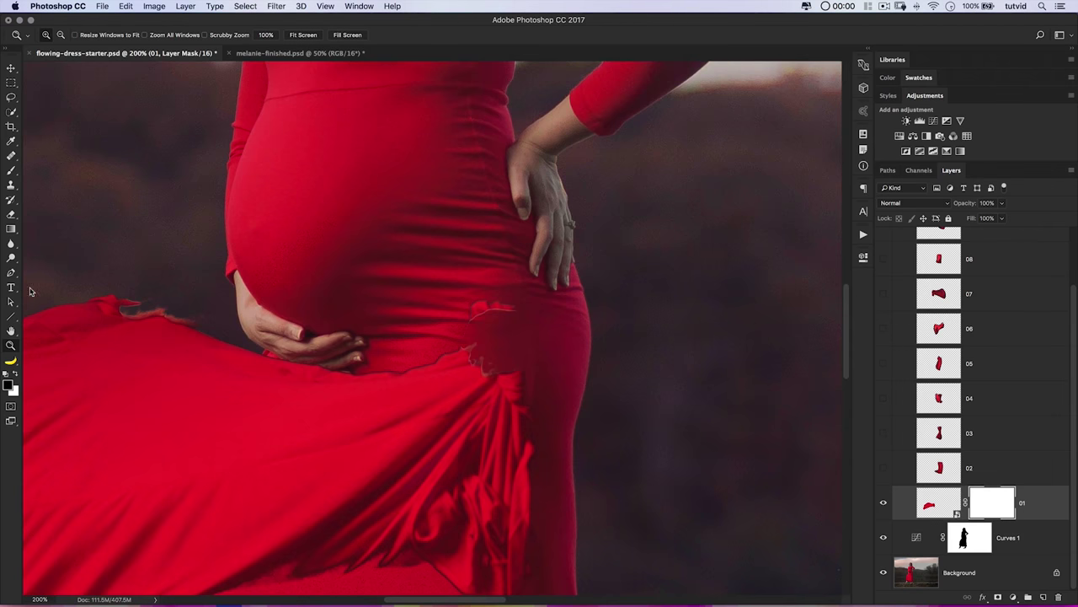
scroll(157, 288, left, 3)
scroll(156, 289, down, 1)
key(b)
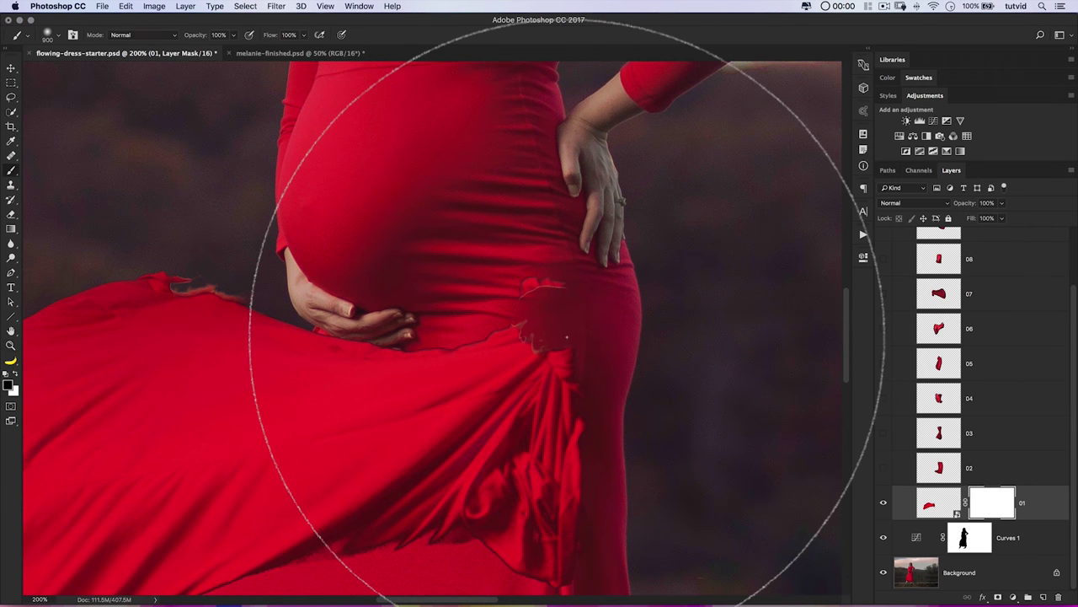
right_click(541, 320)
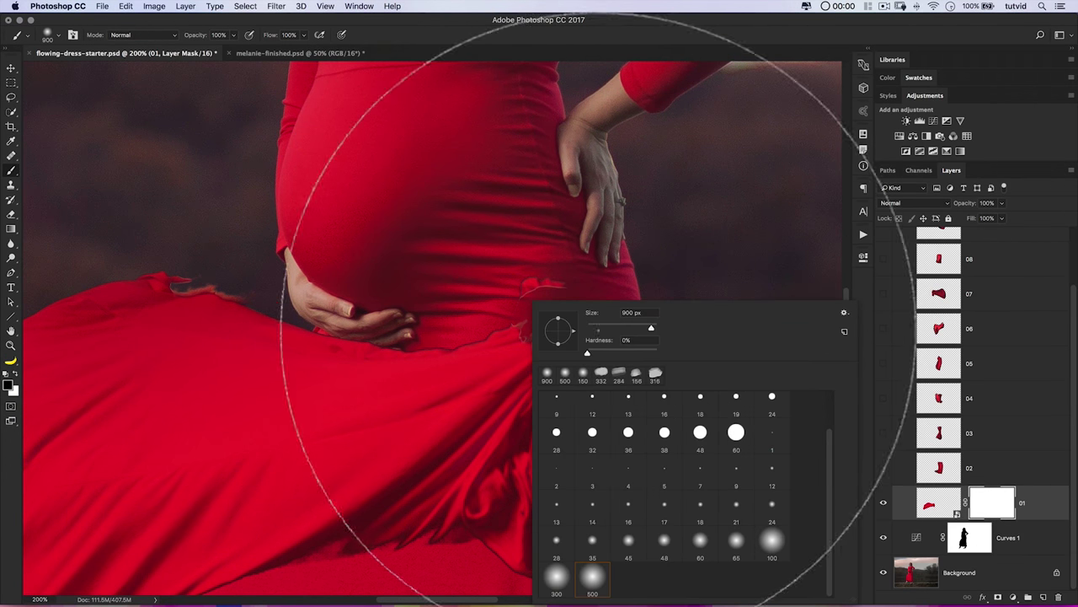
mouse_move(652, 328)
mouse_down()
mouse_move(587, 328)
mouse_move(599, 328)
mouse_up()
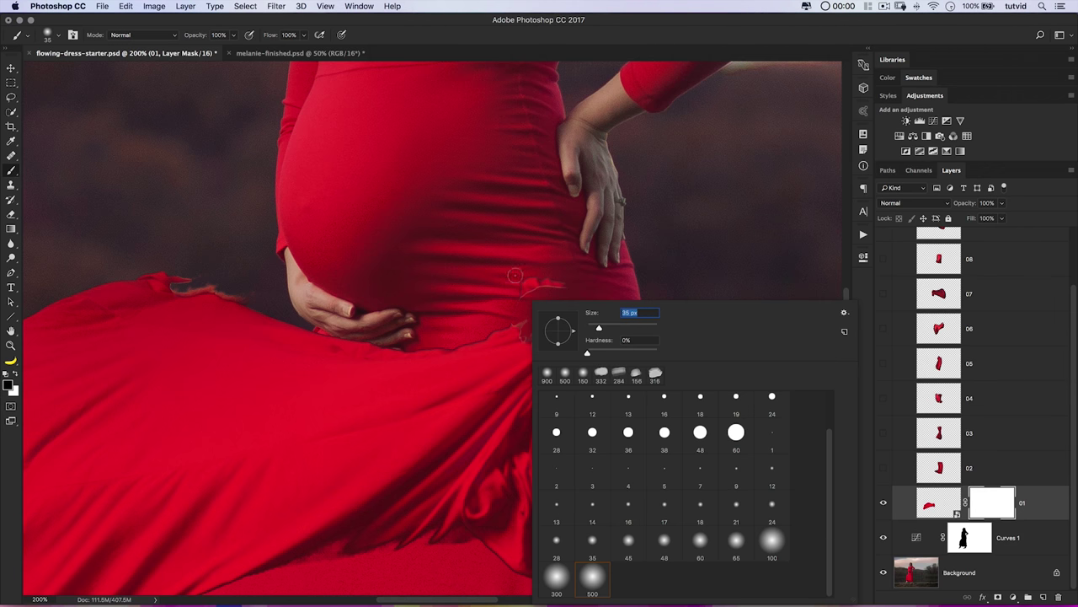
key(Return)
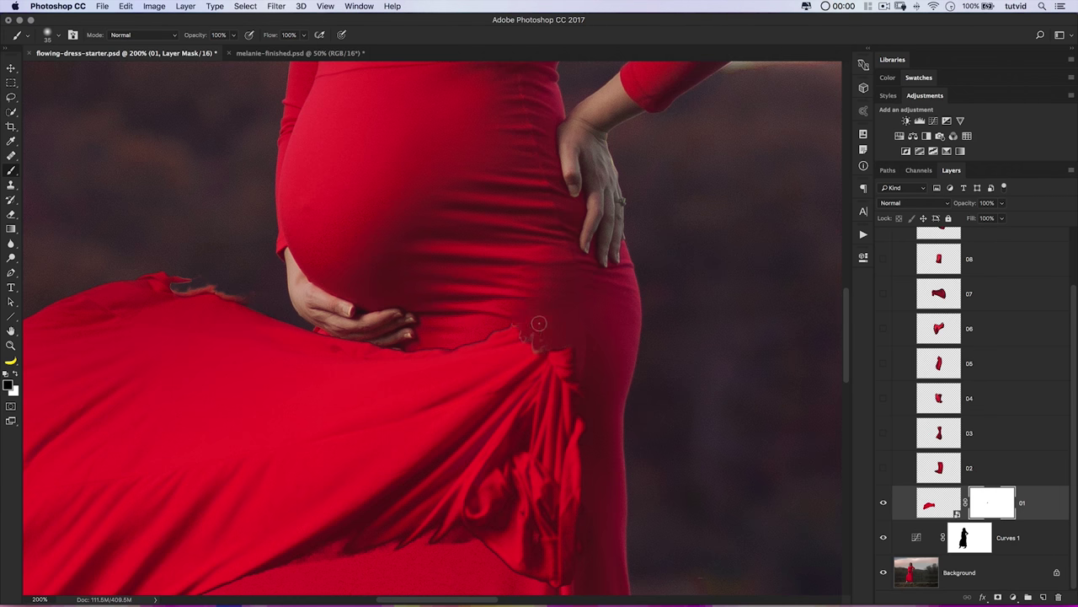
mouse_move(524, 337)
mouse_down()
mouse_move(588, 338)
mouse_move(529, 342)
mouse_move(494, 326)
mouse_up()
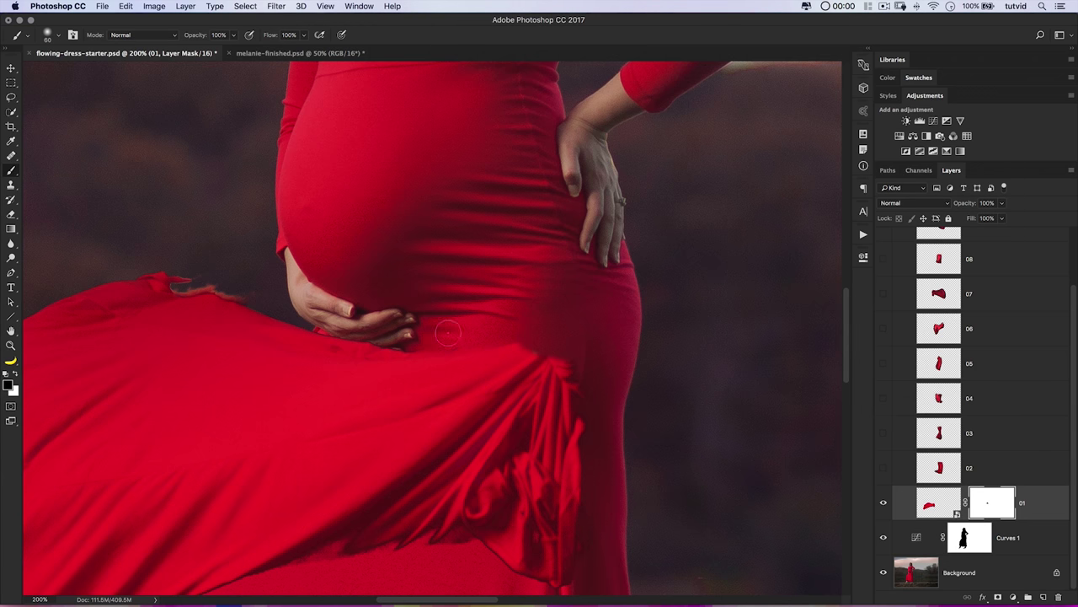
- Mask out the ragged upper edge of the flowing fabric on the side in front of the woman's belly
key(bracketleft)
key(bracketright)
mouse_move(241, 289)
mouse_down()
mouse_move(181, 287)
mouse_move(145, 269)
mouse_up()
key(bracketleft)
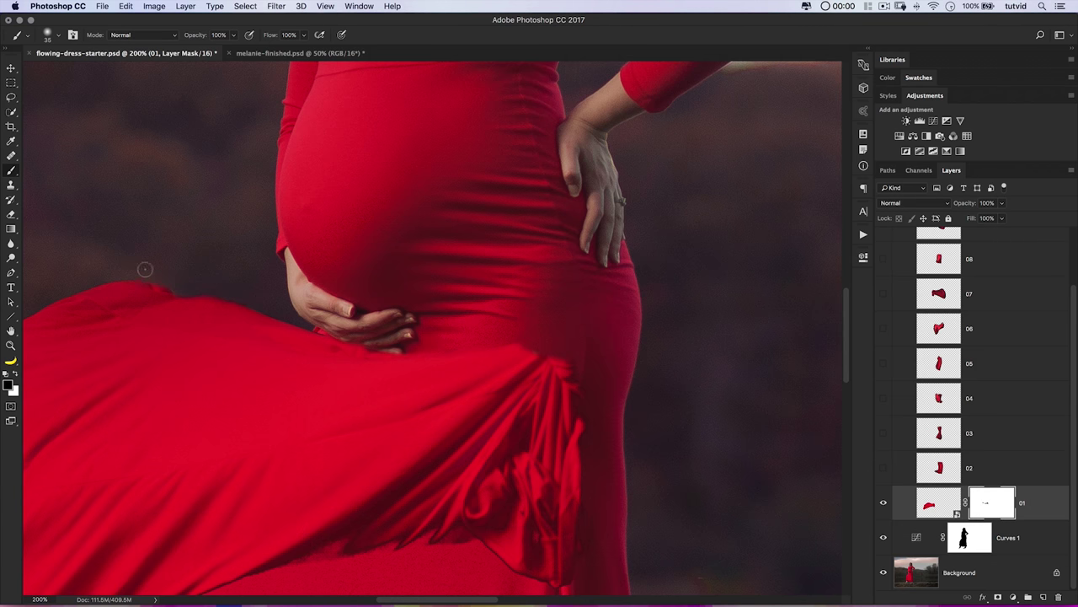
key(super+minus)
key(super+minus)
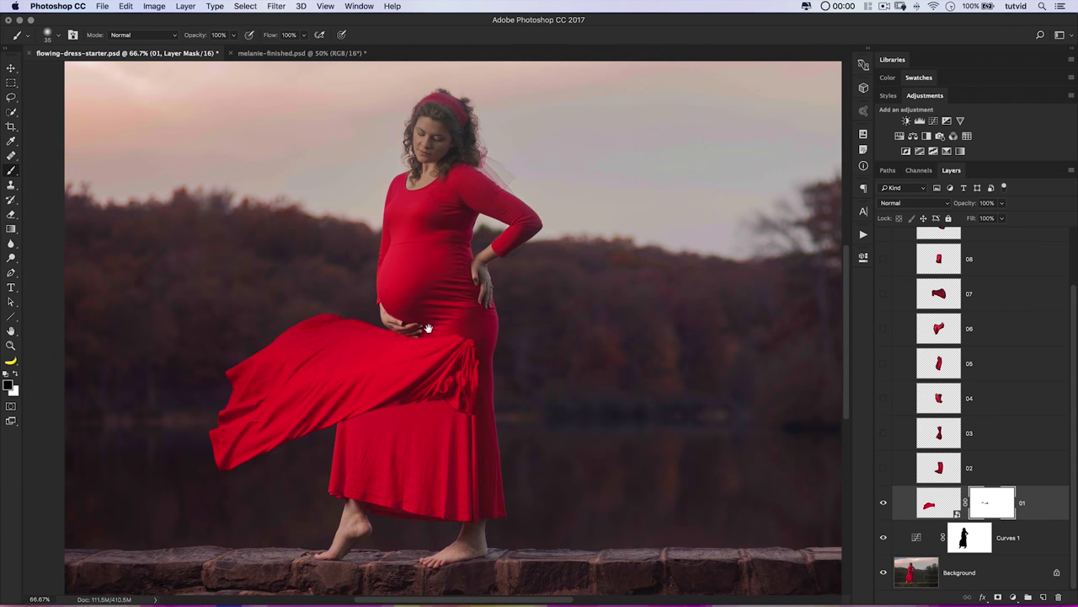
drag(428, 327, 480, 309)
- Open fabric layer 01's image content in the Liquify filter and reduce the Forward Warp brush size to 700
click(934, 504)
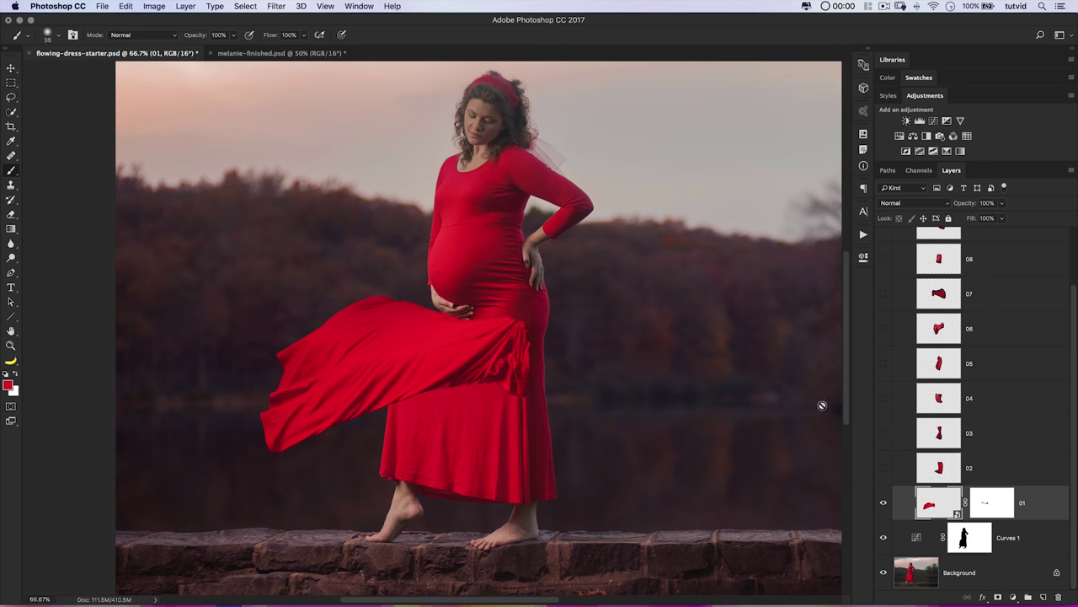
click(276, 6)
click(318, 97)
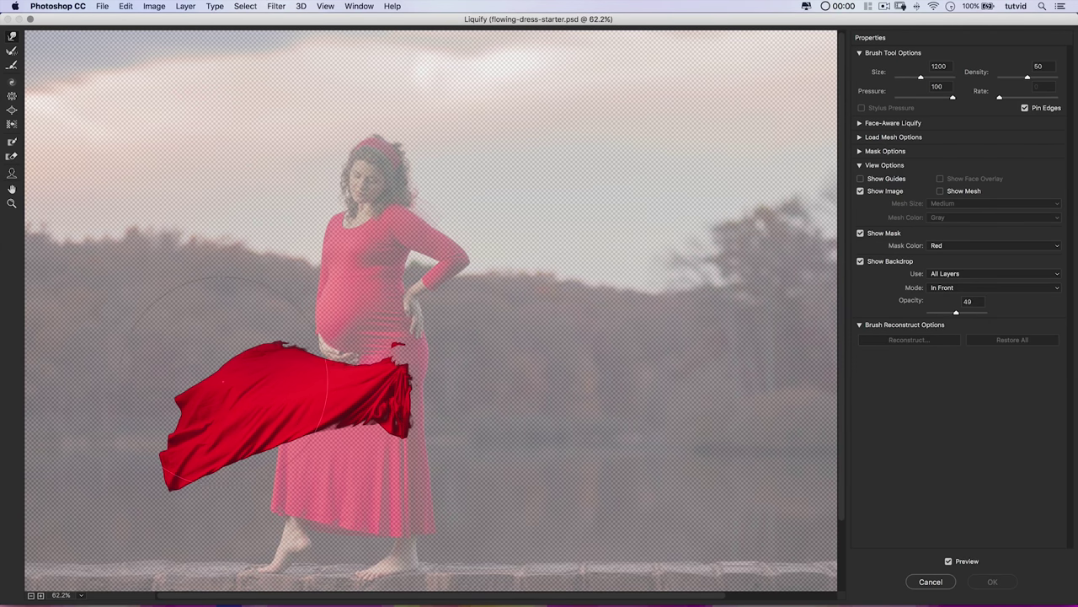
key(bracketleft)
key(bracketleft)
key(bracketleft)
key(bracketleft)
key(bracketleft)
key(bracketright)
key(bracketright)
key(bracketright)
- Hide the Liquify backdrop, then billow the fabric's outer top upward and pull its lower tip down and outward
mouse_move(228, 367)
mouse_down()
mouse_move(192, 355)
mouse_move(199, 340)
mouse_up()
click(860, 262)
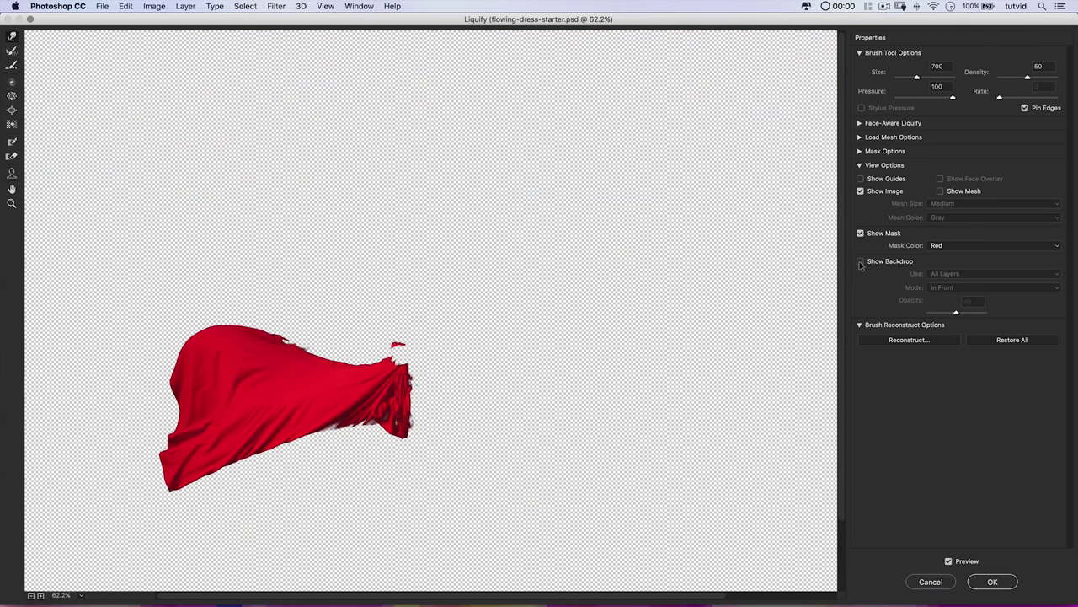
mouse_move(178, 328)
mouse_down()
mouse_move(160, 396)
mouse_move(173, 401)
mouse_move(158, 422)
mouse_move(160, 490)
mouse_move(171, 494)
mouse_move(141, 533)
mouse_move(217, 469)
mouse_up()
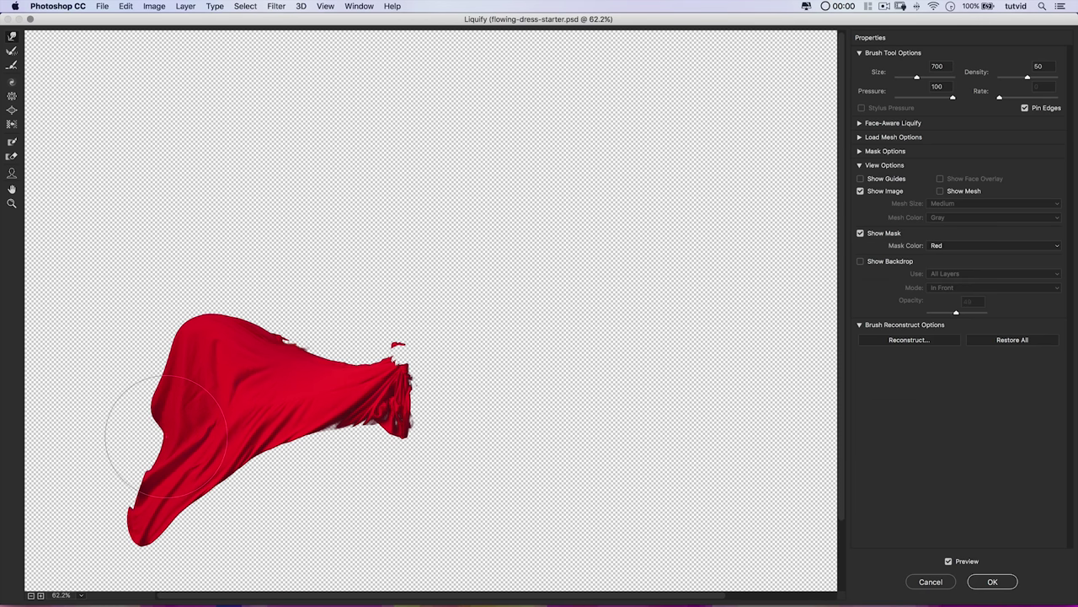
- Smooth the fabric's outer edge and lower tip with a smaller warp brush, lift its upper edge, and apply the Liquify filter
key(bracketleft)
key(bracketleft)
key(bracketleft)
mouse_move(150, 409)
mouse_down()
mouse_move(139, 396)
mouse_move(127, 455)
mouse_up()
mouse_move(132, 511)
mouse_down()
mouse_move(115, 517)
mouse_move(149, 534)
mouse_up()
key(bracketright)
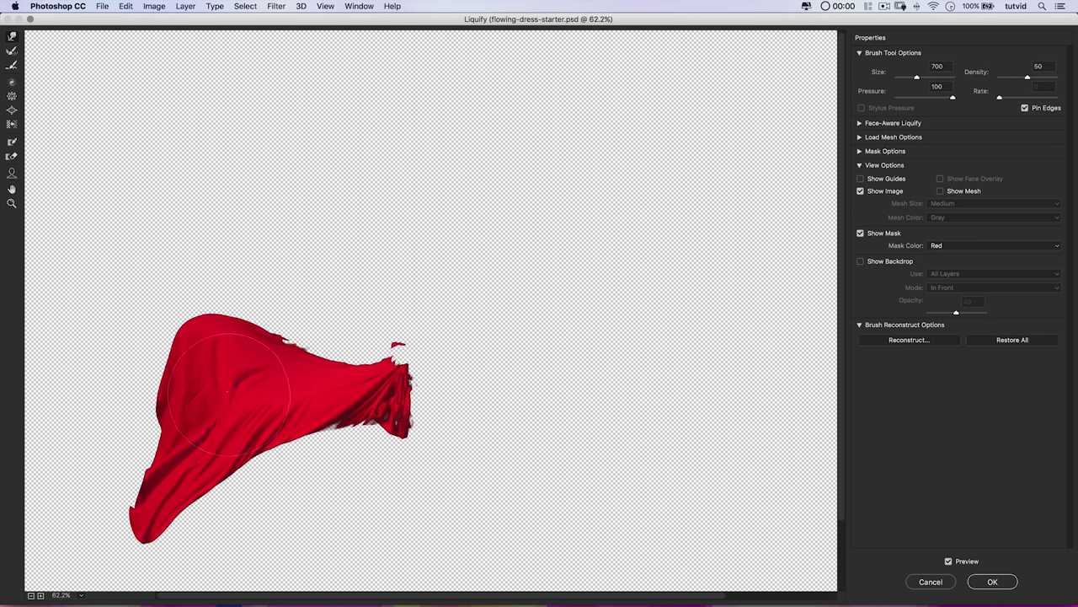
key(bracketright)
key(bracketright)
mouse_move(263, 336)
mouse_down()
mouse_move(219, 306)
mouse_move(178, 306)
mouse_move(186, 324)
mouse_move(256, 278)
mouse_move(287, 332)
mouse_move(247, 387)
mouse_move(203, 413)
mouse_move(152, 421)
mouse_move(169, 455)
mouse_move(223, 447)
mouse_move(265, 459)
mouse_move(217, 489)
mouse_move(168, 385)
mouse_move(180, 300)
mouse_move(169, 357)
mouse_move(216, 284)
mouse_up()
click(992, 581)
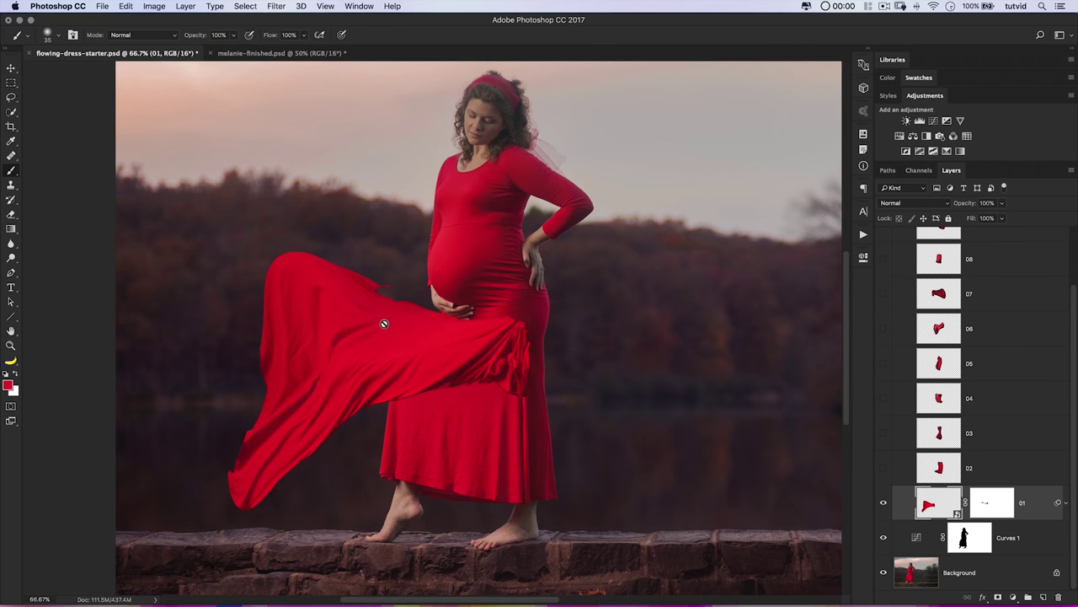
- Paint black on layer 01's mask to hide the stray spike on the fabric's upper edge
click(990, 508)
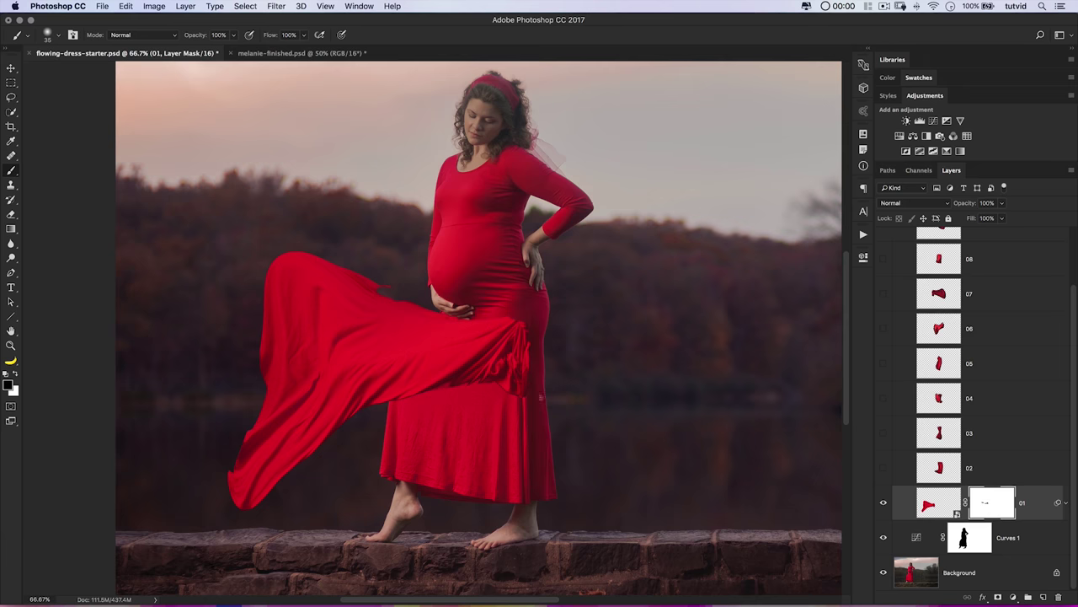
key(z)
click(378, 329)
key(b)
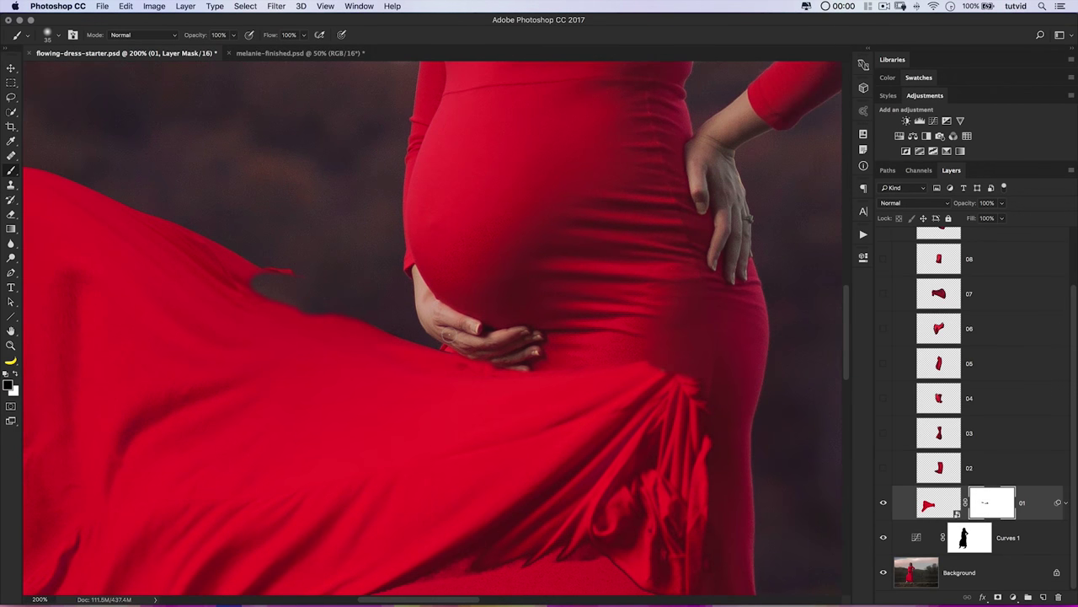
drag(253, 268, 315, 277)
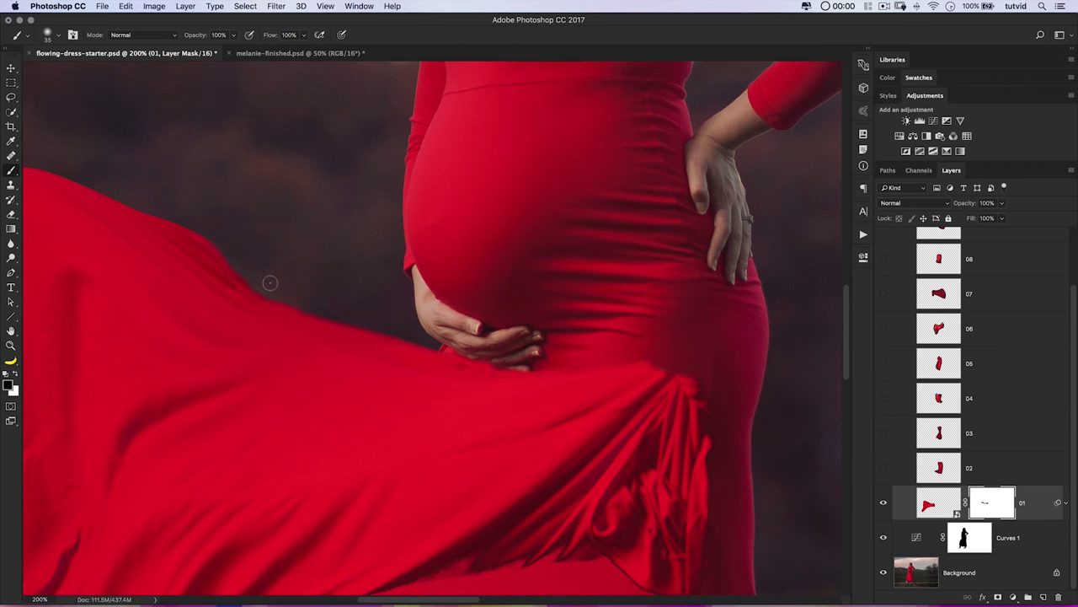
key(super+0)
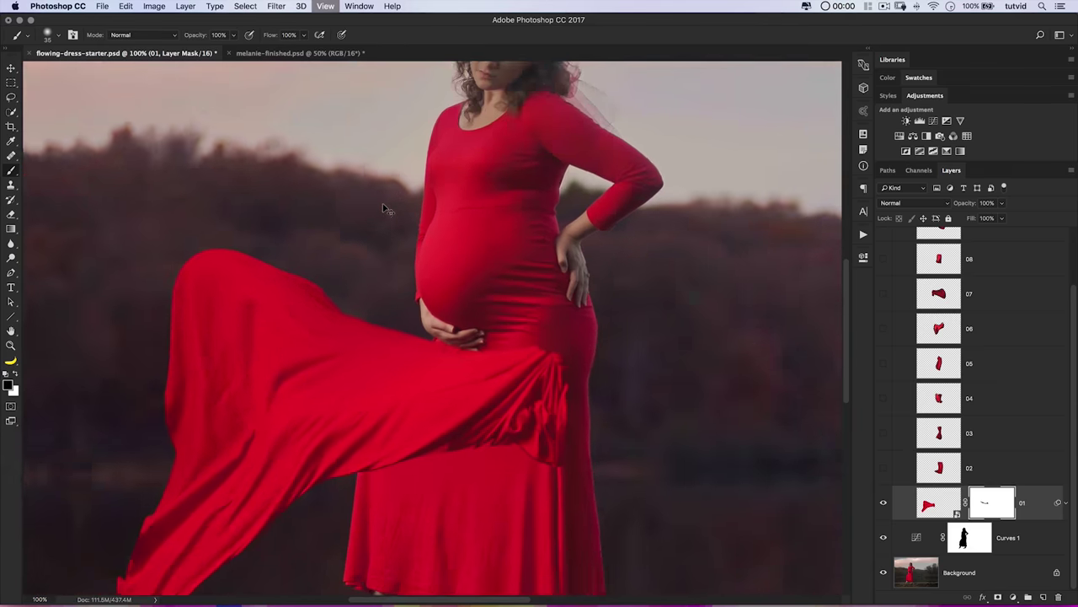
drag(367, 363, 315, 323)
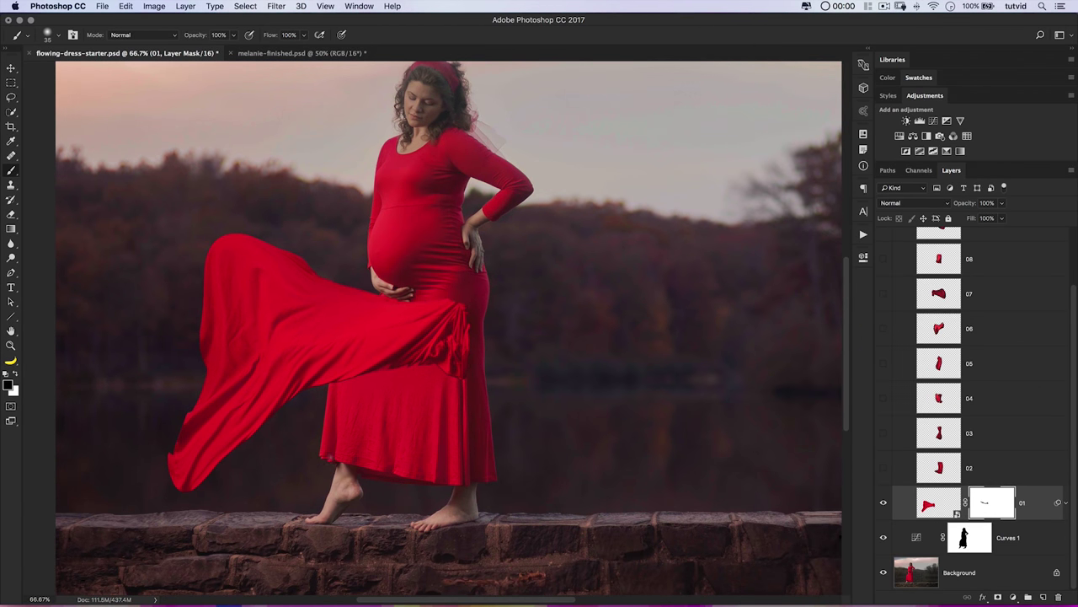
- Mask out the edge of layer 01's fabric below the woman's hand with a soft 60 px brush
key(z)
mouse_move(359, 412)
mouse_down()
mouse_move(385, 383)
mouse_move(437, 392)
mouse_up()
key(b)
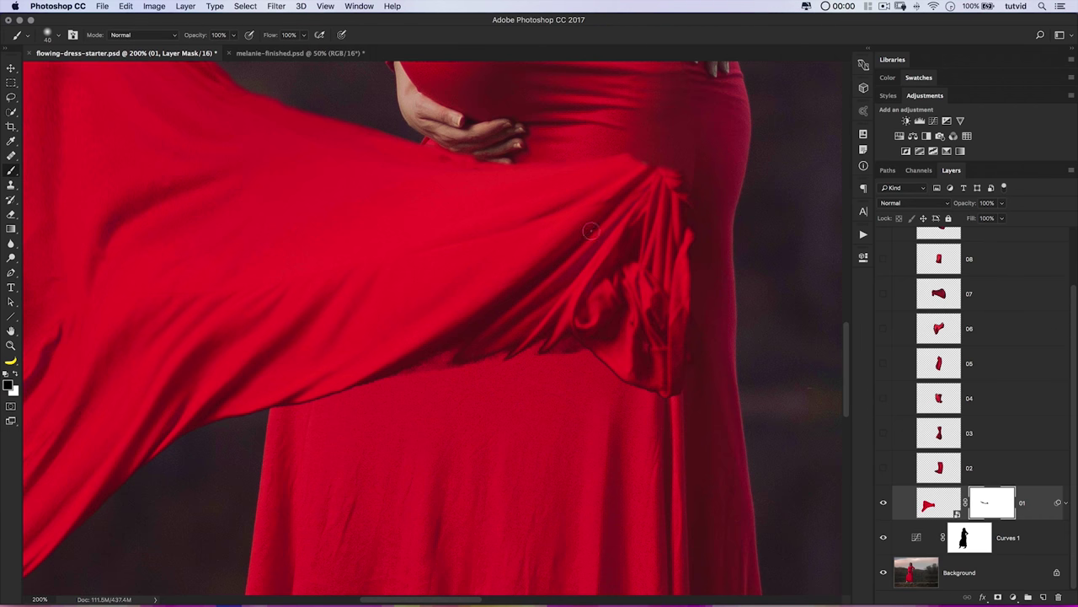
key(bracketright)
key(bracketright)
mouse_move(481, 167)
mouse_down()
mouse_move(462, 154)
mouse_move(500, 161)
mouse_move(476, 165)
mouse_move(492, 169)
mouse_up()
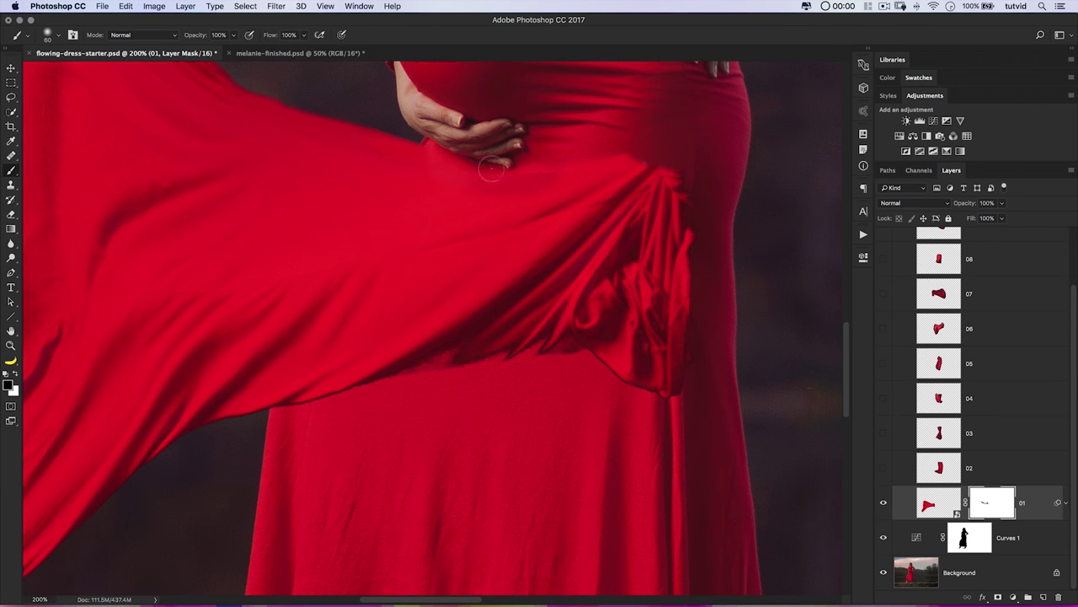
mouse_move(578, 172)
mouse_down()
mouse_move(608, 192)
mouse_move(630, 165)
mouse_move(627, 206)
mouse_up()
- Mask out the gathered end and lower shadowed edge of layer 01's fabric over the skirt, varying the soft brush size
key(bracketright)
key(bracketright)
key(bracketright)
key(bracketright)
key(bracketright)
mouse_move(438, 247)
mouse_down()
mouse_move(479, 248)
mouse_move(654, 193)
mouse_move(679, 308)
mouse_move(665, 373)
mouse_up()
key(bracketright)
mouse_move(416, 399)
mouse_down()
mouse_move(355, 445)
mouse_move(390, 450)
mouse_up()
key(bracketleft)
key(bracketleft)
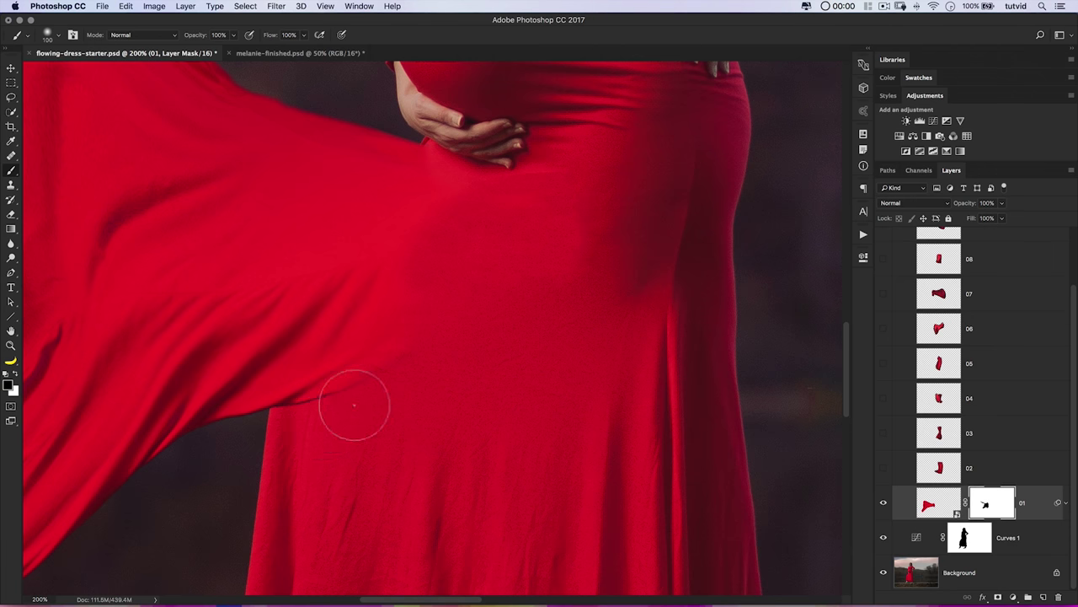
key(bracketleft)
key(bracketleft)
mouse_move(328, 393)
mouse_down()
mouse_move(345, 424)
mouse_move(289, 420)
mouse_up()
- Paint some of the fabric folds back in on layer 01's mask with a larger soft brush to blend them into the skirt
key(bracketright)
key(bracketright)
key(bracketright)
key(bracketright)
key(bracketright)
key(bracketright)
key(bracketright)
key(bracketright)
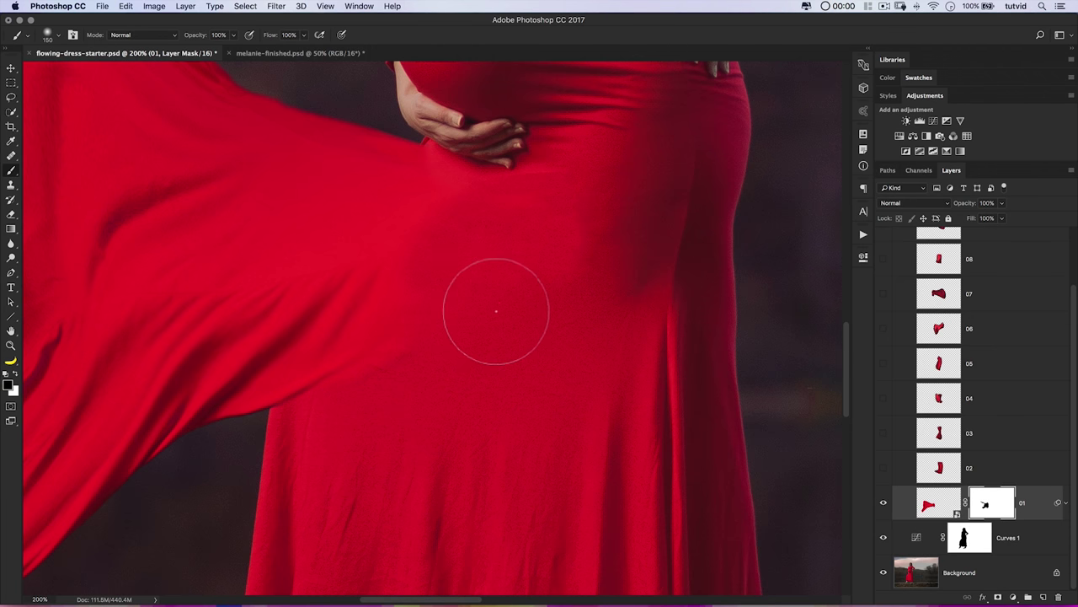
key(x)
key(x)
key(v)
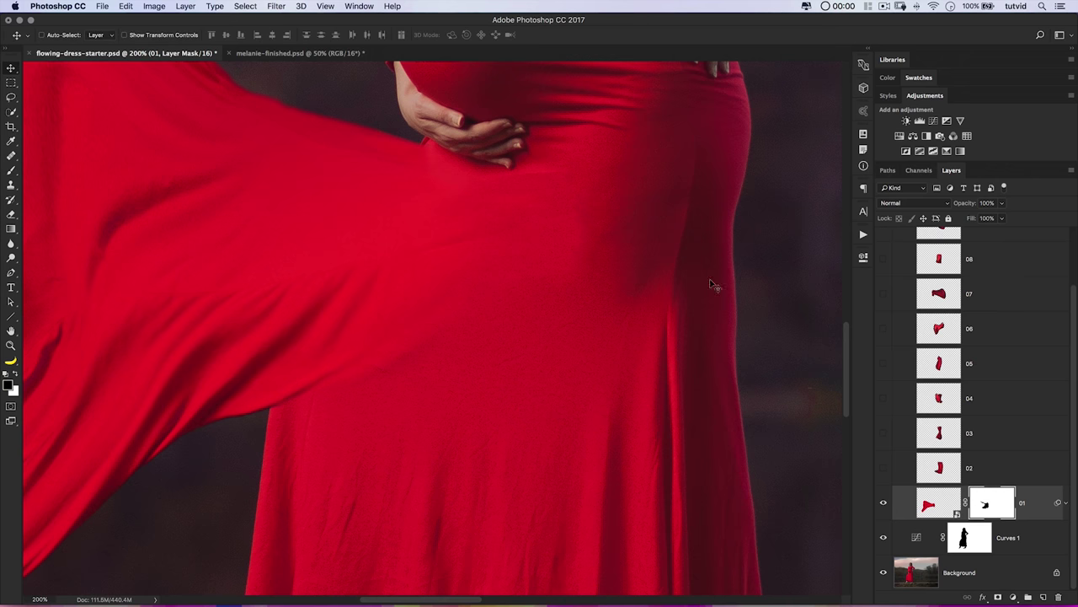
click(940, 503)
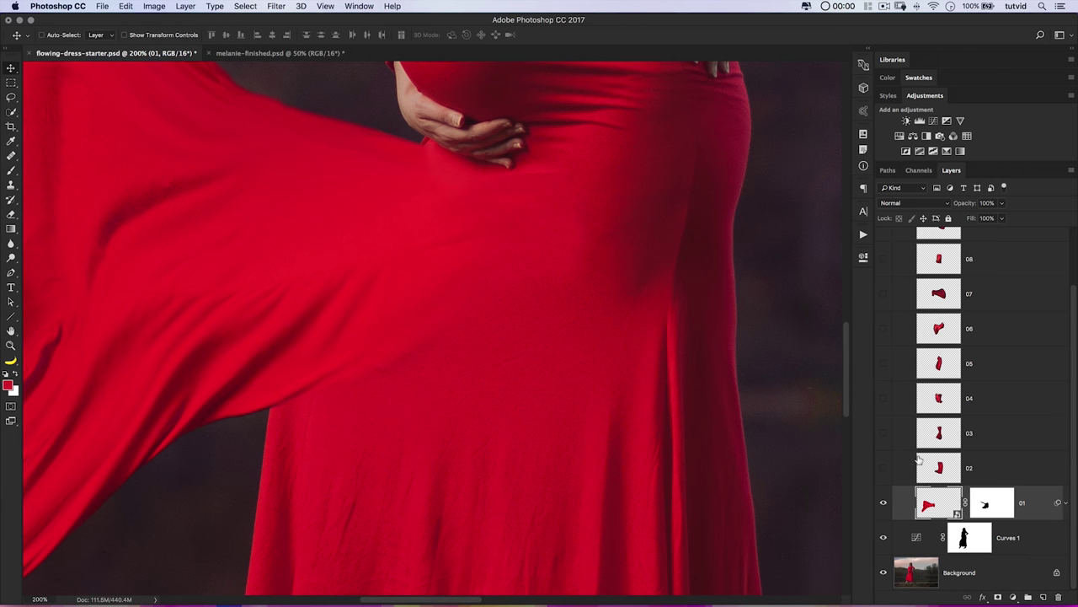
key(super+0)
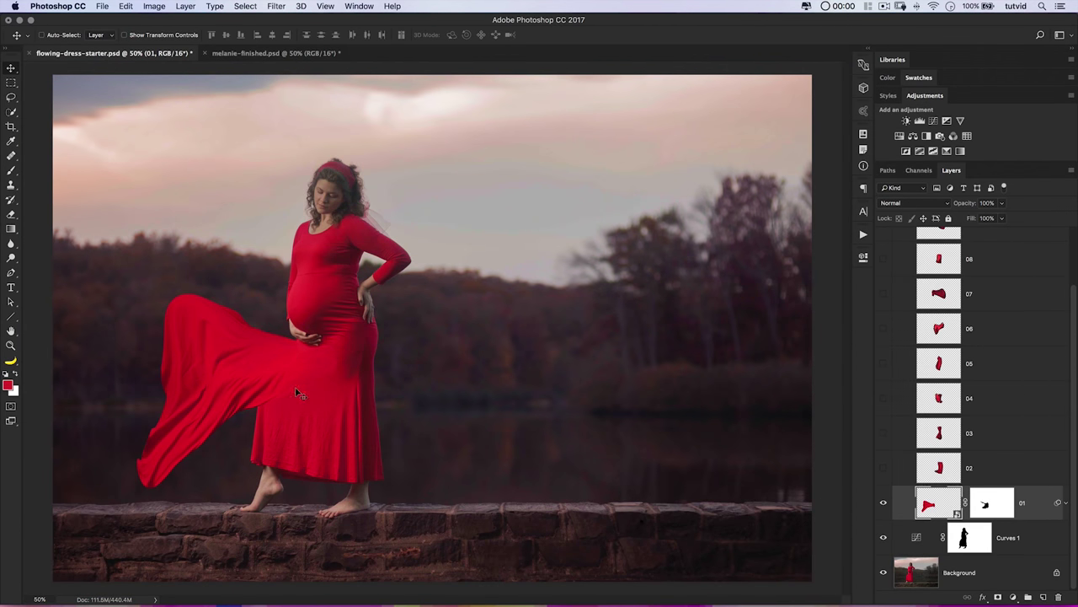
click(993, 502)
key(b)
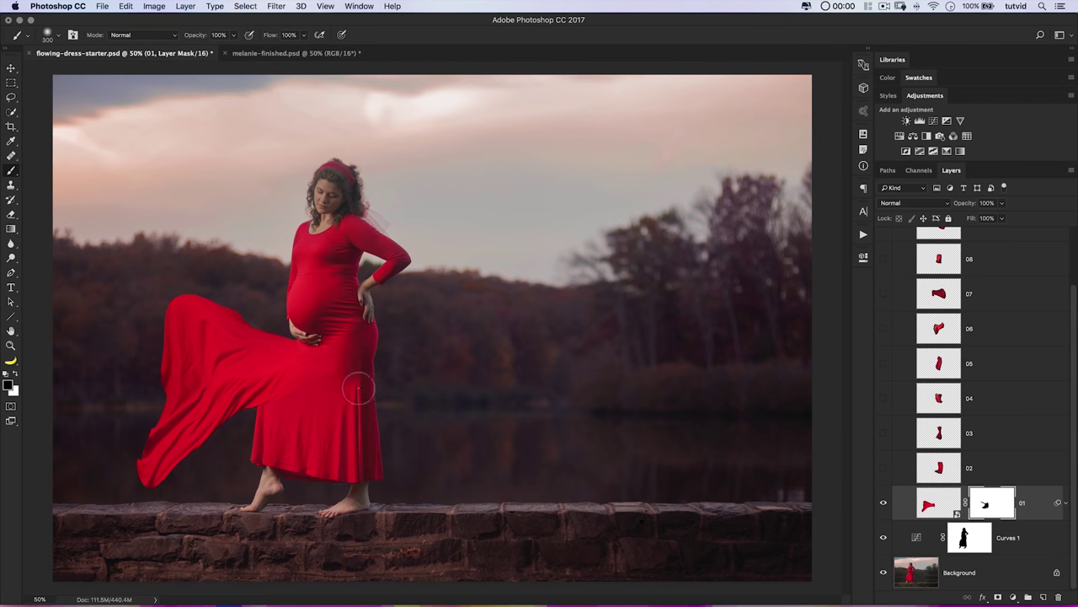
- Show fabric layer 02 and move its piece up into the sky, clear of the woman
click(884, 469)
click(939, 474)
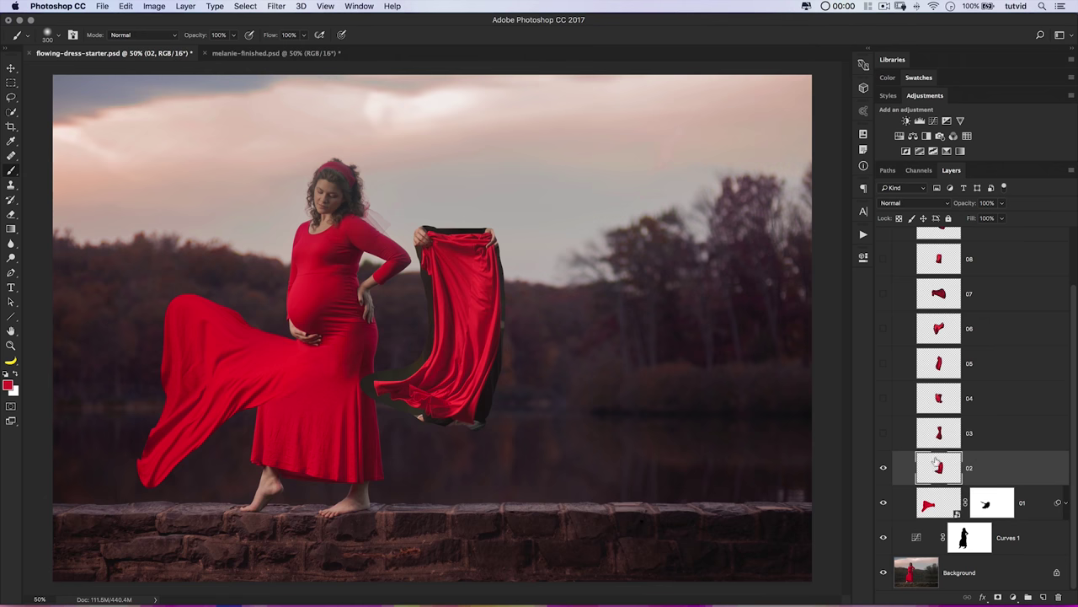
key(v)
drag(480, 314, 568, 222)
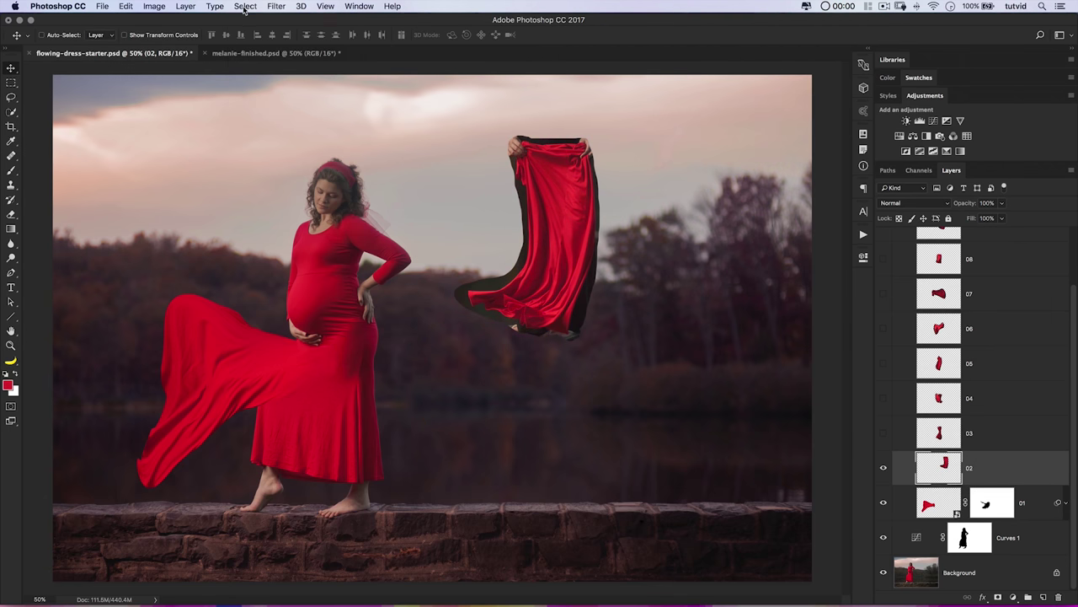
- Select the red fabric with Color Range and restrict the selection to layer 02's piece using a rectangular marquee
click(245, 6)
click(278, 119)
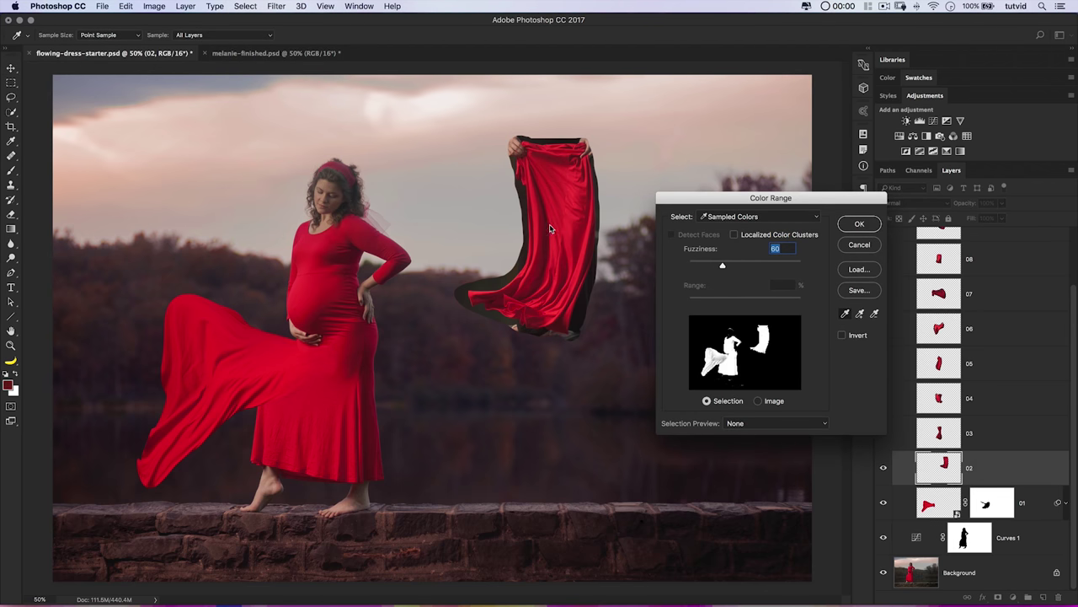
click(578, 239)
click(859, 224)
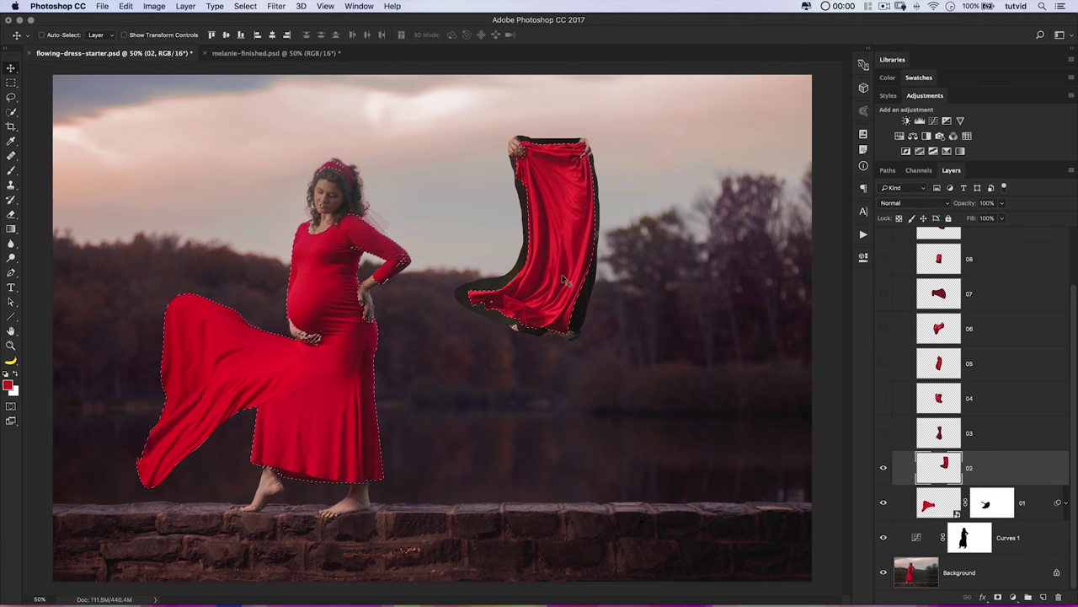
click(12, 83)
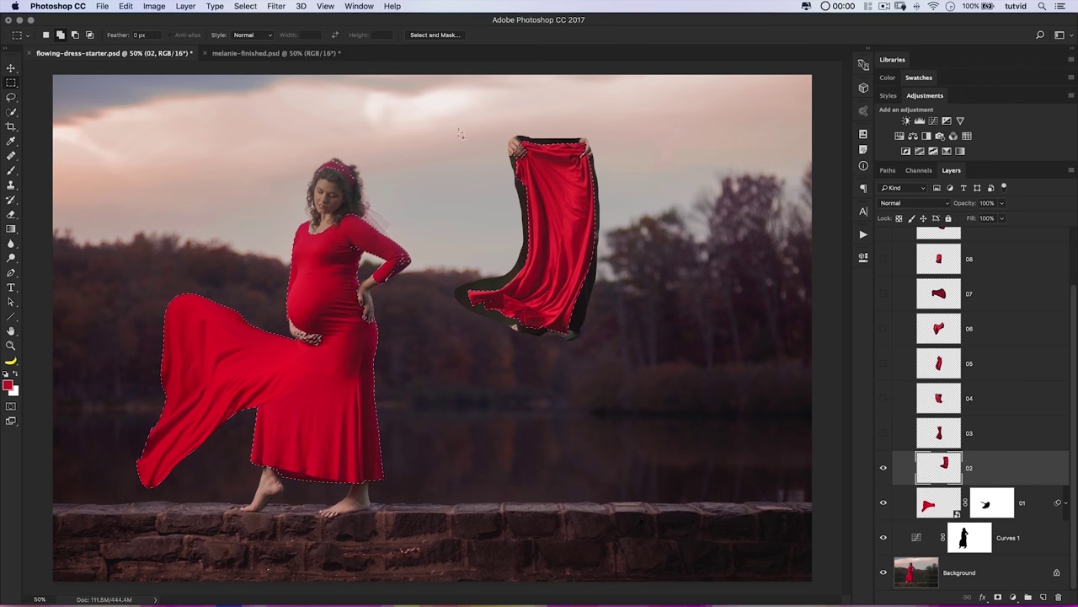
drag(441, 115, 646, 362)
- Add the missed dark patch inside the fabric's lower fold to the selection with the Lasso tool
key(z)
drag(484, 301, 464, 270)
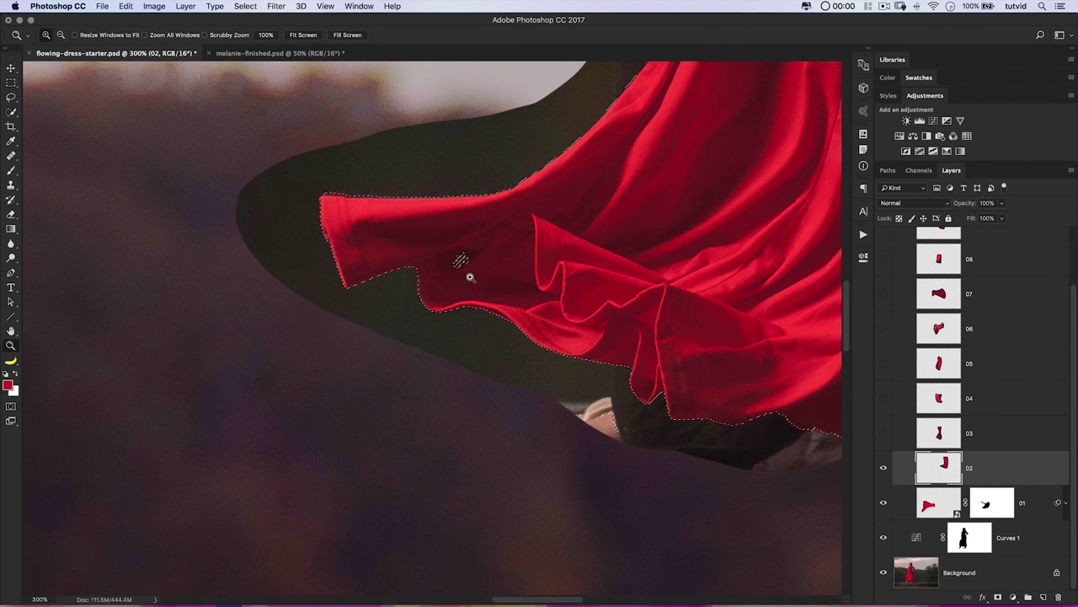
key(l)
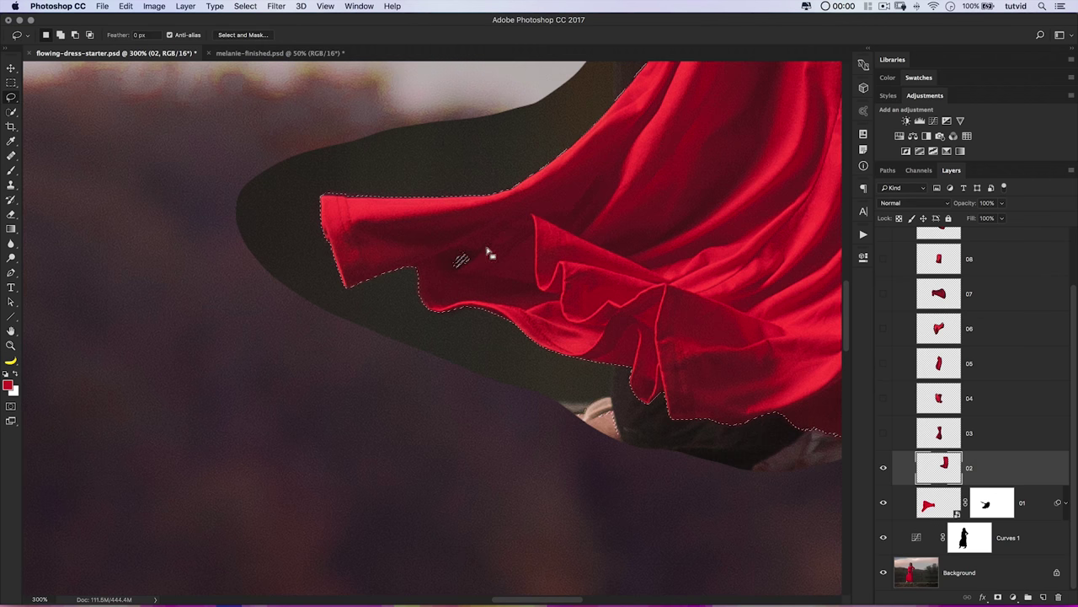
scroll(582, 272, down, 10)
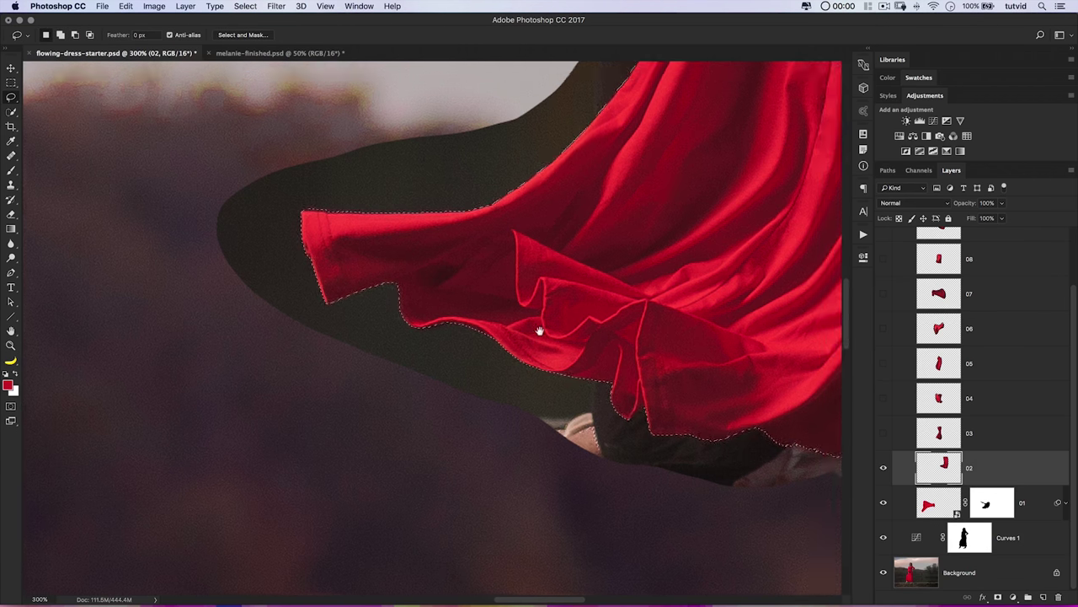
scroll(544, 421, up, 10)
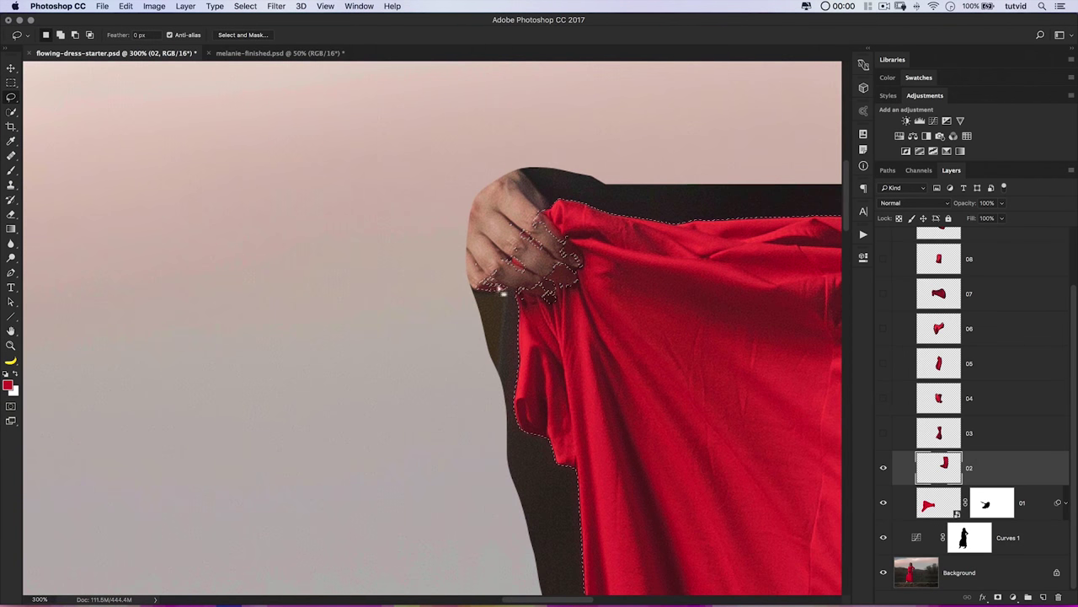
- Subtract the fingers of both hands holding the fabric from the selection with the Lasso tool
mouse_move(462, 290)
mouse_down()
mouse_move(503, 297)
mouse_move(561, 260)
mouse_up()
mouse_move(506, 213)
mouse_down()
mouse_move(457, 244)
mouse_move(500, 312)
mouse_up()
scroll(667, 289, right, 5)
mouse_move(255, 255)
mouse_down()
mouse_move(279, 268)
mouse_move(314, 246)
mouse_move(290, 204)
mouse_up()
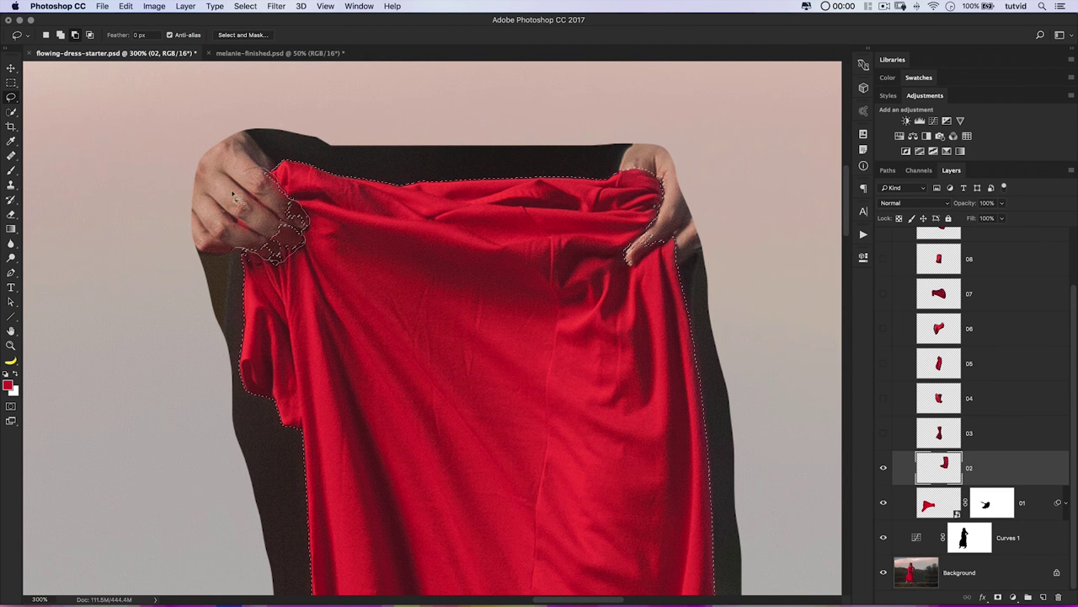
scroll(532, 236, right, 5)
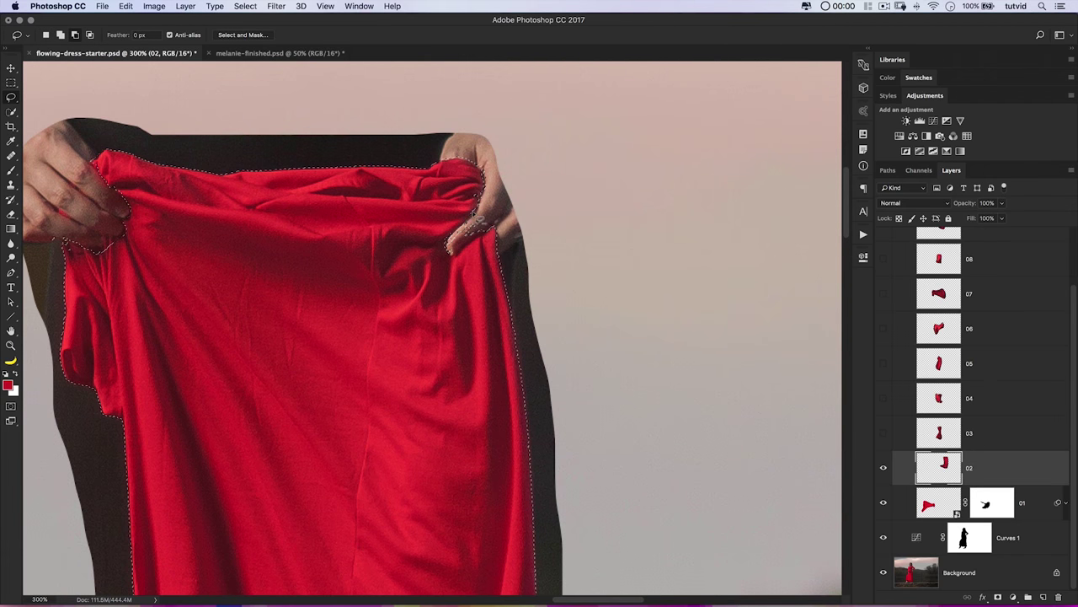
mouse_move(452, 247)
mouse_down()
mouse_move(496, 239)
mouse_move(531, 201)
mouse_up()
- Invert the selection, delete the hands and dark backdrop around layer 02's fabric, and deselect
key(super+minus)
key(super+minus)
key(super+minus)
key(super+minus)
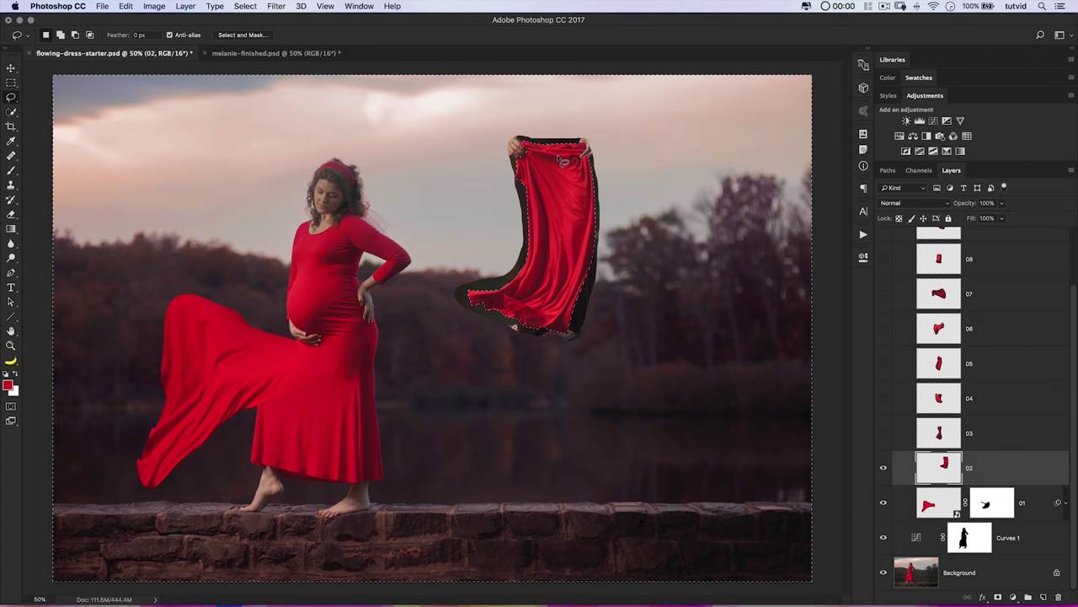
key(shift+super+i)
key(Delete)
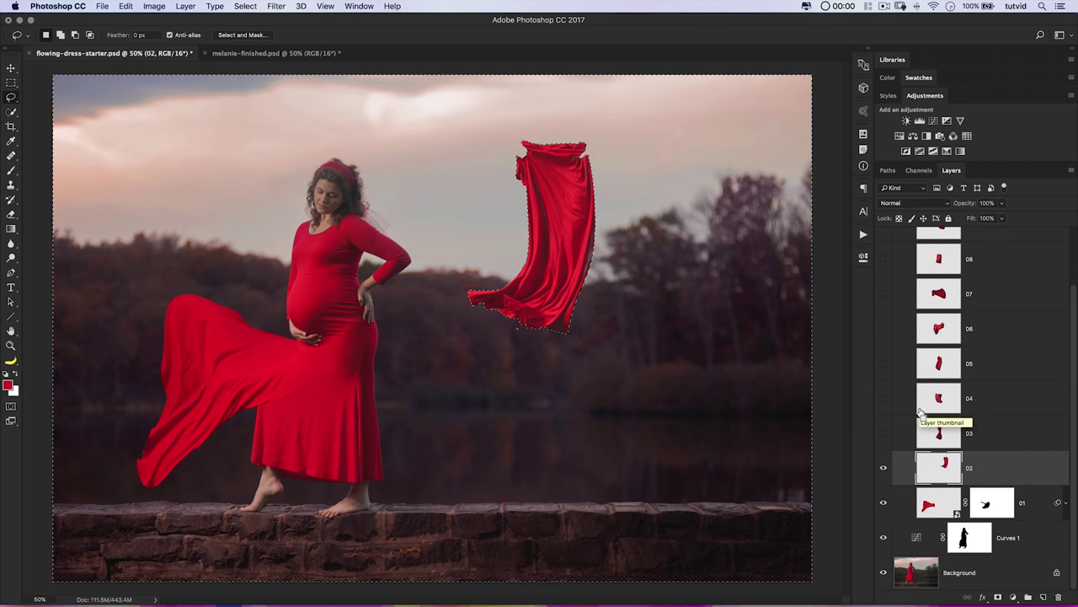
key(super+d)
- Check the cut-out's hem for leftovers and move layer 02's fabric down beside the back of the woman's skirt
key(e)
scroll(548, 349, up, 3)
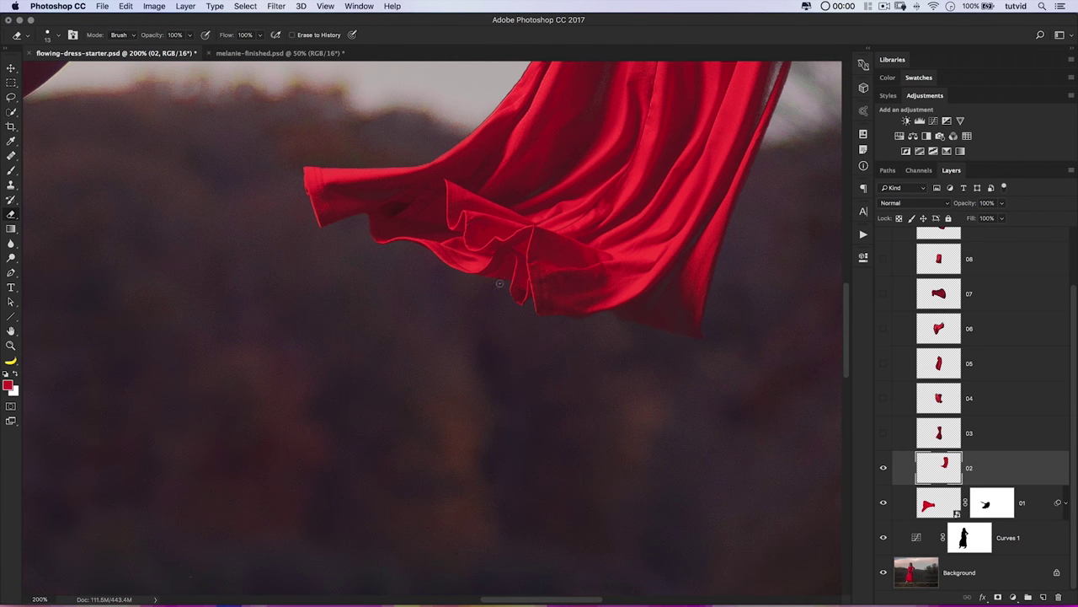
scroll(502, 288, down, 3)
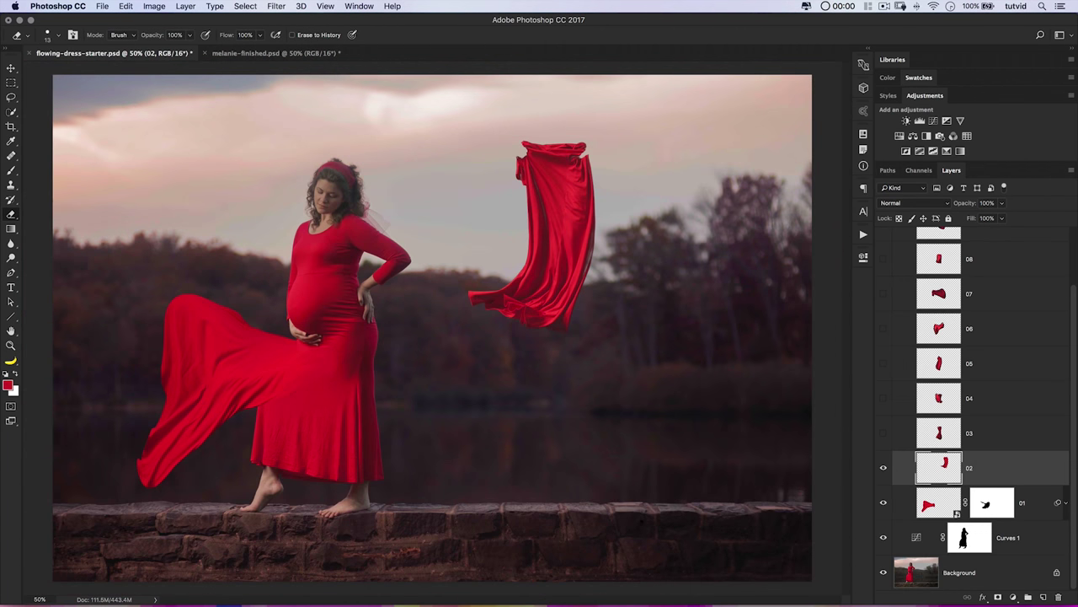
key(v)
drag(566, 221, 446, 356)
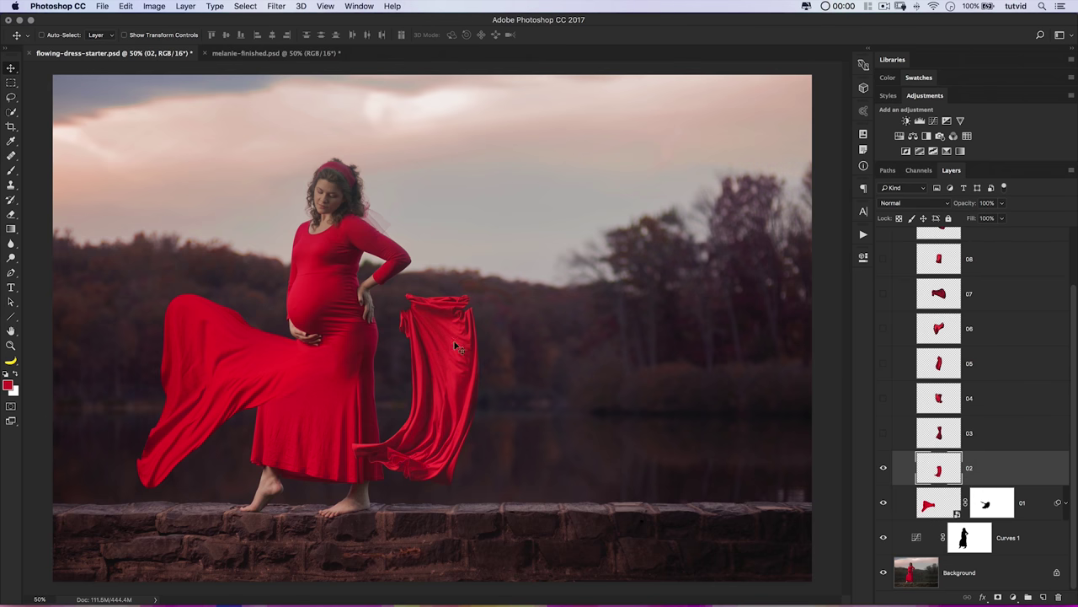
mouse_move(456, 345)
mouse_down()
mouse_move(479, 322)
mouse_move(465, 336)
mouse_up()
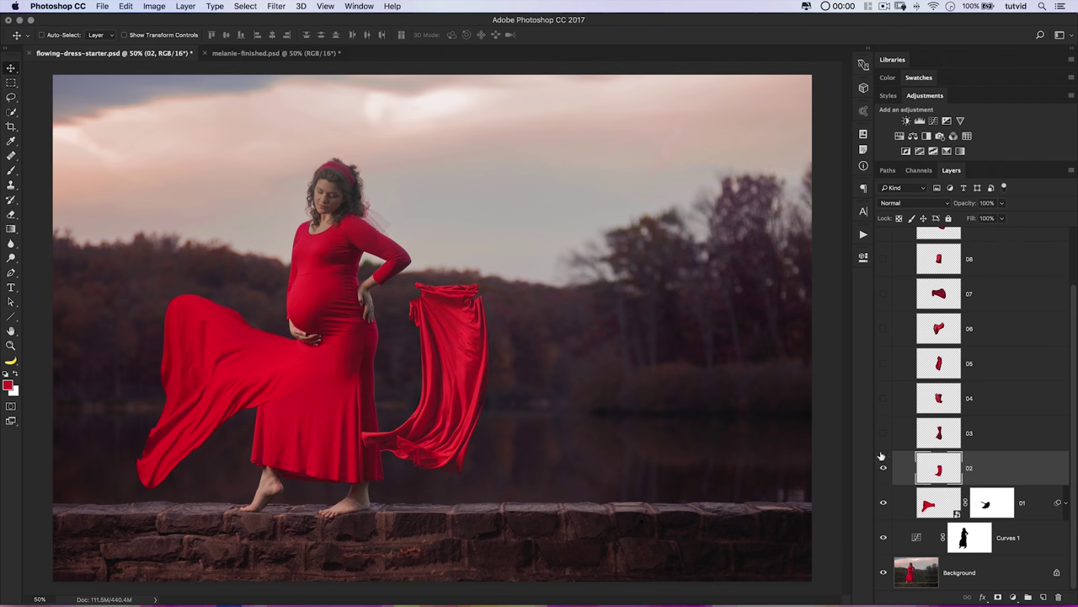
- Apply Hue/Saturation to layer 02's fabric with Hue -5, Saturation +30 and Lightness -20
key(super+alt+u)
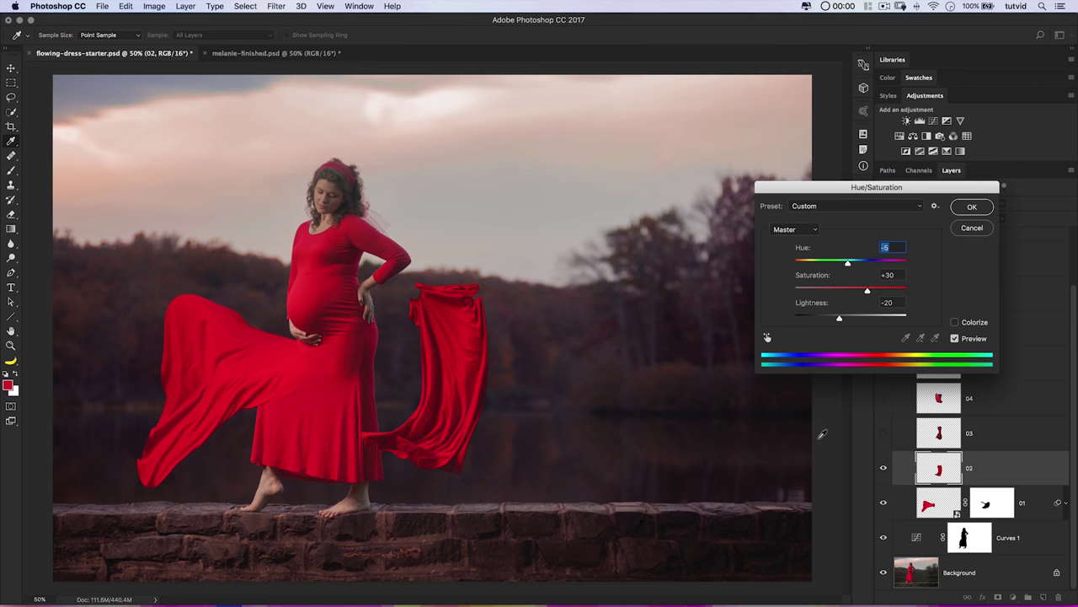
drag(874, 187, 671, 191)
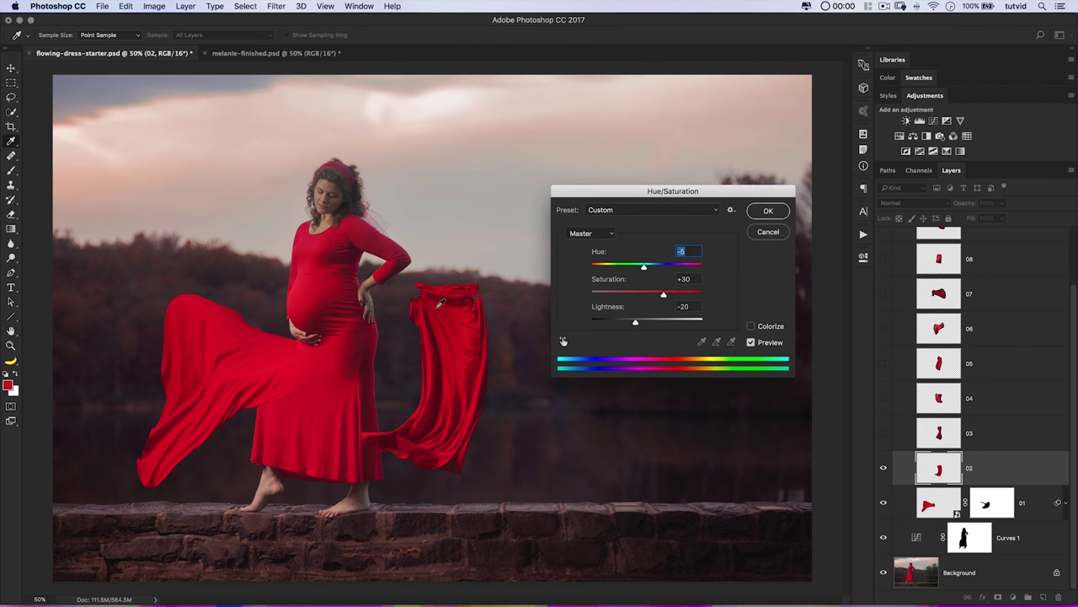
click(764, 211)
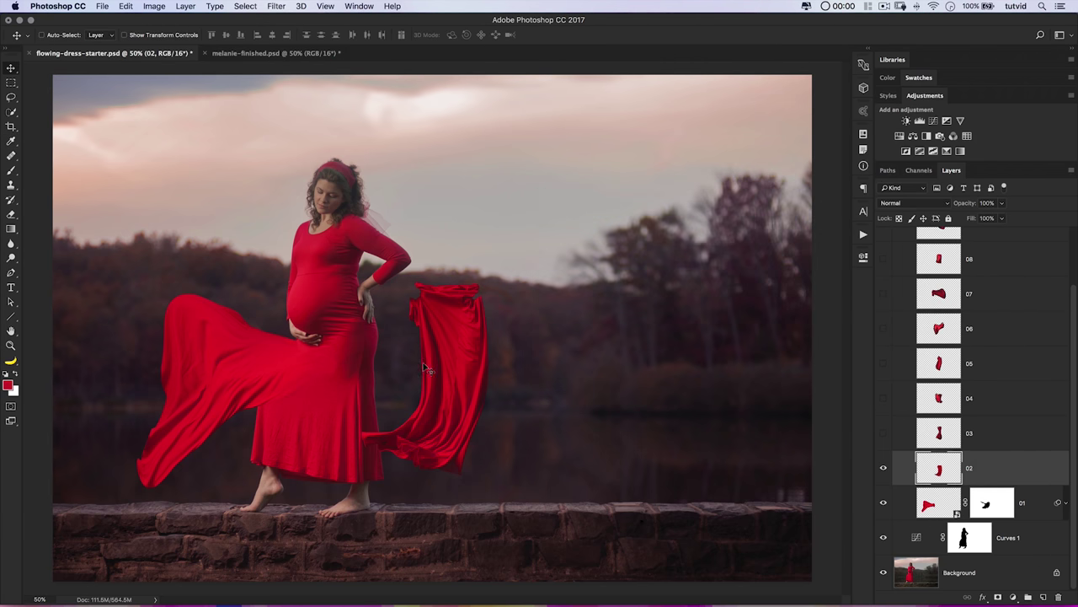
- Convert layer 02 to a Smart Object and move its fabric farther away behind the woman
right_click(995, 455)
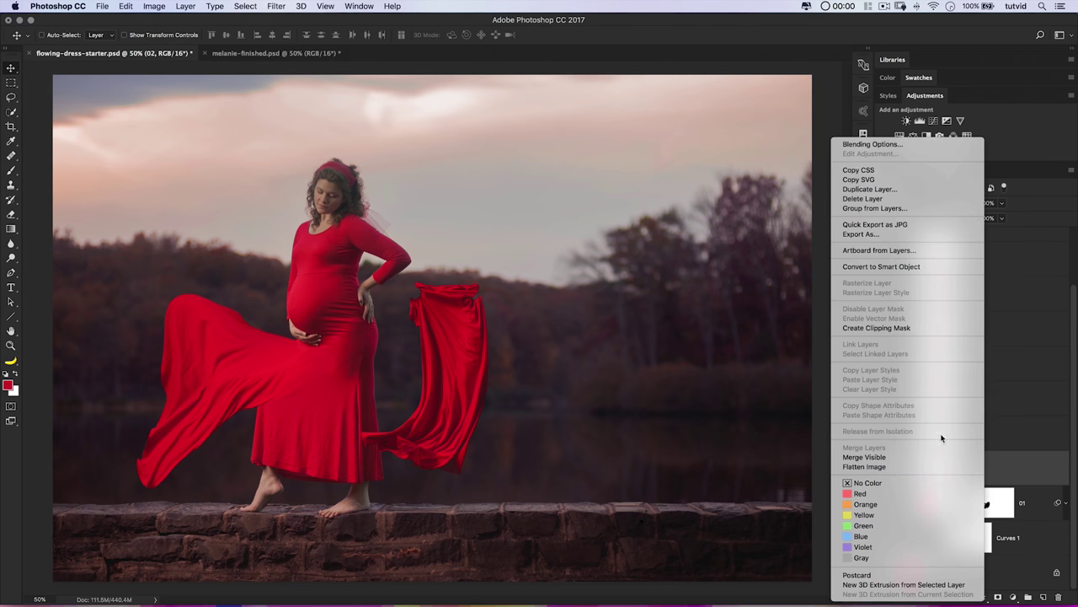
click(898, 270)
drag(462, 368, 497, 337)
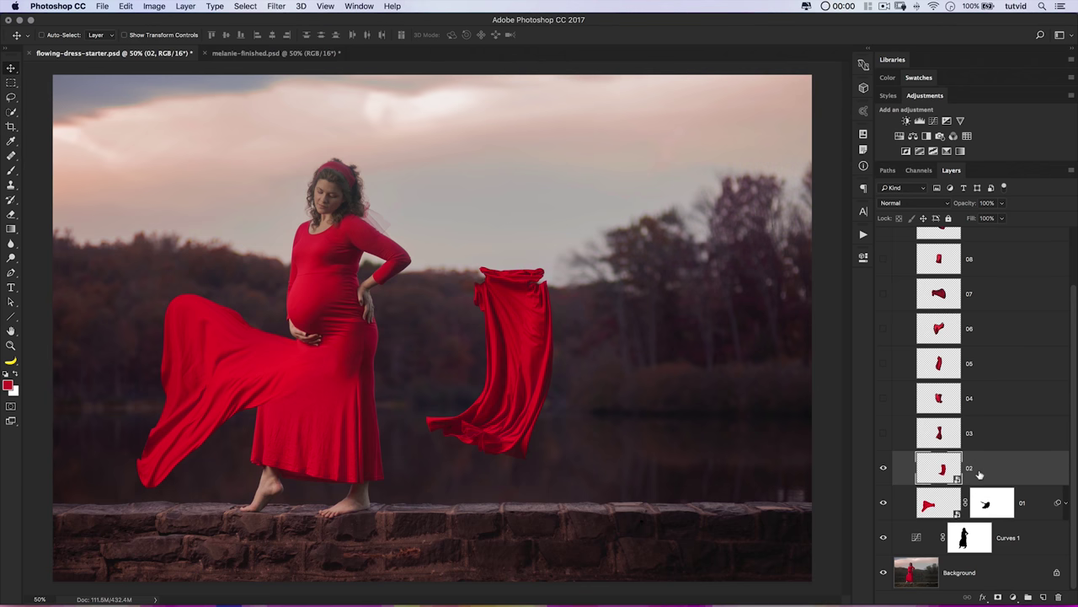
- Place layer 02's fabric over the front of the lower skirt, rotated 15.33°, with its hem sweeping over the stone wall
drag(529, 348, 317, 401)
key(ctrl+t)
drag(369, 336, 396, 354)
drag(342, 408, 318, 432)
scroll(322, 408, up, 5)
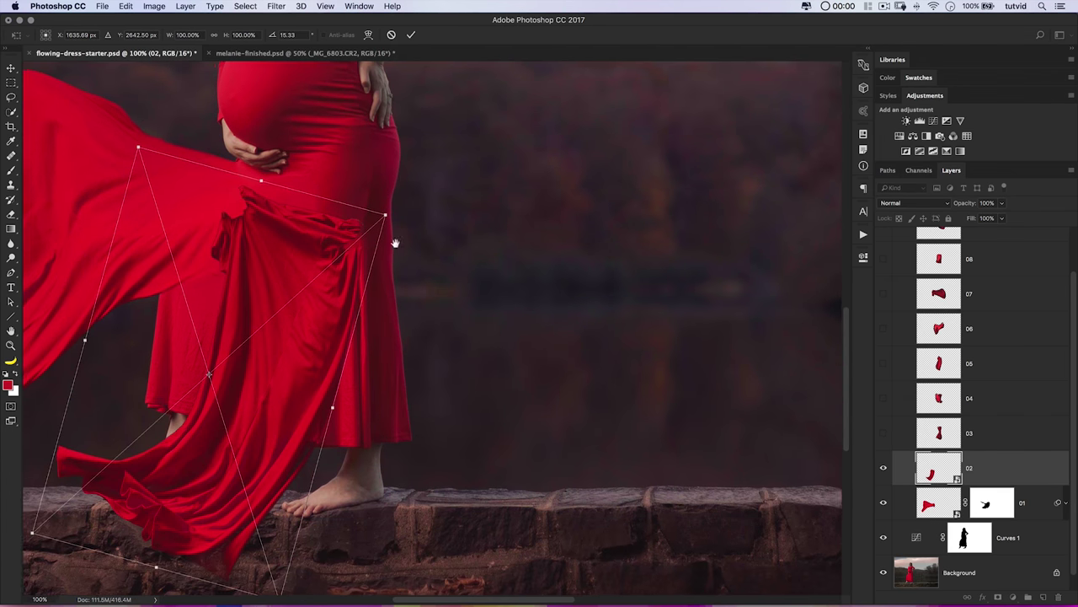
drag(341, 269, 313, 263)
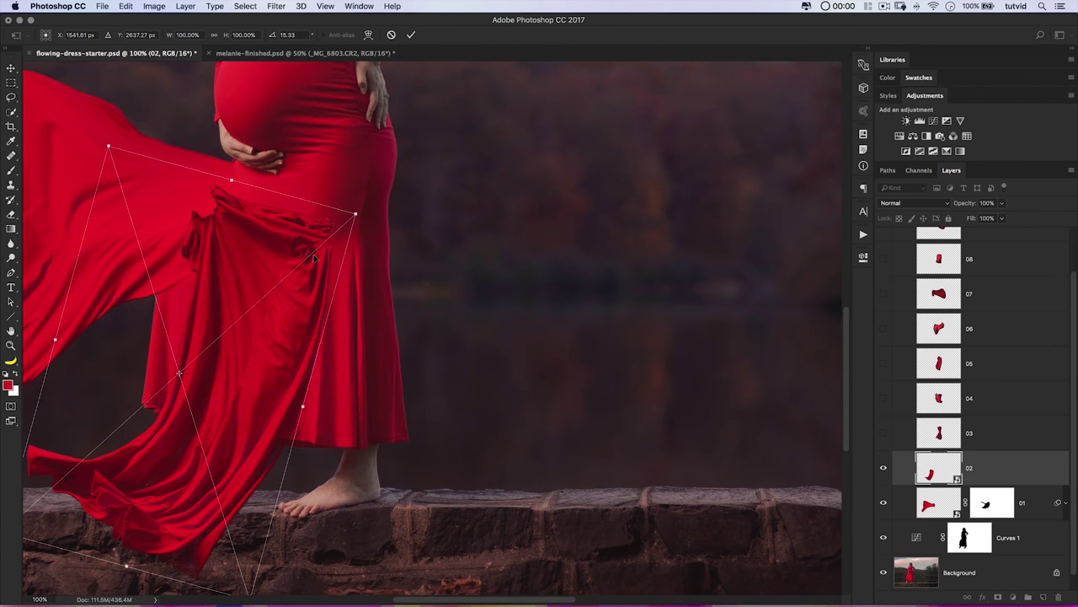
drag(305, 337, 333, 323)
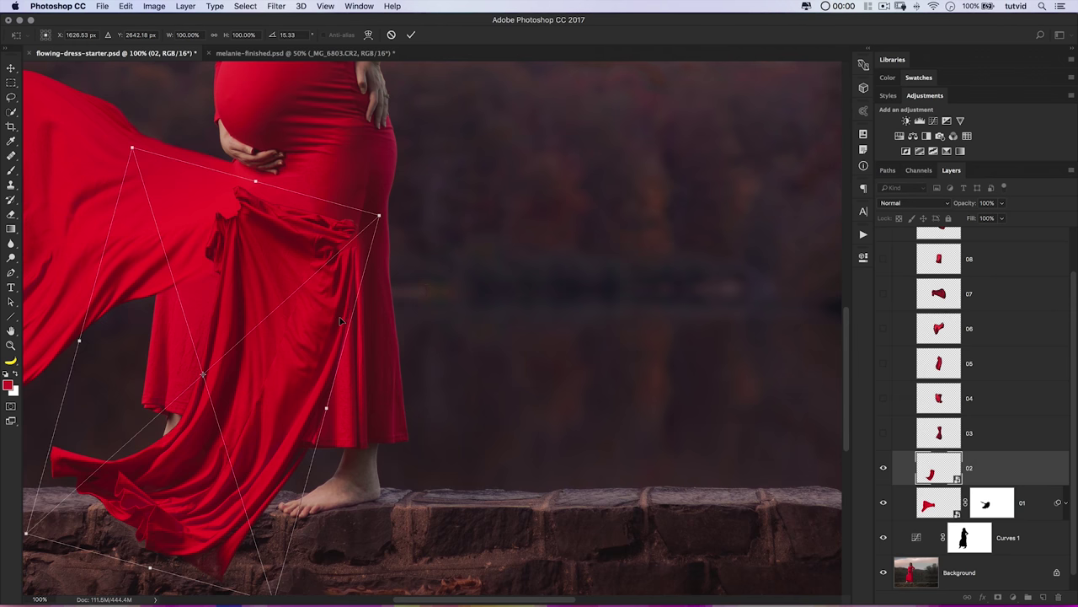
key(Return)
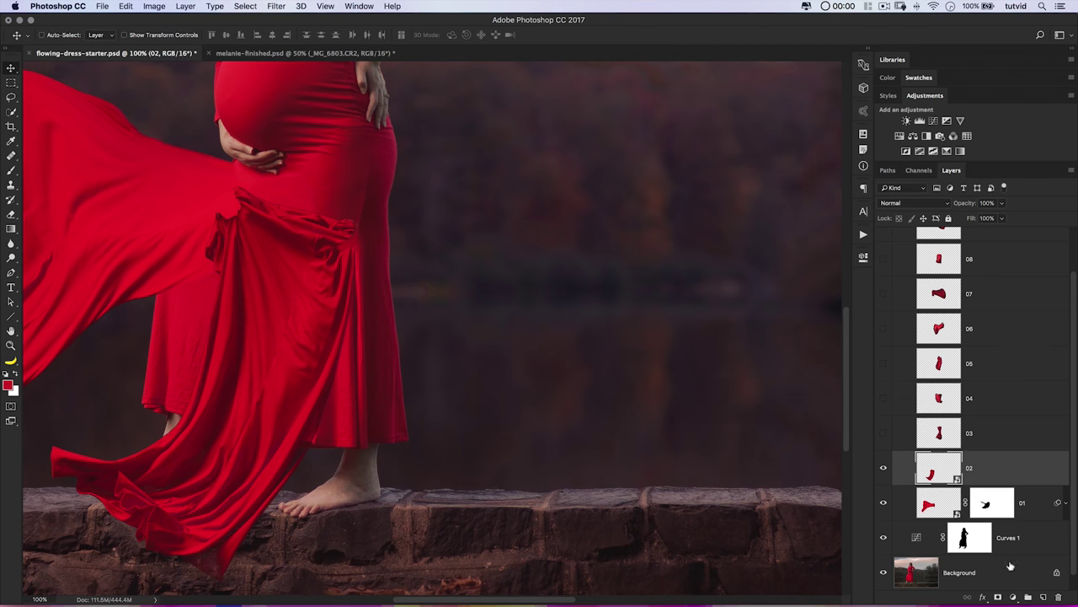
- Add a layer mask to layer 02 and brush out the fabric's gathered top edge in black below the woman's hand
click(1000, 596)
key(b)
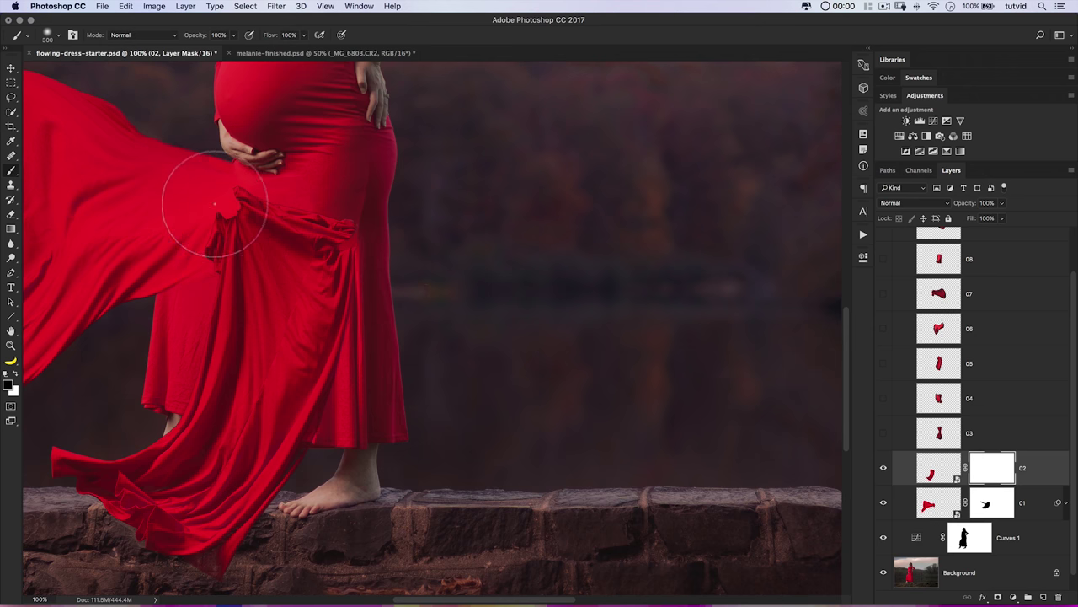
mouse_move(245, 203)
mouse_down()
mouse_move(336, 194)
mouse_move(351, 205)
mouse_move(296, 229)
mouse_up()
key(bracketleft)
key(bracketleft)
key(bracketleft)
key(bracketleft)
key(bracketleft)
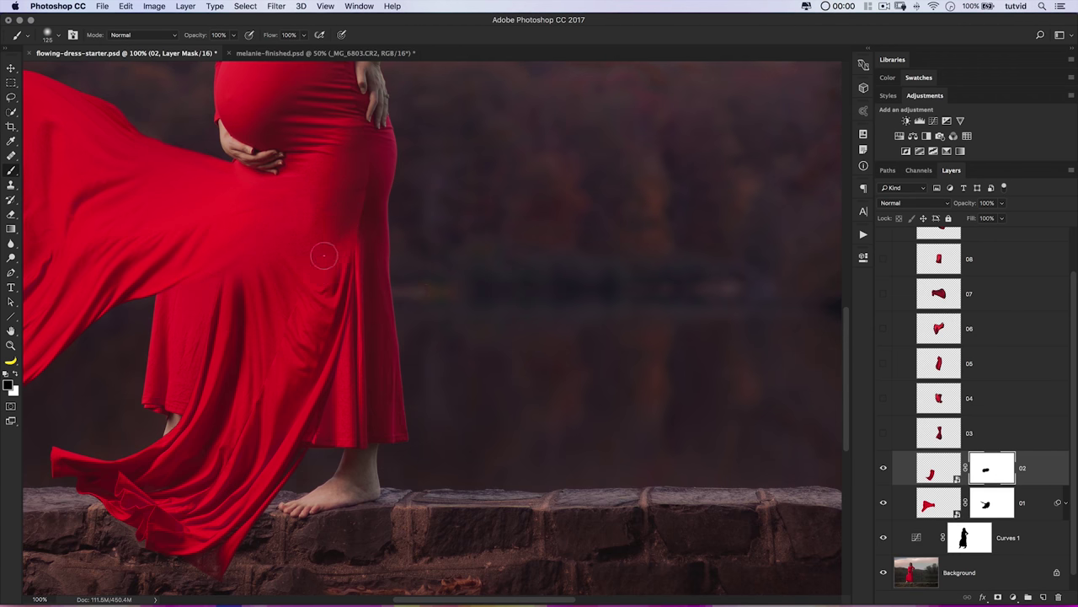
- Mask out more of layer 02's upper folds so the fabric fades into the front of the skirt
key(bracketright)
key(bracketright)
key(bracketright)
key(bracketright)
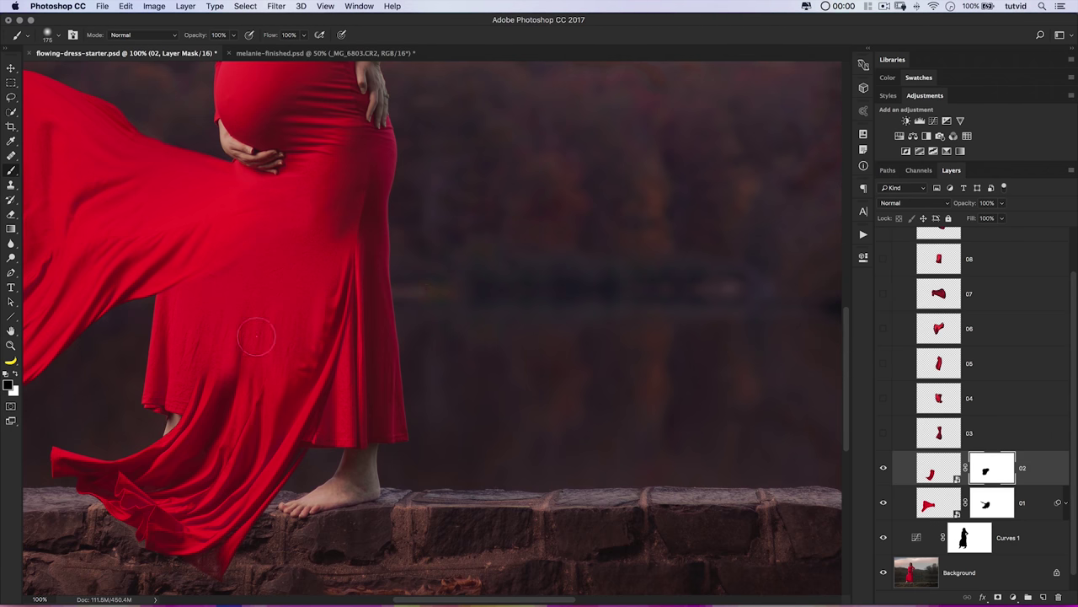
key(bracketleft)
key(bracketleft)
key(bracketleft)
key(bracketleft)
- Refine layer 02's mask transition on the skirt, alternating white and black with a size 200 brush
key(x)
key(bracketright)
key(bracketright)
key(bracketright)
key(bracketright)
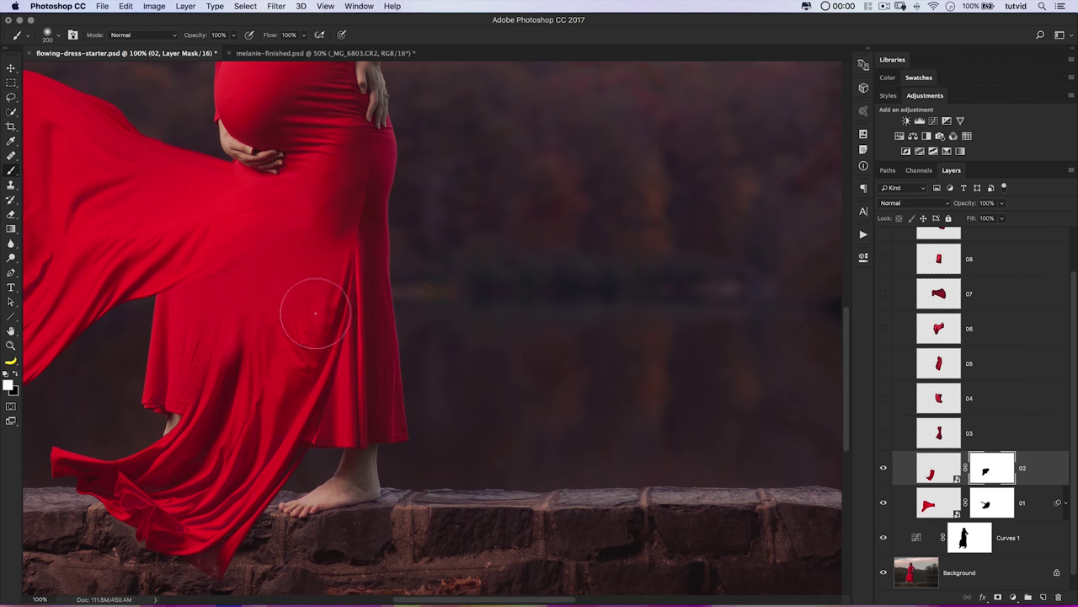
key(x)
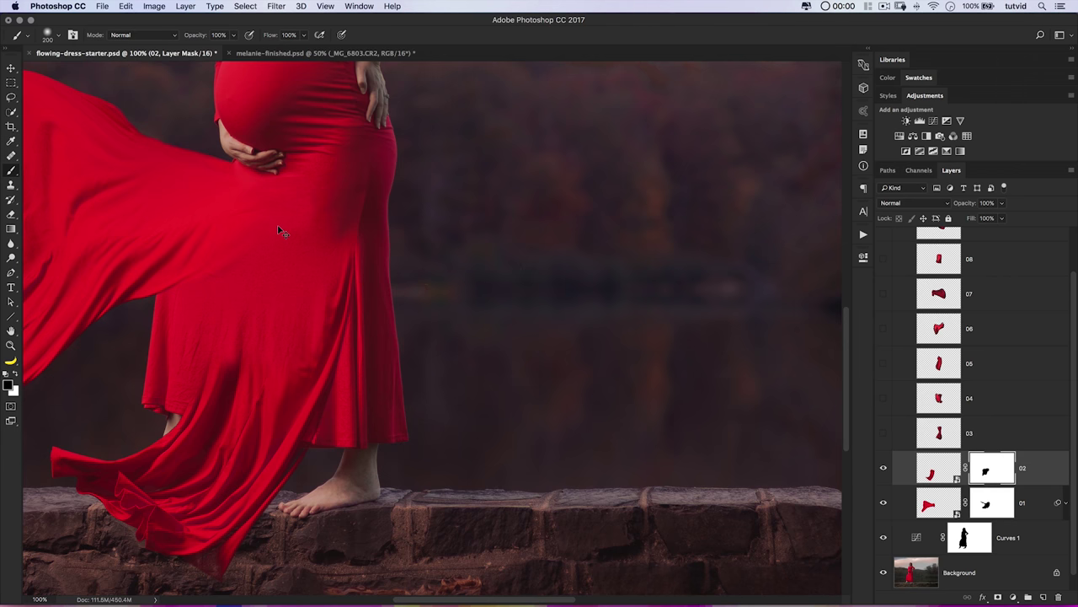
key(super+minus)
key(super+minus)
key(super+minus)
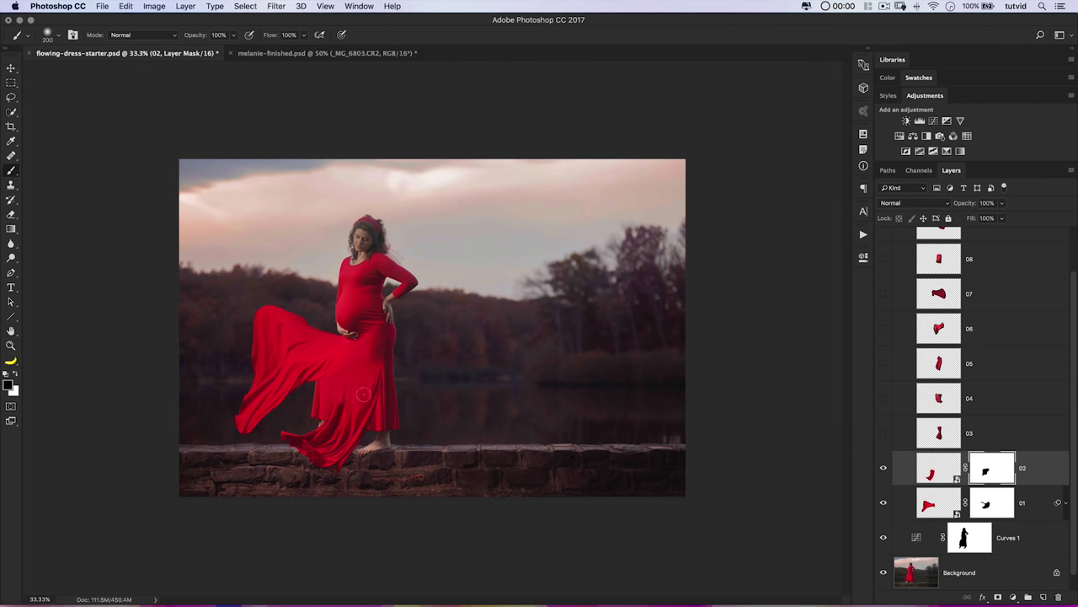
key(x)
key(x)
- Show layer 03 and move its fabric piece up against the sky behind the woman
click(925, 431)
key(v)
drag(455, 330, 498, 293)
key(super+plus)
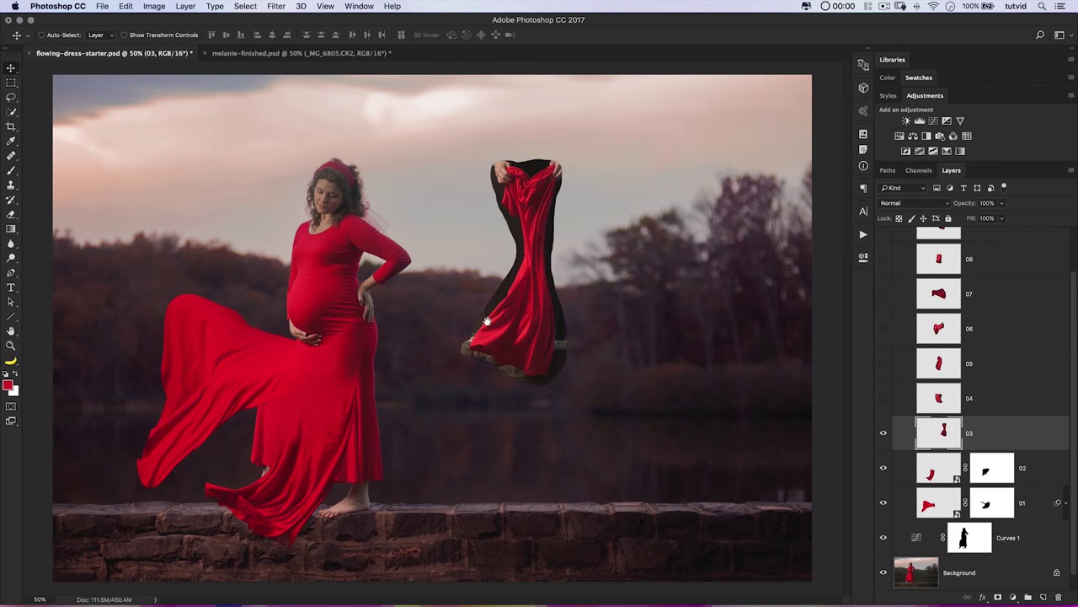
- Select the red fabric with Color Range, sampling layer 03's upper folds and setting Fuzziness to 55
click(245, 6)
click(246, 6)
click(245, 6)
click(277, 84)
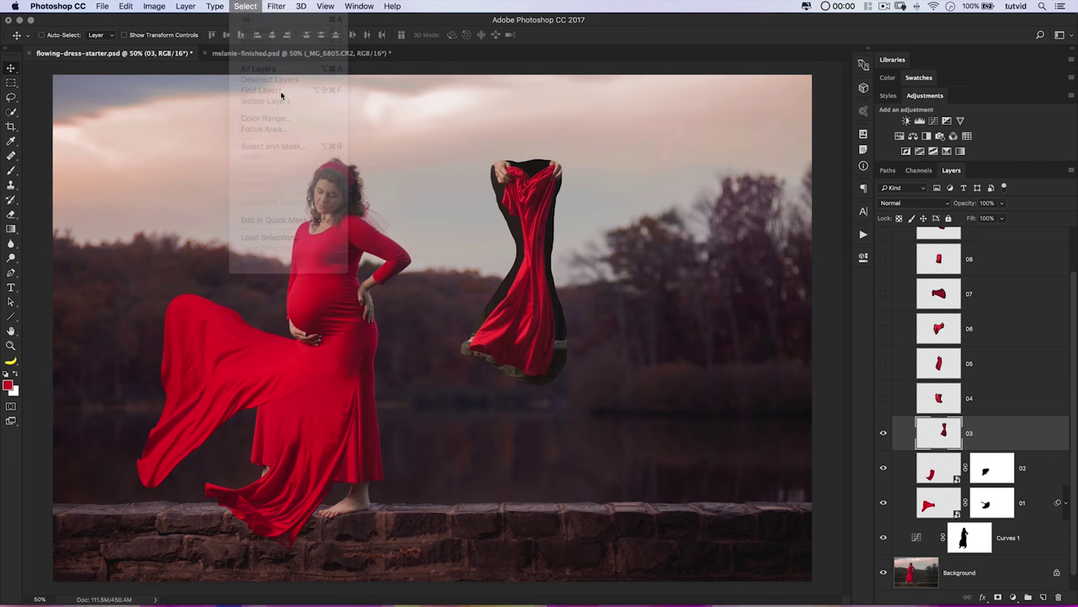
click(245, 6)
click(278, 113)
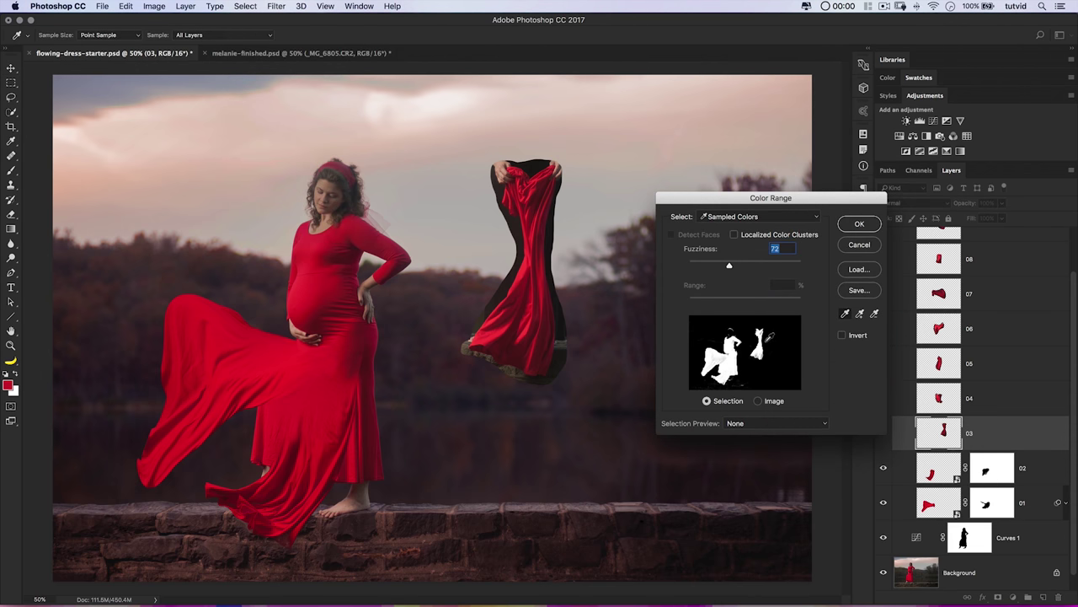
click(535, 198)
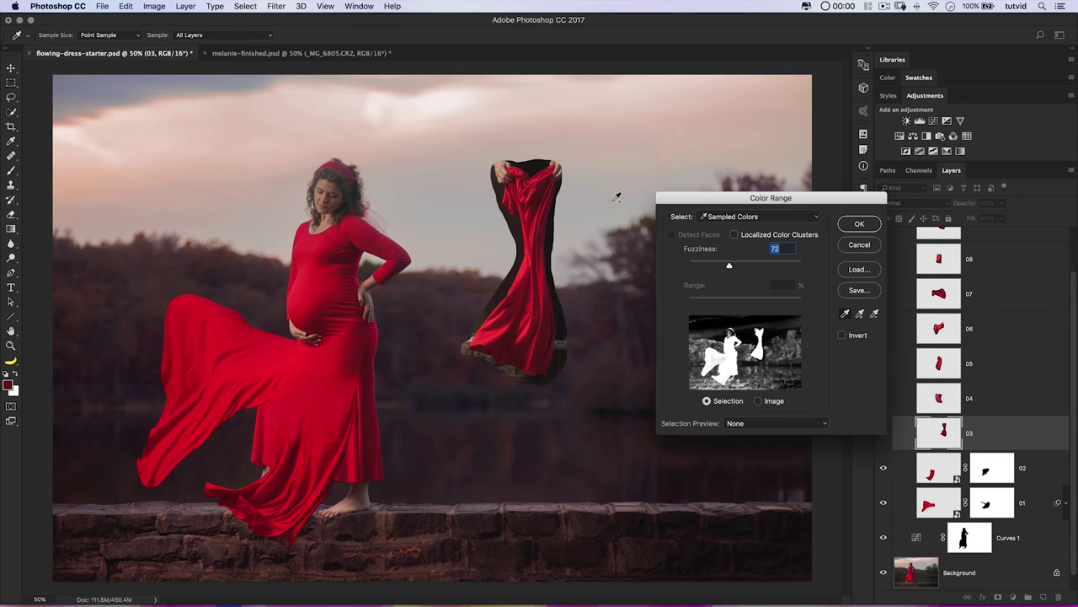
drag(729, 271, 719, 267)
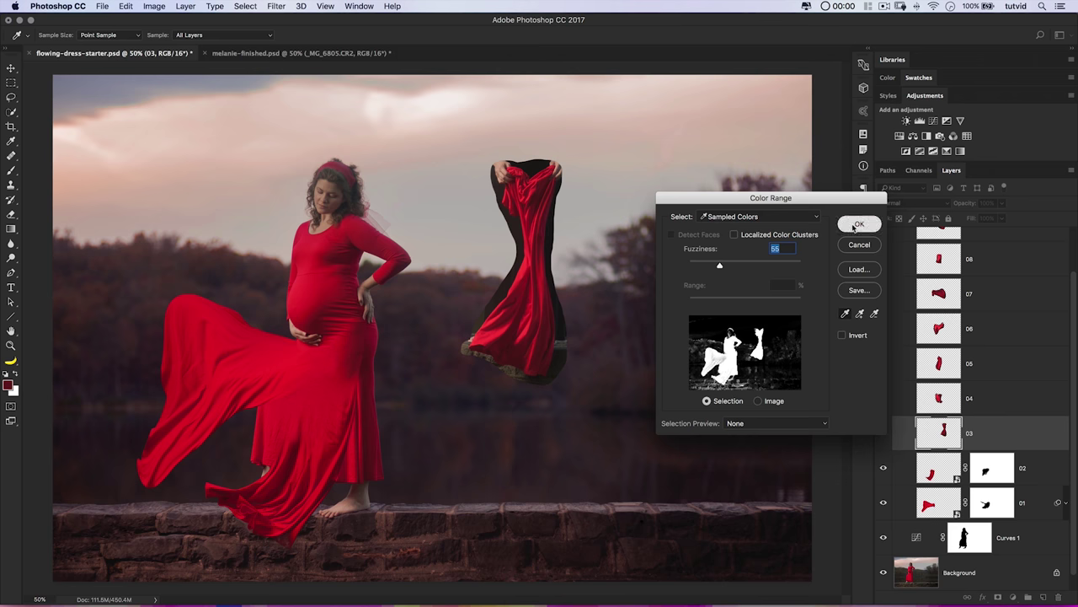
key(Return)
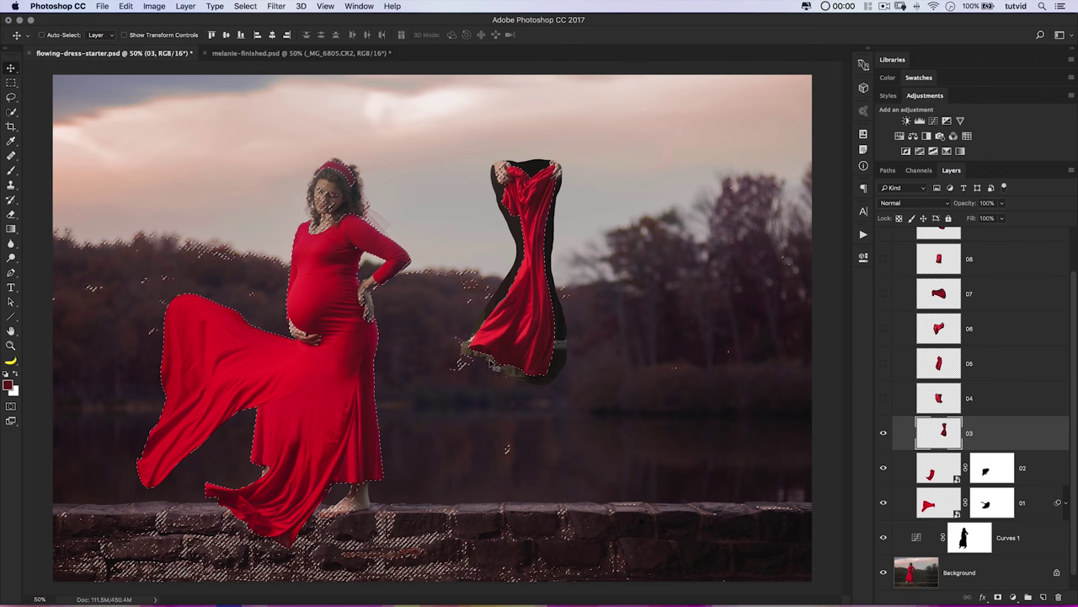
- Limit the selection to layer 03's fabric by intersecting it with a Lasso outline around the piece
key(l)
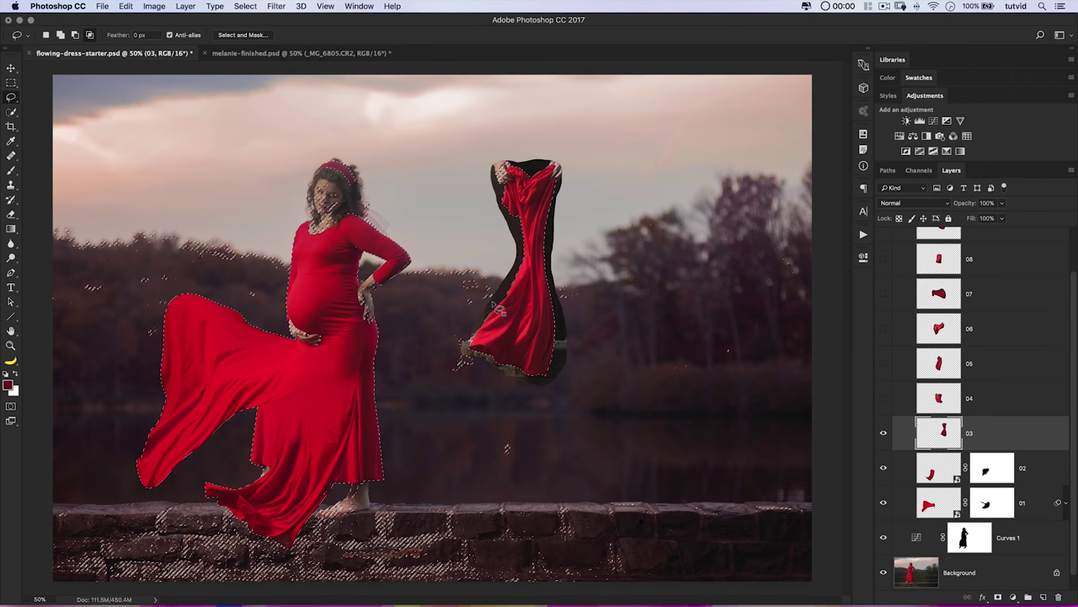
mouse_move(466, 347)
mouse_down()
mouse_move(540, 384)
mouse_move(565, 368)
mouse_move(568, 311)
mouse_up()
mouse_move(497, 223)
mouse_down()
mouse_move(502, 310)
mouse_move(468, 345)
mouse_up()
- Subtract both hands gripping the top of layer 03's fabric from the selection with the Lasso tool
key(z)
click(510, 301)
click(514, 296)
click(515, 297)
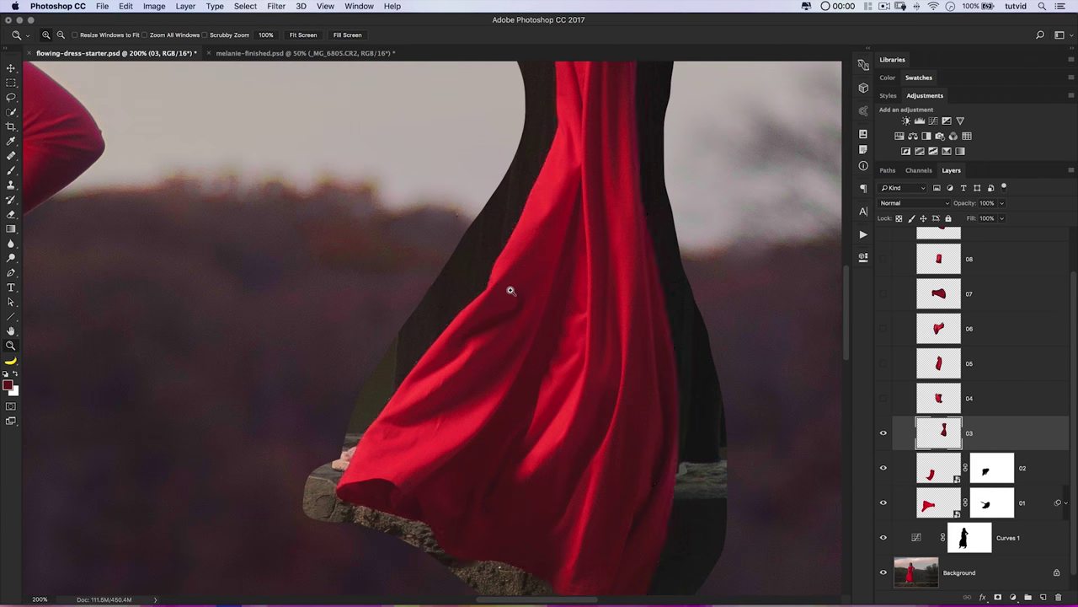
key(l)
mouse_move(438, 222)
mouse_down()
mouse_move(425, 283)
mouse_move(501, 216)
mouse_up()
mouse_move(573, 106)
mouse_down()
mouse_move(520, 276)
mouse_move(529, 379)
mouse_up()
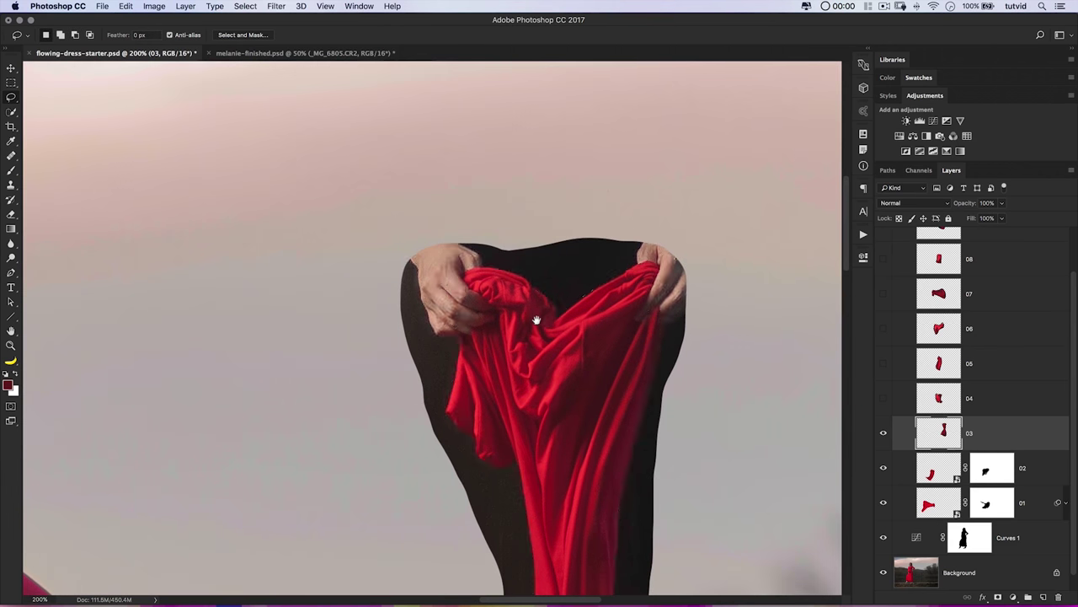
mouse_move(448, 219)
mouse_down()
mouse_move(478, 224)
mouse_move(505, 255)
mouse_move(478, 270)
mouse_up()
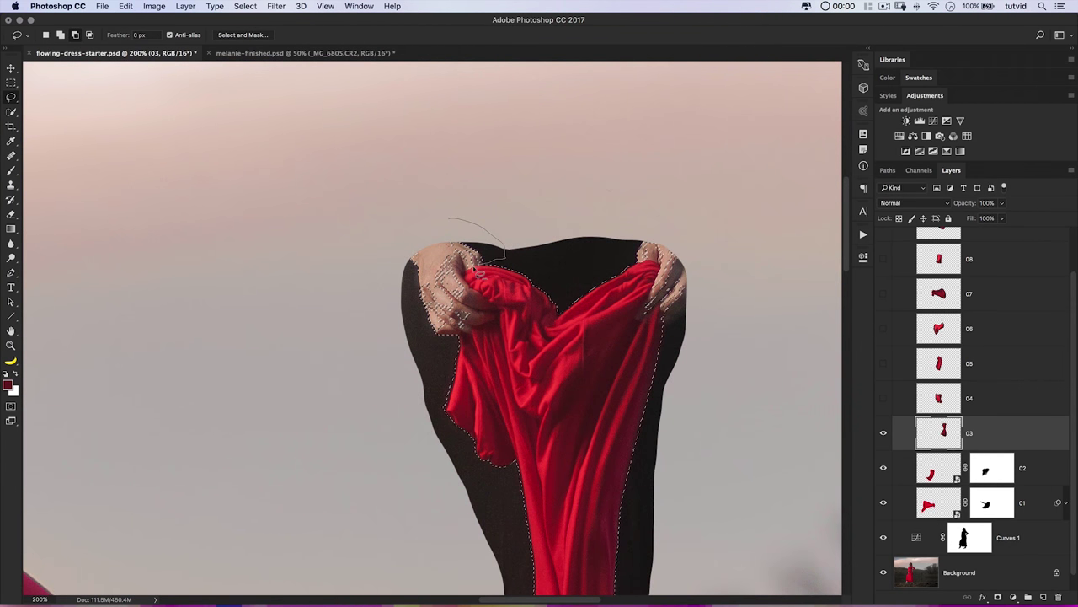
mouse_move(487, 310)
mouse_down()
mouse_move(453, 343)
mouse_move(380, 316)
mouse_move(442, 223)
mouse_up()
mouse_move(633, 222)
mouse_down()
mouse_move(623, 260)
mouse_move(638, 263)
mouse_up()
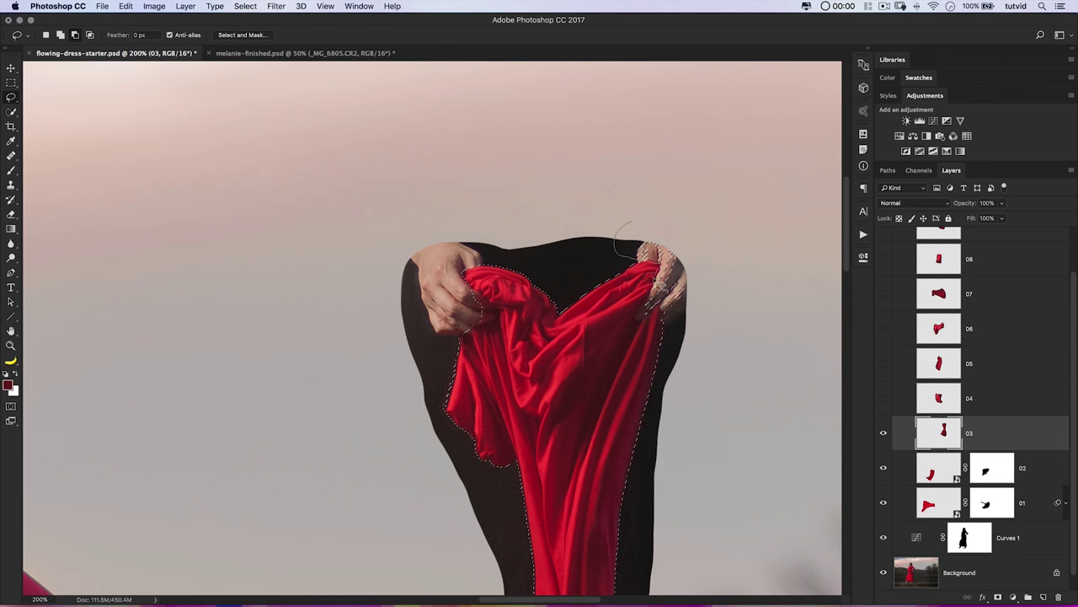
mouse_move(647, 308)
mouse_down()
mouse_move(641, 325)
mouse_move(669, 316)
mouse_move(678, 330)
mouse_move(652, 228)
mouse_up()
scroll(652, 253, down, 5)
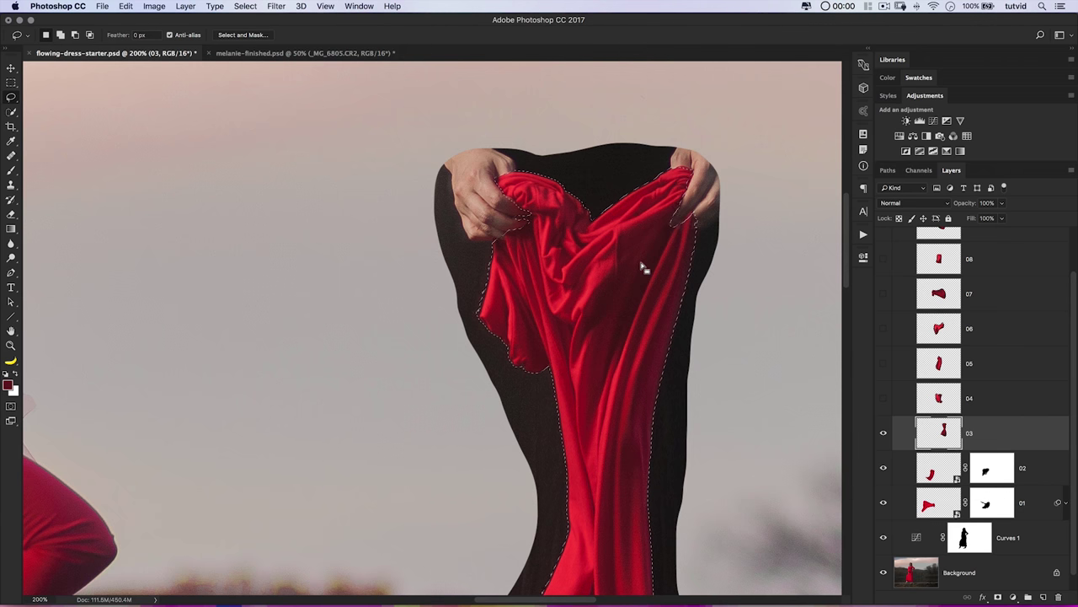
- Invert the selection, delete the hands and backdrop around layer 03's fabric, and move the cut-out higher in the sky
key(super+minus)
key(super+minus)
key(super+minus)
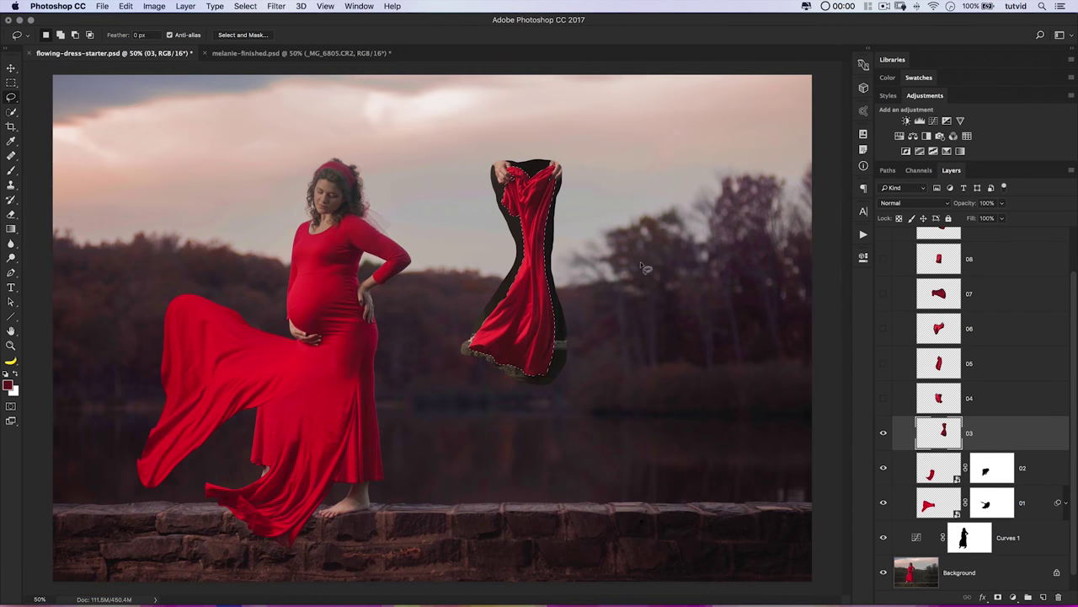
key(super+shift+i)
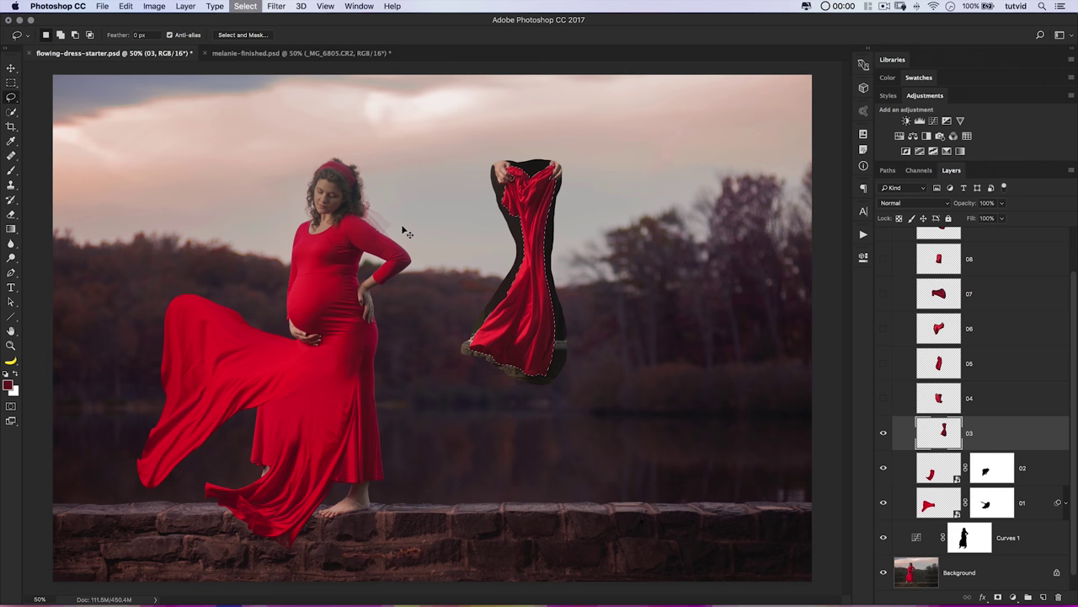
key(Delete)
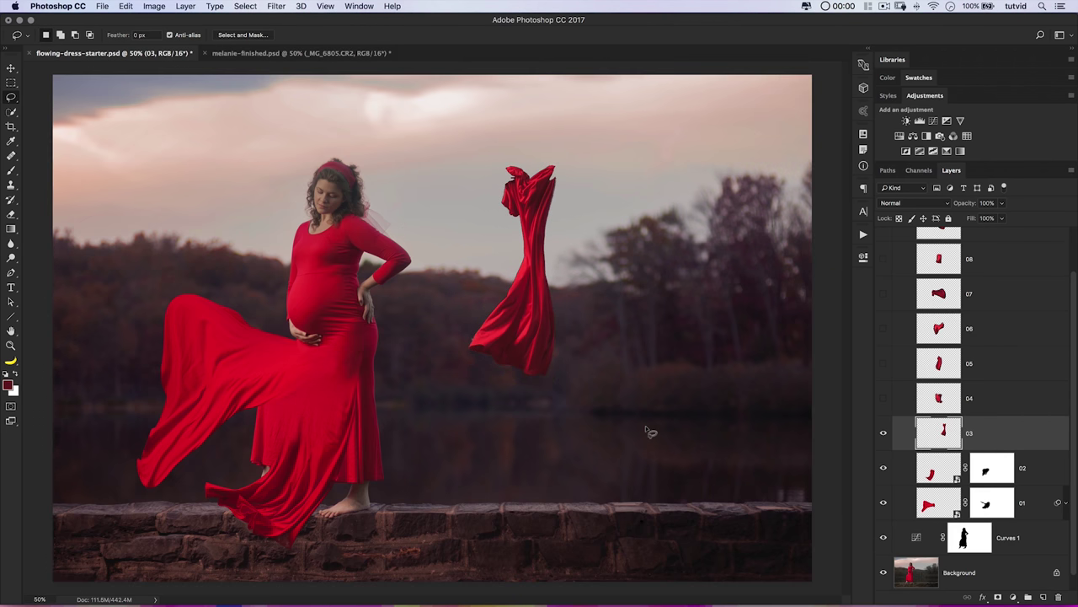
key(v)
drag(552, 222, 560, 164)
- Load the outline of layer 03's fabric as a selection and contract it by 3 pixels
key(z)
click(511, 145)
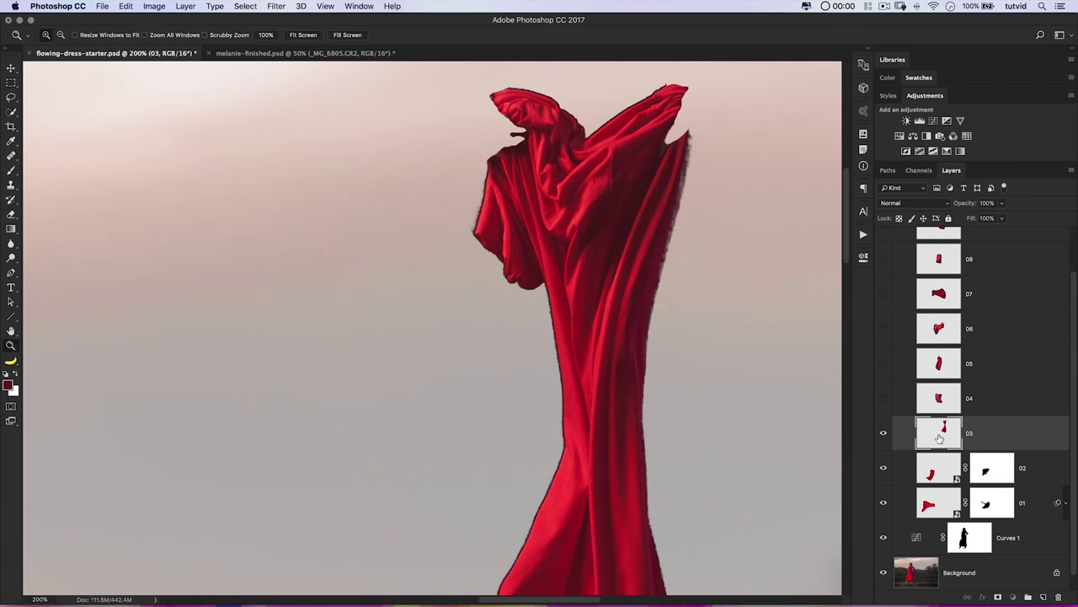
key(super+0)
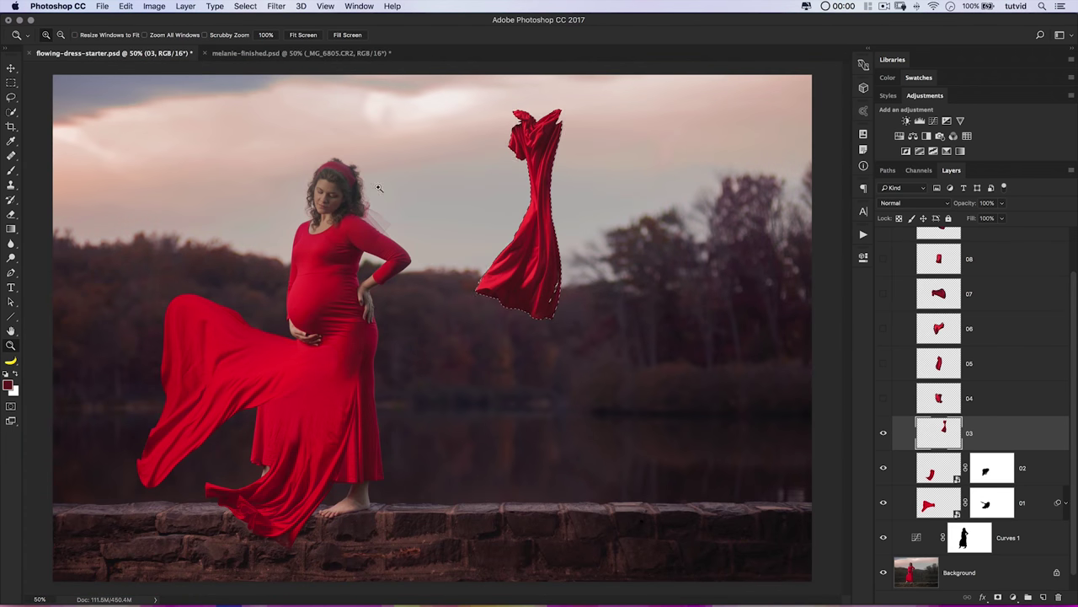
click(245, 7)
mouse_move(336, 166)
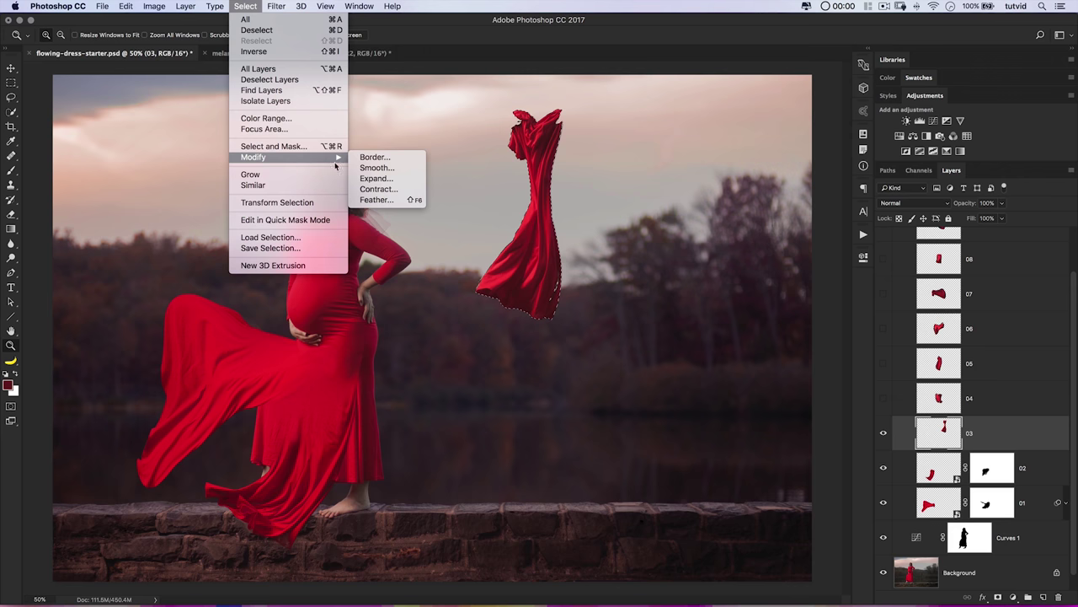
click(386, 191)
text(3)
key(Return)
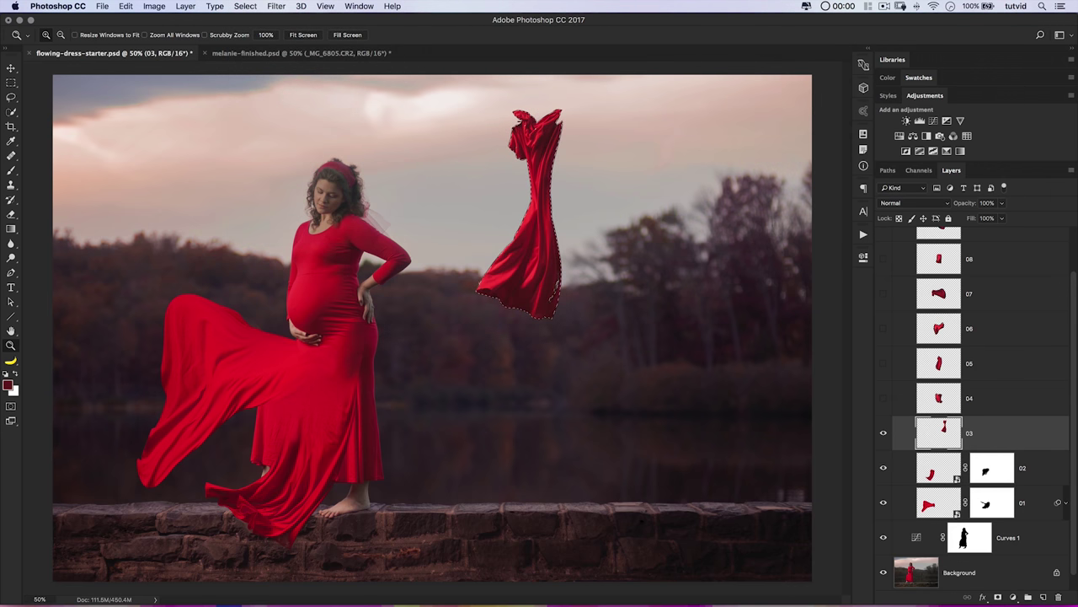
- Trim the dark fringe outside the contracted selection and move layer 03's fabric onto the back of the skirt from the hip down
key(super+shift+i)
key(Delete)
key(super+d)
key(v)
drag(554, 212, 371, 437)
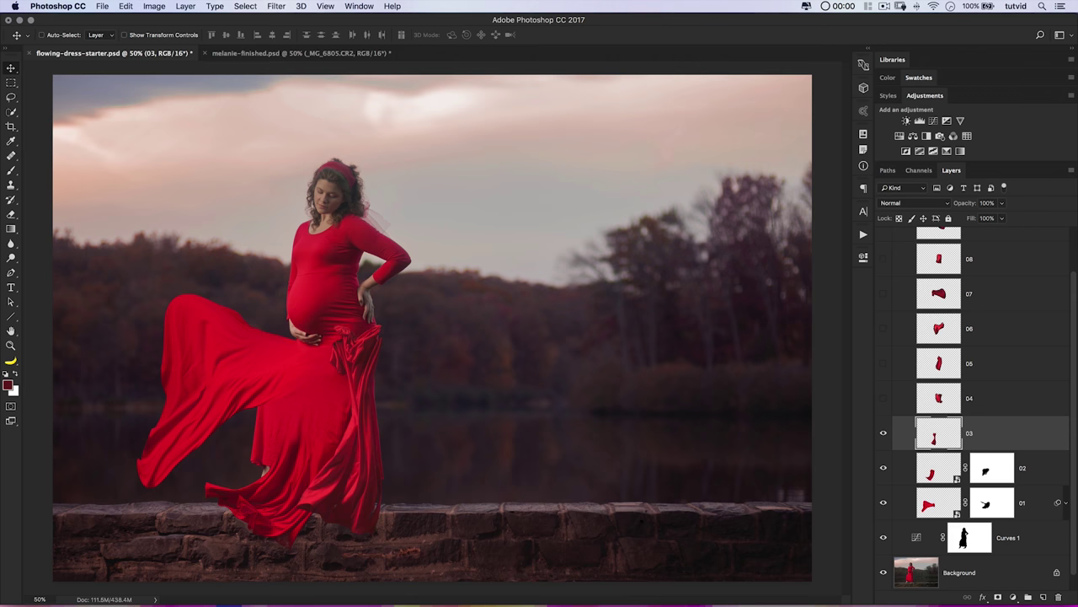
- Move layer 03's fabric off the dress to the open backdrop and color-match it to the dress with Hue/Saturation
drag(371, 436, 553, 333)
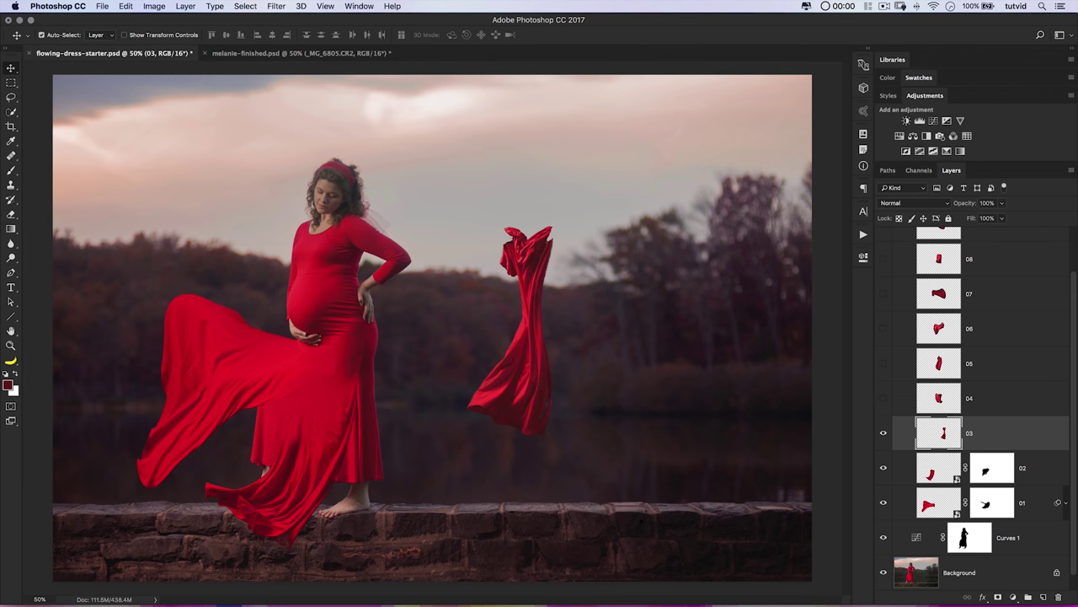
key(super+u)
drag(673, 190, 714, 165)
key(Return)
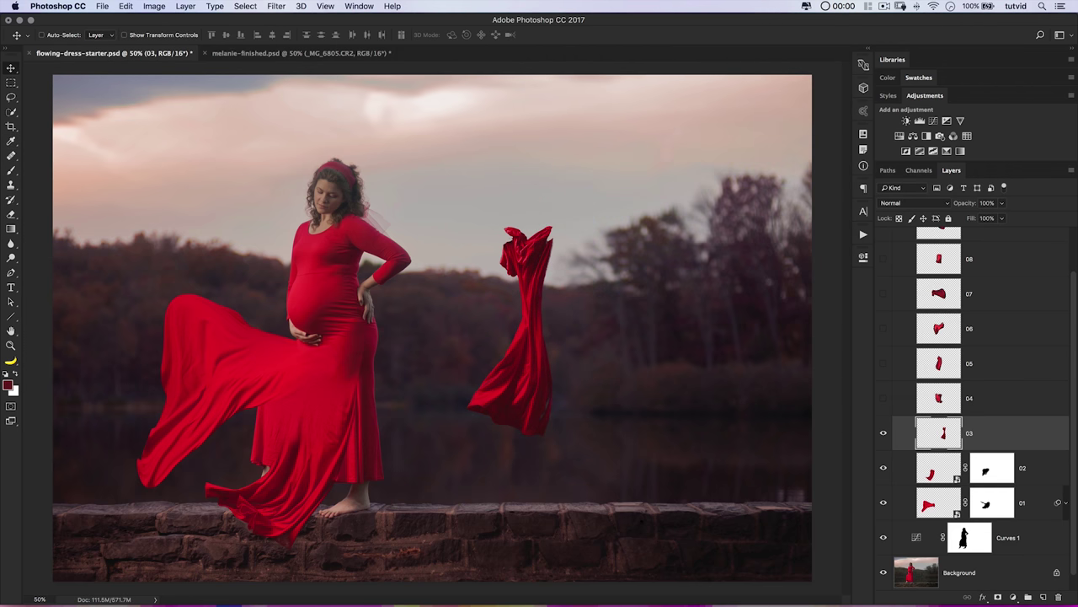
- Convert layer 03 to a Smart Object and place its fabric along the back of the skirt from the hip down
right_click(982, 436)
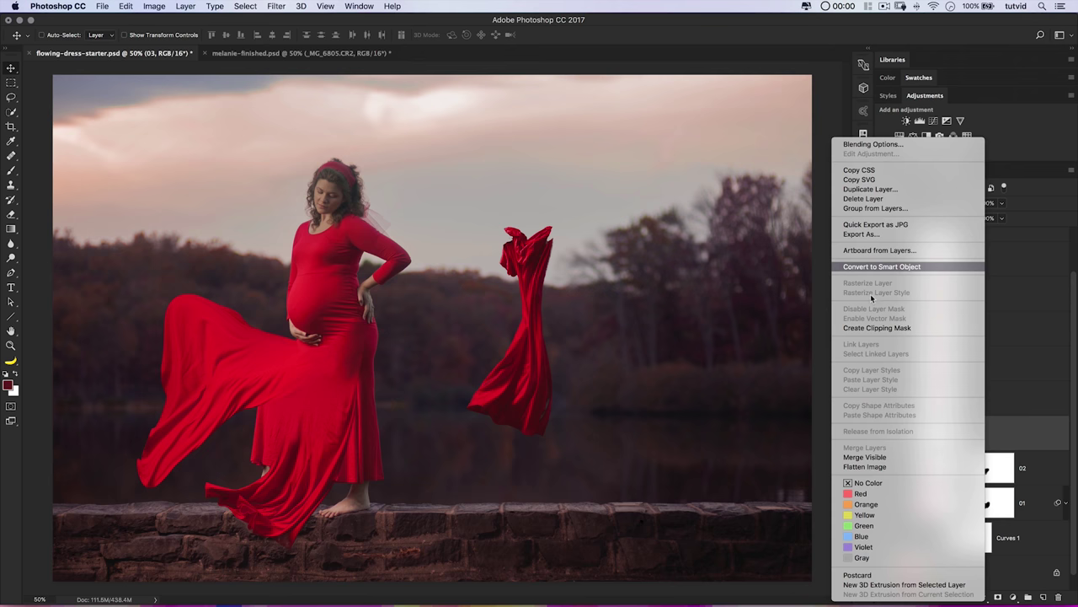
click(893, 266)
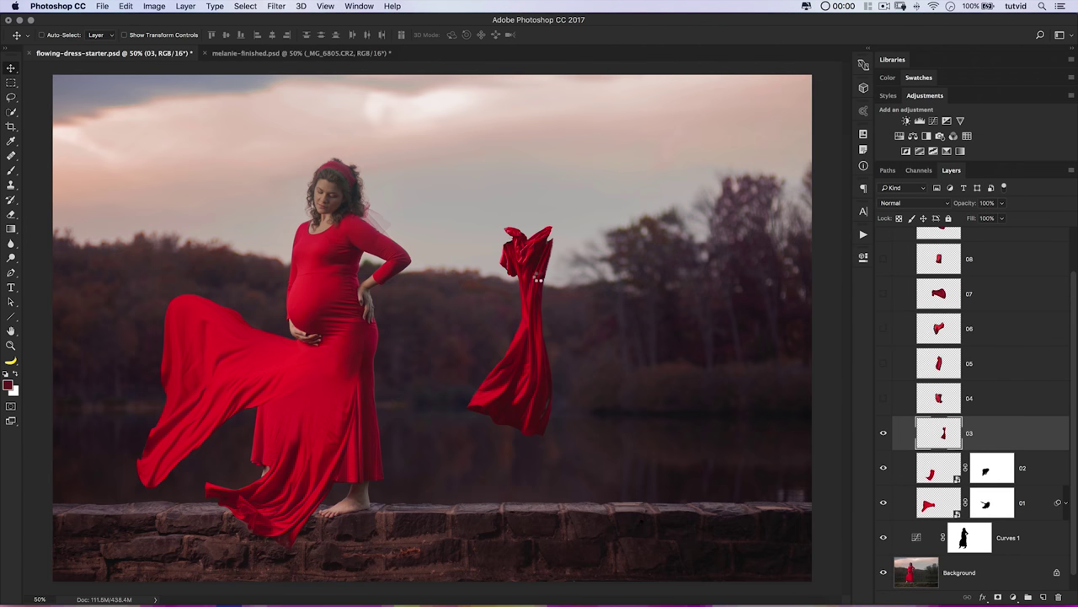
drag(528, 286, 487, 143)
key(super+equal)
key(super+equal)
key(super+equal)
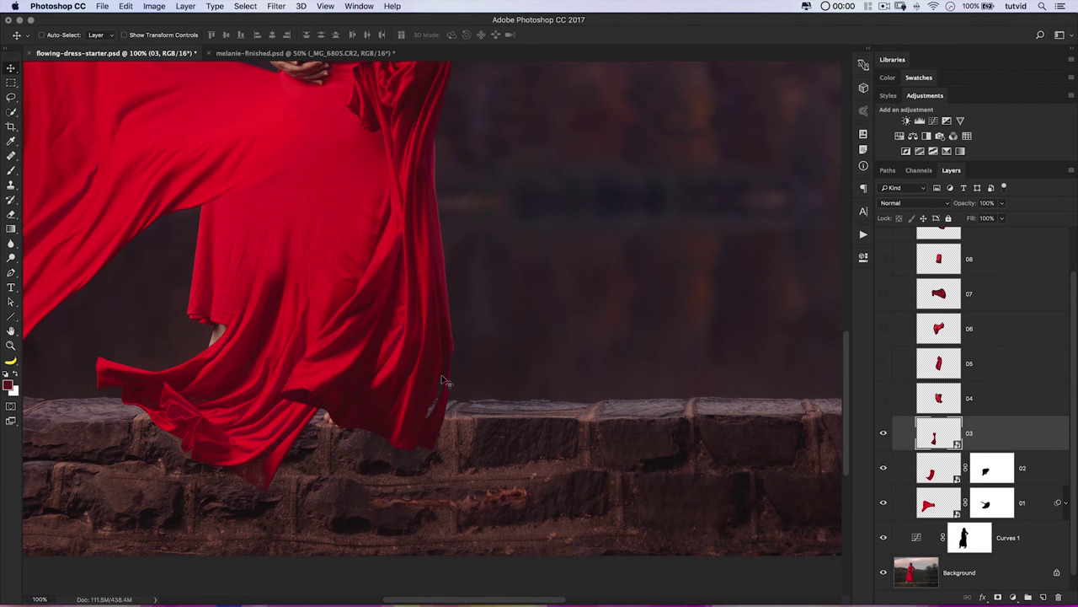
drag(426, 356, 439, 371)
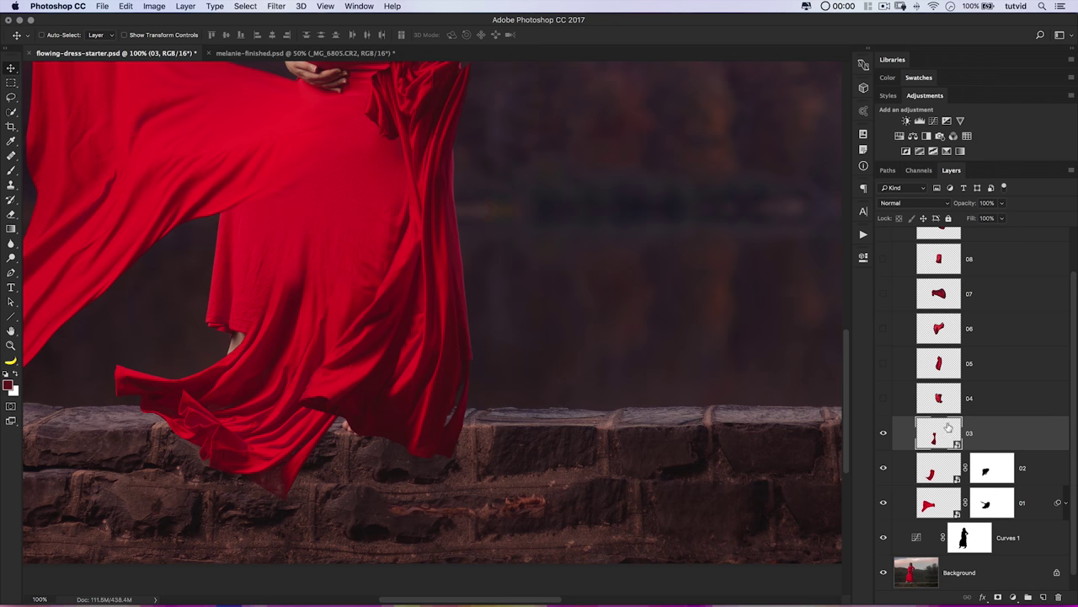
drag(368, 308, 379, 328)
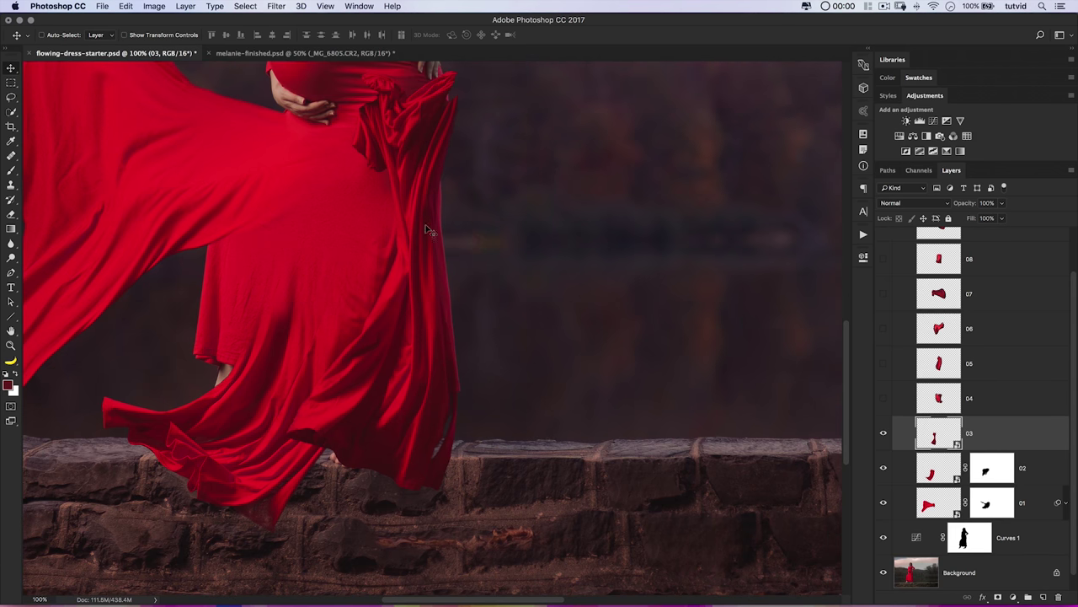
drag(431, 205, 406, 289)
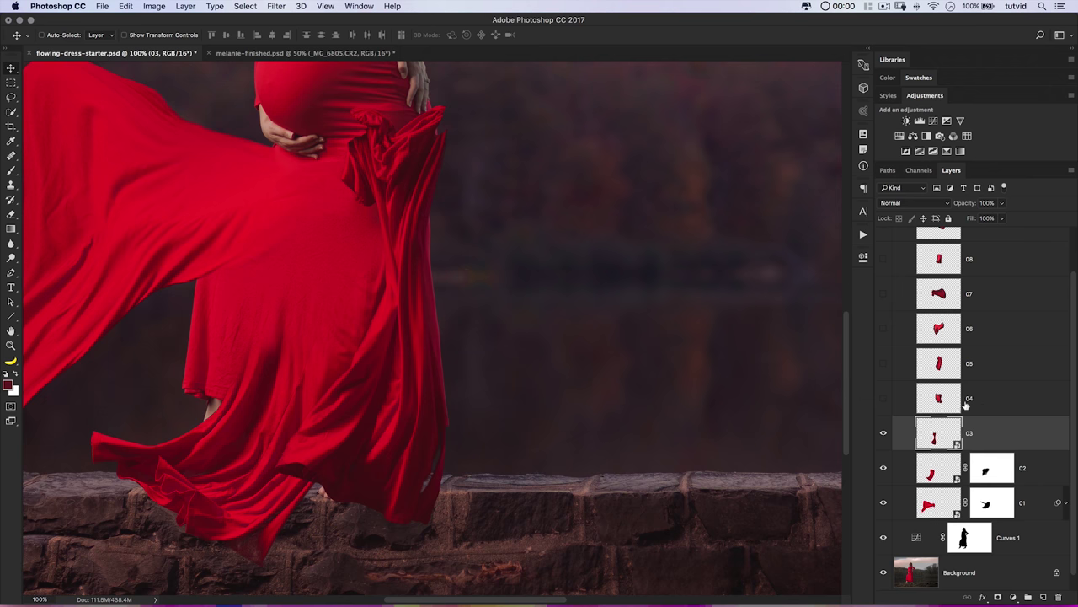
scroll(973, 348, up, 4)
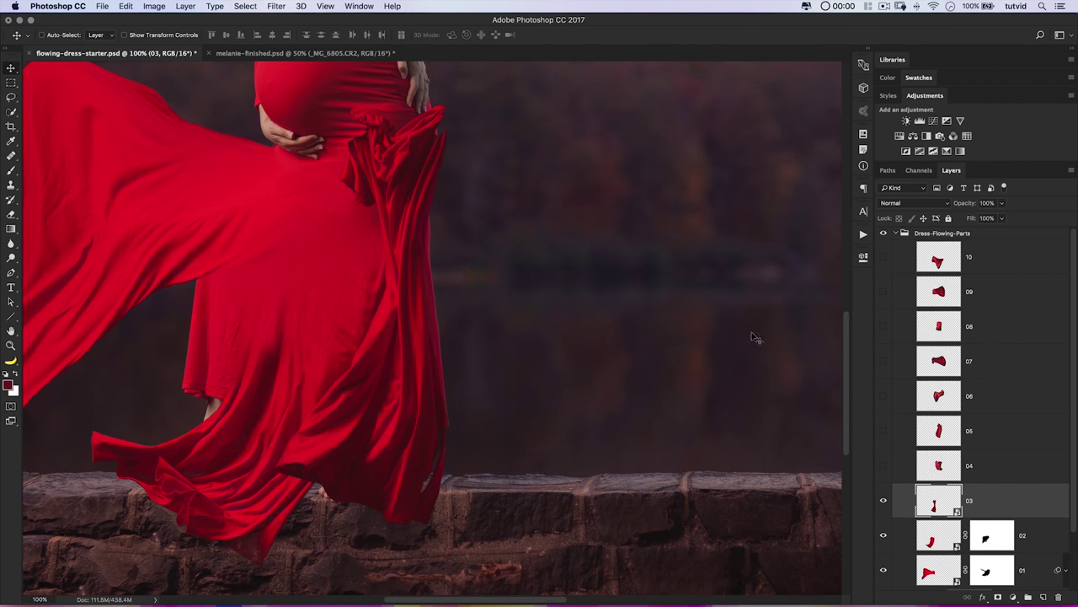
drag(351, 342, 364, 316)
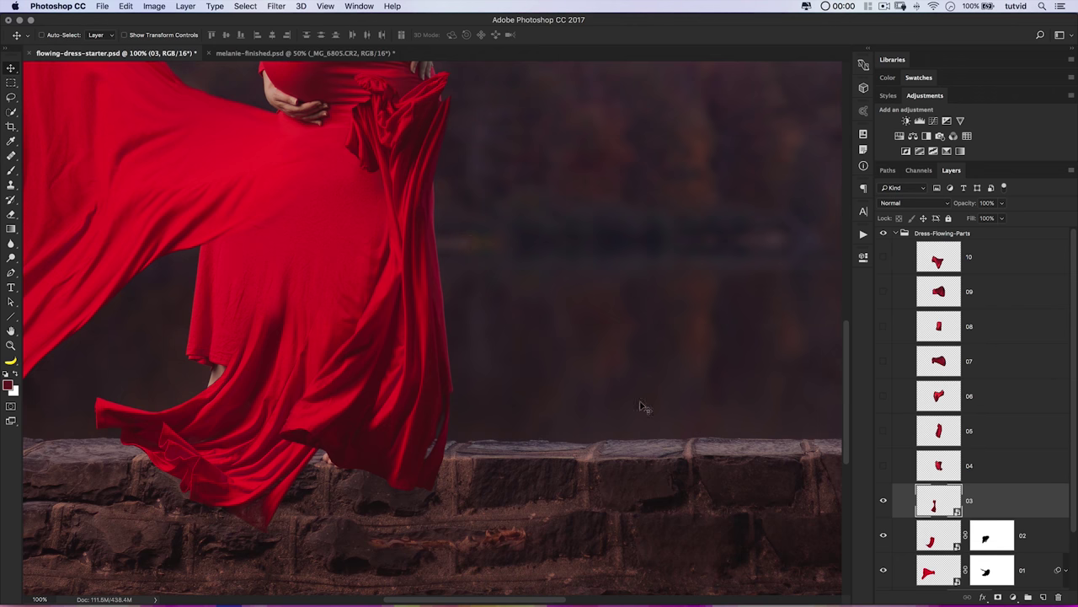
- Add a mask to layer 03 and paint out its gathered top over the hip with a black brush at 100% opacity
click(998, 598)
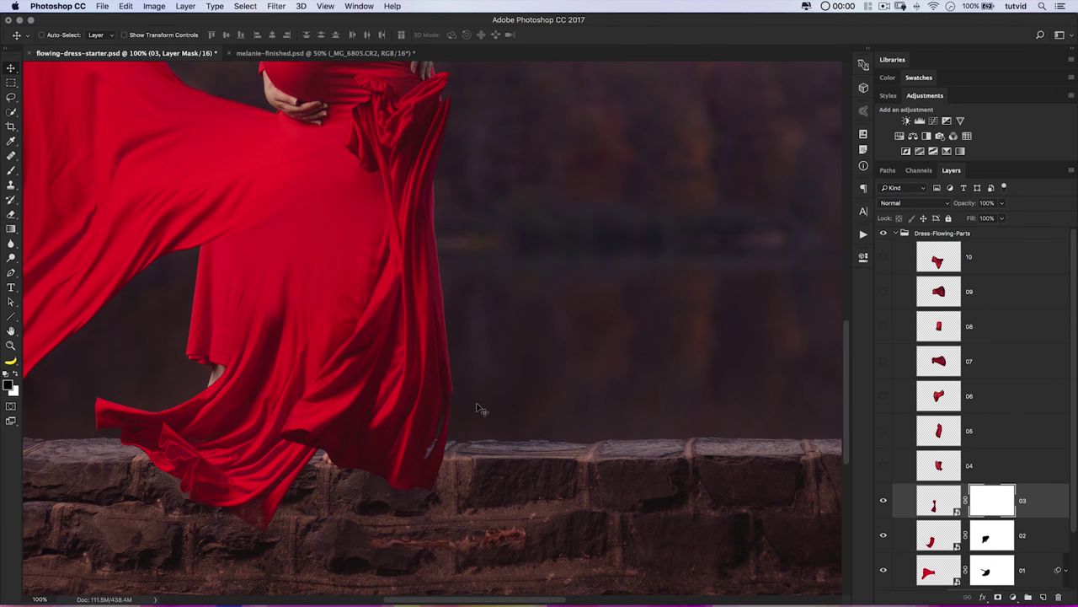
key(b)
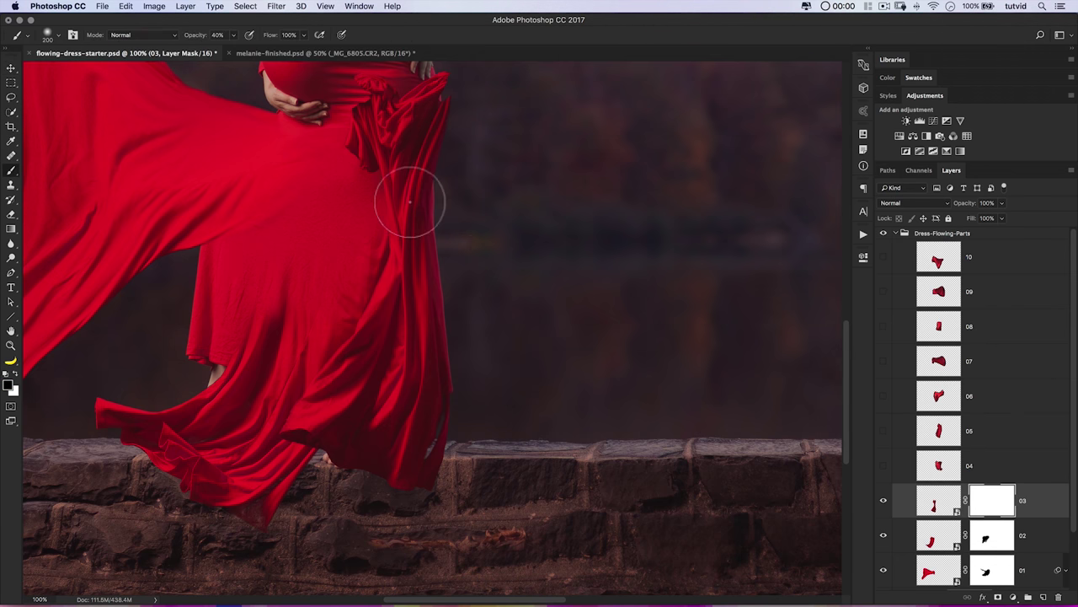
scroll(426, 219, up, 3)
scroll(425, 219, left, 3)
drag(434, 165, 416, 193)
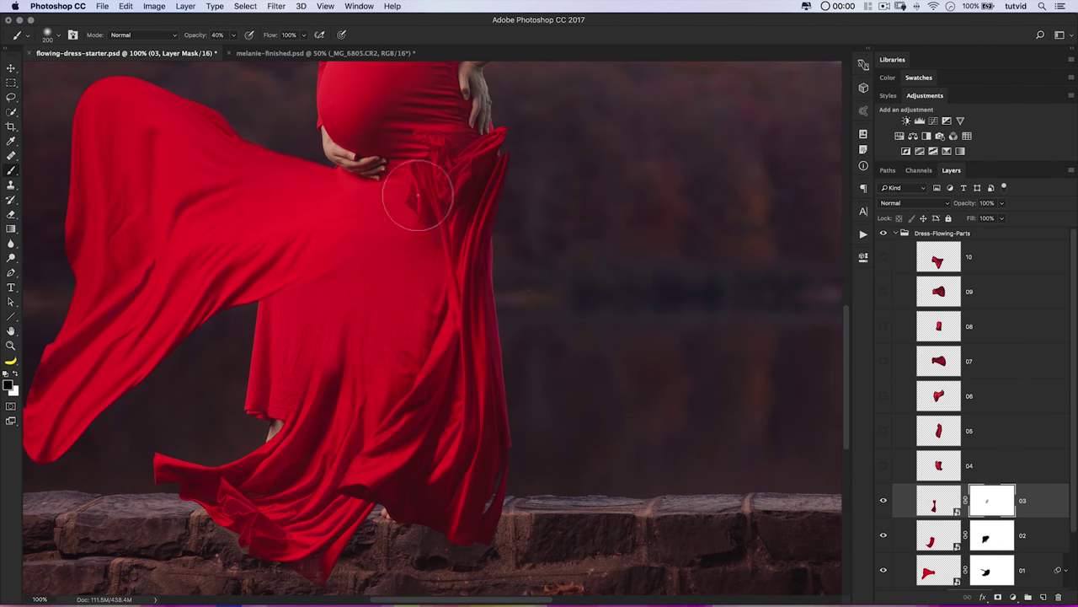
drag(196, 35, 270, 34)
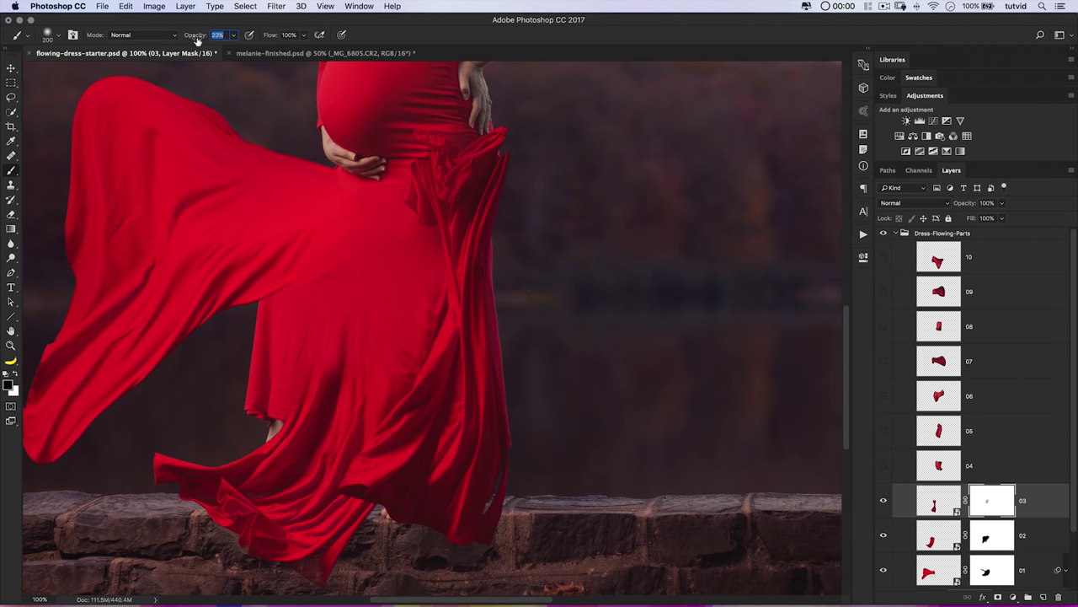
key(Return)
mouse_move(515, 187)
mouse_down()
mouse_move(438, 173)
mouse_move(487, 136)
mouse_move(509, 135)
mouse_move(447, 201)
mouse_move(422, 262)
mouse_move(410, 261)
mouse_move(417, 326)
mouse_move(394, 324)
mouse_move(401, 340)
mouse_move(383, 375)
mouse_up()
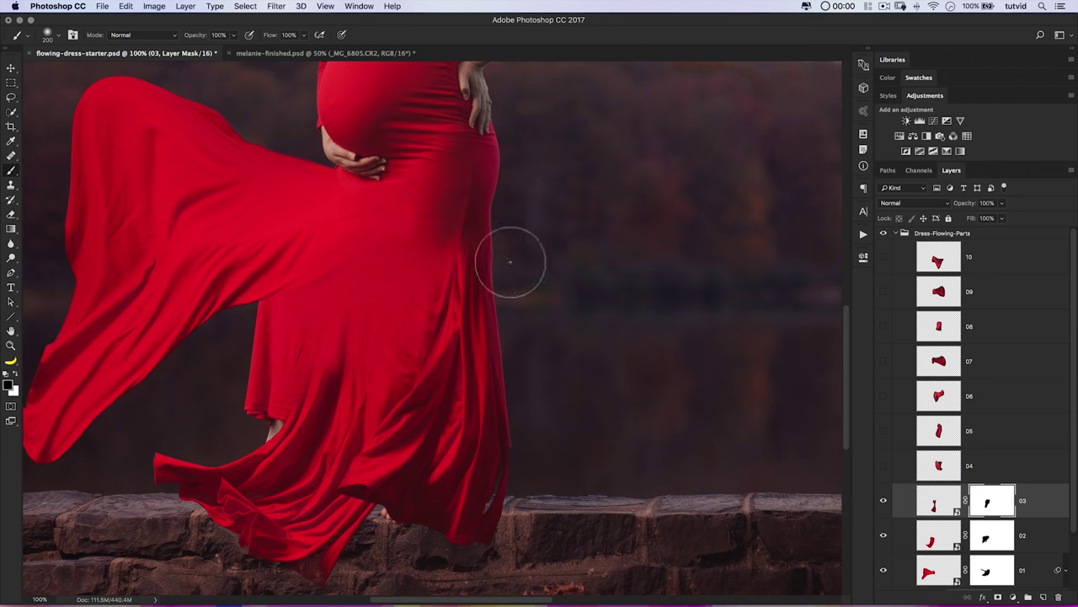
click(884, 502)
click(884, 502)
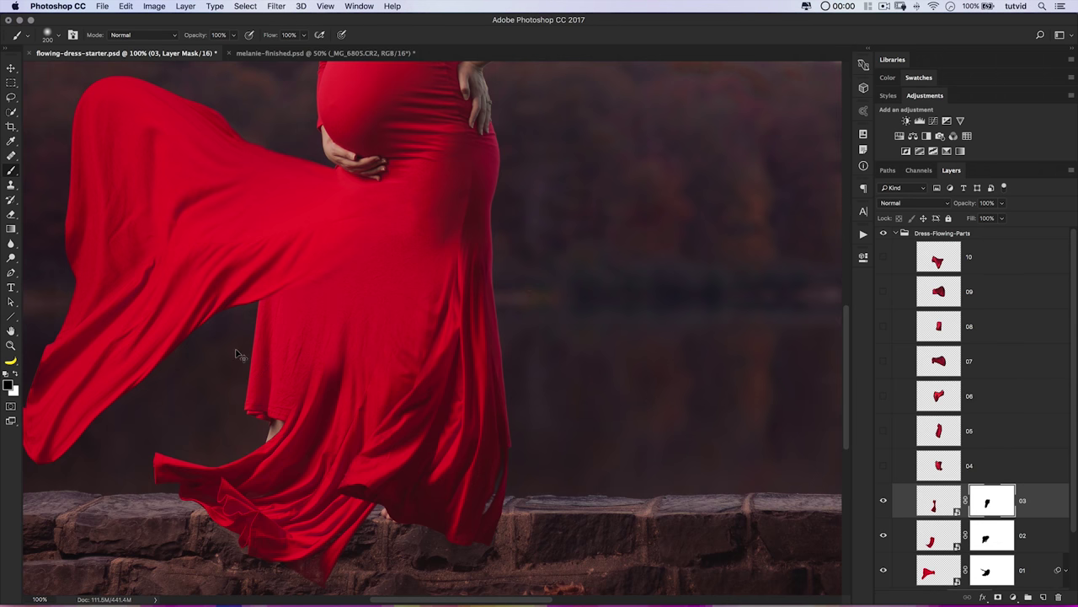
key(super+minus)
key(super+minus)
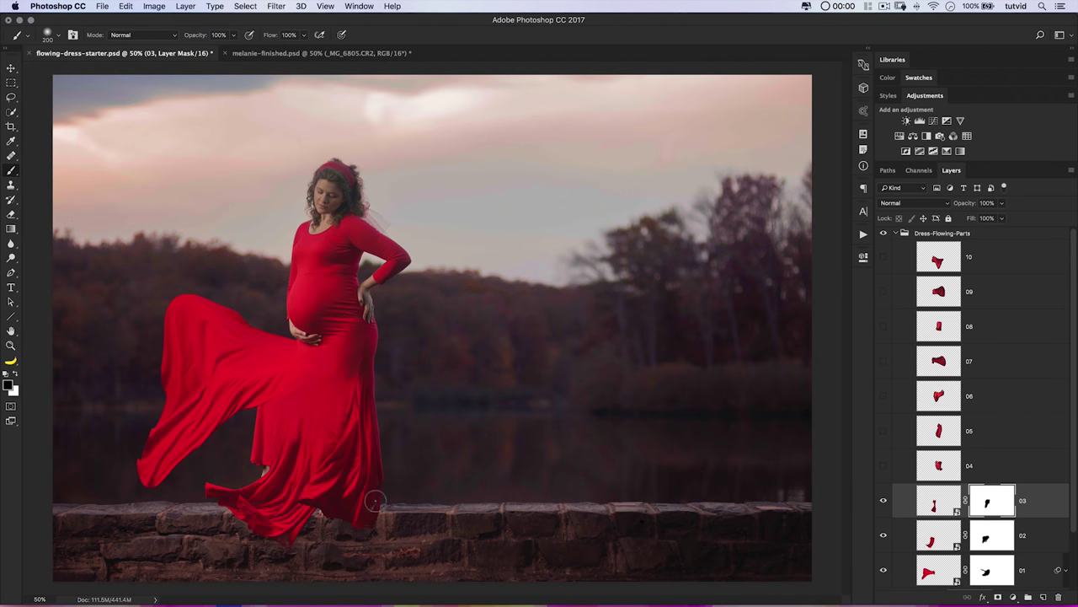
- Show layer 04, select it and move its fabric up into the sky beside the woman
click(884, 465)
click(947, 468)
key(v)
drag(376, 333, 554, 236)
- Select the red fabric with Color Range, sampling several tones of layer 04's cloth and raising the fuzziness slightly
click(246, 6)
click(266, 119)
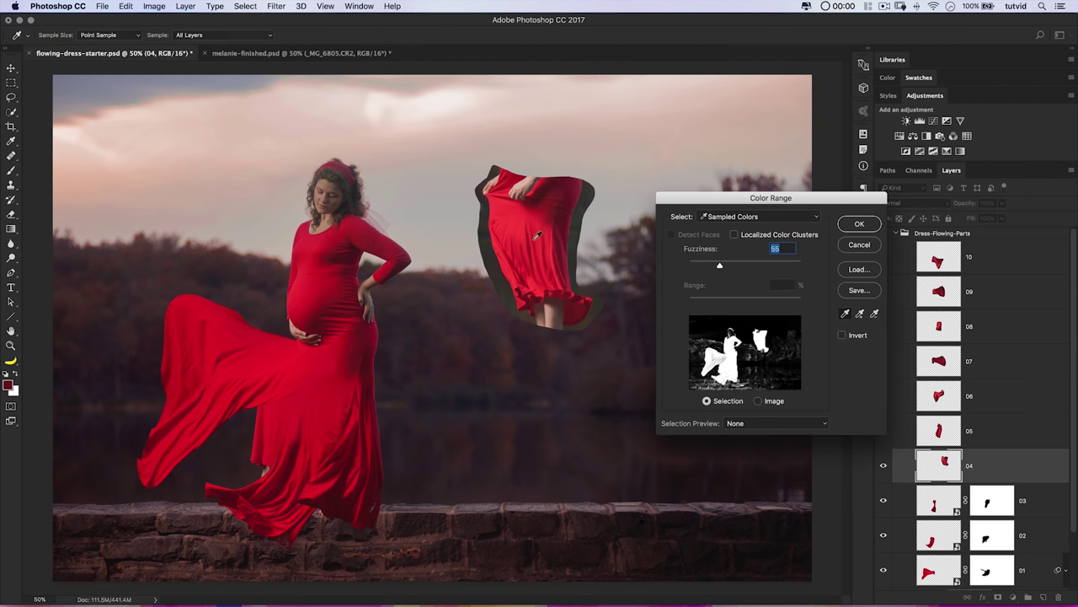
click(506, 217)
shift+click(507, 214)
shift+click(513, 212)
shift+click(560, 218)
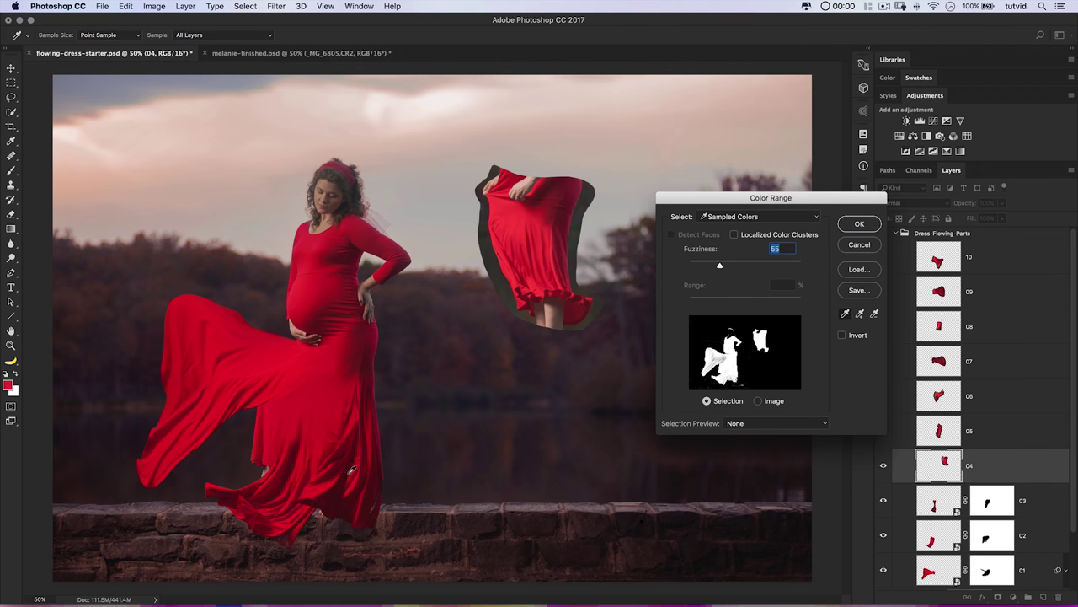
drag(720, 267, 725, 268)
key(Return)
- Intersect the selection with a freehand Lasso loop around layer 04's fabric to drop the woman's dress and the wall
key(v)
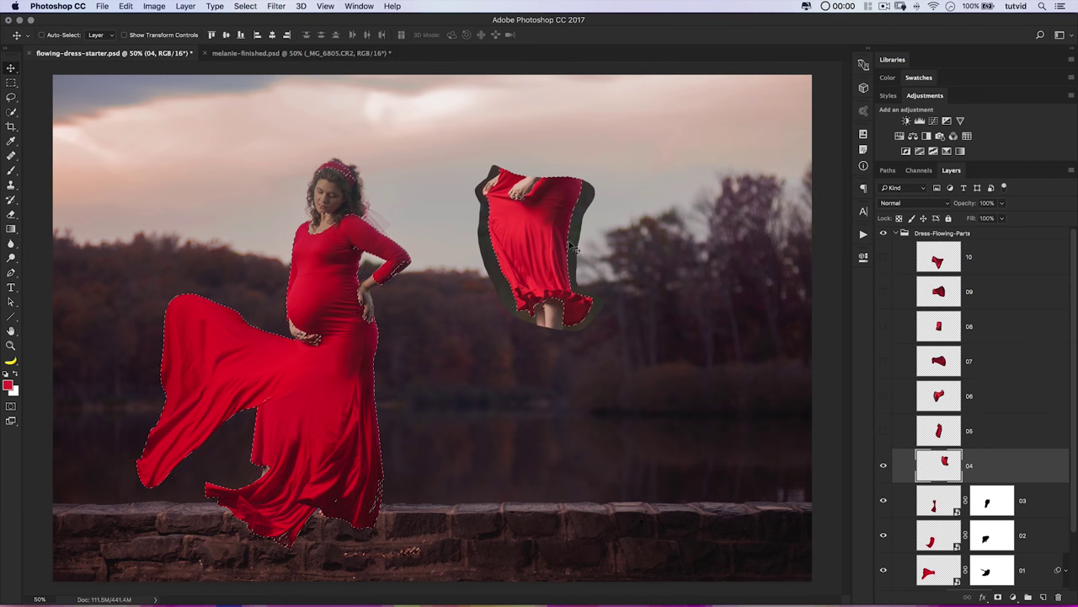
key(l)
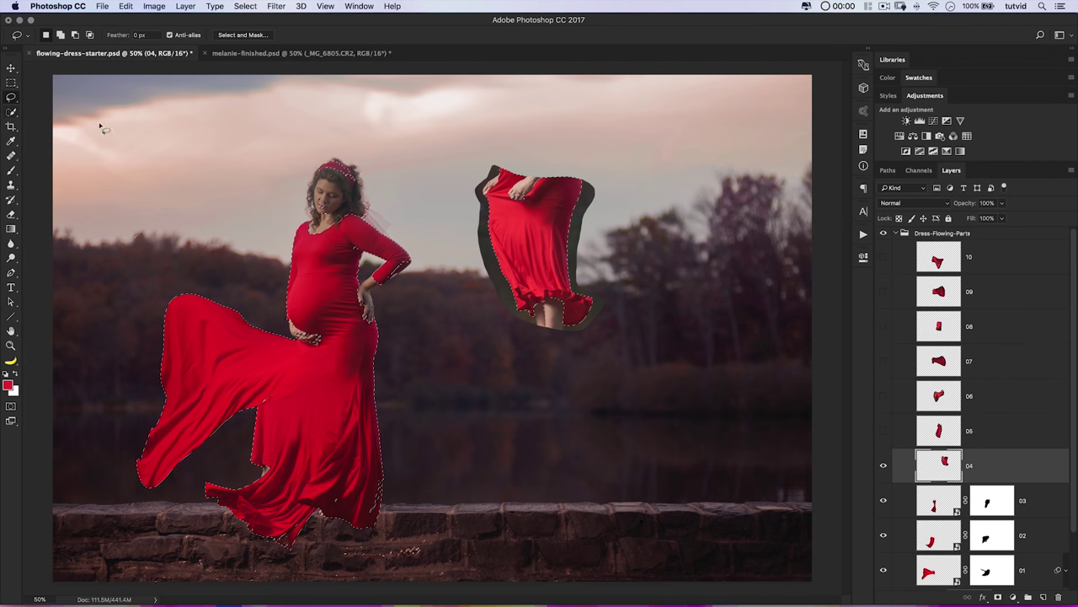
mouse_move(505, 158)
mouse_down()
mouse_move(469, 179)
mouse_move(478, 250)
mouse_move(520, 331)
mouse_move(559, 339)
mouse_move(601, 301)
mouse_up()
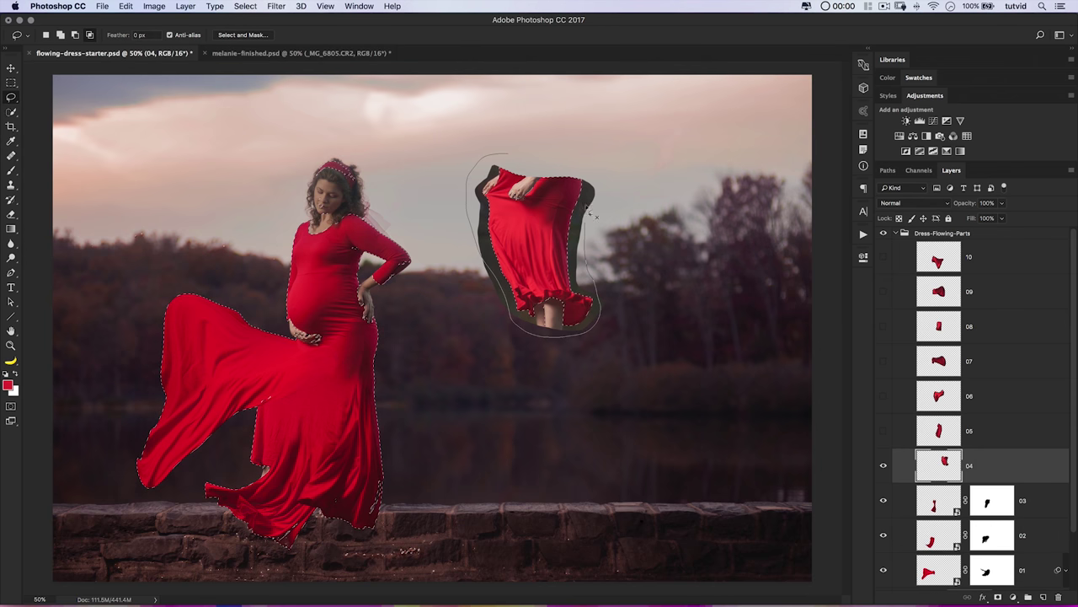
drag(545, 164, 543, 163)
- Subtract the ragged selection edges around the legs beneath layer 04's hem with the Lasso tool
key(z)
click(556, 318)
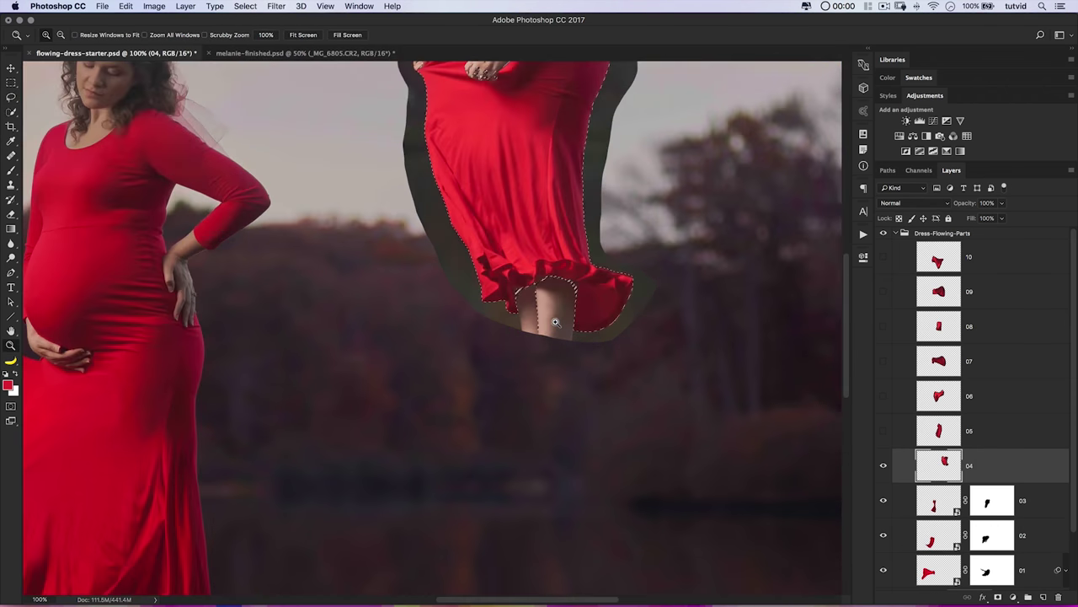
drag(531, 314, 541, 336)
key(l)
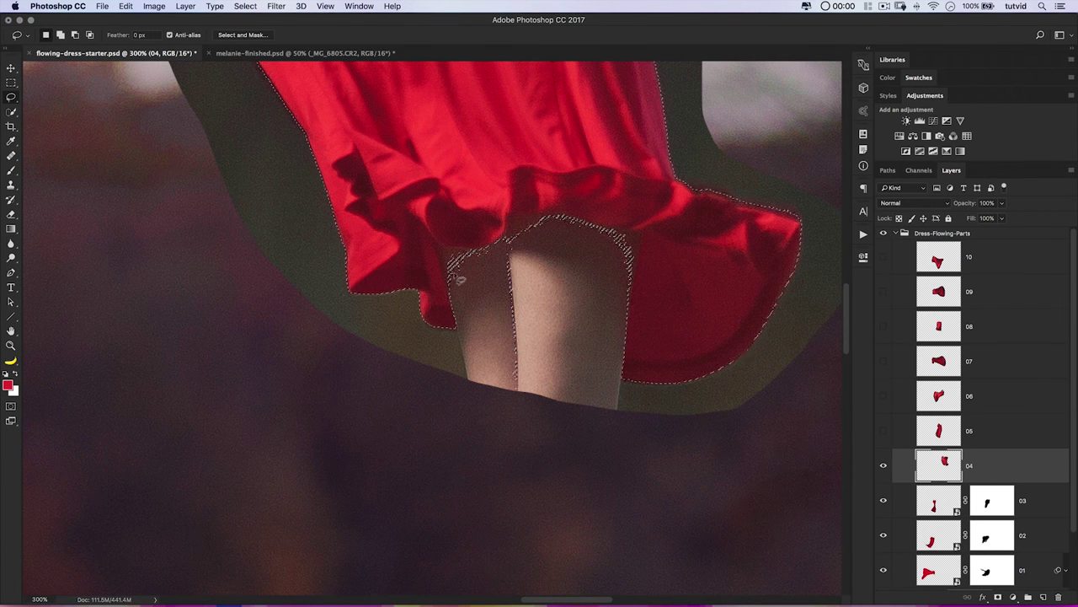
mouse_move(463, 324)
mouse_down()
mouse_move(444, 248)
mouse_move(491, 253)
mouse_move(514, 236)
mouse_move(513, 215)
mouse_move(581, 220)
mouse_move(636, 244)
mouse_move(639, 267)
mouse_move(609, 336)
mouse_move(609, 389)
mouse_move(512, 417)
mouse_move(472, 369)
mouse_up()
- Subtract both hands holding the top of layer 04's fabric from the selection with the Lasso tool
scroll(461, 302, up, 15)
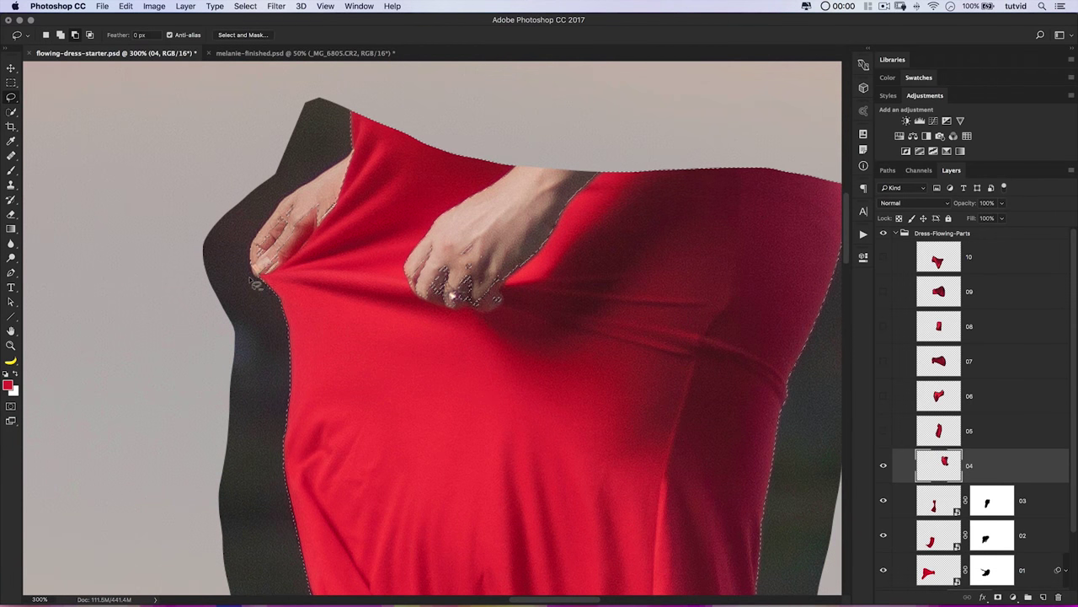
mouse_move(335, 186)
mouse_down()
mouse_move(244, 262)
mouse_move(341, 195)
mouse_up()
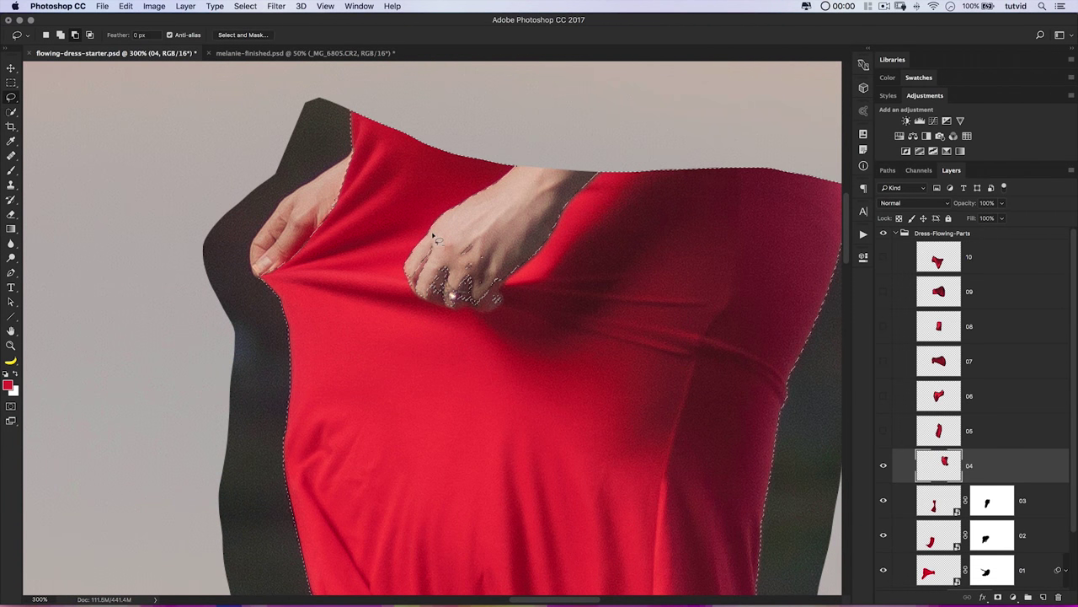
mouse_move(438, 312)
mouse_down()
mouse_move(502, 317)
mouse_move(526, 248)
mouse_up()
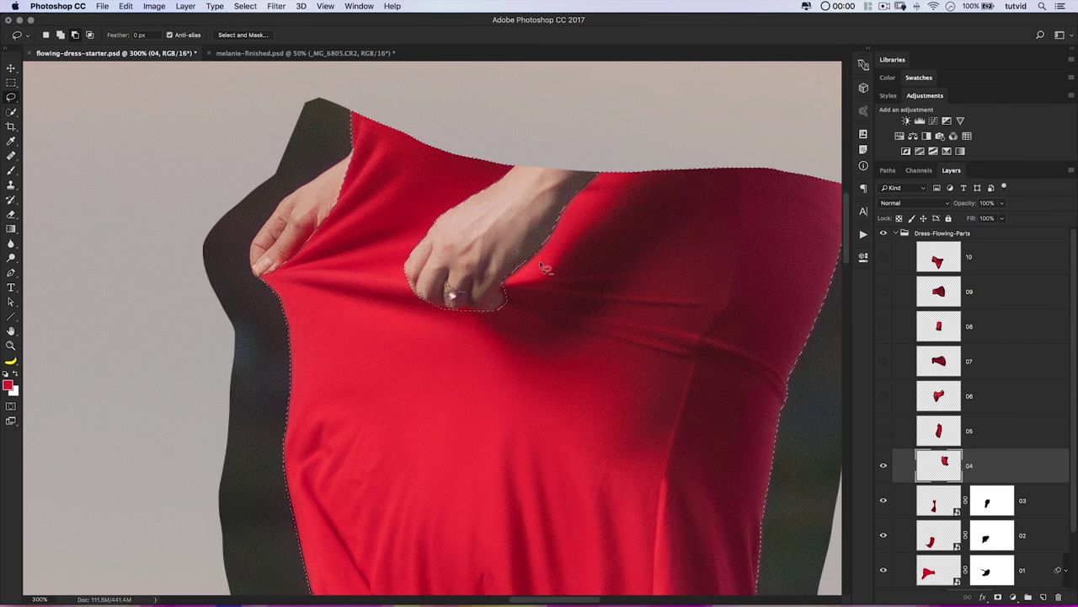
- Add a layer mask to layer 04 from the fabric selection to hide the hands, legs and backdrop
key(super+minus)
key(super+minus)
key(super+minus)
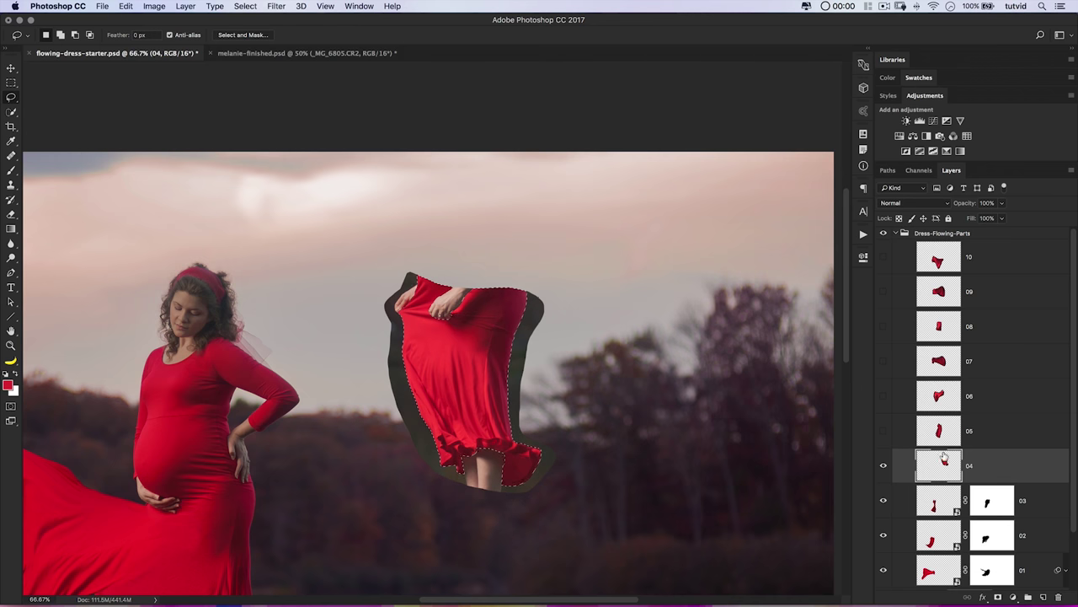
click(998, 596)
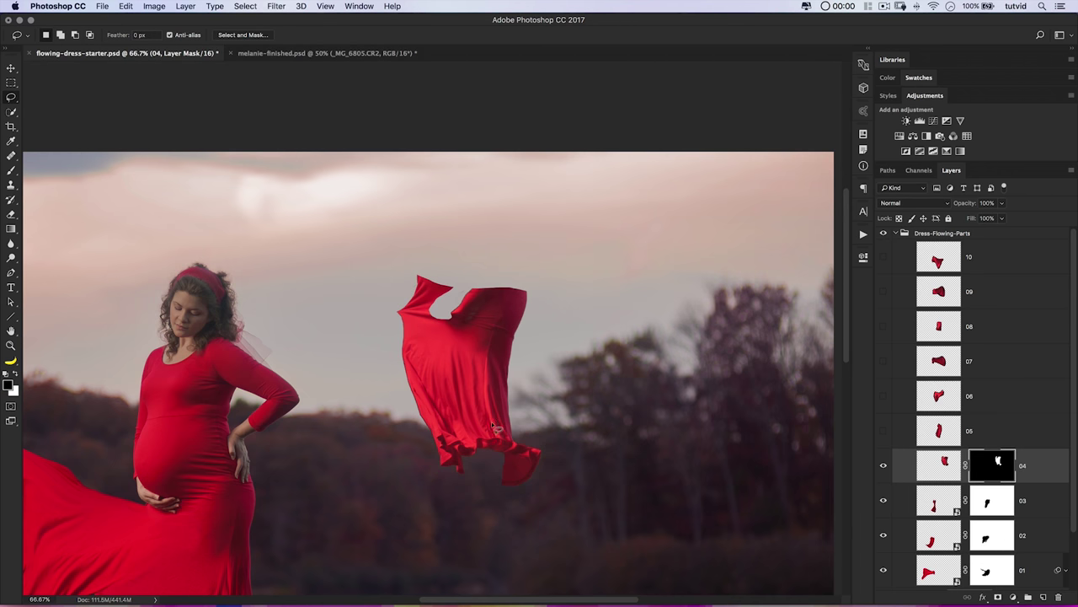
- Apply Hue/Saturation to layer 04's image with hue -5, saturation +30 and lightness -20
key(z)
click(479, 344)
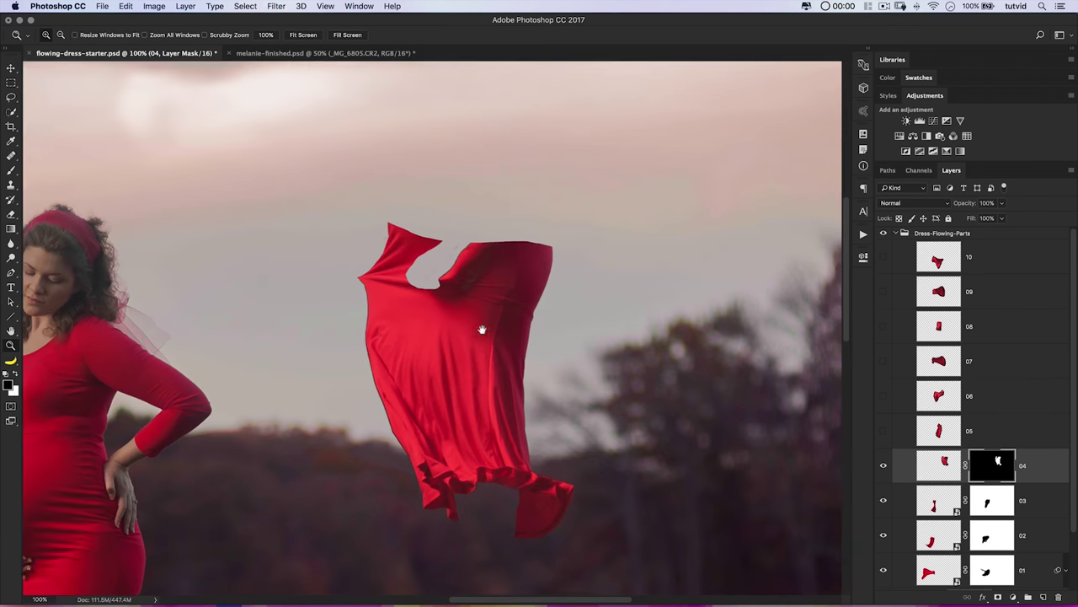
click(945, 459)
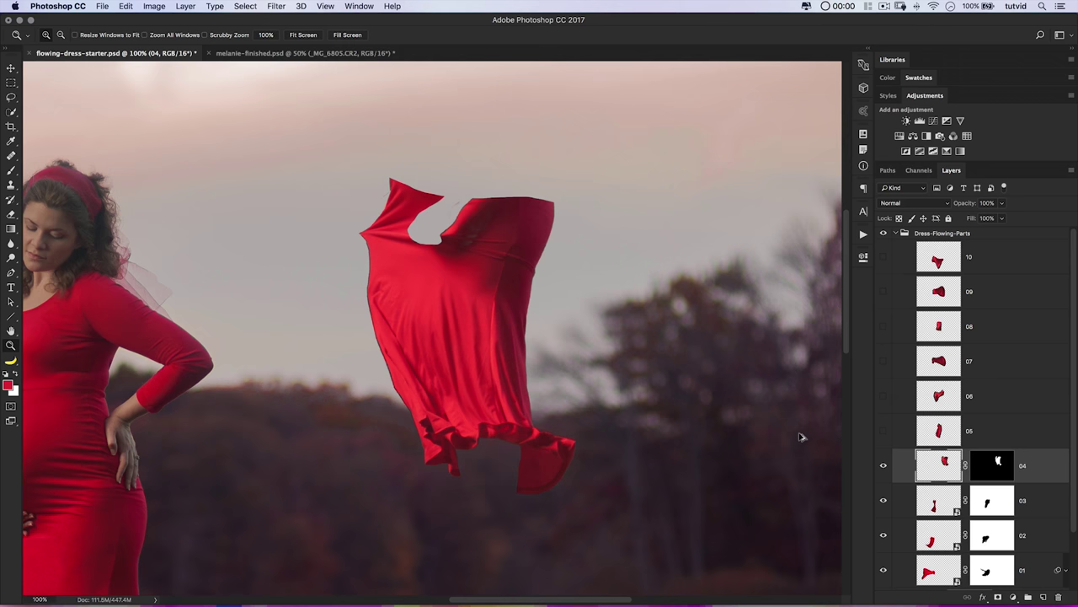
key(super+u)
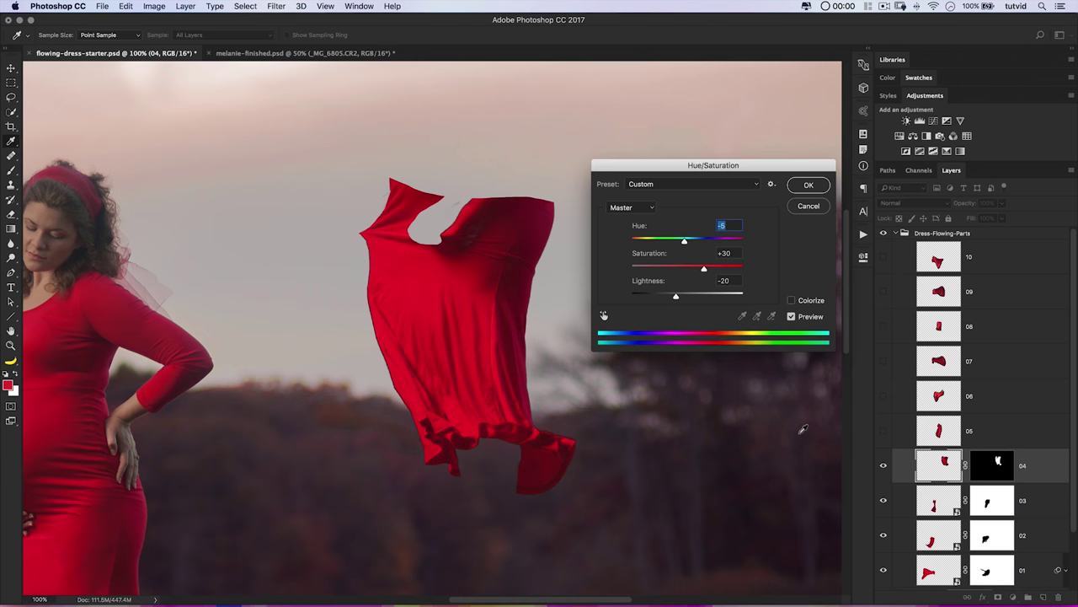
click(809, 187)
- Target layer 04's mask, inspect the fabric's dark edge up close and load the mask outline as a selection
click(999, 461)
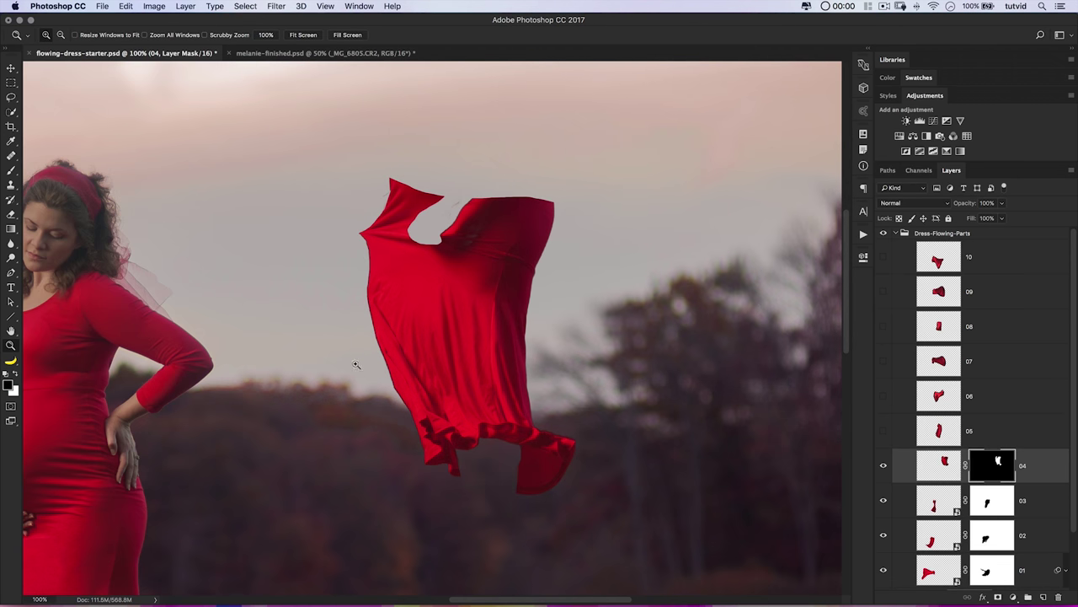
click(355, 364)
click(356, 364)
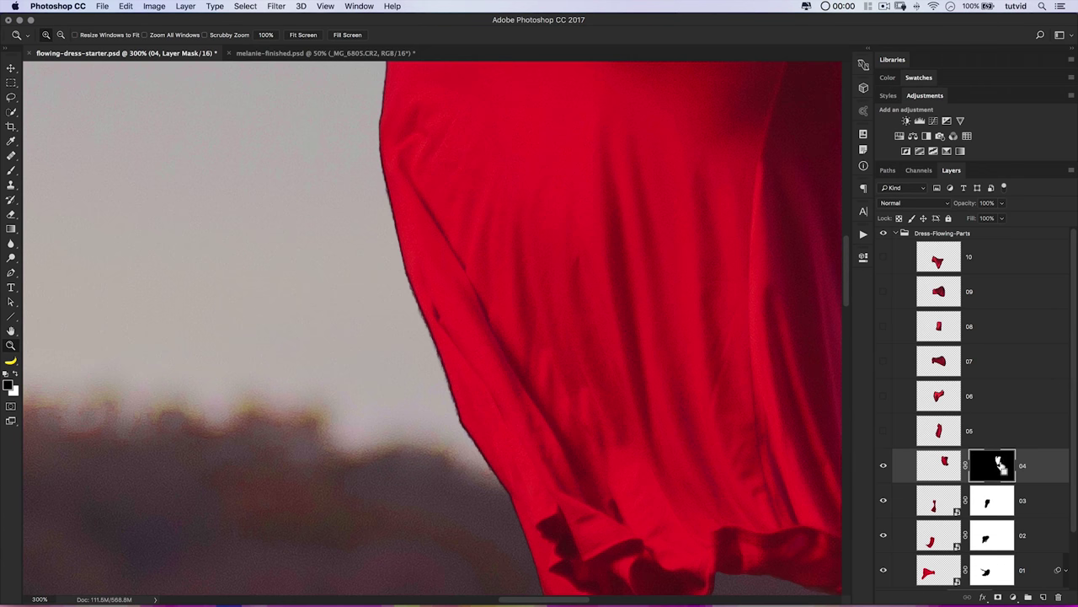
key(super+1)
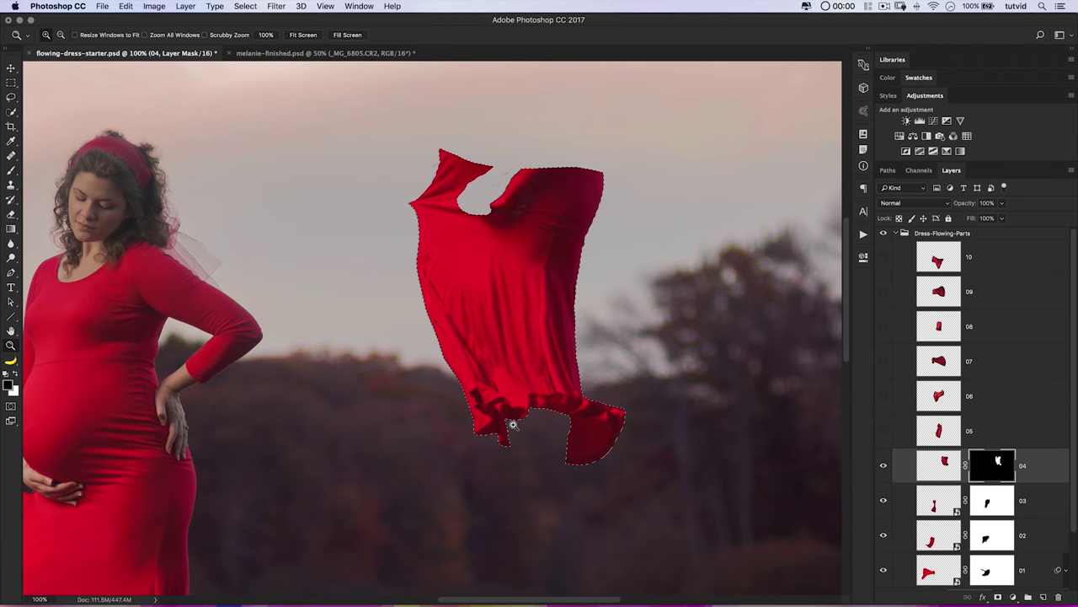
- Contract the selection of layer 04's fabric by 2 pixels and invert it to cover everything outside the fabric
click(245, 5)
mouse_move(337, 157)
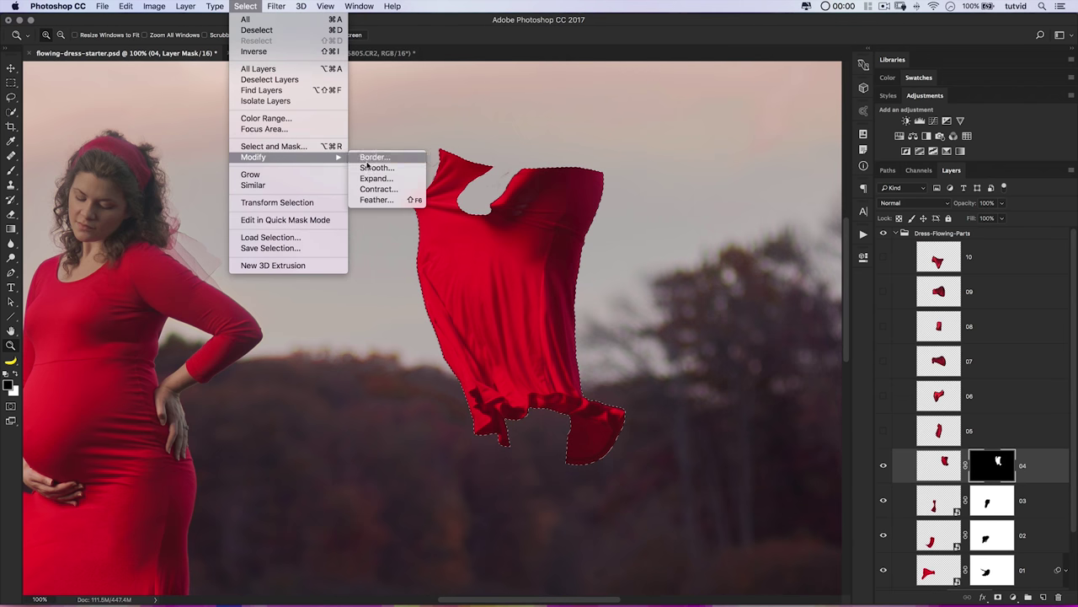
click(377, 189)
text(2)
key(Return)
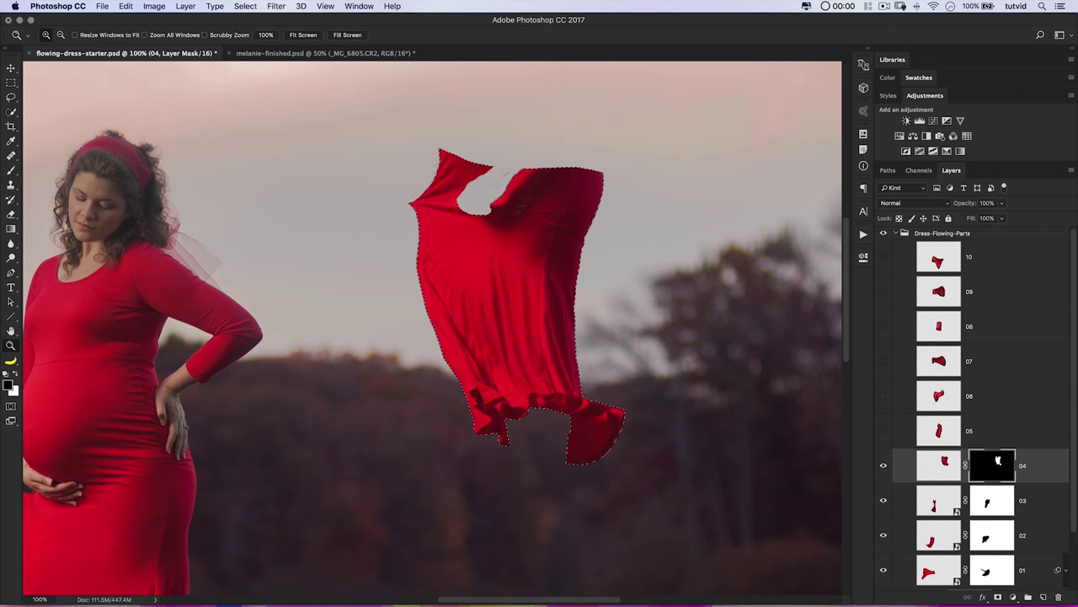
key(super+minus)
key(super+minus)
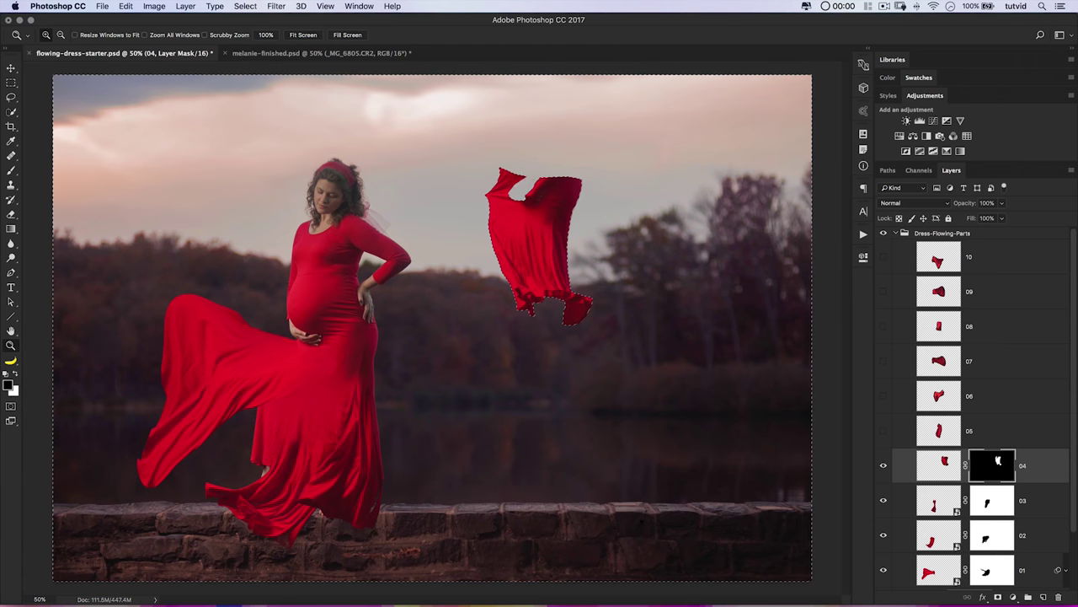
- Fill the inverted selection with black on layer 04's mask to trim the dark fringe along the fabric's edge
drag(492, 251, 492, 251)
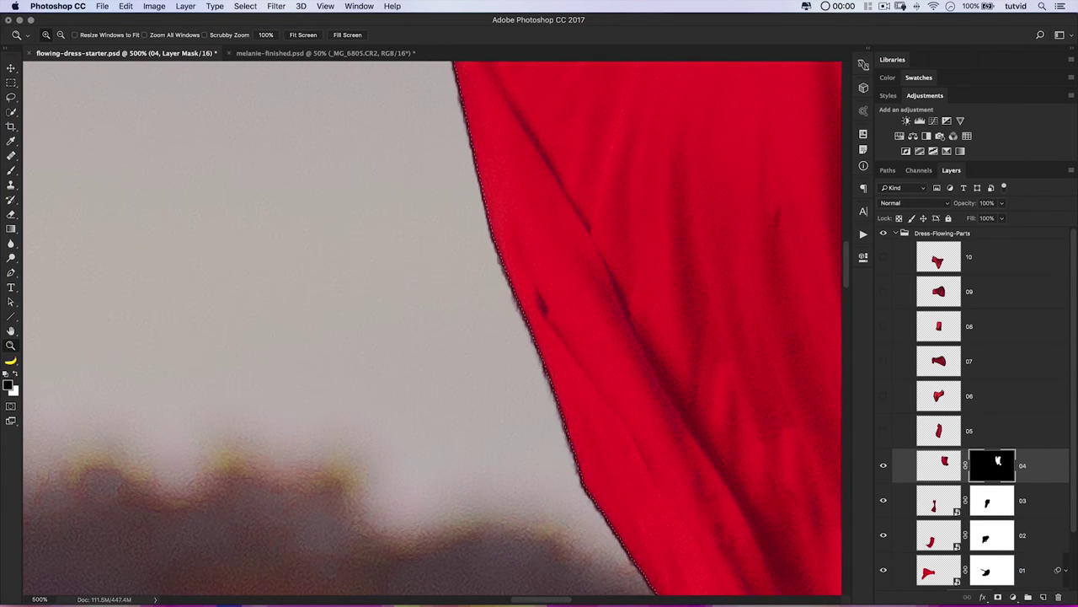
drag(530, 260, 524, 239)
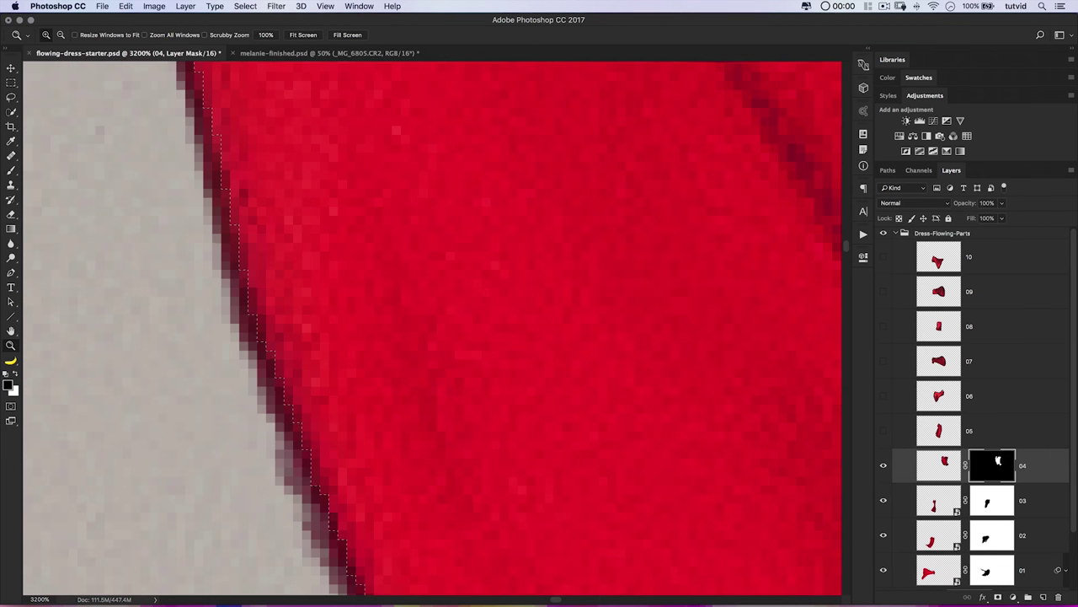
key(super+minus)
key(super+minus)
key(super+minus)
key(super+minus)
key(super+minus)
key(super+minus)
key(super+minus)
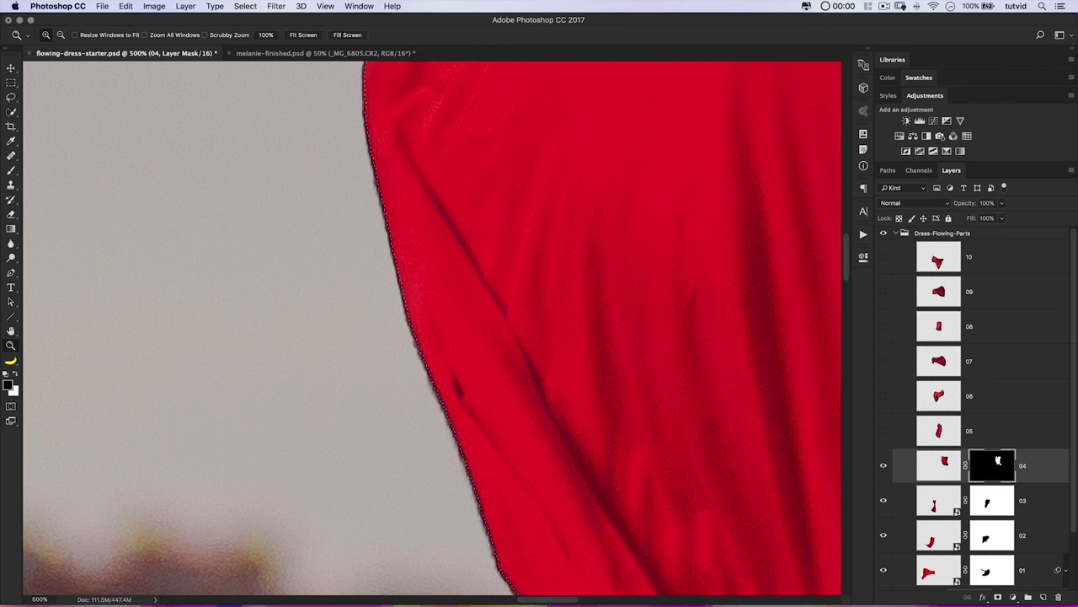
key(super+plus)
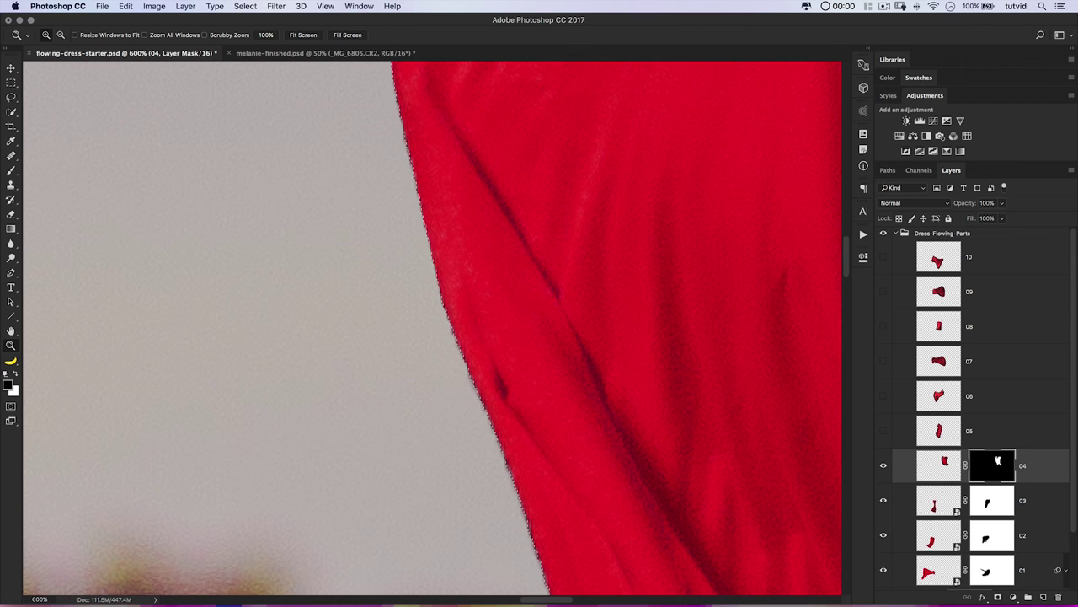
key(super+0)
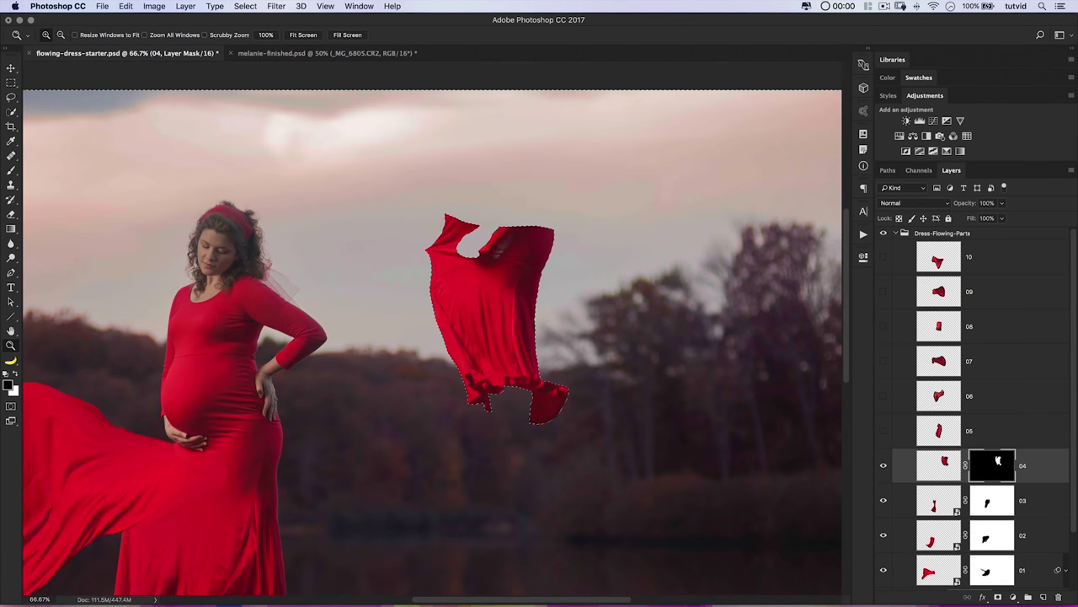
- Shift layer 04's fabric lower and paint white on its mask with a size 60 brush to restore the semi-transparent patches near the top
drag(493, 278, 473, 371)
click(480, 376)
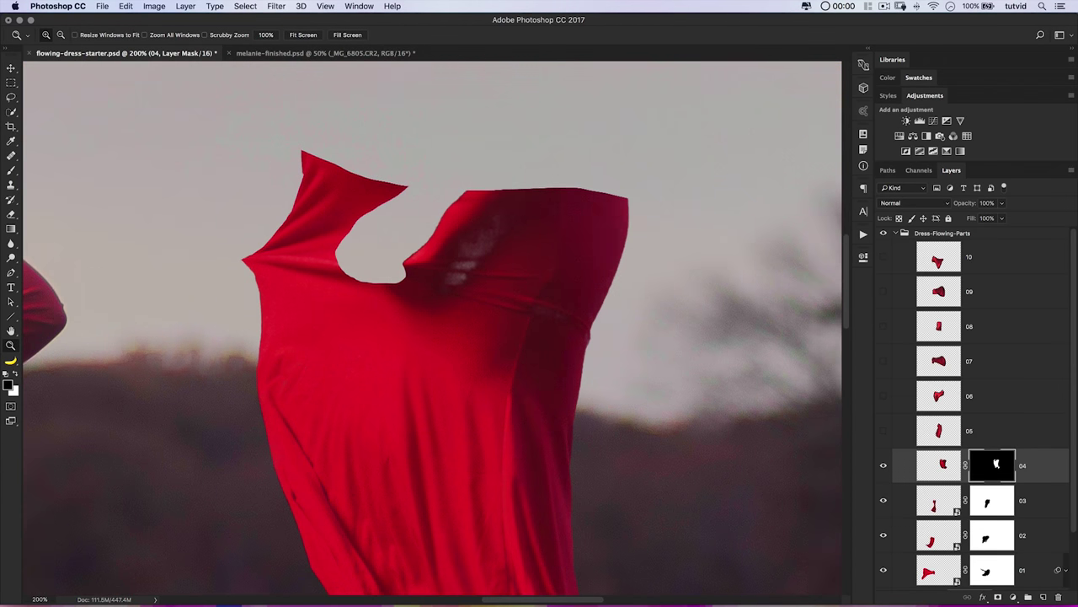
key(b)
key(bracketleft)
key(bracketleft)
key(bracketleft)
key(bracketleft)
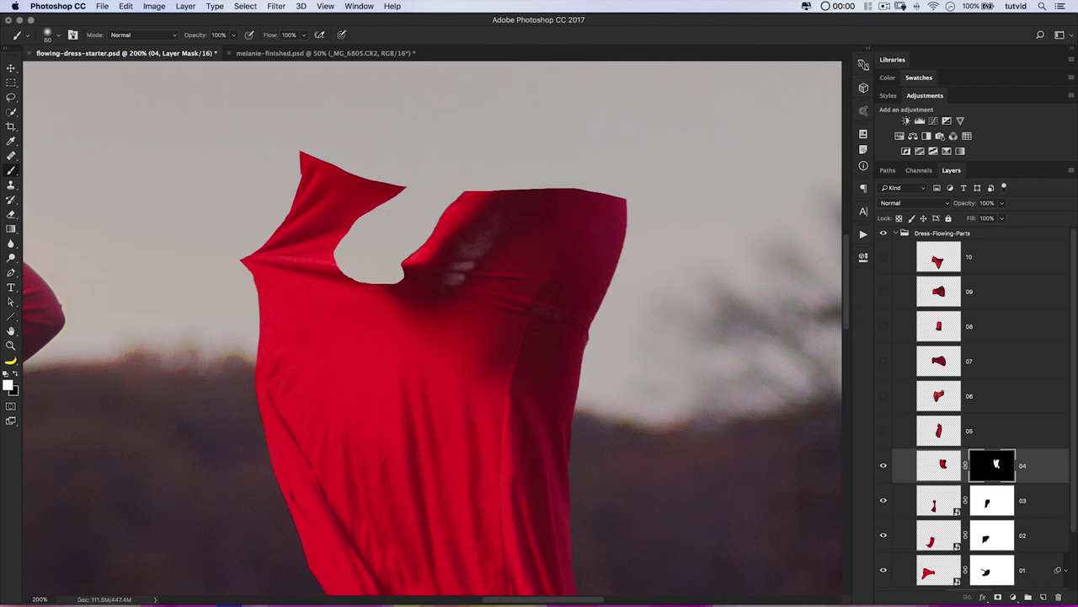
drag(487, 235, 455, 278)
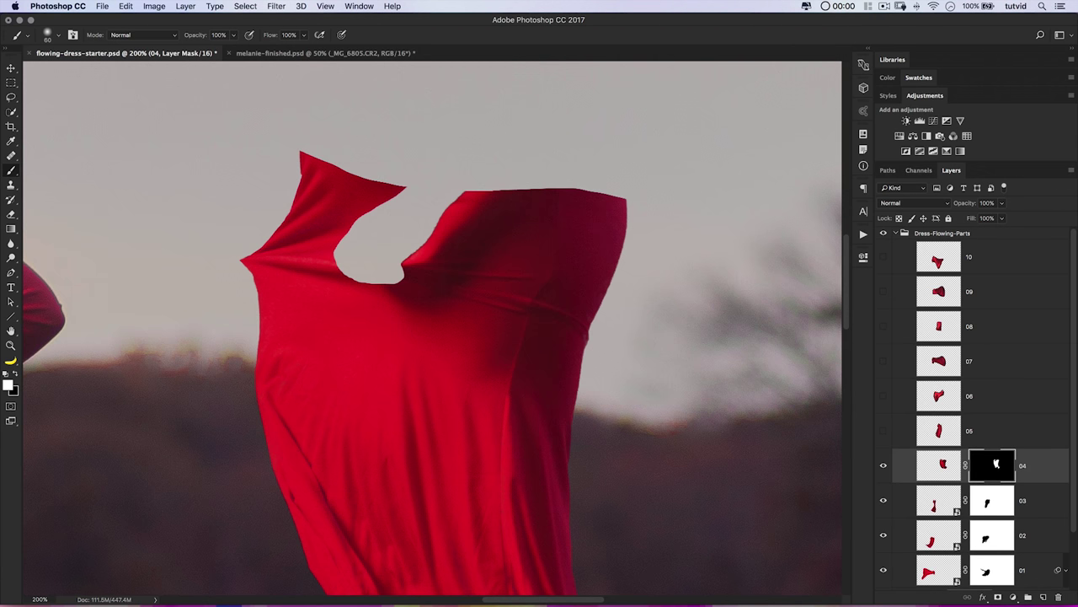
- Check layer 04's cutout down to its hem, and move the fabric lower and closer to the woman's skirt
scroll(432, 369, down, 3)
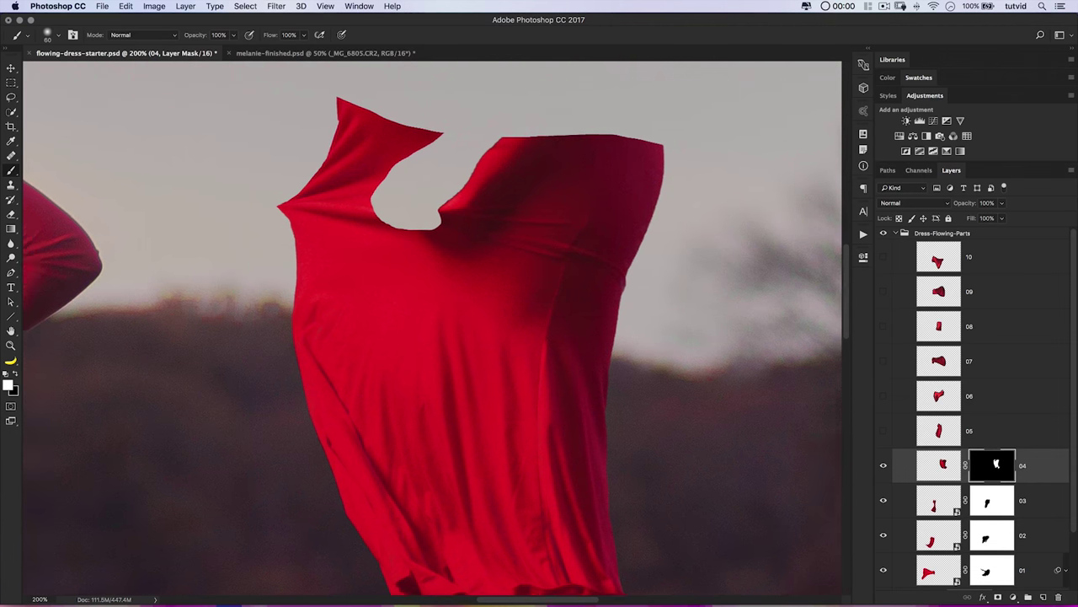
scroll(432, 328, down, 6)
scroll(432, 328, down, 4)
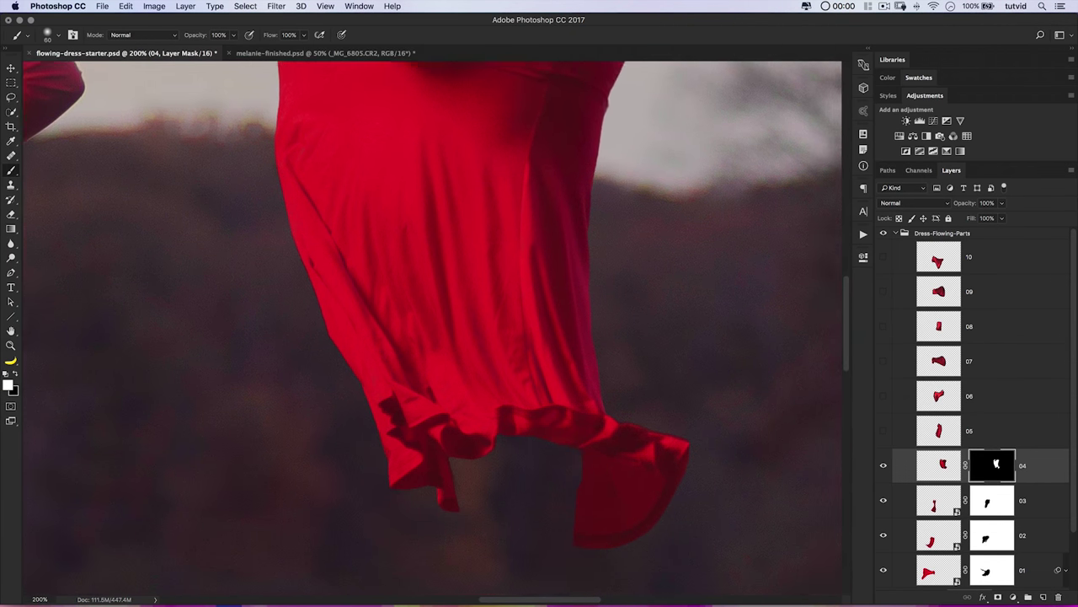
scroll(432, 328, up, 8)
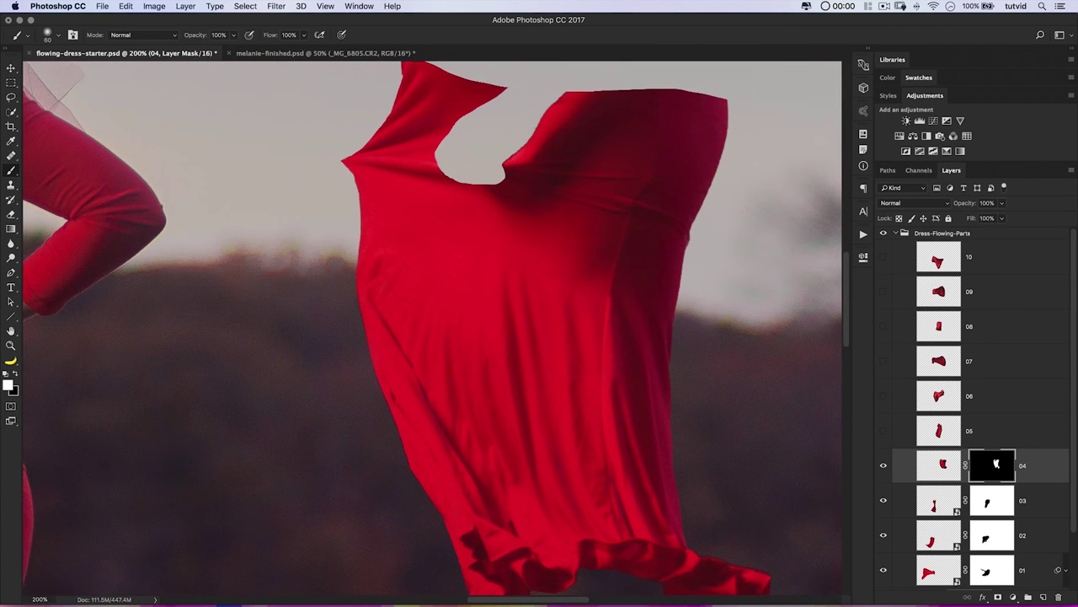
key(super+0)
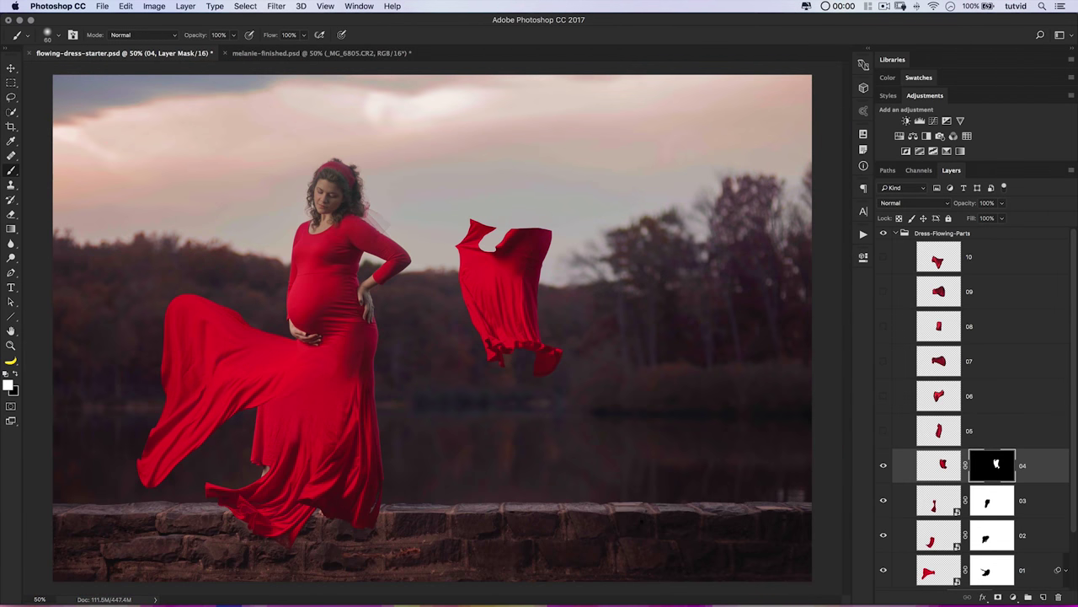
key(v)
scroll(969, 405, down, 2)
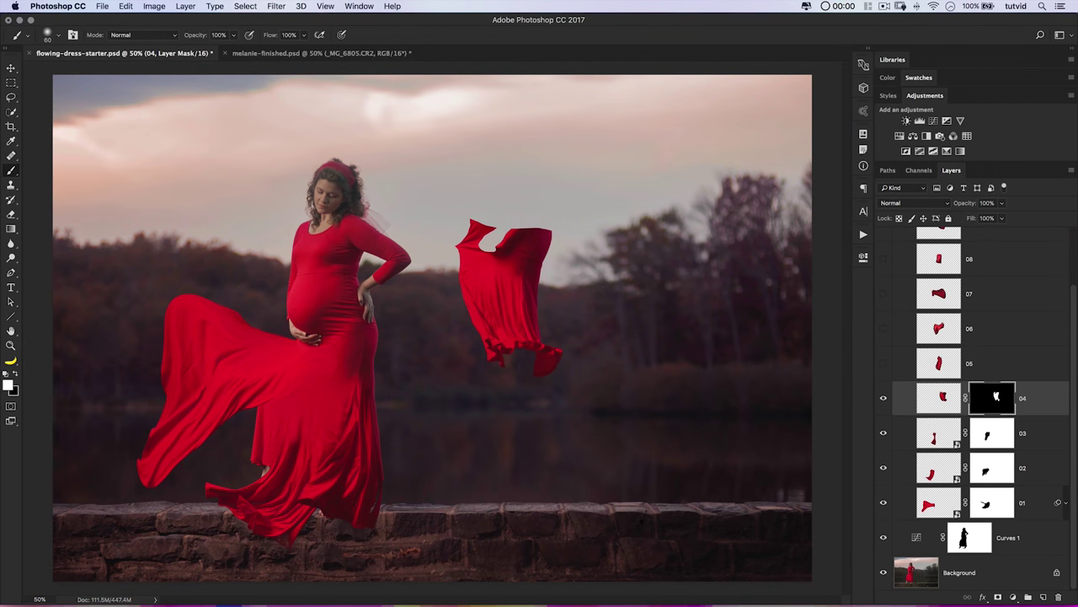
drag(514, 244, 487, 313)
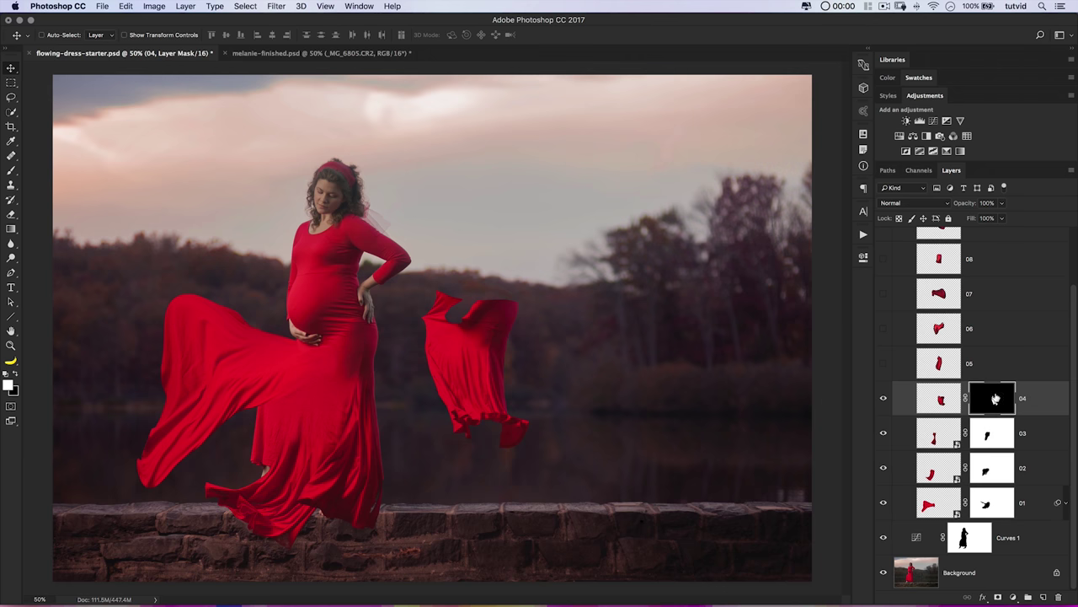
- Open the list of layer commands for layer 04
right_click(1039, 393)
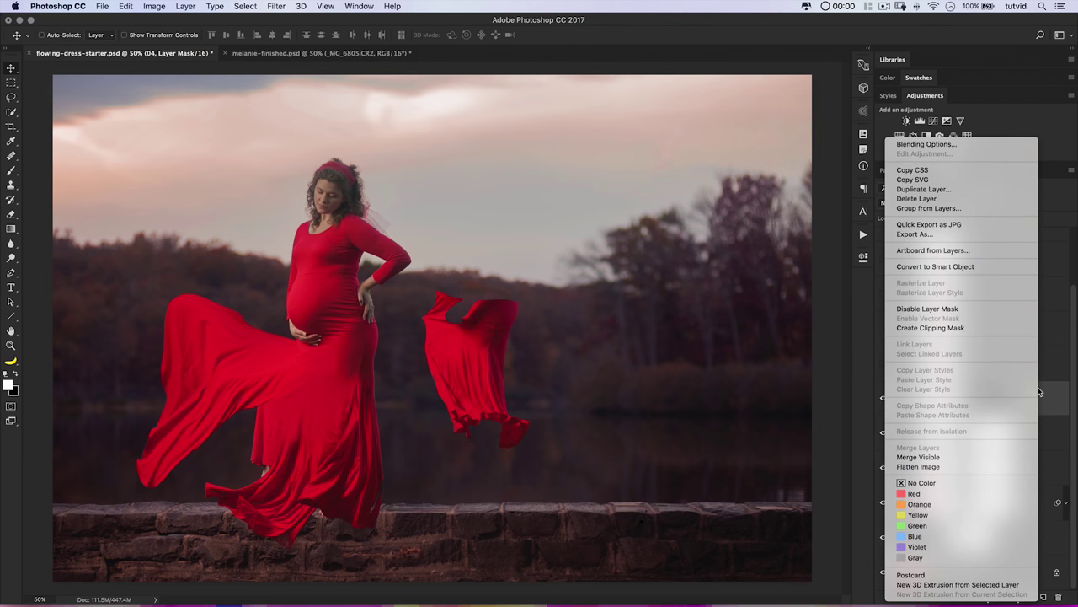
- Convert layer 04 to a smart object, then rotate, stretch and position its fabric over the lower left side of the skirt
click(941, 267)
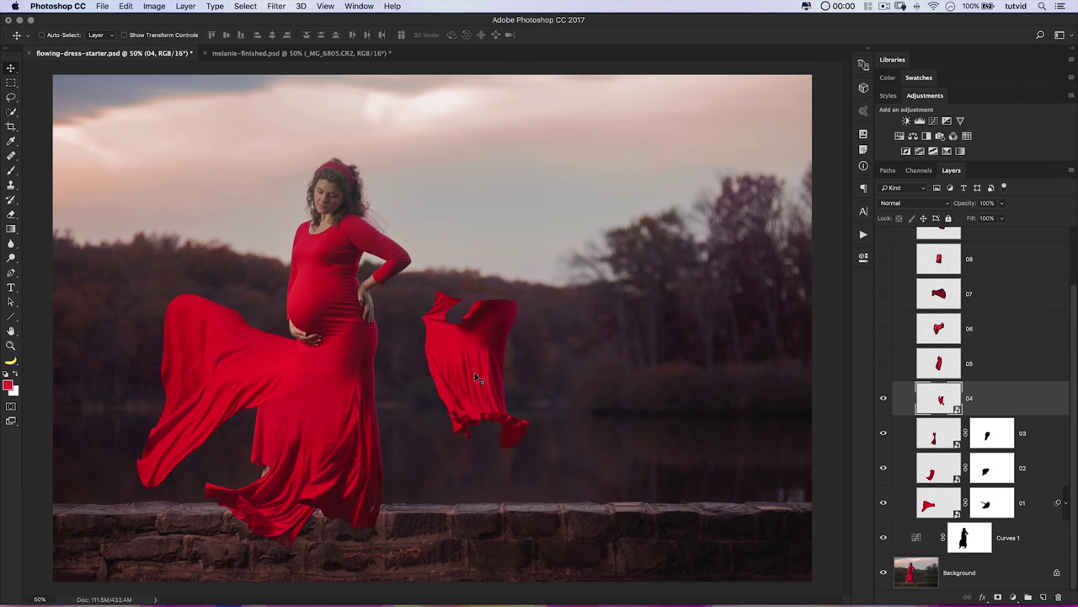
drag(489, 364, 510, 365)
key(ctrl+t)
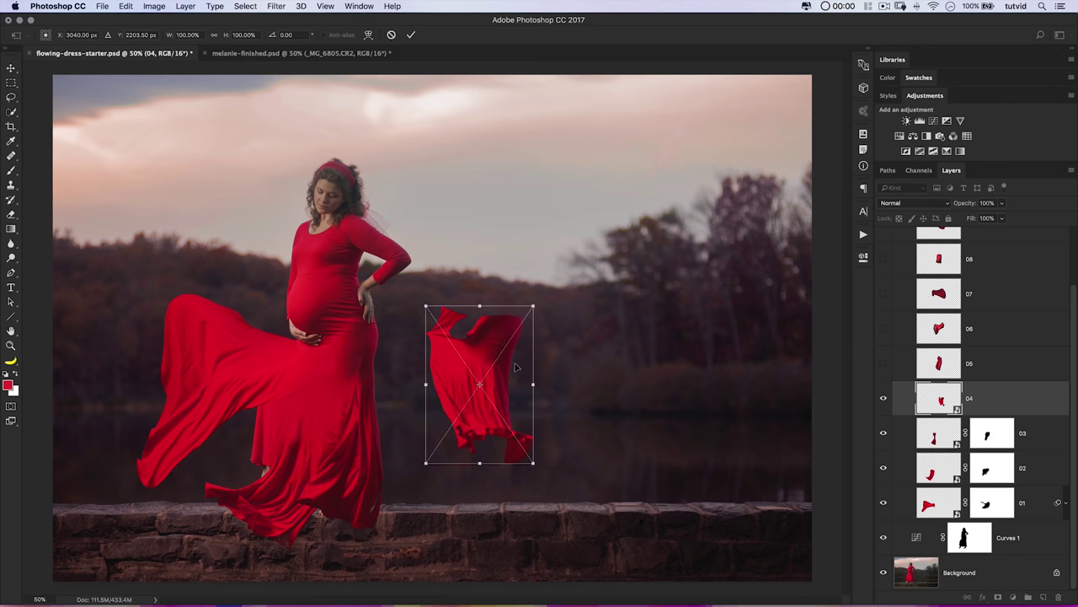
mouse_move(536, 462)
mouse_down()
mouse_move(551, 470)
mouse_move(519, 474)
mouse_up()
drag(508, 390, 346, 470)
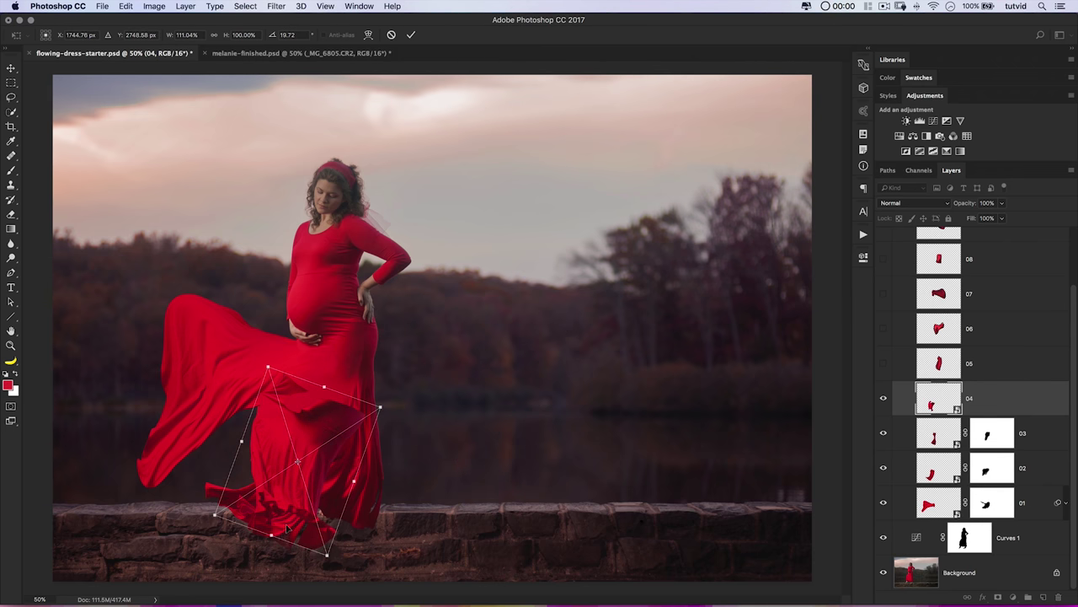
drag(271, 535, 257, 568)
drag(315, 487, 266, 477)
key(Return)
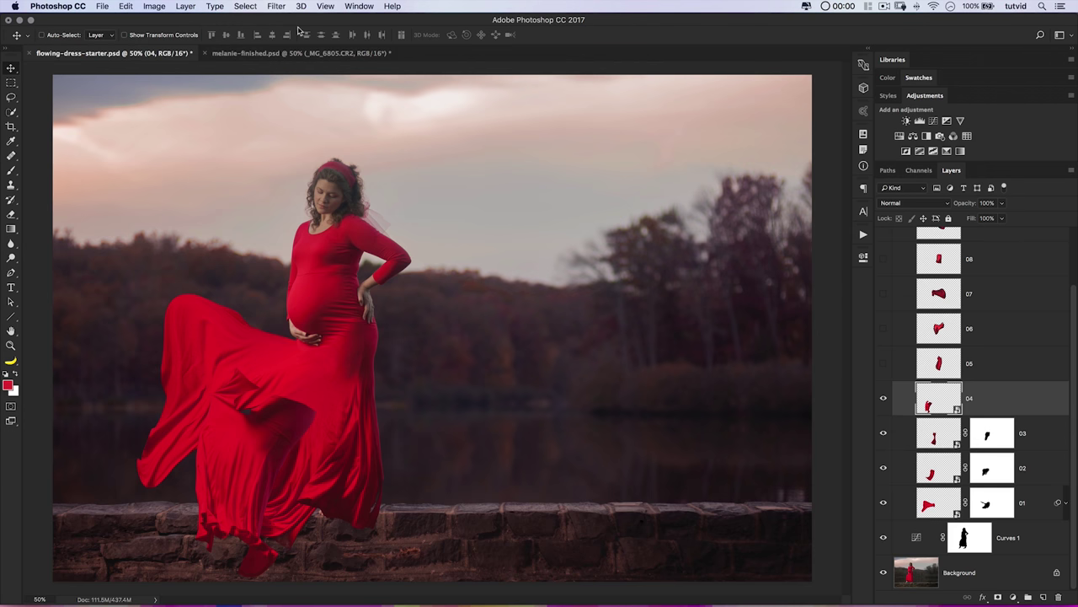
- Liquify layer 04 with a size 700 Forward Warp brush, pushing the fabric's upper left edge to the right
click(274, 6)
click(568, 222)
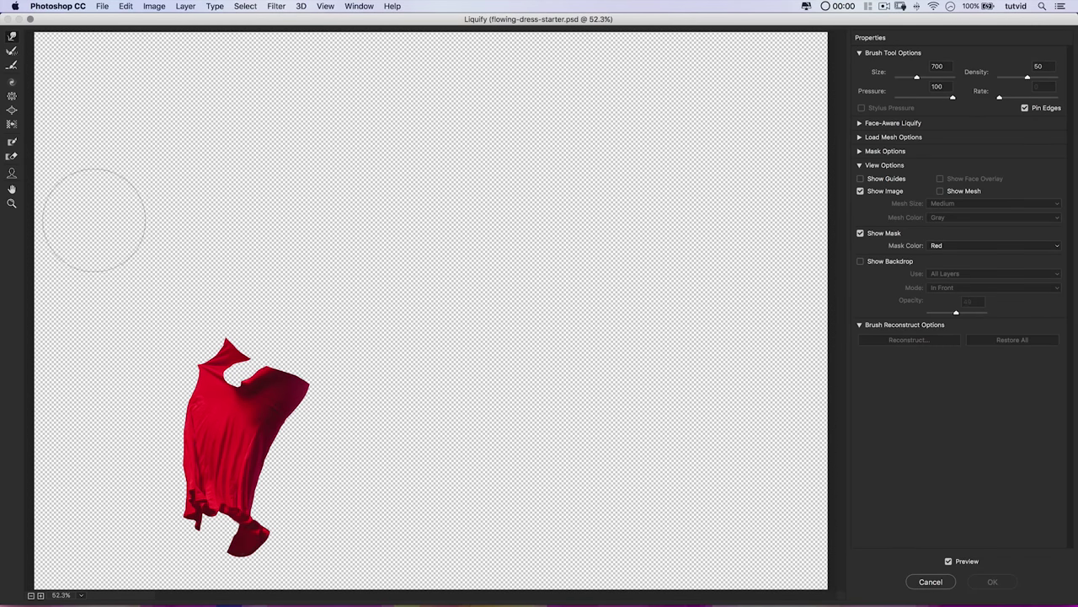
mouse_move(210, 365)
mouse_down()
mouse_move(242, 369)
mouse_move(234, 343)
mouse_move(250, 356)
mouse_move(207, 360)
mouse_move(221, 364)
mouse_move(187, 391)
mouse_move(201, 401)
mouse_move(176, 430)
mouse_move(186, 428)
mouse_move(181, 441)
mouse_move(235, 364)
mouse_move(249, 354)
mouse_move(250, 366)
mouse_move(261, 366)
mouse_move(216, 389)
mouse_move(282, 367)
mouse_up()
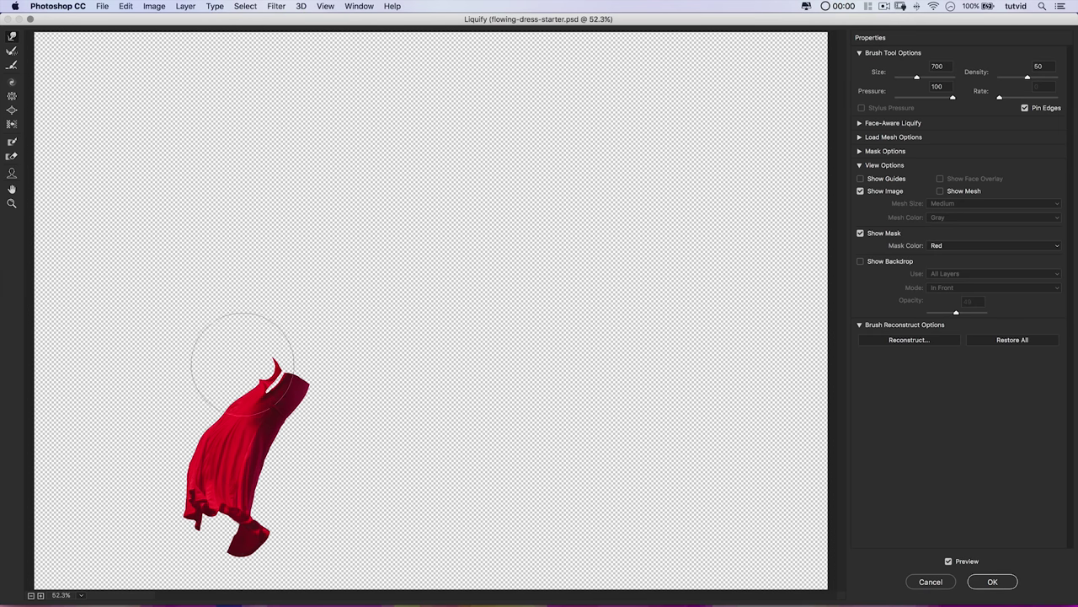
click(12, 64)
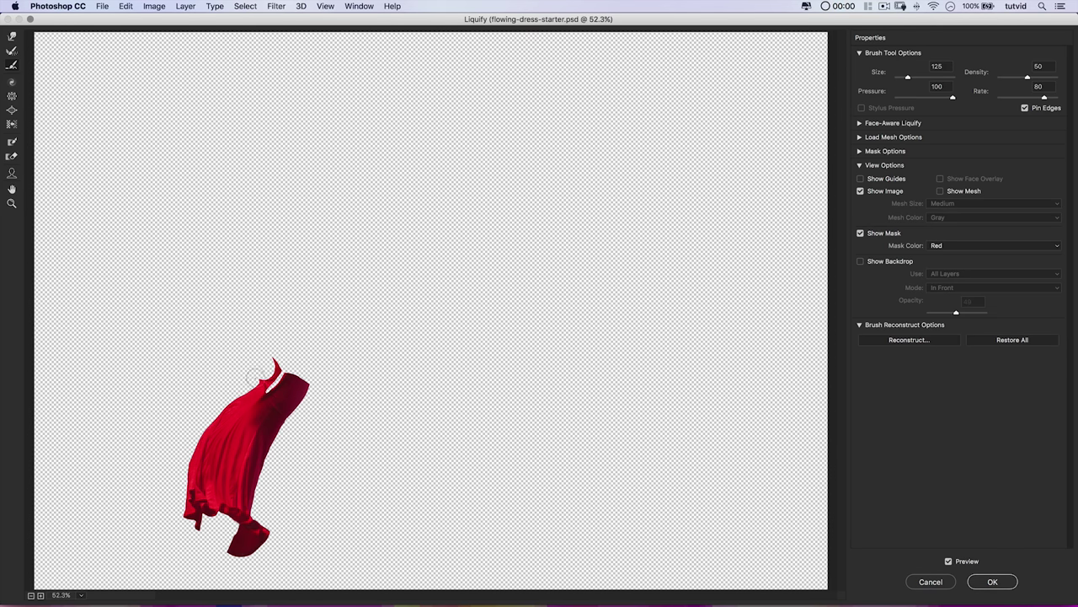
click(1008, 585)
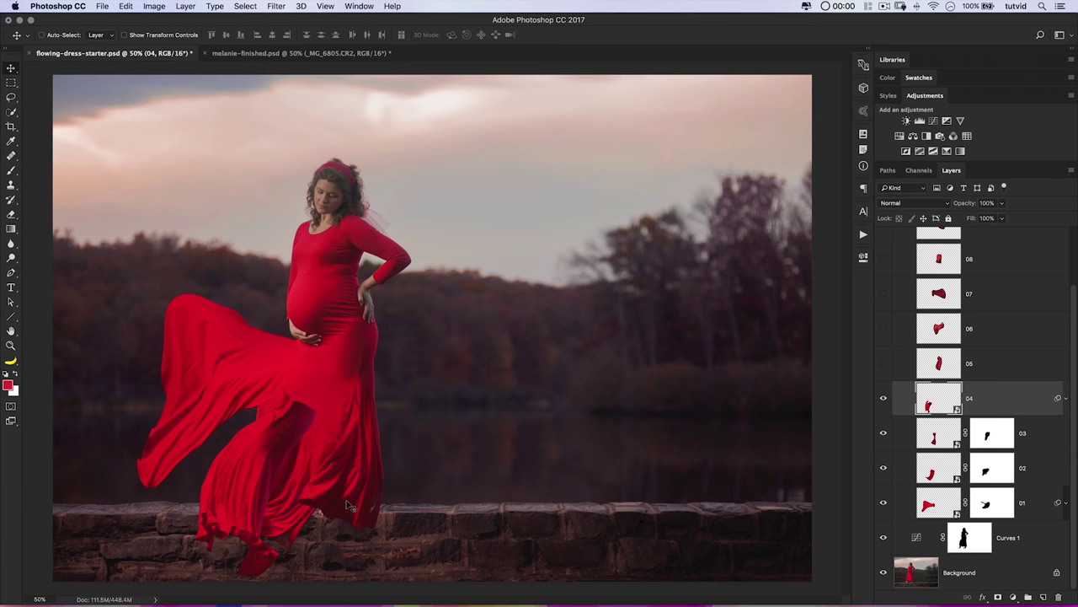
- Nudge layer 04's fabric slightly down and to the left and give the layer a white mask
mouse_move(299, 438)
mouse_down()
mouse_move(228, 472)
mouse_move(303, 434)
mouse_move(270, 454)
mouse_move(279, 444)
mouse_up()
click(995, 595)
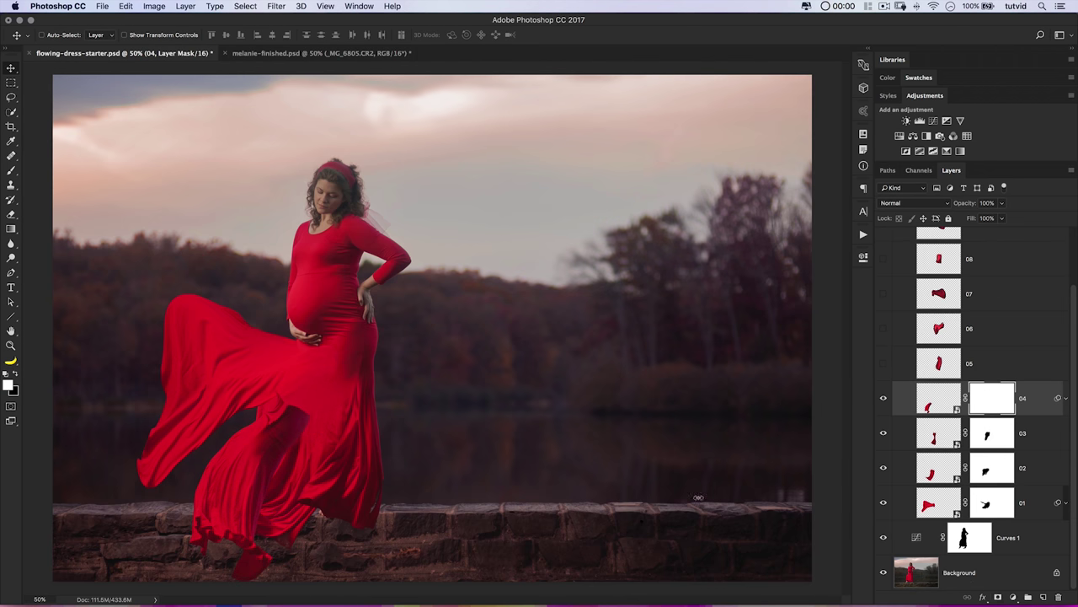
- Paint black on layer 04's mask with an enlarged brush to hide the fabric's upper part where it overlaps the skirt
key(z)
click(265, 427)
drag(298, 438, 569, 399)
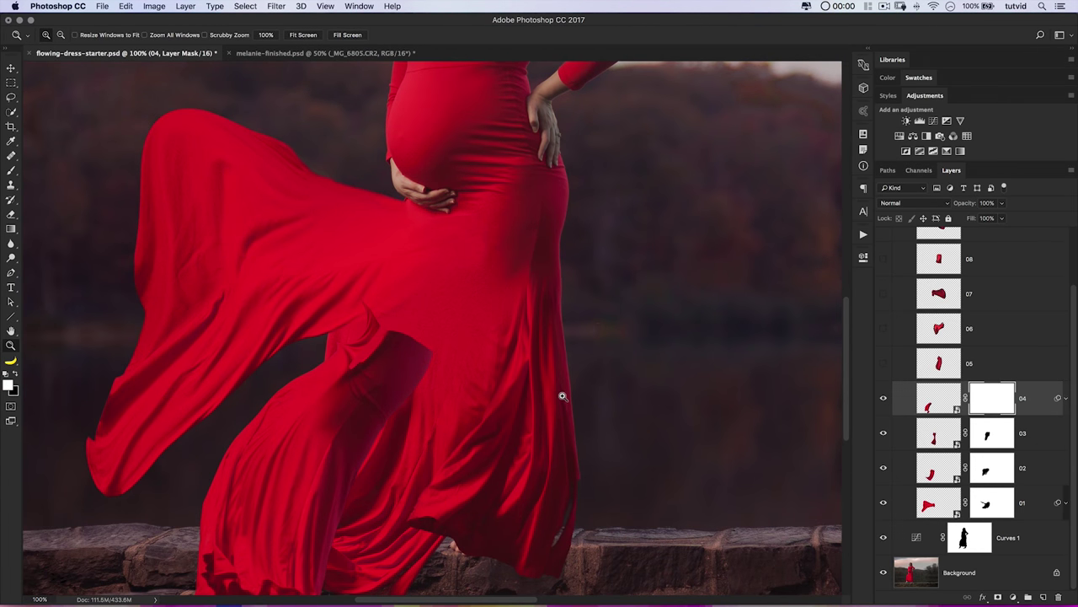
key(b)
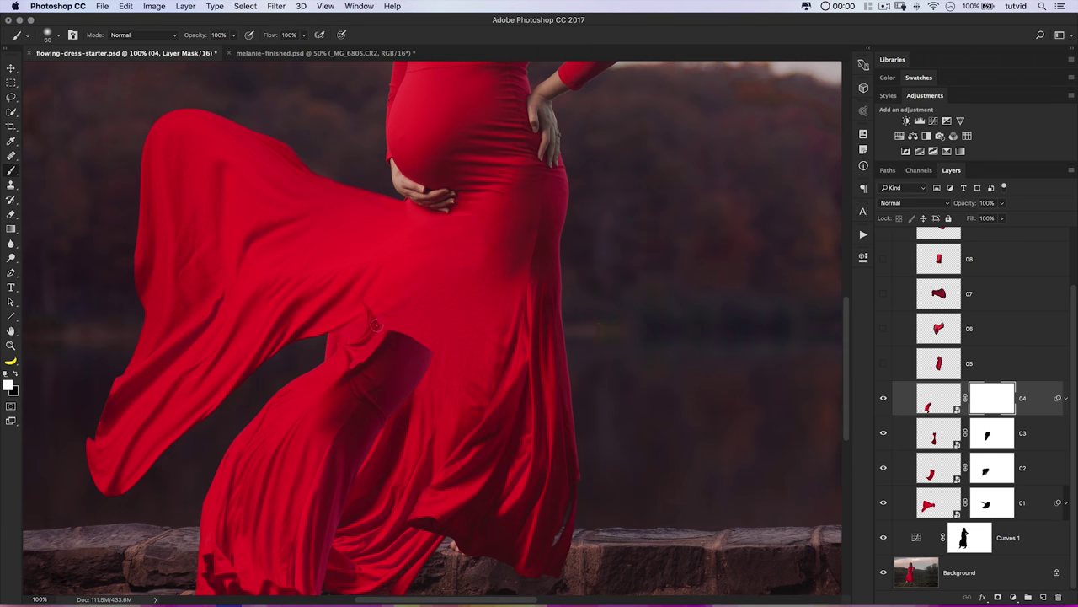
click(16, 375)
key(bracketright)
key(bracketright)
key(bracketright)
key(bracketright)
key(bracketright)
drag(382, 312, 421, 325)
key(bracketright)
key(bracketright)
key(bracketright)
mouse_move(428, 379)
mouse_down()
mouse_move(396, 451)
mouse_move(397, 407)
mouse_move(419, 392)
mouse_move(345, 394)
mouse_move(346, 403)
mouse_move(369, 381)
mouse_move(340, 414)
mouse_move(397, 429)
mouse_up()
- Paint white on layer 04's mask with a 125 px brush to restore fabric along the overlap with the skirt
key(x)
key(bracketleft)
key(bracketleft)
key(bracketleft)
key(bracketleft)
key(bracketleft)
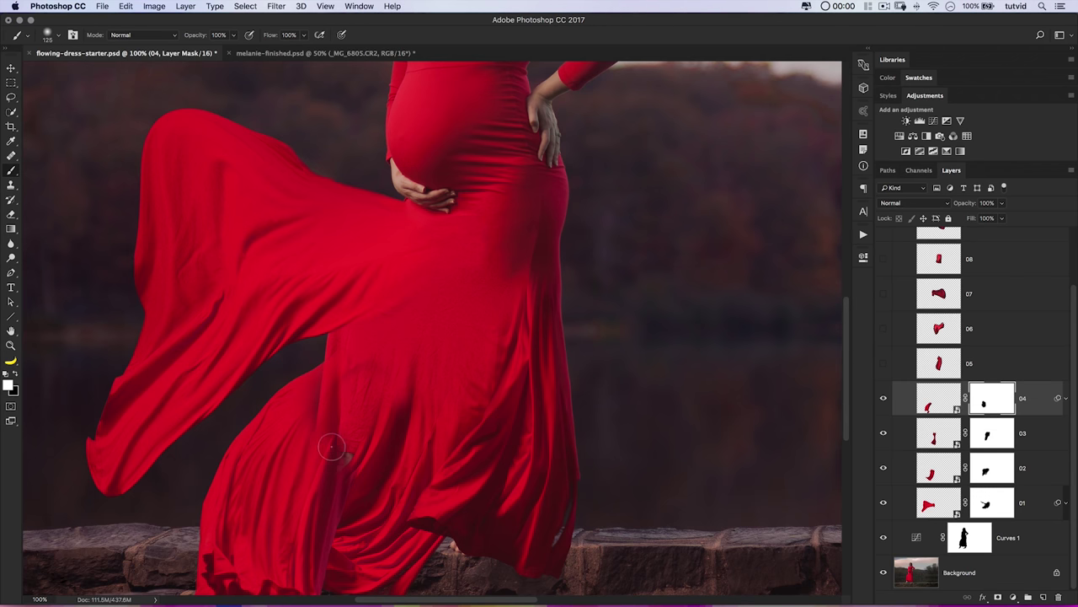
mouse_move(323, 417)
mouse_down()
mouse_move(340, 380)
mouse_move(324, 465)
mouse_up()
- Shift layer 04's fabric slightly up and right and blend its upper edge by painting its mask black with a 175 px brush
key(v)
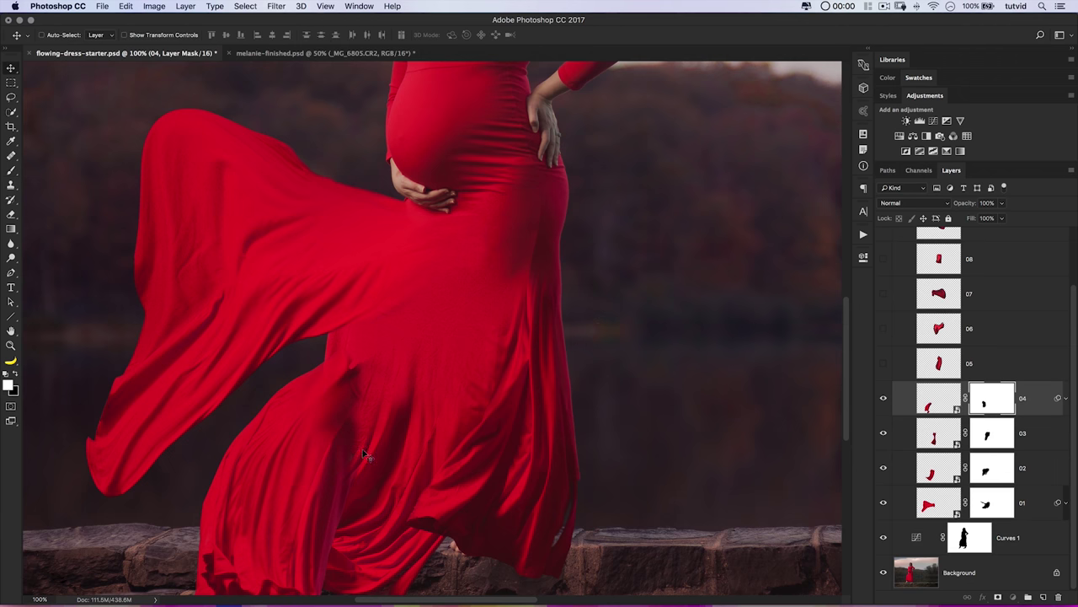
drag(333, 413, 347, 402)
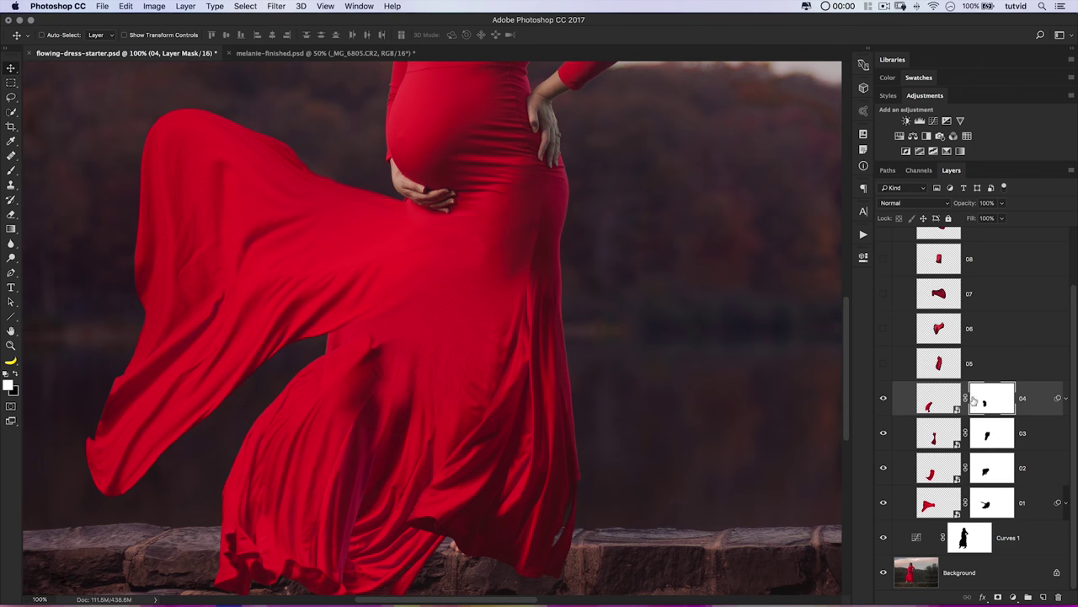
key(b)
key(x)
key(bracketright)
key(bracketright)
mouse_move(389, 407)
mouse_down()
mouse_move(373, 380)
mouse_move(378, 354)
mouse_move(389, 391)
mouse_up()
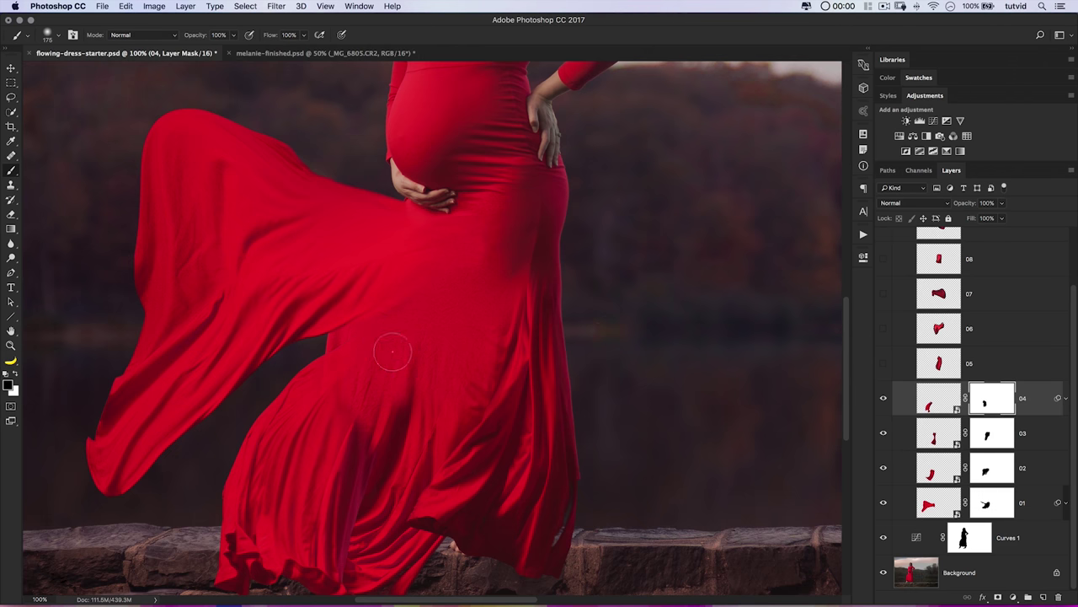
- Touch up layer 04's mask in white with a 70 px brush
key(x)
key(bracketleft)
key(bracketleft)
key(bracketleft)
key(bracketleft)
key(bracketleft)
key(bracketleft)
key(super+minus)
key(super+minus)
key(super+minus)
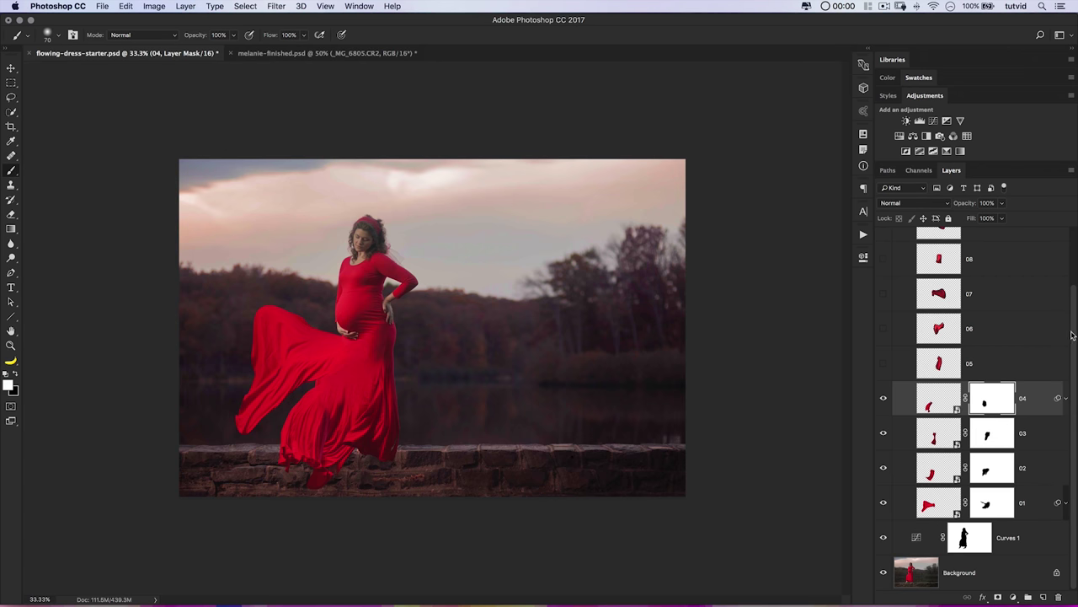
drag(1068, 316, 1070, 246)
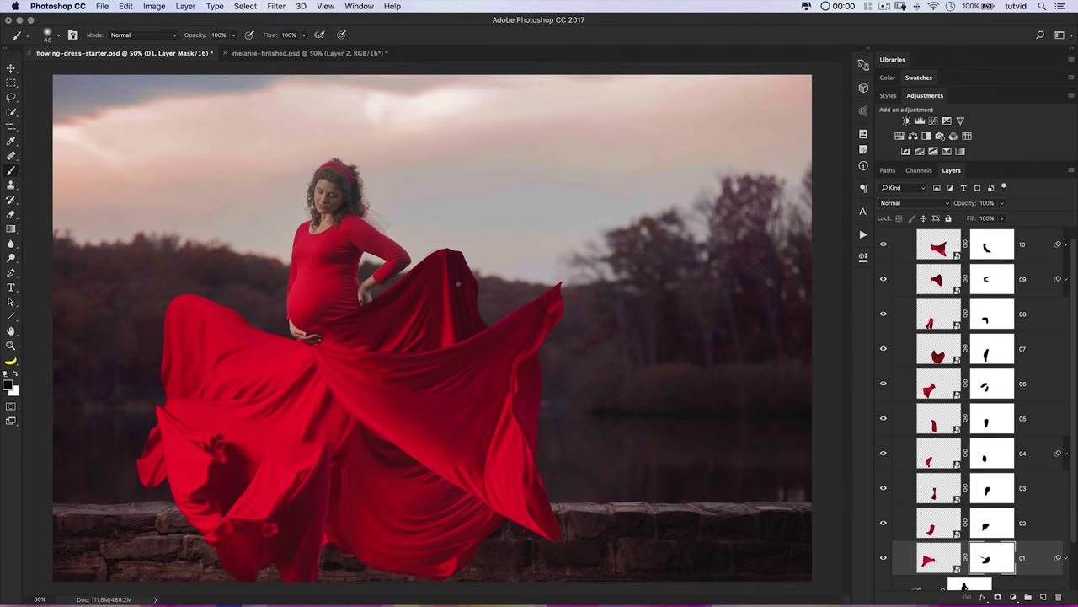
- Collapse the Dress-Flowing-Parts group and compare the image with the group hidden and shown
key(v)
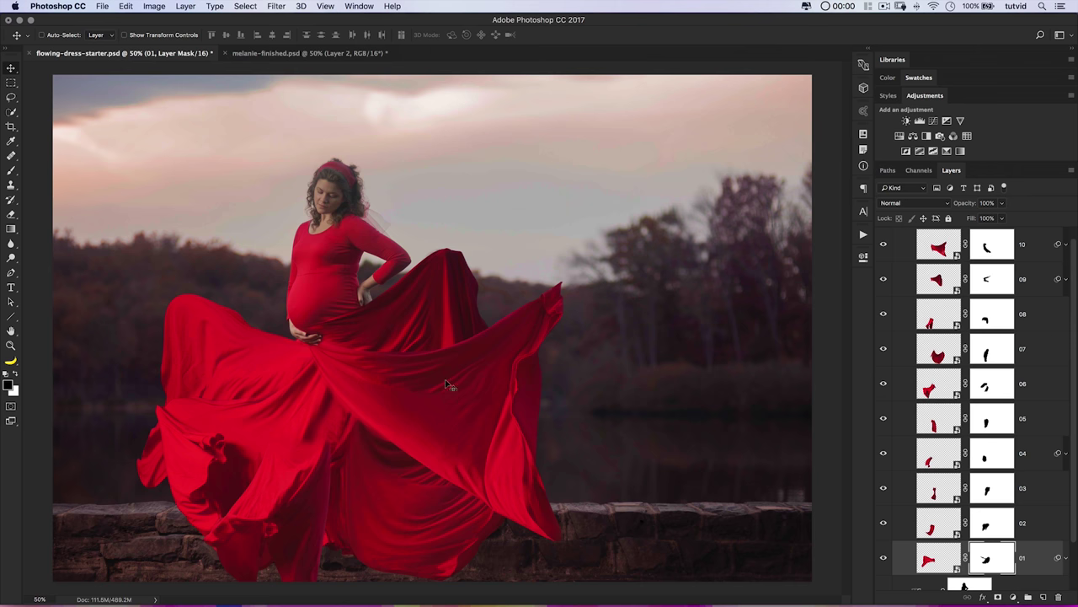
scroll(943, 394, up, 1)
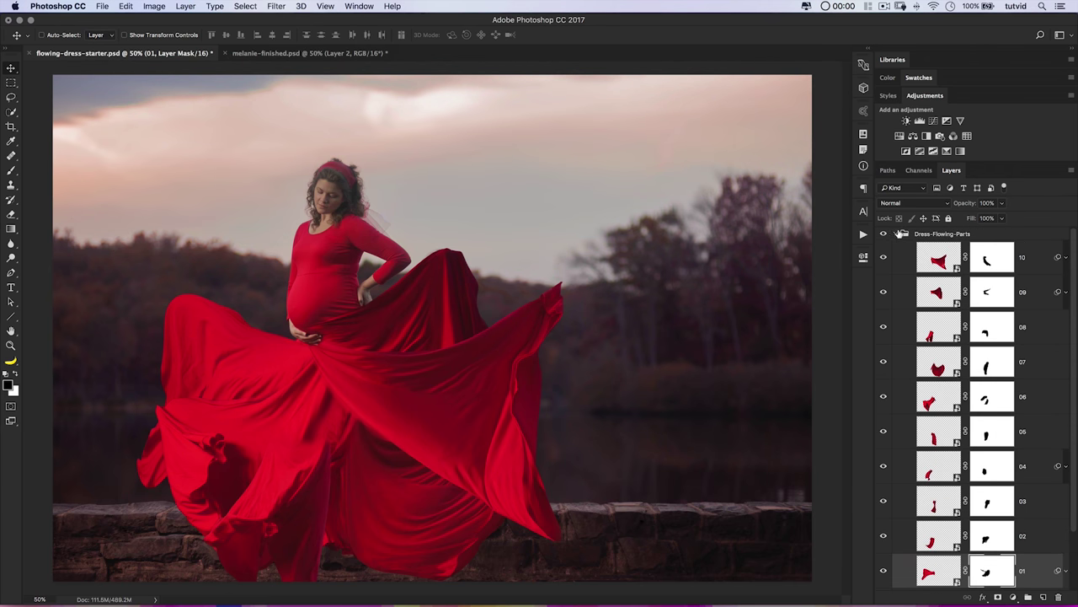
click(891, 236)
click(893, 235)
click(885, 235)
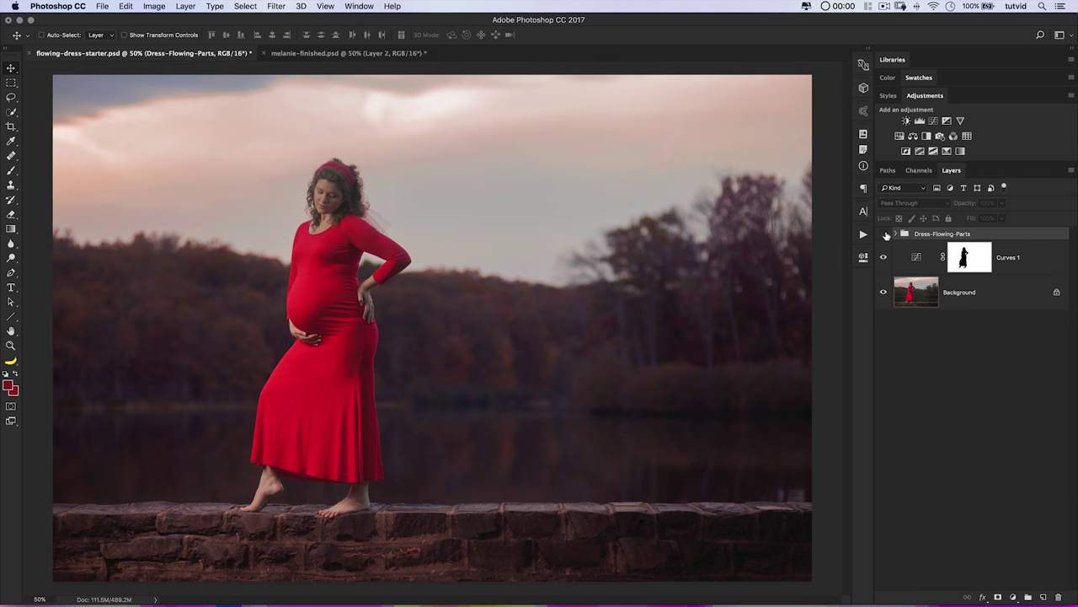
click(885, 235)
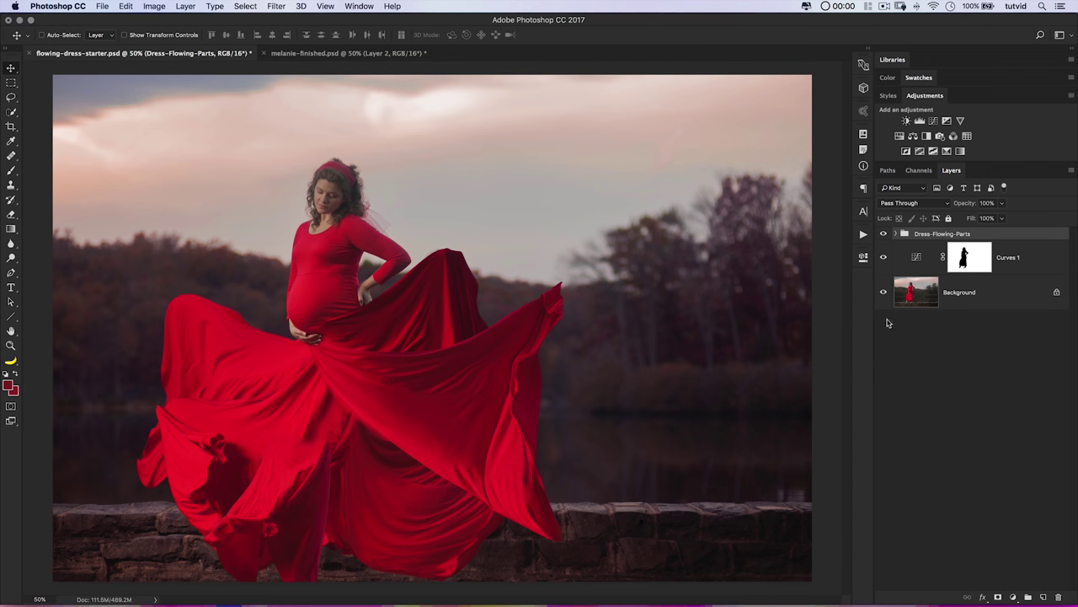
- Add a black (000000) Solid Color fill layer above Curves 1 and fill its mask with black
click(922, 258)
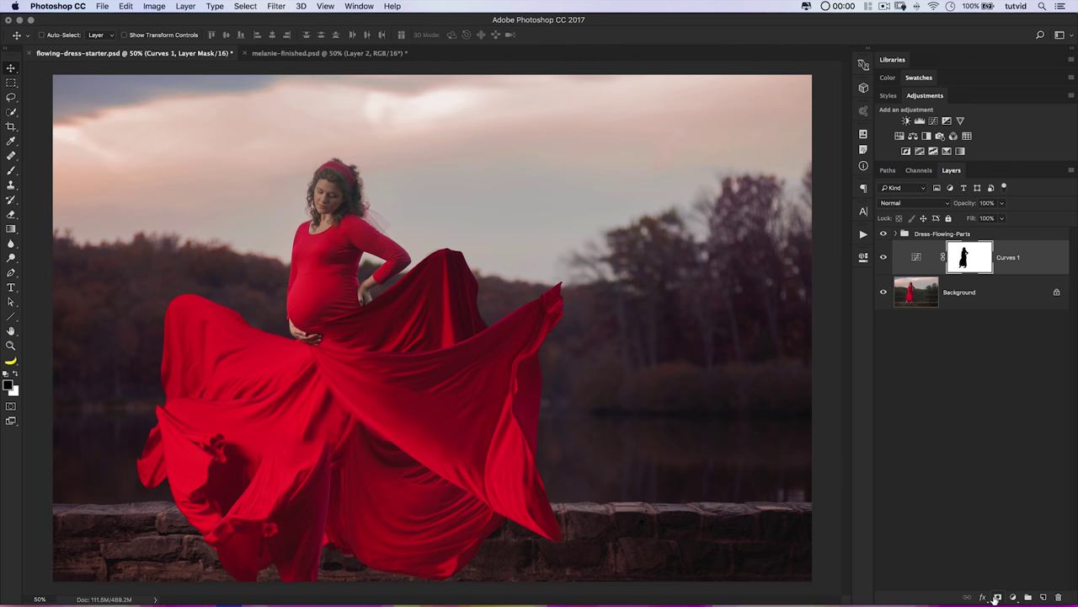
click(1014, 597)
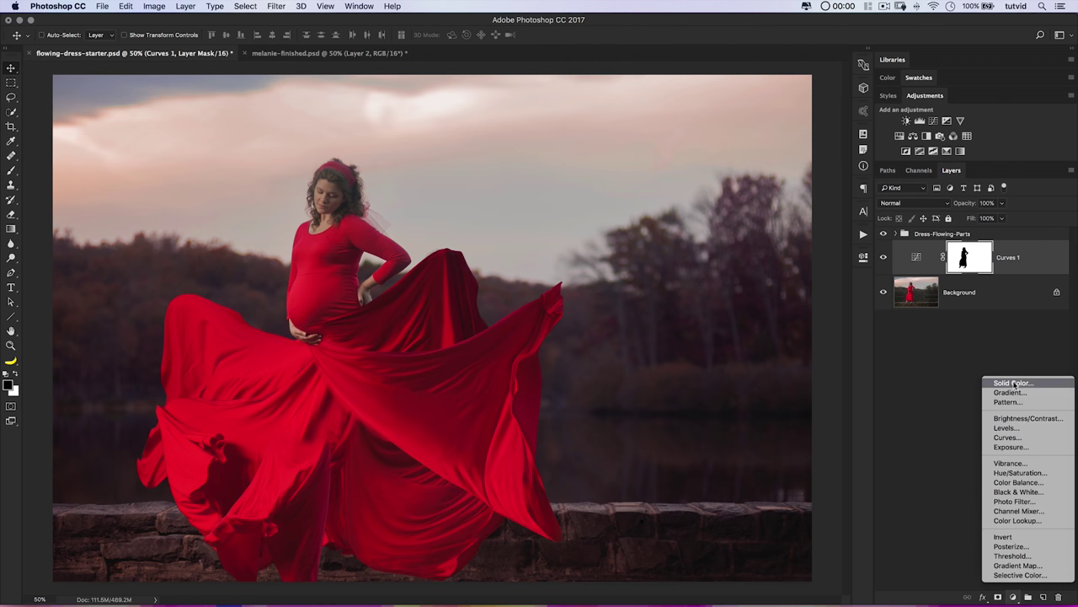
click(1014, 384)
drag(288, 279, 329, 336)
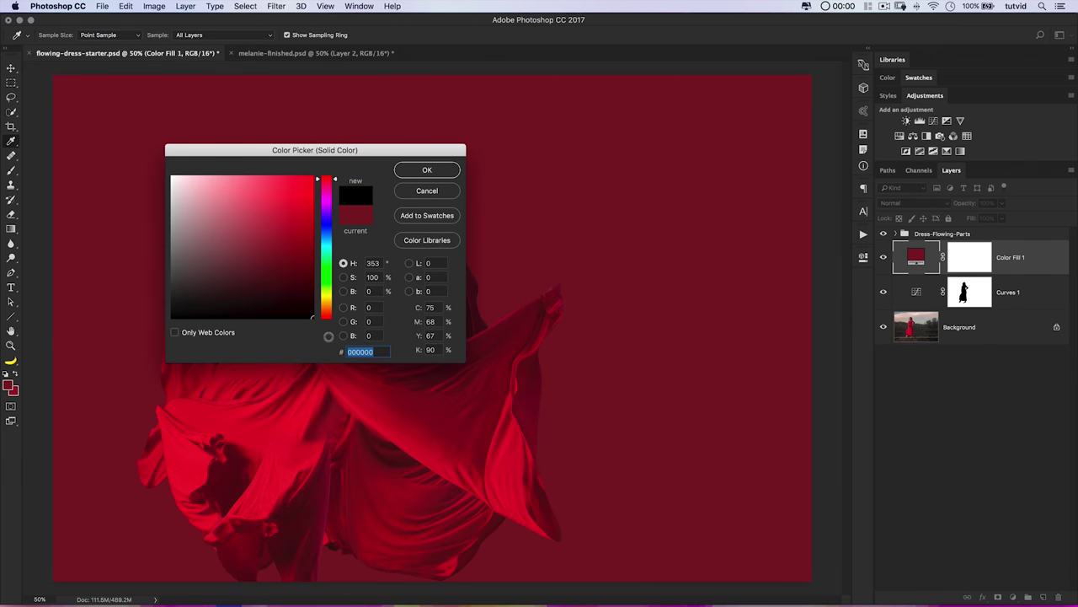
click(452, 173)
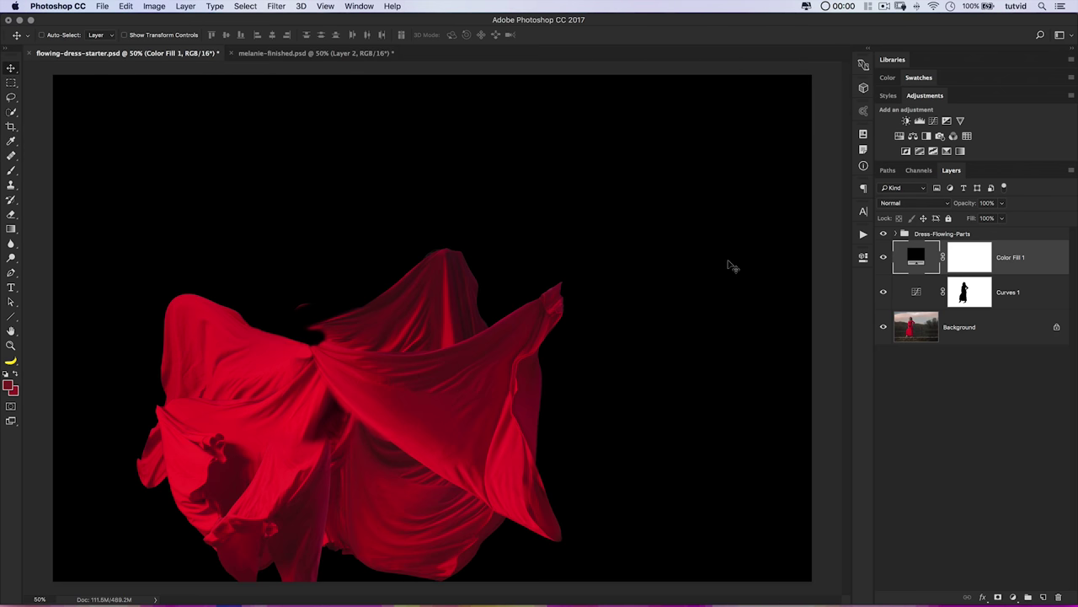
click(967, 256)
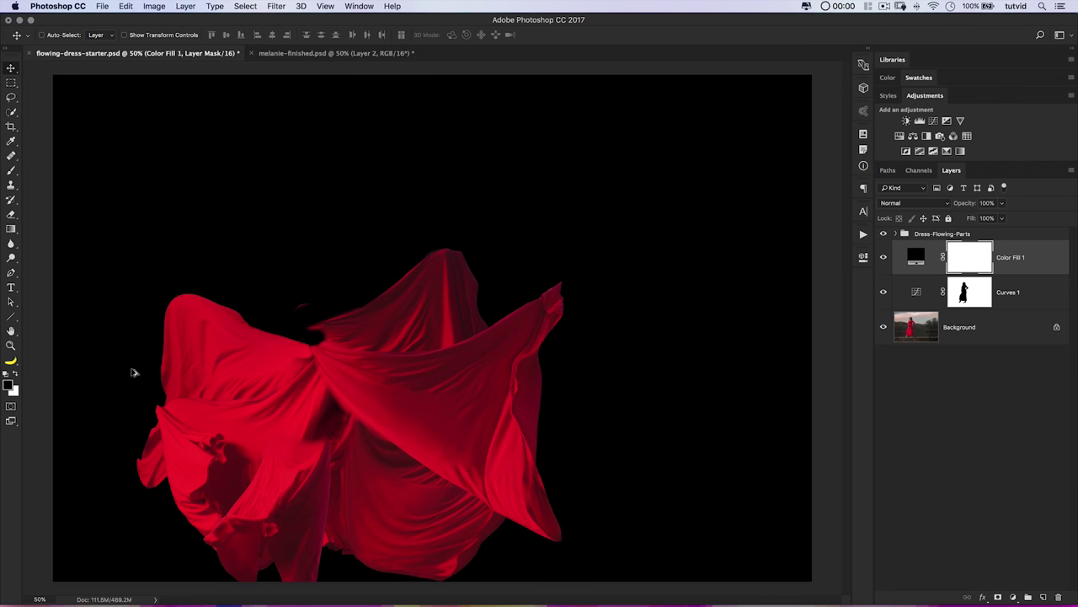
key(alt+BackSpace)
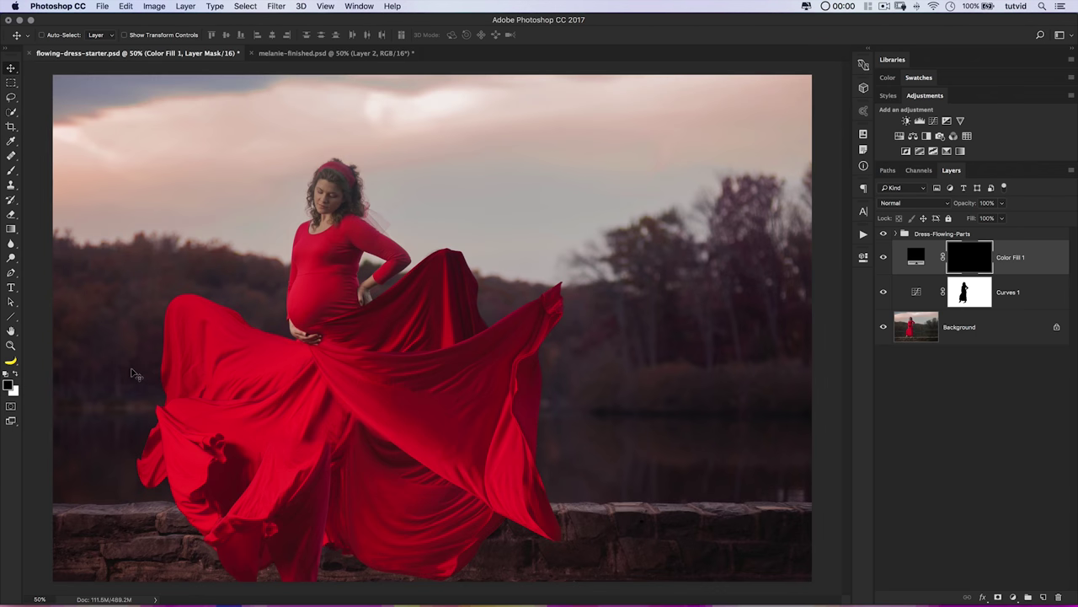
- Expand the Dress-Flowing-Parts group, select fabric layer 08 and toggle its visibility to check which area it covers
click(895, 234)
click(945, 237)
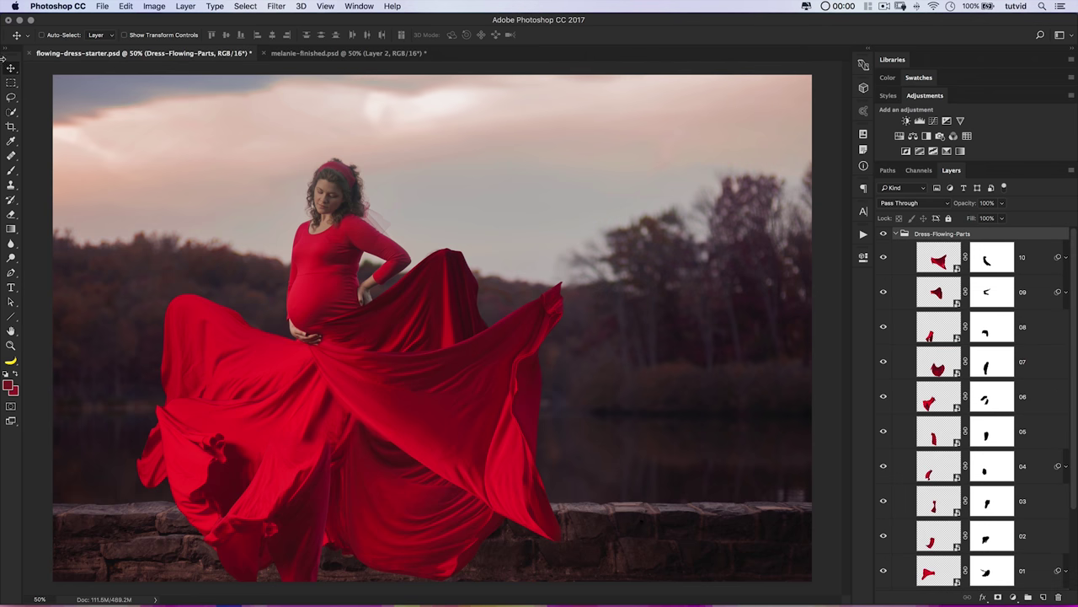
key(super)
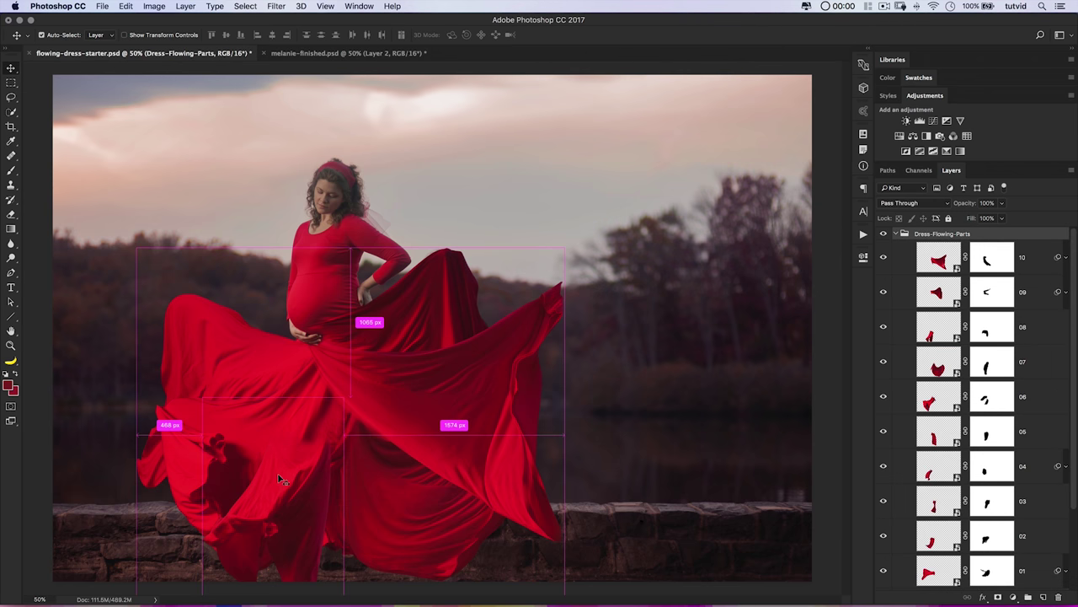
super+click(271, 490)
click(882, 329)
click(882, 328)
click(882, 329)
click(882, 328)
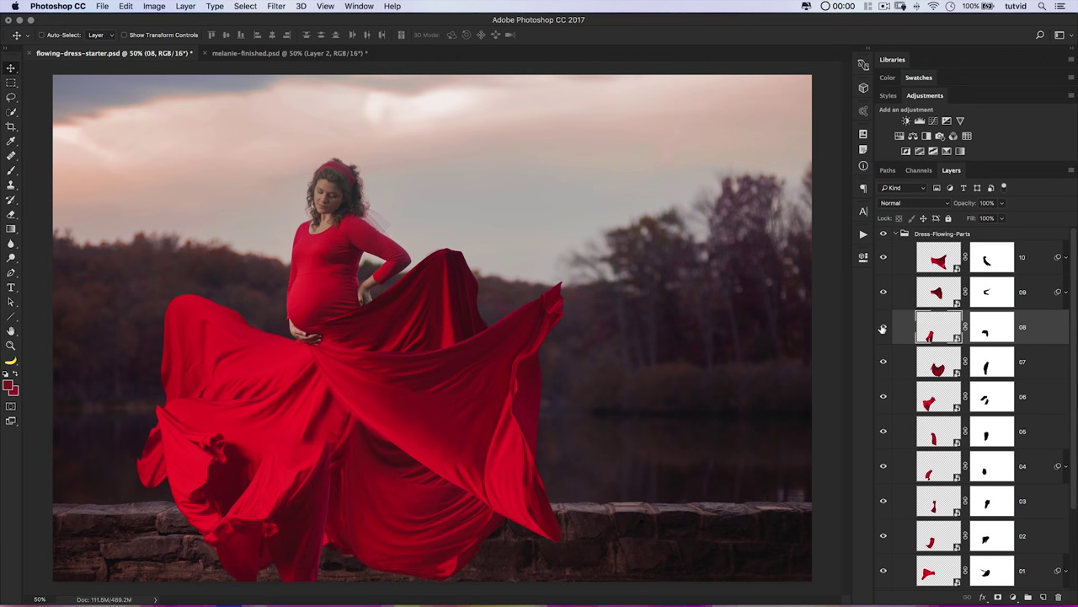
- Fill layer 08's mask with white to reveal the entire fabric piece
click(989, 325)
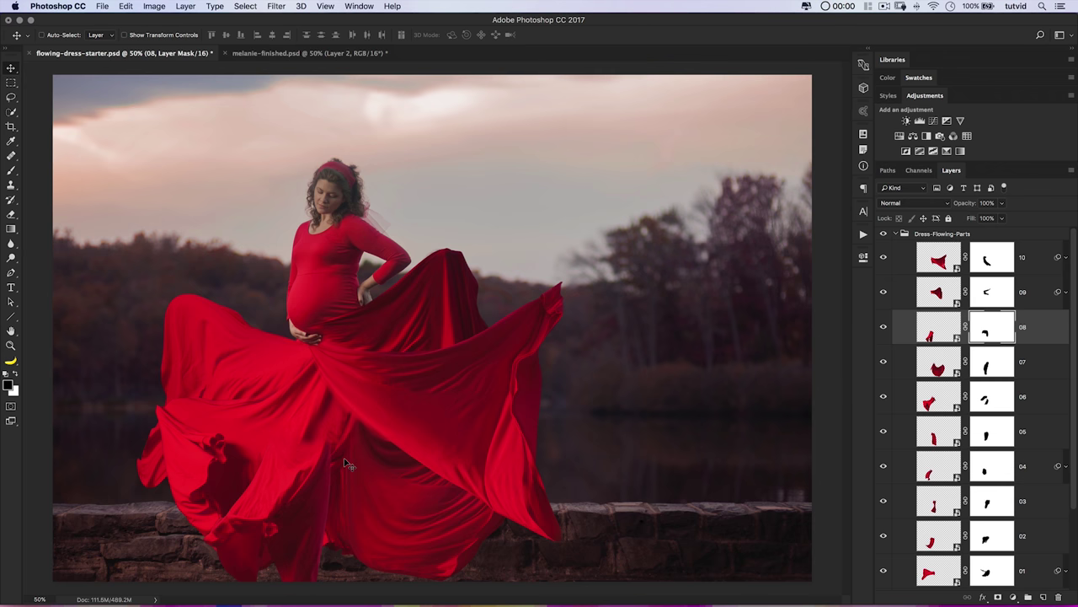
key(b)
key(x)
key(bracketright)
key(bracketright)
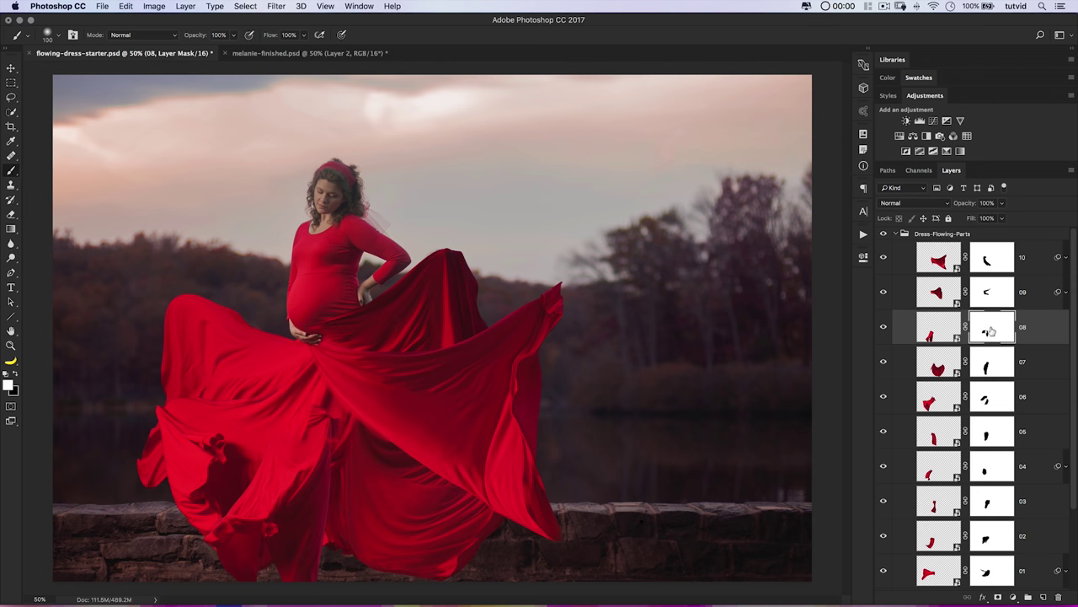
key(alt+BackSpace)
click(938, 335)
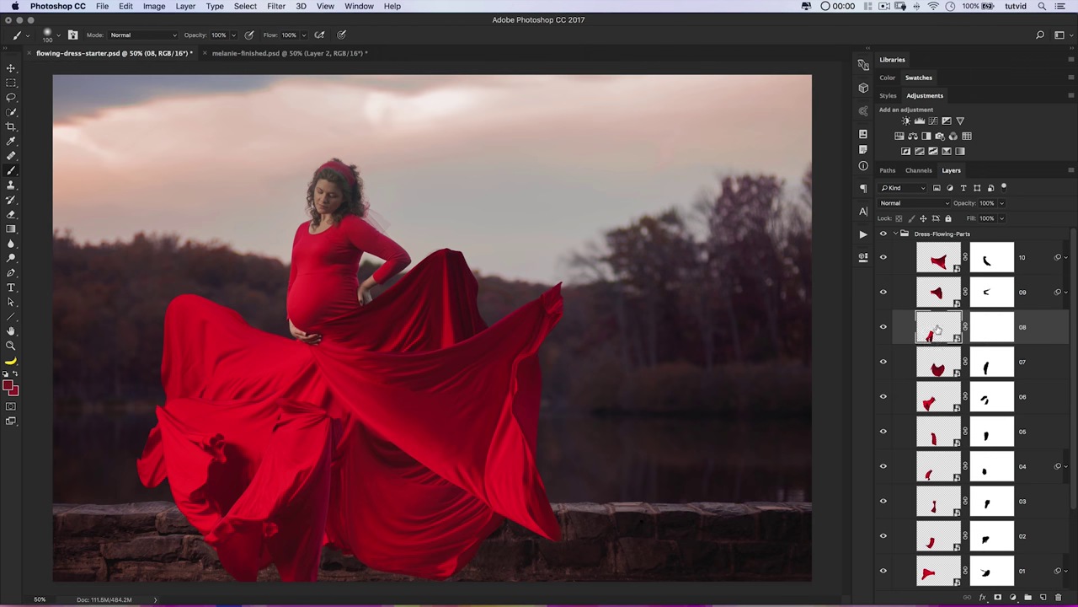
key(super+t)
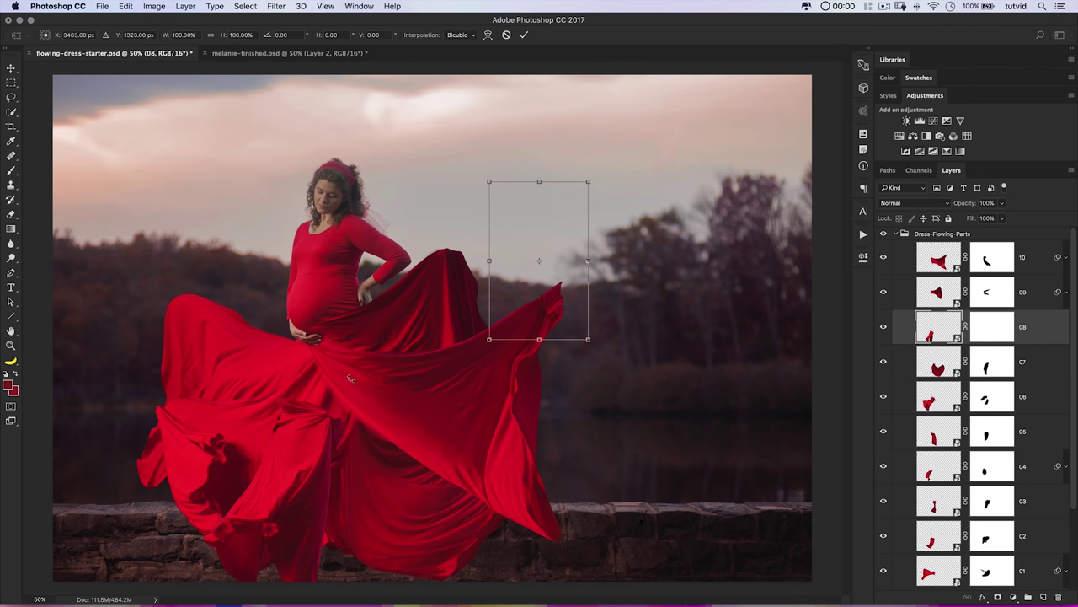
key(Return)
key(b)
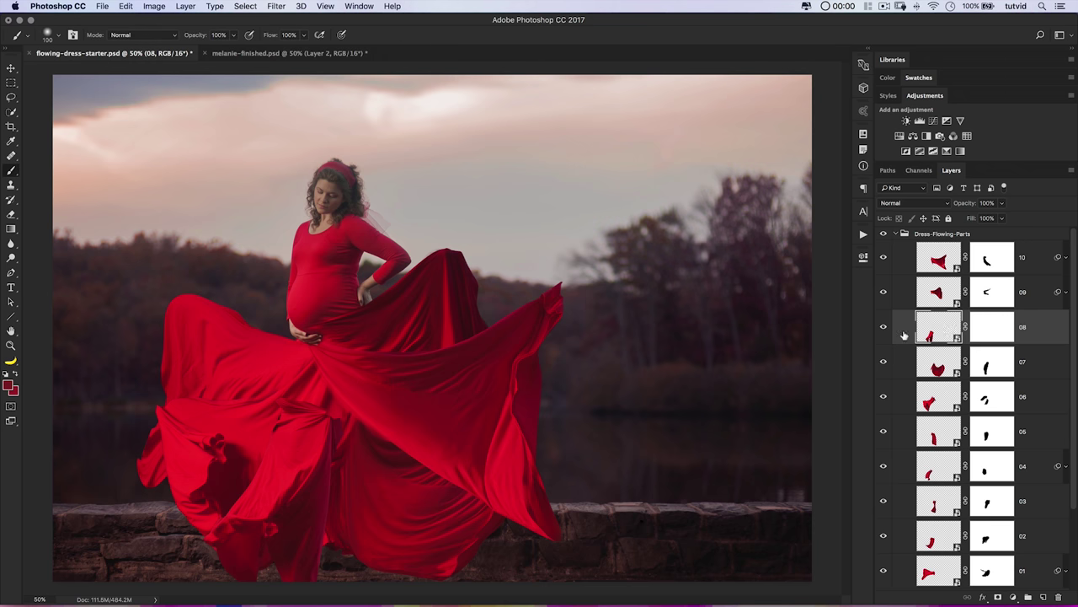
- Transform fabric layer 08, scaling it to 118.22% width and 129.22% height, rotating it 2.34° and repositioning it over the lower front of the dress
key(super+t)
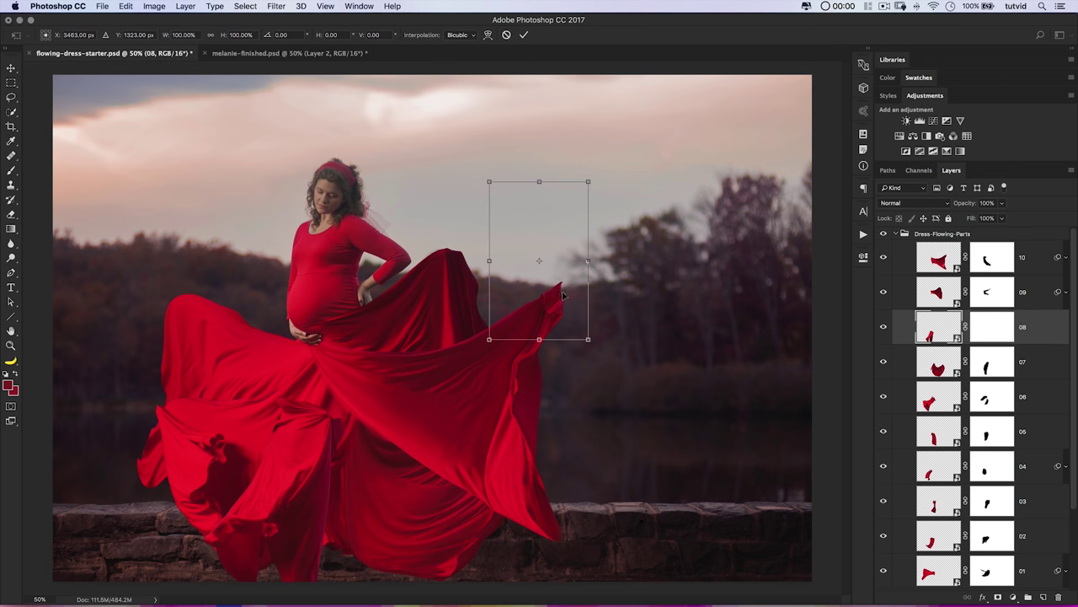
mouse_move(533, 299)
mouse_down()
mouse_move(536, 267)
mouse_move(550, 281)
mouse_move(543, 301)
mouse_move(525, 305)
mouse_up()
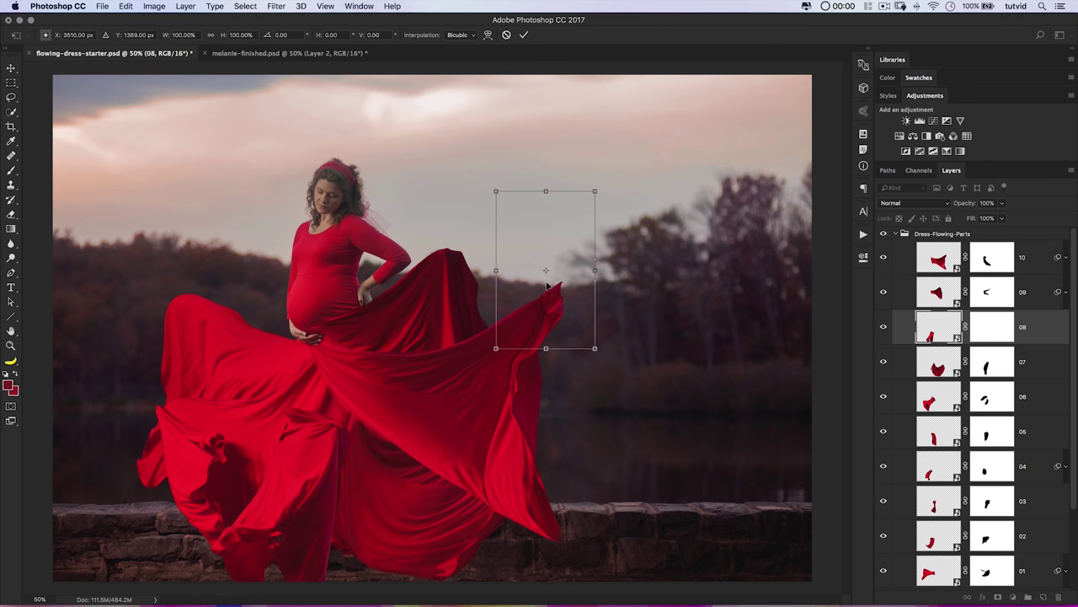
drag(595, 192, 612, 166)
drag(580, 278, 619, 242)
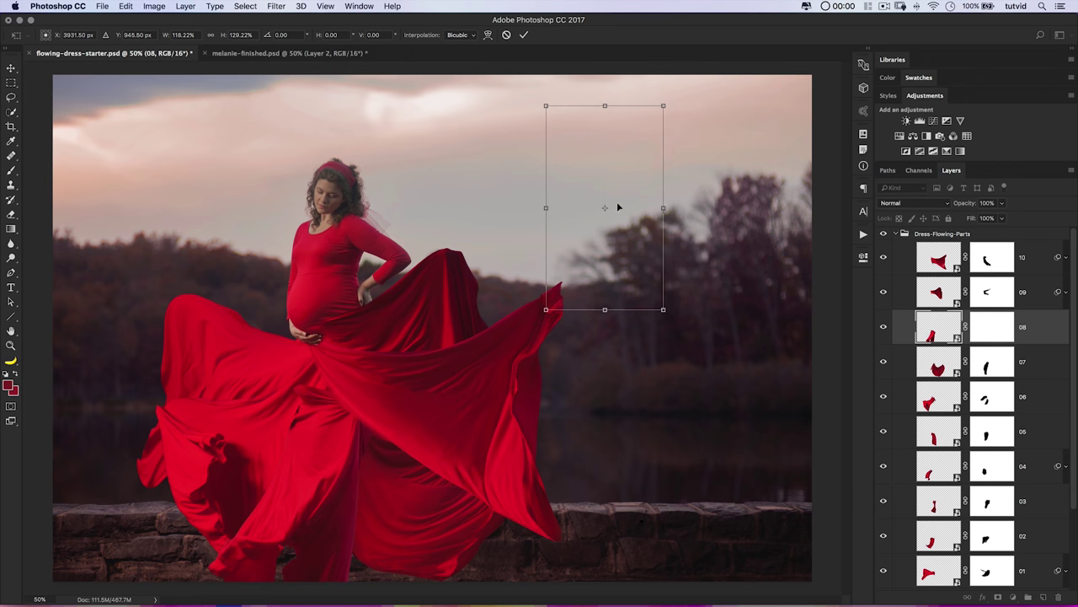
drag(674, 193, 696, 181)
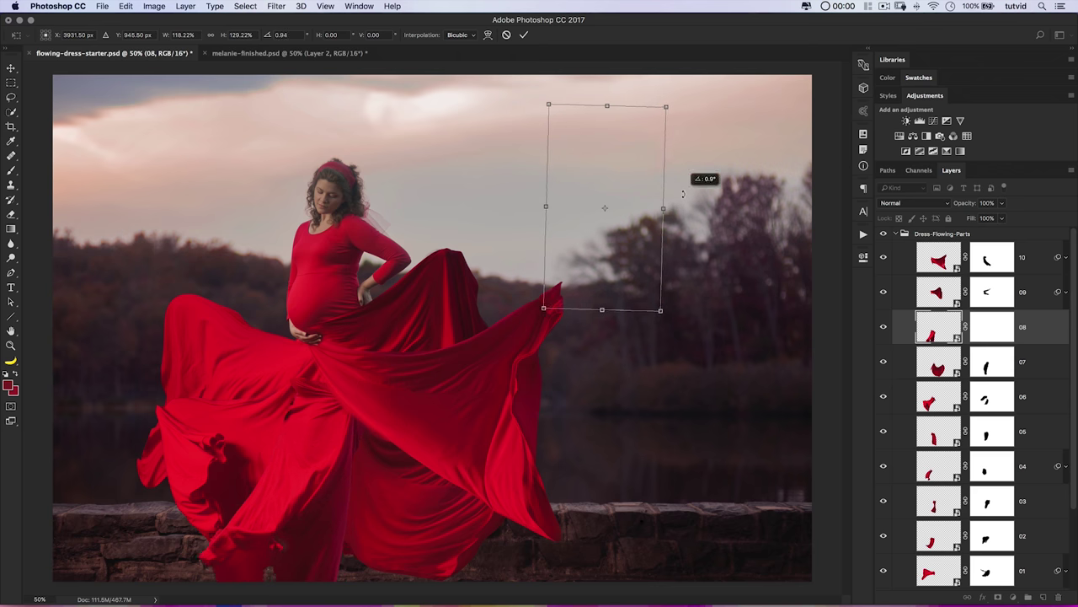
drag(330, 458, 324, 447)
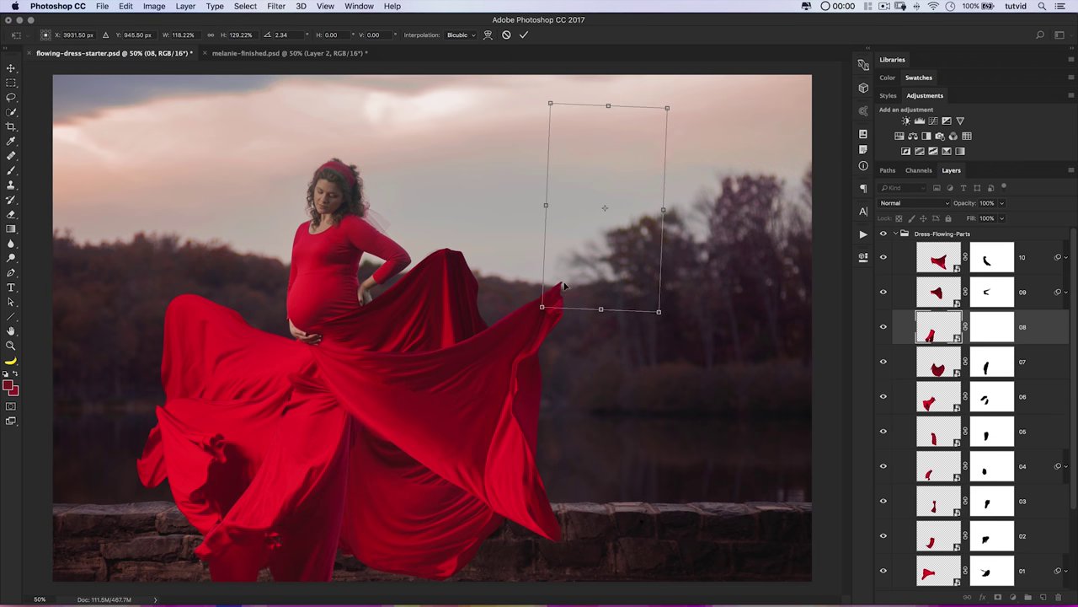
drag(619, 266, 635, 246)
click(523, 35)
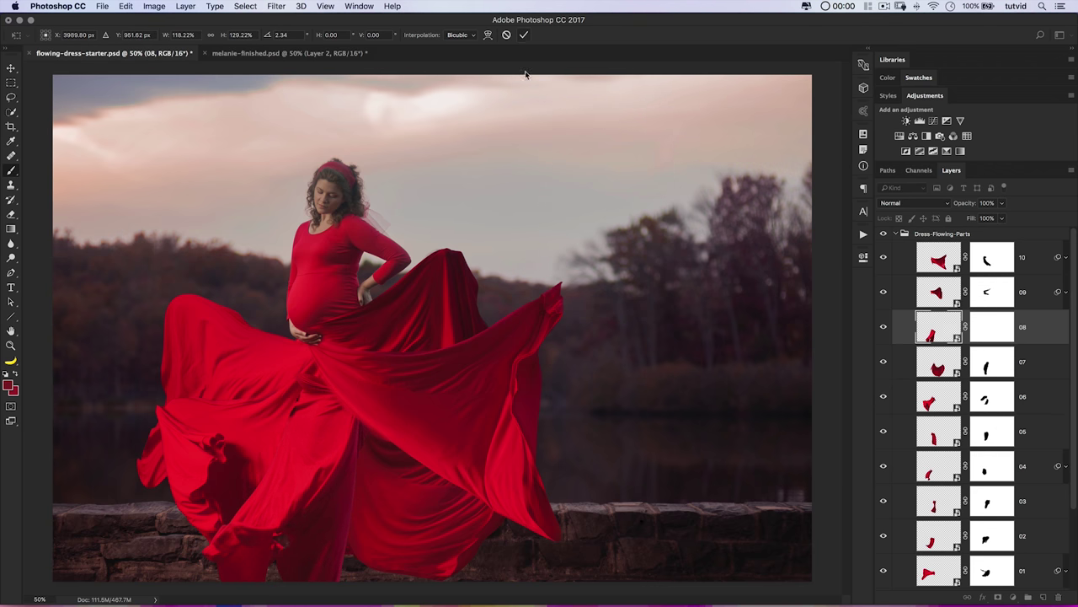
- Blend layer 08 into the dress by painting its mask black with a 250-pixel brush and restoring overly hidden fabric with white
key(b)
click(990, 335)
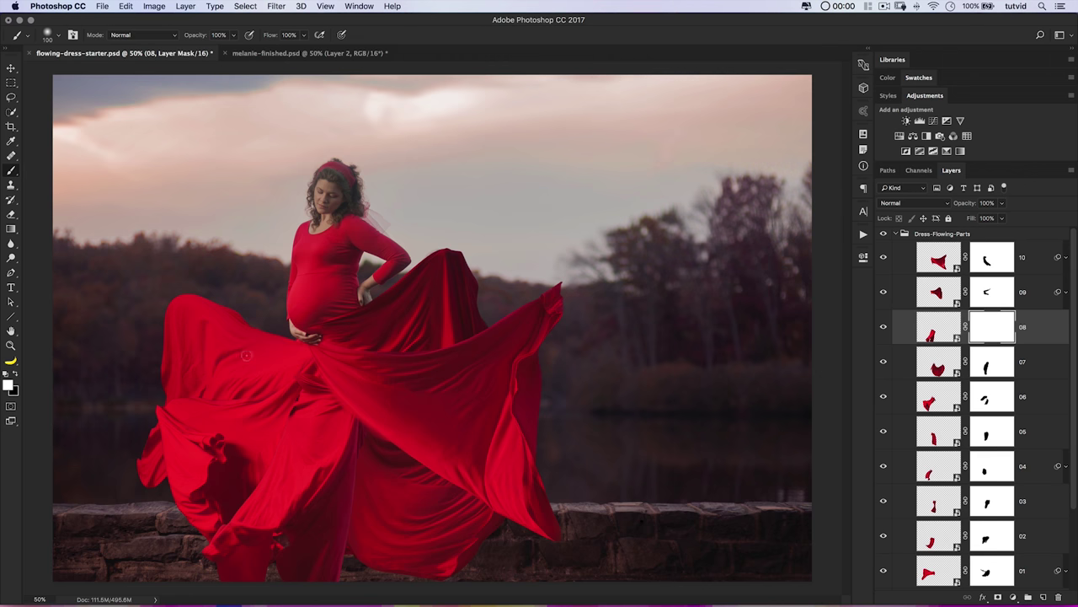
key(x)
key(bracketright)
key(bracketright)
key(bracketright)
mouse_move(314, 378)
mouse_down()
mouse_move(390, 401)
mouse_move(369, 471)
mouse_move(378, 439)
mouse_move(307, 400)
mouse_move(280, 410)
mouse_move(309, 401)
mouse_move(270, 436)
mouse_move(250, 485)
mouse_move(275, 461)
mouse_move(228, 505)
mouse_up()
key(x)
drag(301, 494, 328, 427)
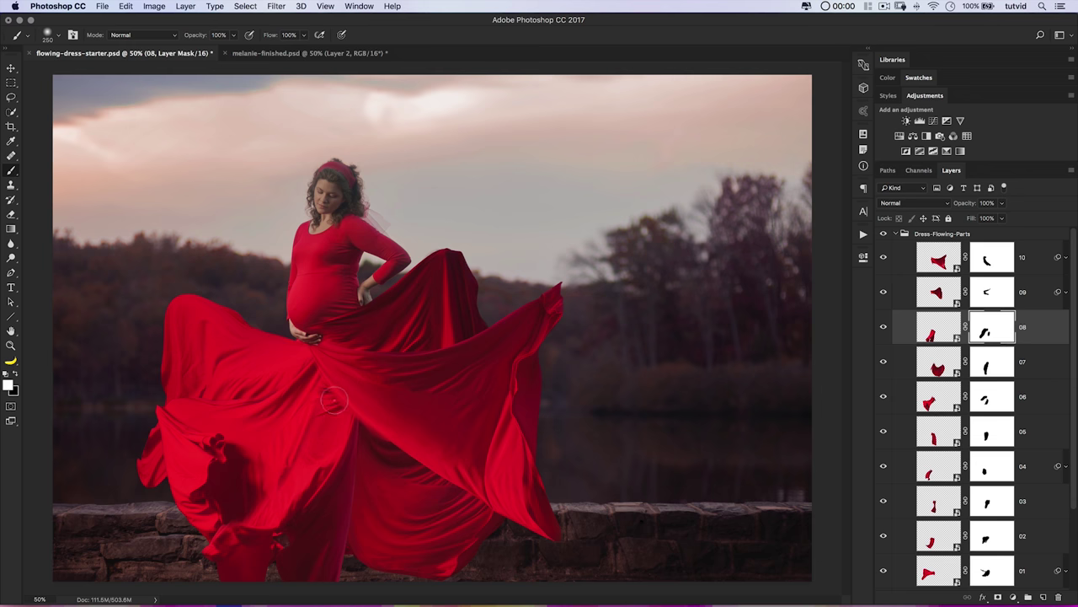
- Touch up layer 08's mask around the fold below the waist with a 90-pixel brush, alternating between black and white
key(x)
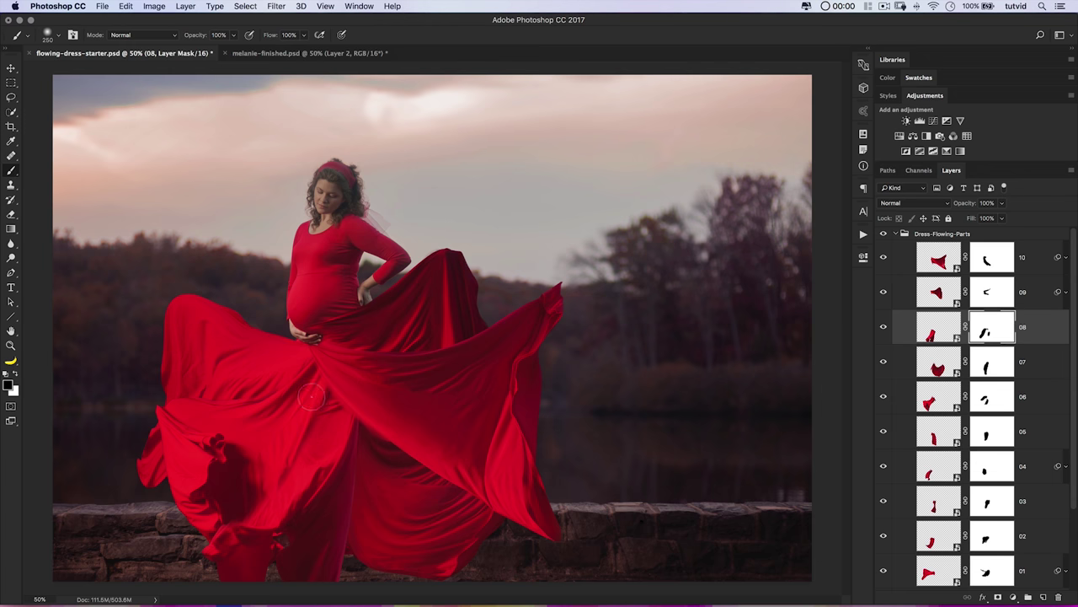
key(x)
key(bracketleft)
key(bracketleft)
key(bracketleft)
key(bracketleft)
key(bracketleft)
key(bracketleft)
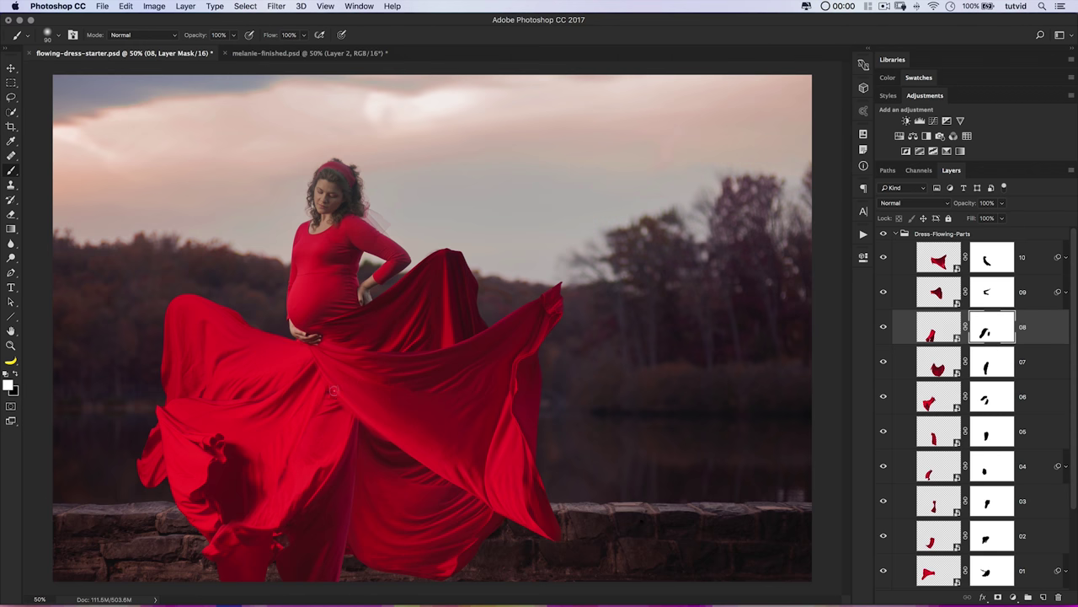
key(x)
key(x)
key(x)
- Soften the remaining transitions on layer 08's mask with a larger 200-pixel brush at 51% opacity
drag(193, 38, 175, 40)
key(bracketright)
key(bracketright)
key(bracketright)
key(bracketright)
key(bracketright)
key(x)
key(x)
key(v)
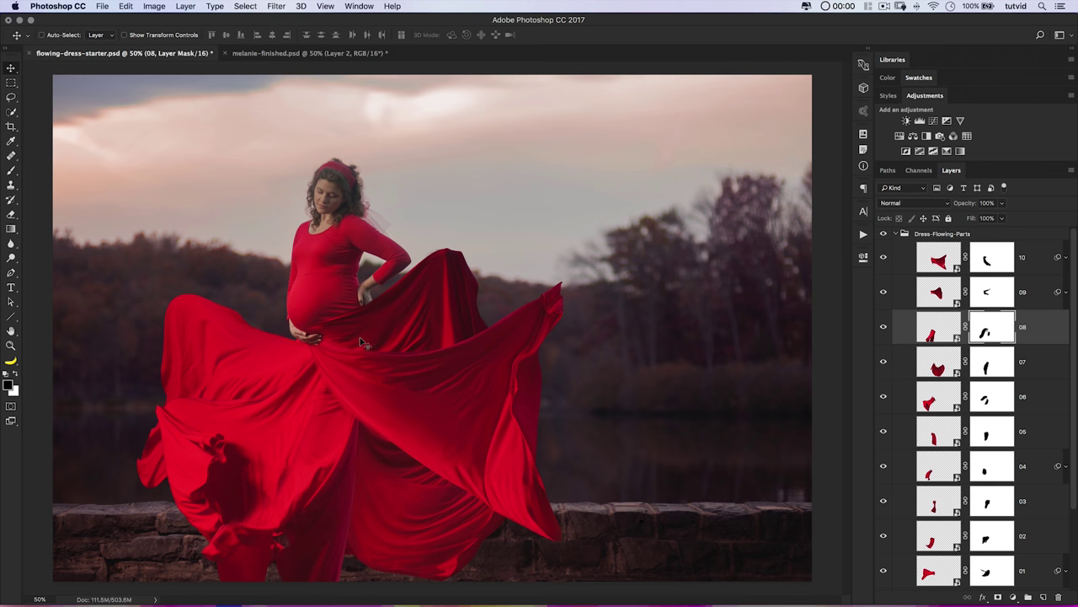
- Collapse the Dress-Flowing-Parts group and select the mask of Color Fill 1
click(914, 236)
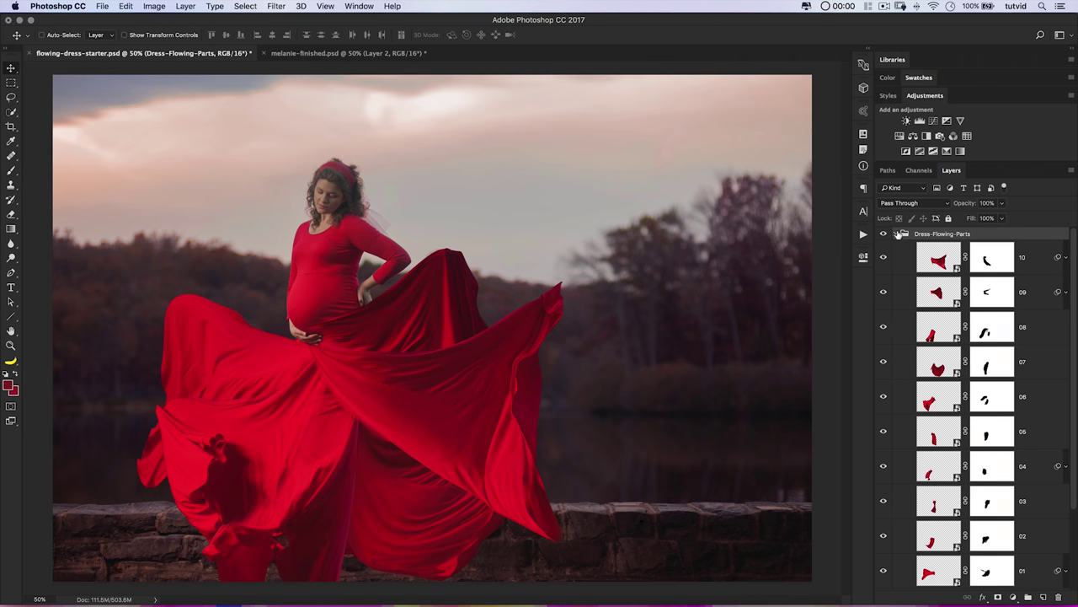
click(898, 234)
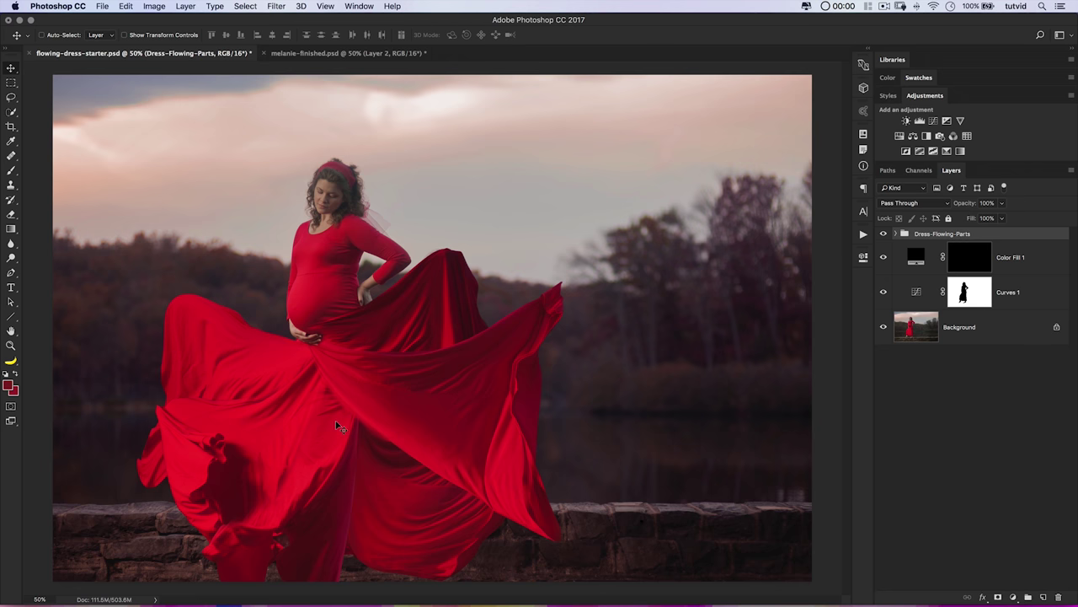
click(970, 260)
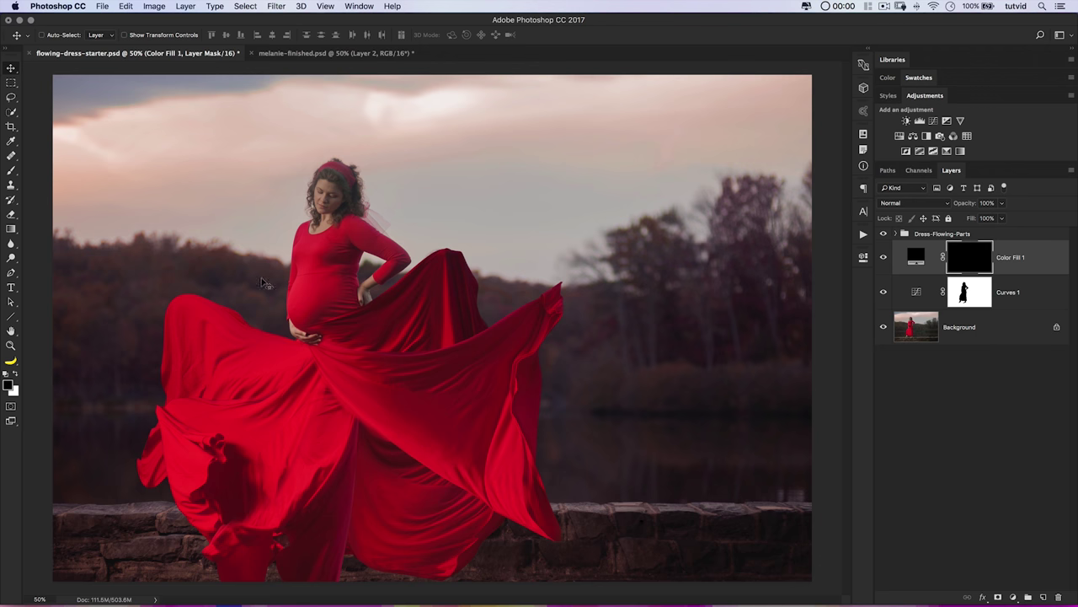
click(896, 234)
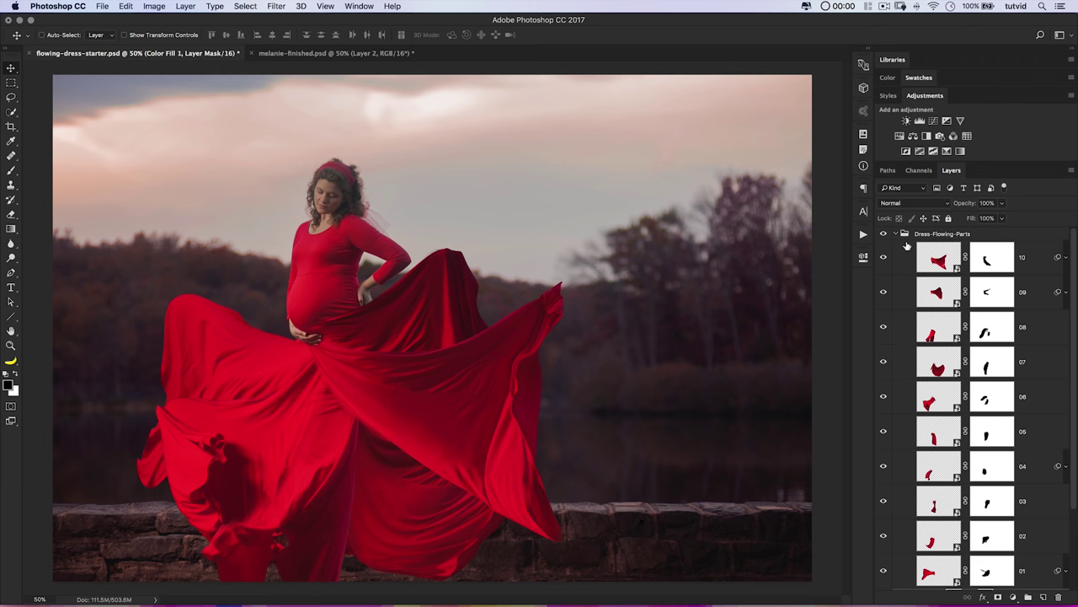
click(895, 234)
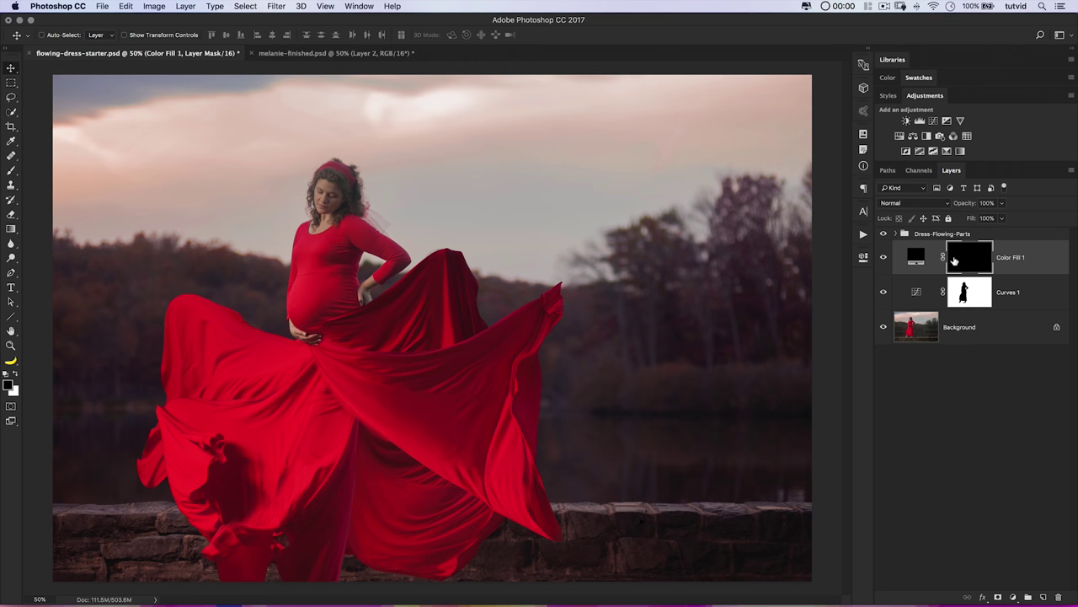
- Paint white at 100% brush opacity on the Color Fill 1 mask beneath the dress hem, and trim excess shadow beside its left edge with black
click(11, 170)
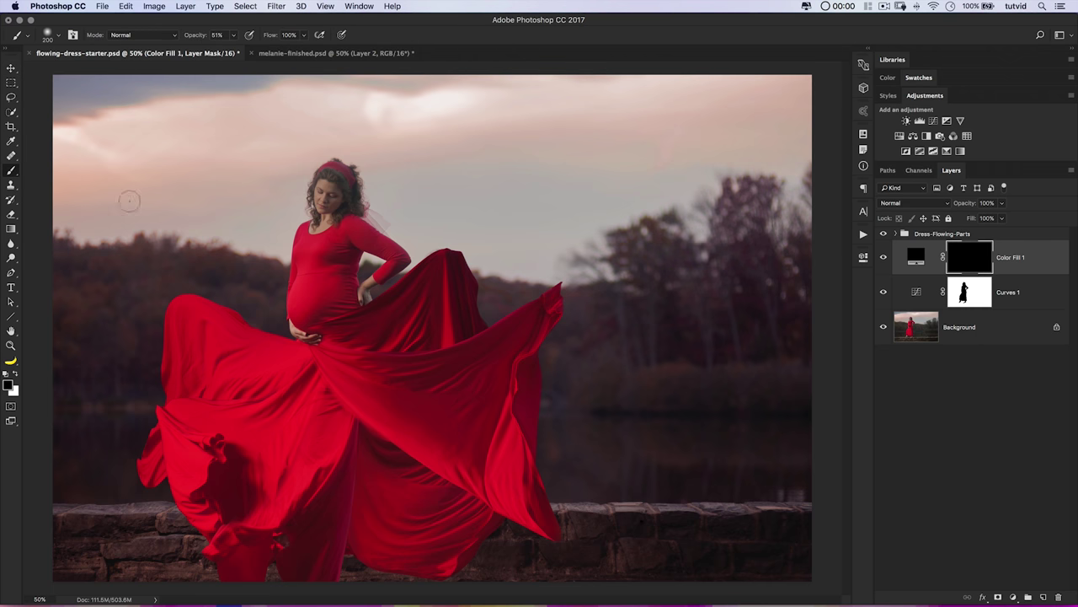
drag(196, 35, 294, 39)
drag(216, 36, 416, 41)
key(x)
key(bracketright)
key(bracketright)
key(bracketright)
mouse_move(211, 510)
mouse_down()
mouse_move(197, 510)
mouse_move(260, 539)
mouse_move(233, 551)
mouse_move(280, 560)
mouse_move(405, 549)
mouse_move(455, 513)
mouse_move(487, 531)
mouse_move(531, 513)
mouse_move(561, 549)
mouse_move(539, 514)
mouse_up()
key(bracketleft)
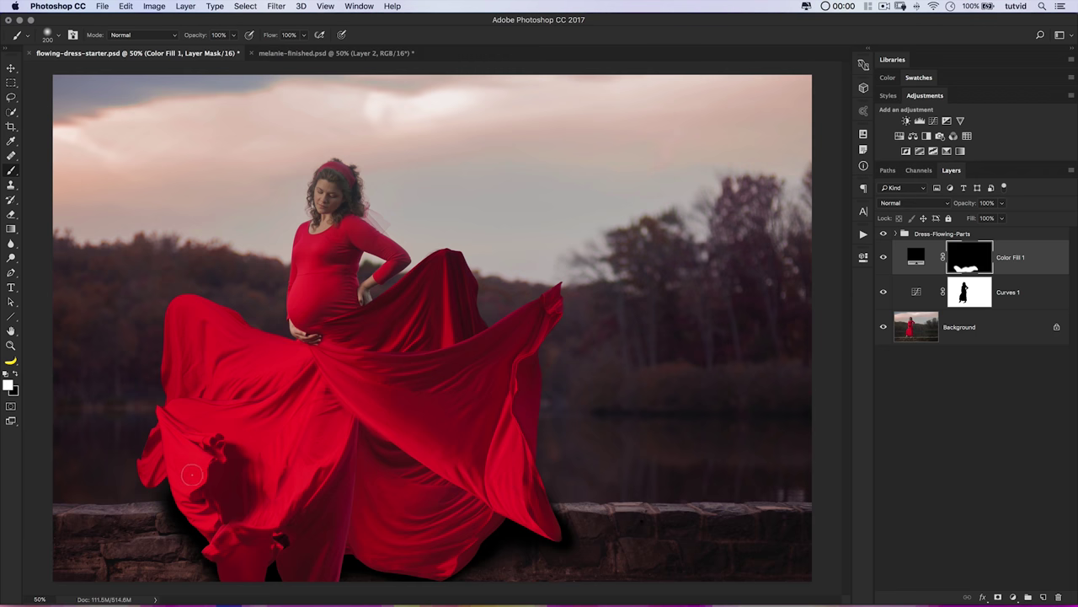
key(x)
mouse_move(212, 475)
mouse_down()
mouse_move(123, 488)
mouse_move(203, 487)
mouse_up()
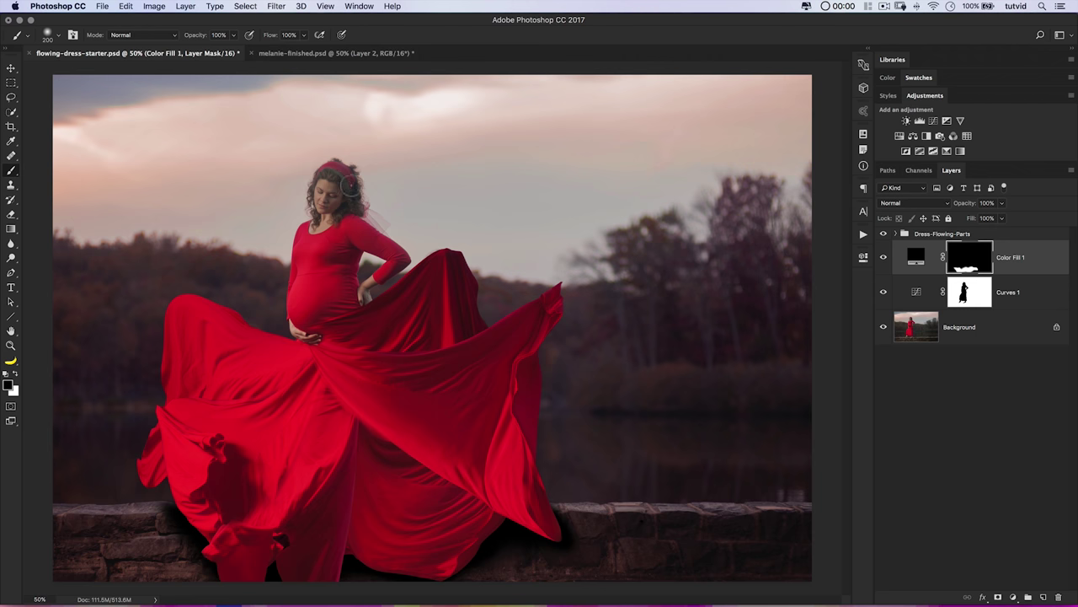
- Soften the Color Fill 1 mask with a Gaussian Blur of 175 pixels radius
click(276, 6)
click(277, 6)
click(277, 6)
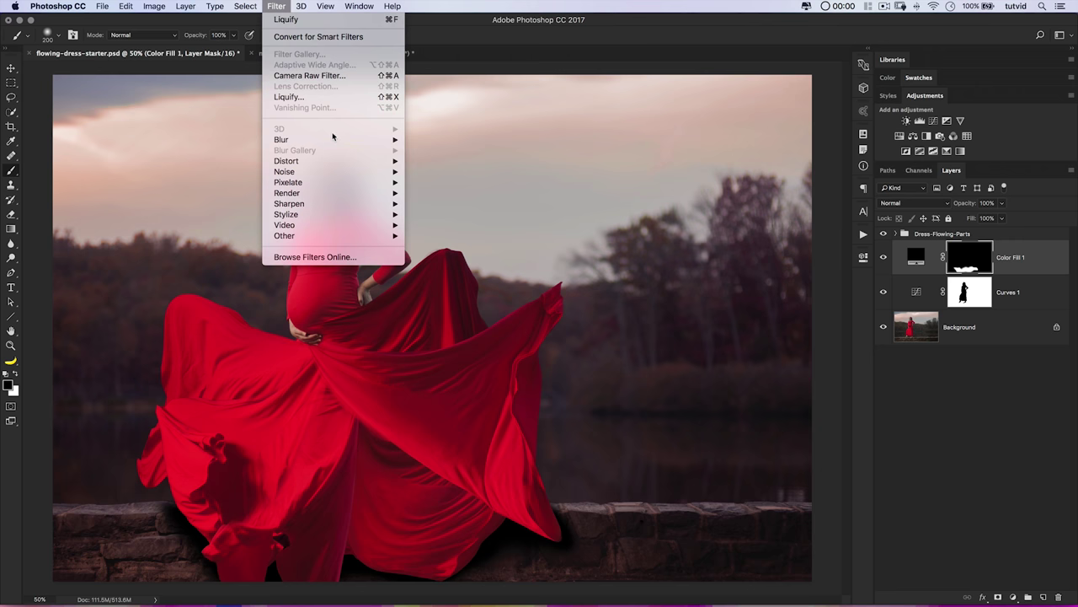
mouse_move(331, 141)
click(444, 181)
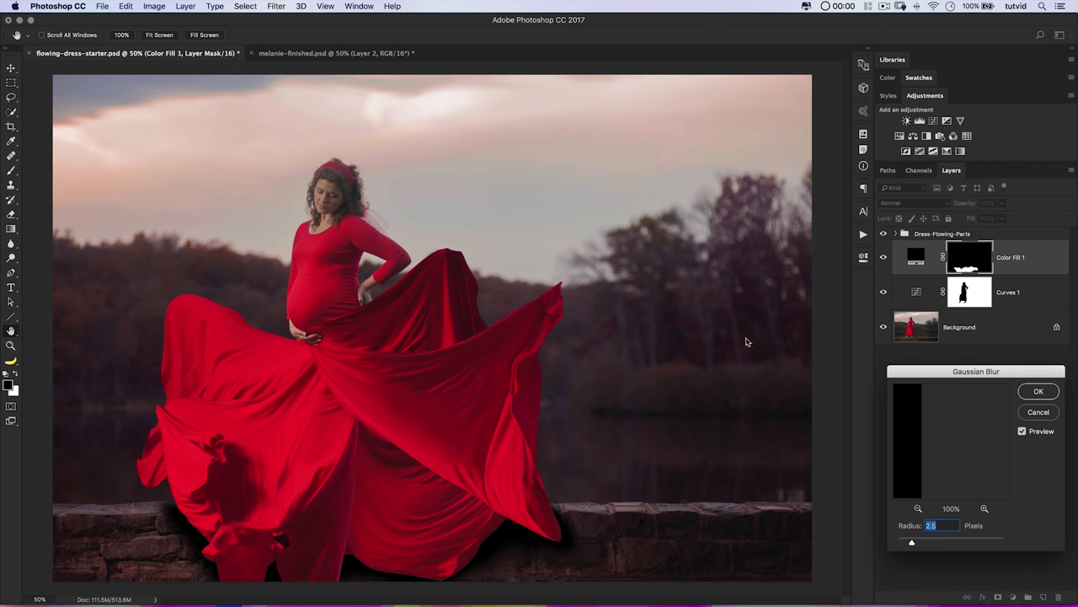
drag(982, 372, 670, 295)
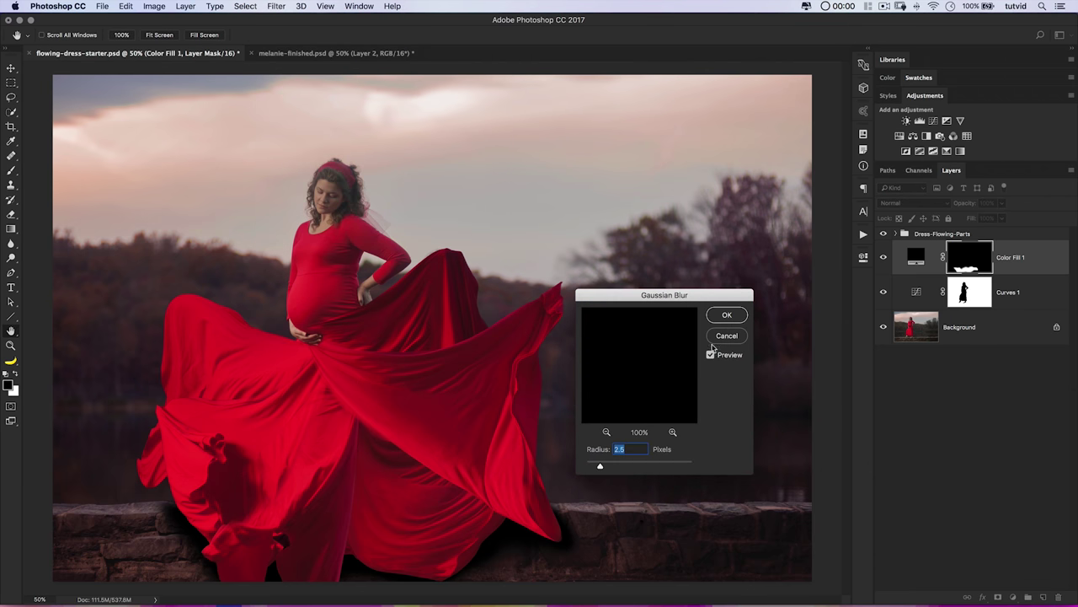
text(100)
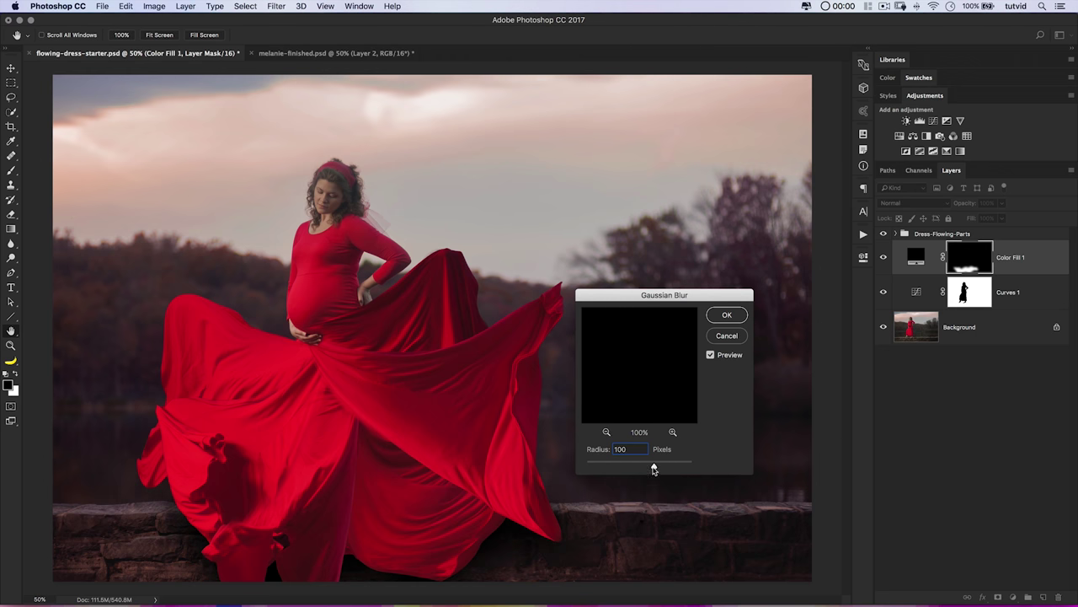
key(BackSpace)
key(BackSpace)
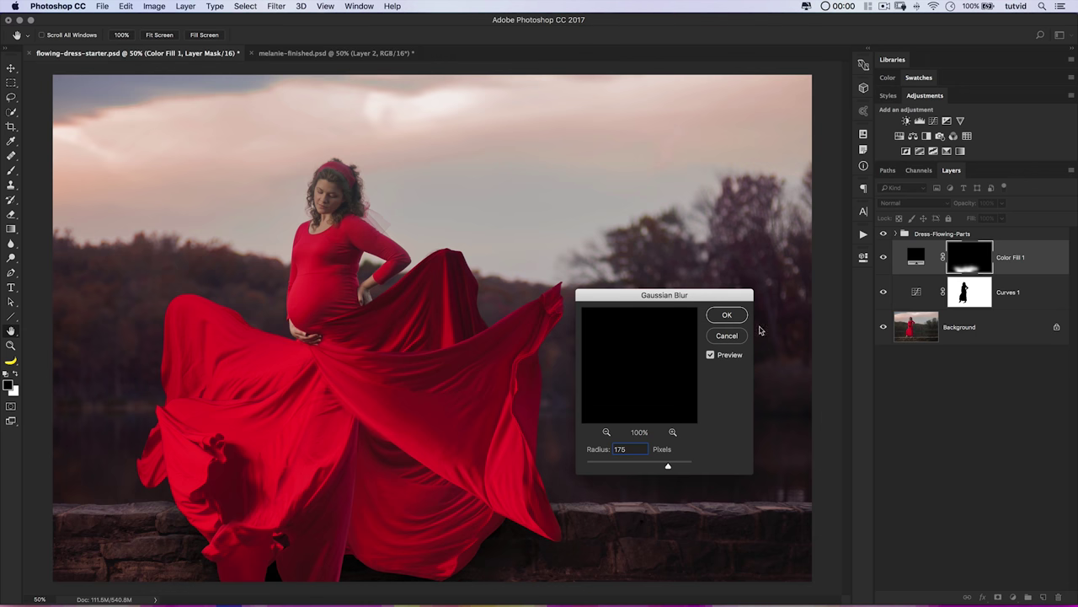
click(726, 315)
key(x)
click(13, 378)
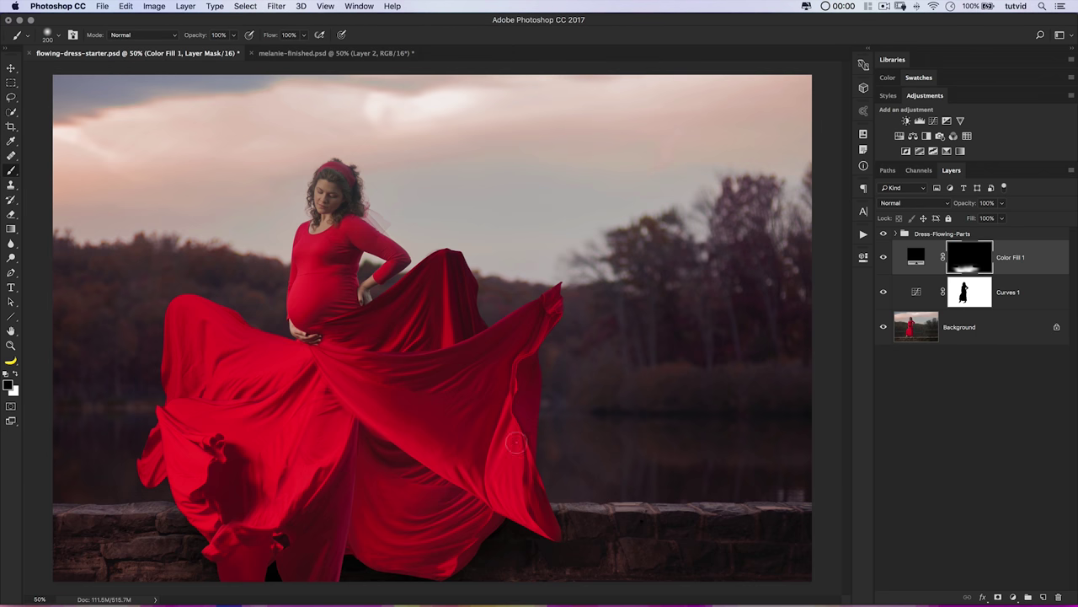
- Set the Color Fill 1 layer to Soft Light, compare it hidden and shown, and lower its opacity to 90%
click(915, 260)
click(903, 203)
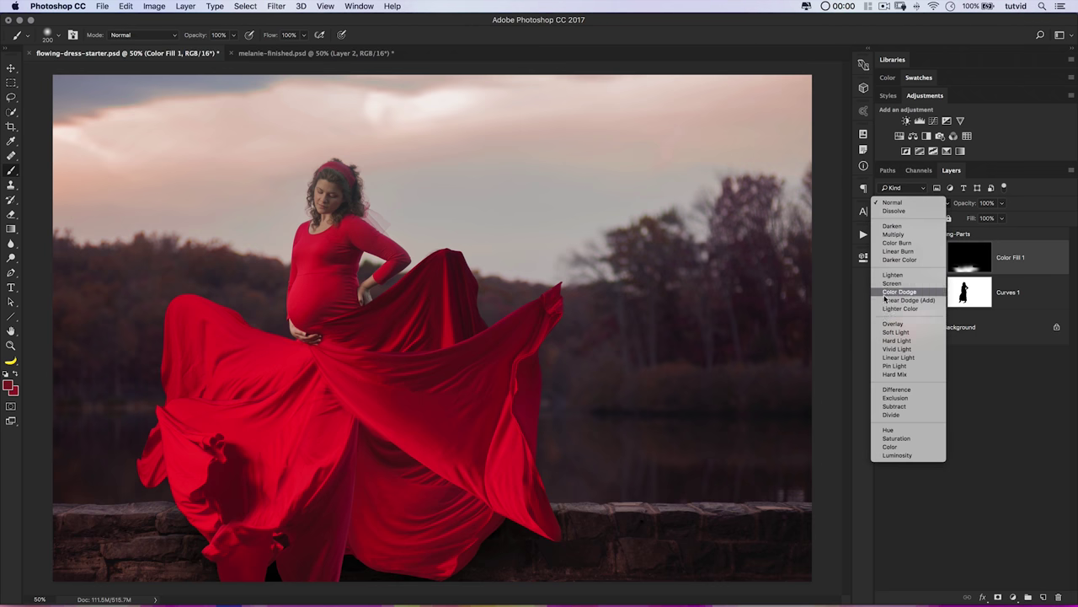
click(903, 334)
click(884, 257)
click(884, 257)
drag(971, 205, 961, 206)
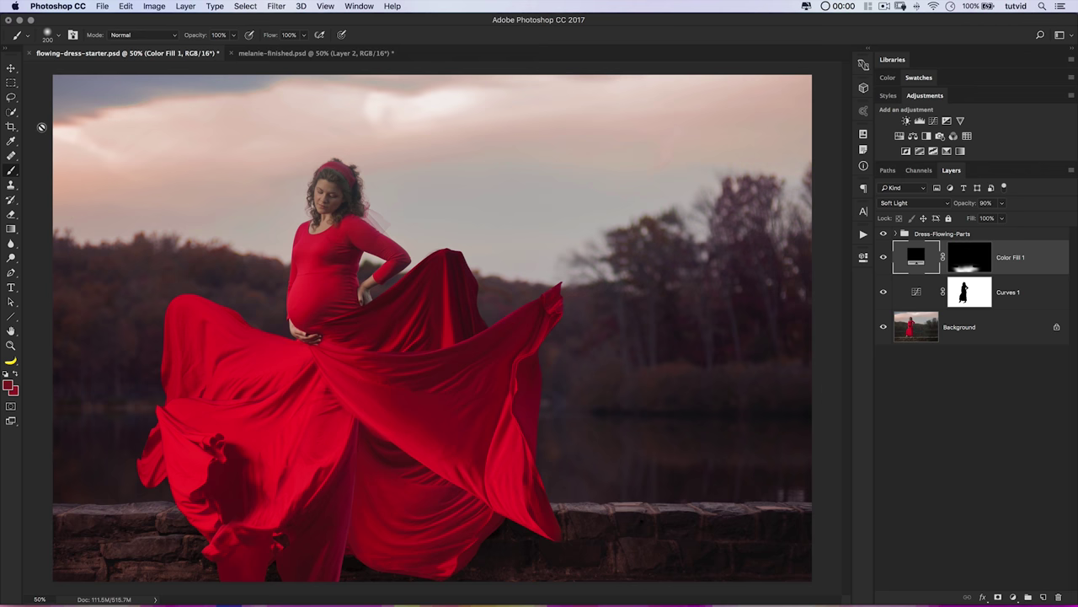
- Expand the Dress-Flowing-Parts group and load the outline of fabric layer 01 as a selection
click(11, 67)
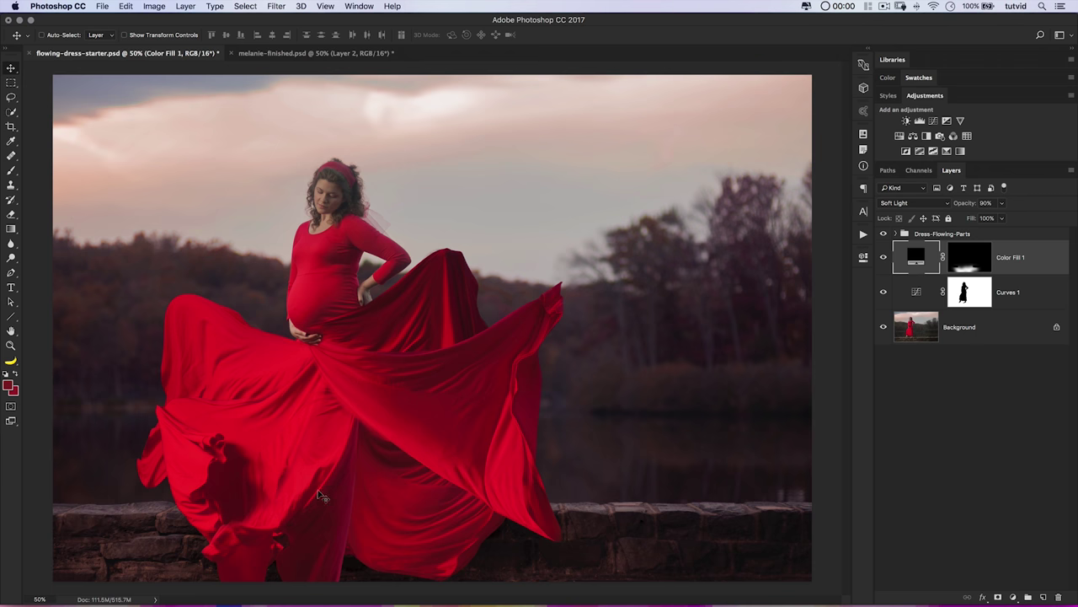
click(895, 233)
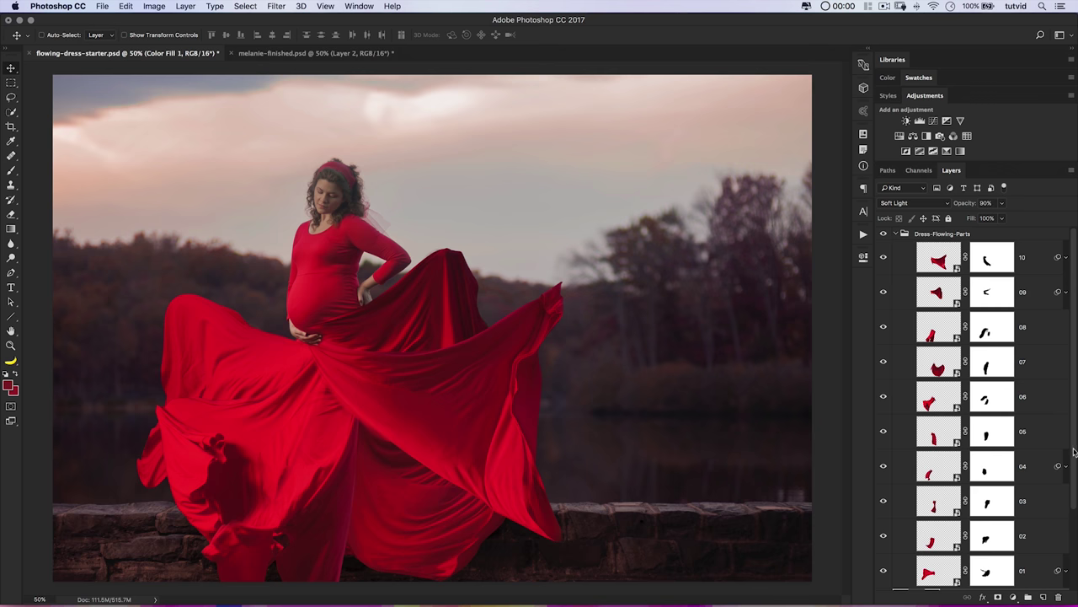
scroll(1028, 507, down, 3)
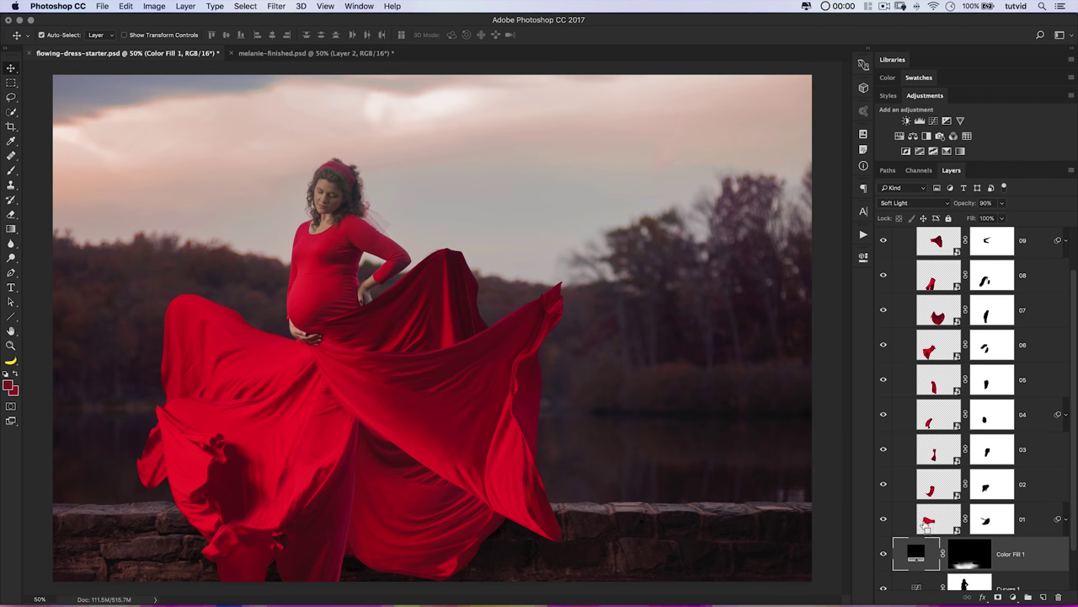
double_click(930, 519)
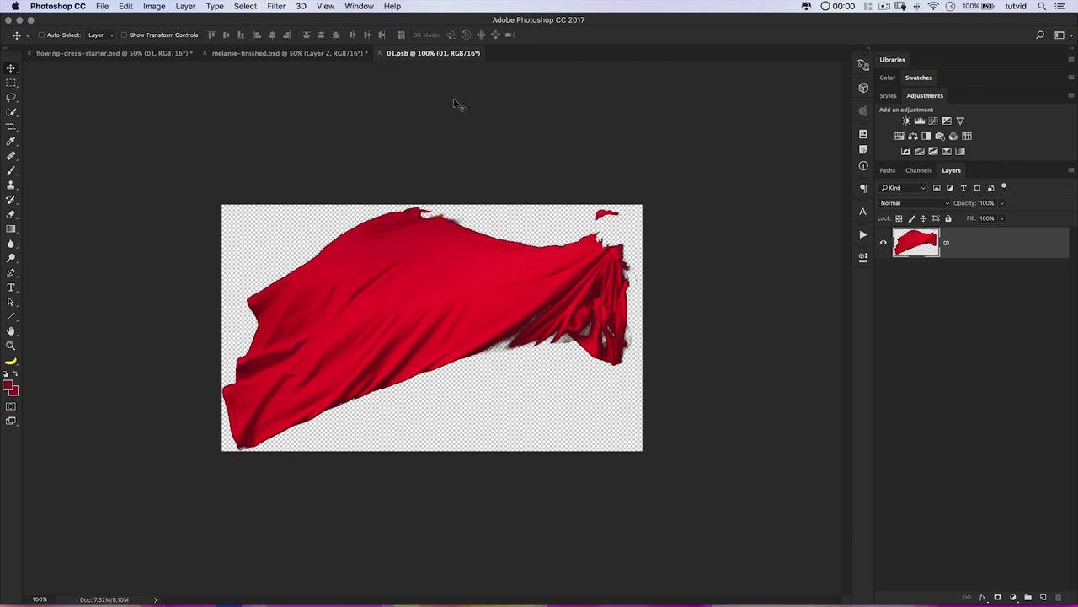
click(380, 53)
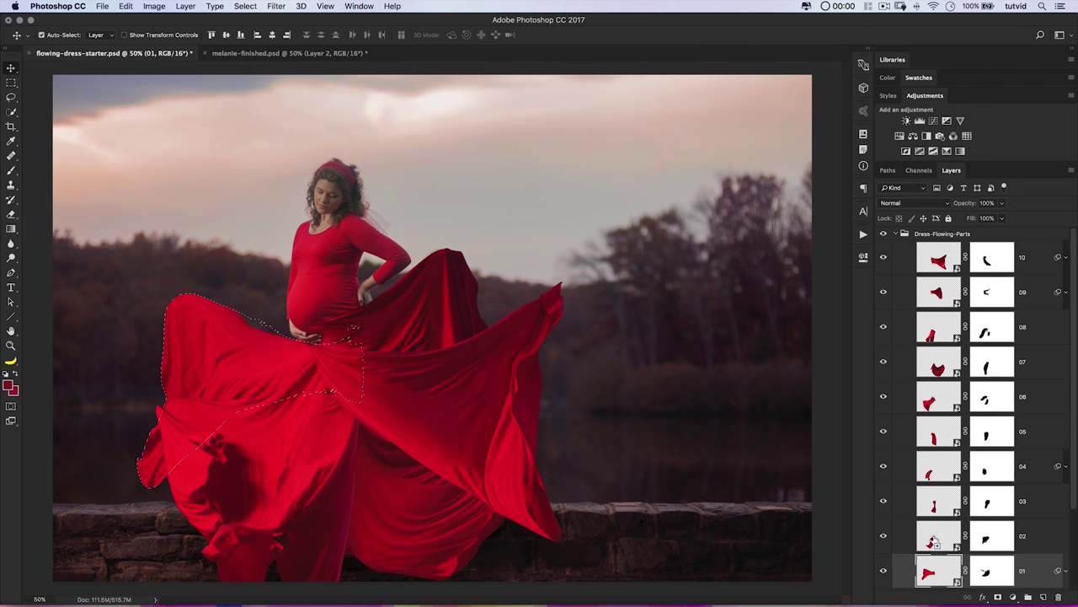
- Add the outlines of the other fabric layers, including 02, 06, 07, 08 and 10, to the selection to enclose the whole flowing dress
shift+super+click(939, 540)
shift+super+click(937, 399)
shift+super+click(941, 370)
shift+super+click(941, 333)
shift+super+click(941, 270)
- Save the flowing dress selection as a new channel named dress-flowinhg
click(11, 82)
right_click(363, 376)
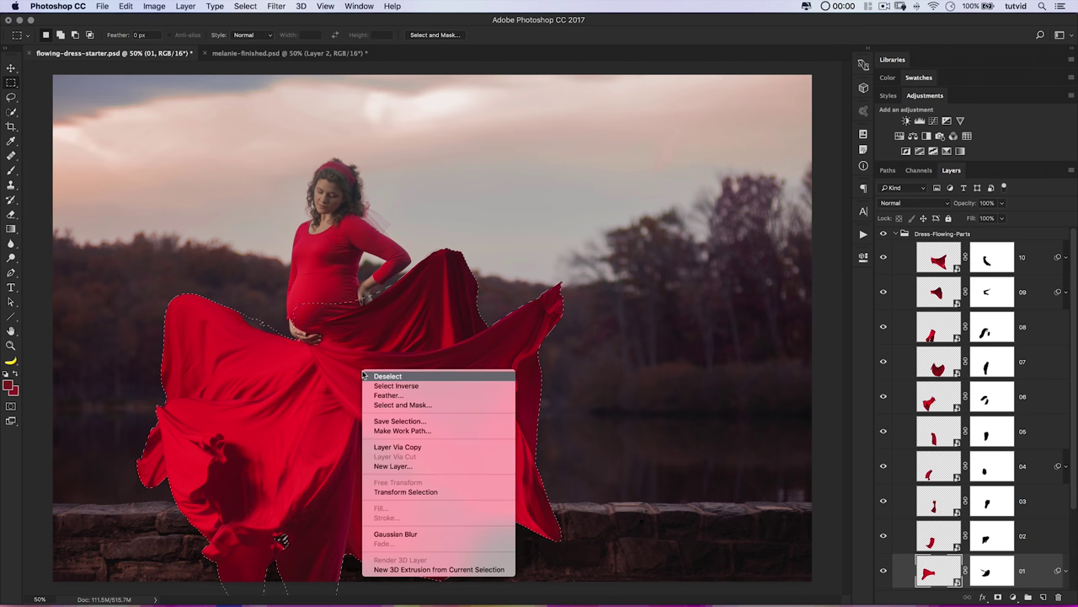
key(Escape)
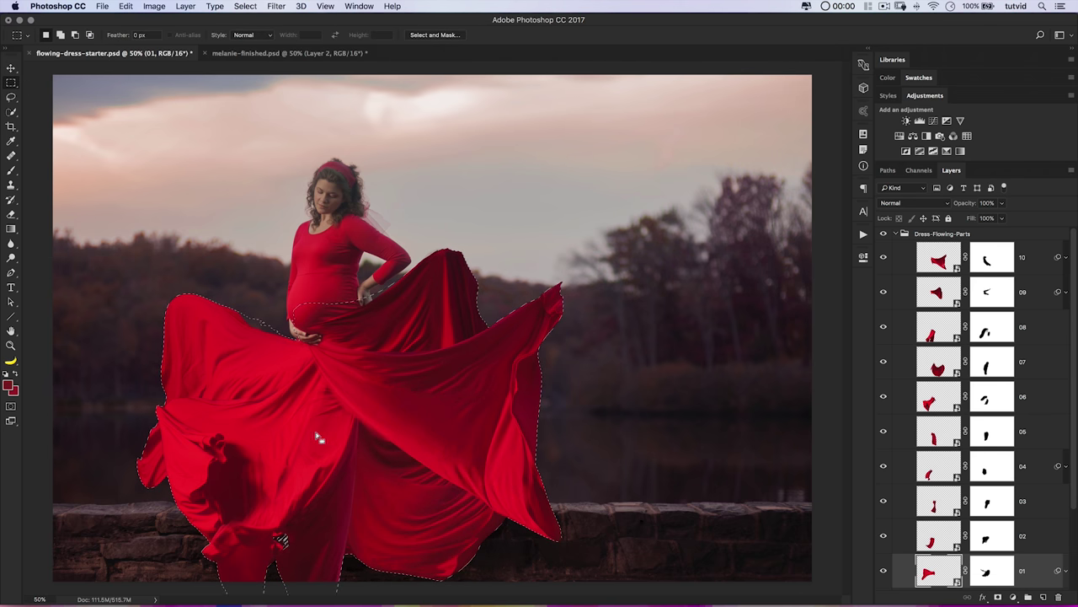
right_click(324, 394)
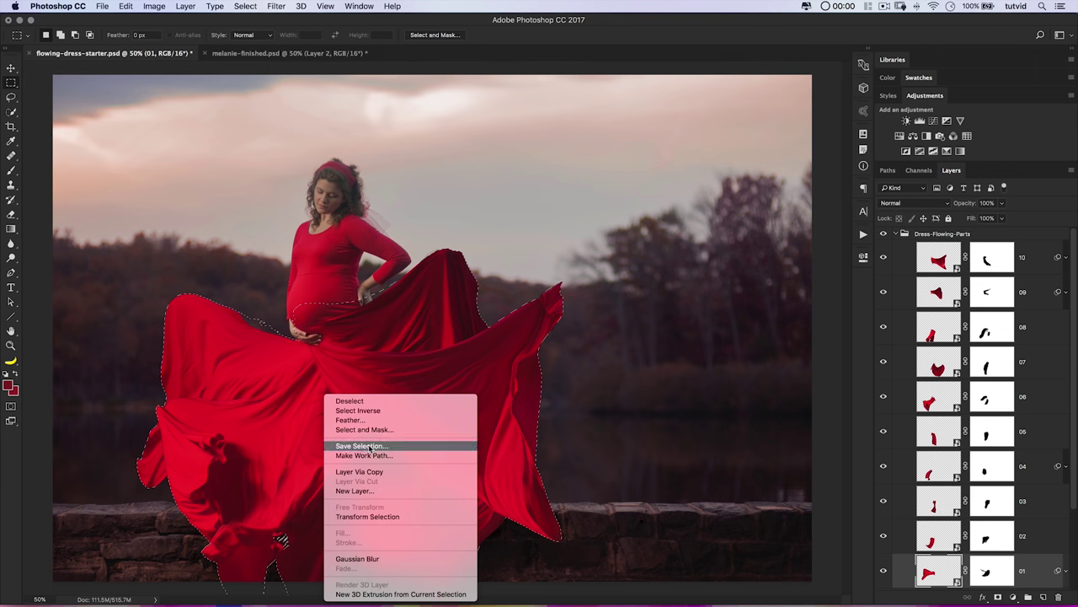
click(369, 446)
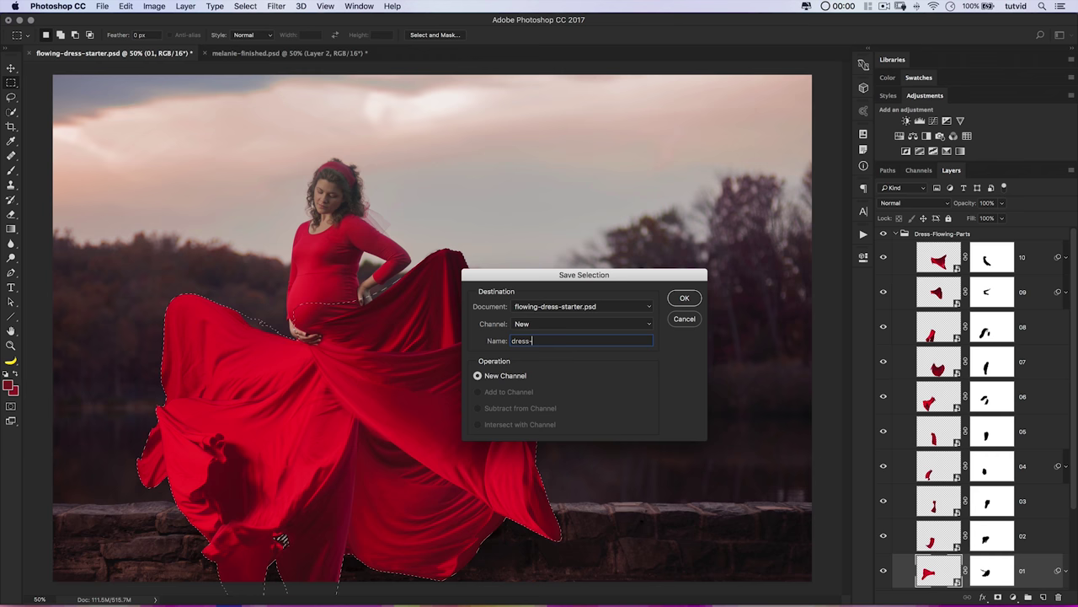
key(Return)
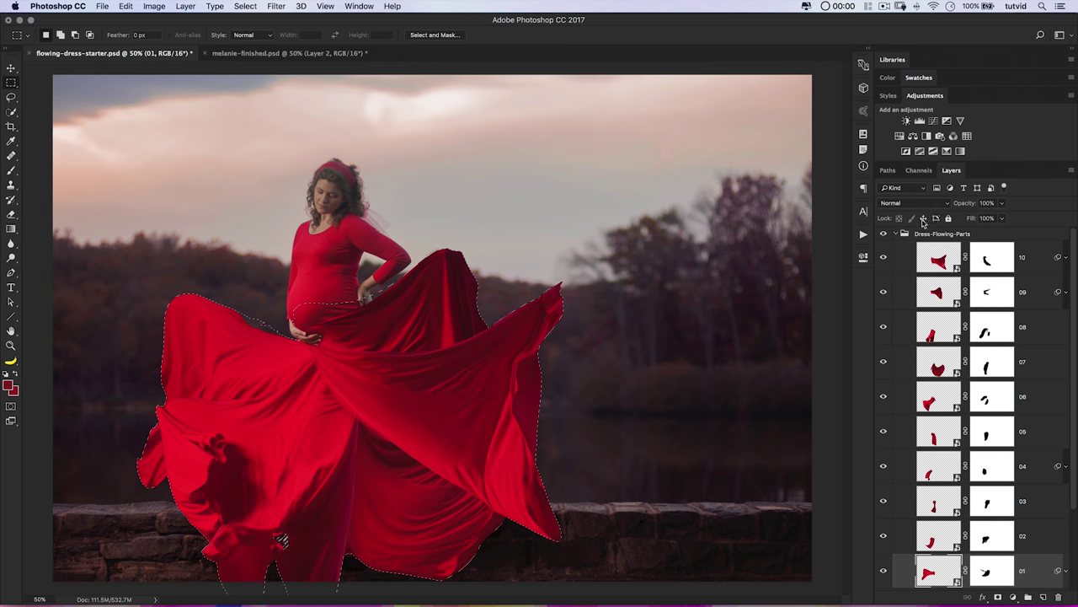
- Collapse the Dress-Flowing-Parts group, restore the default black and white colours, and add a Gradient Fill layer above it from the dress selection
click(897, 237)
click(895, 235)
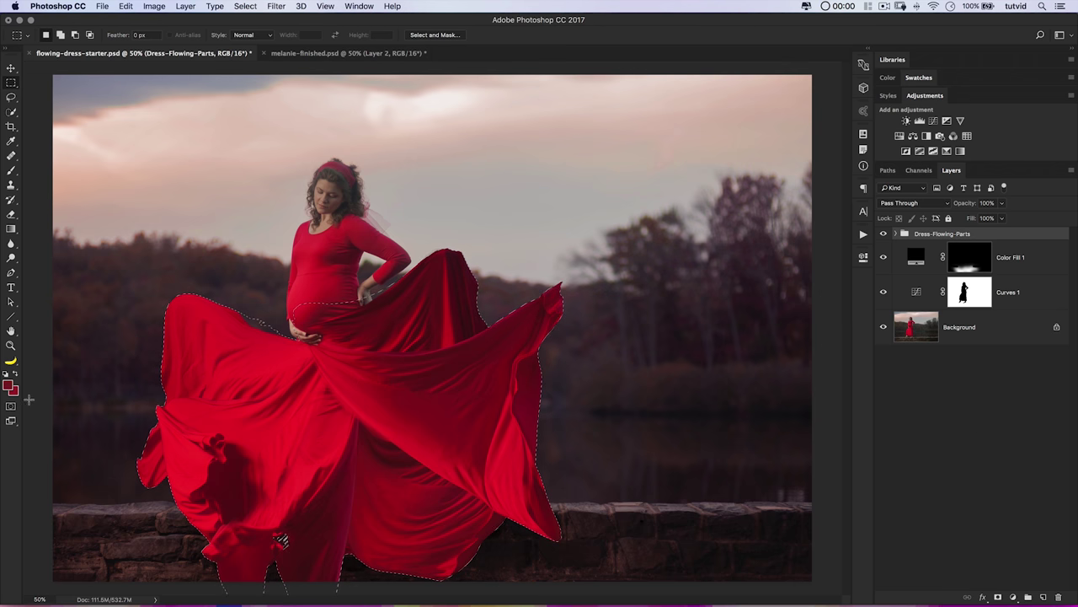
key(d)
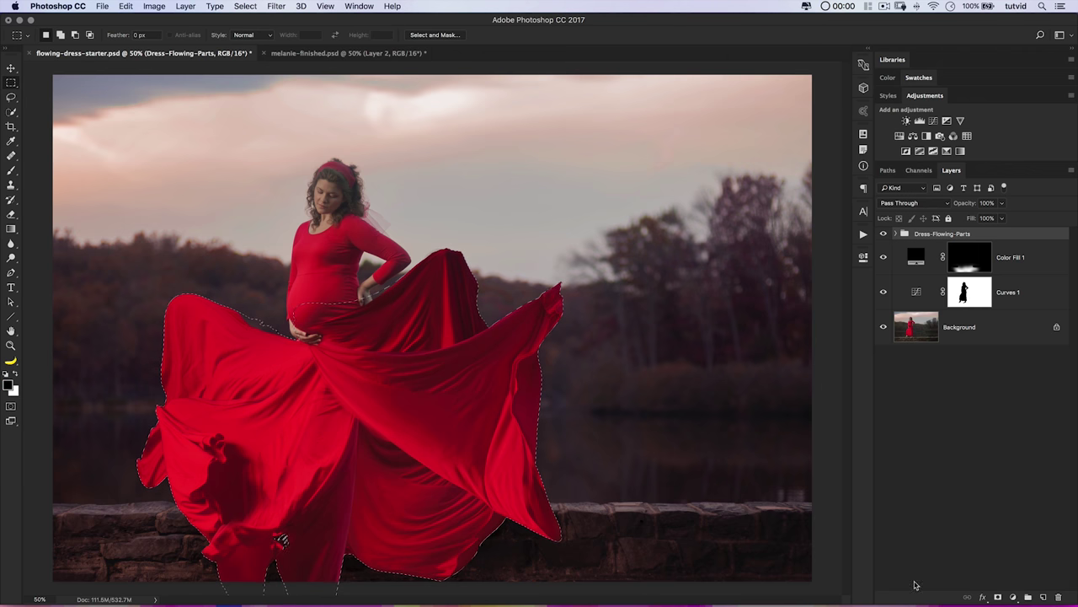
click(1013, 597)
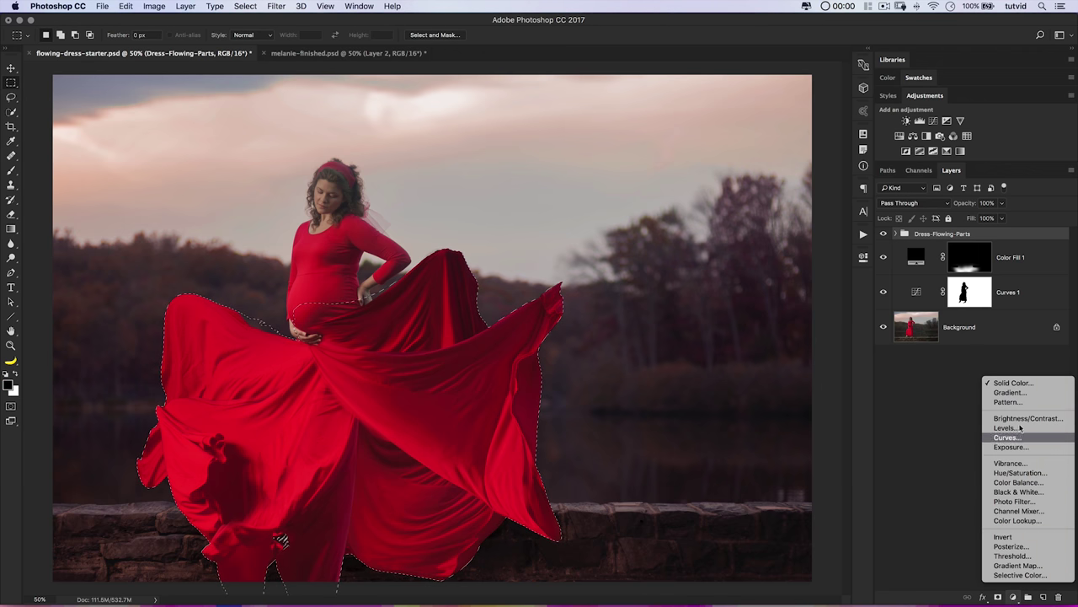
click(1009, 393)
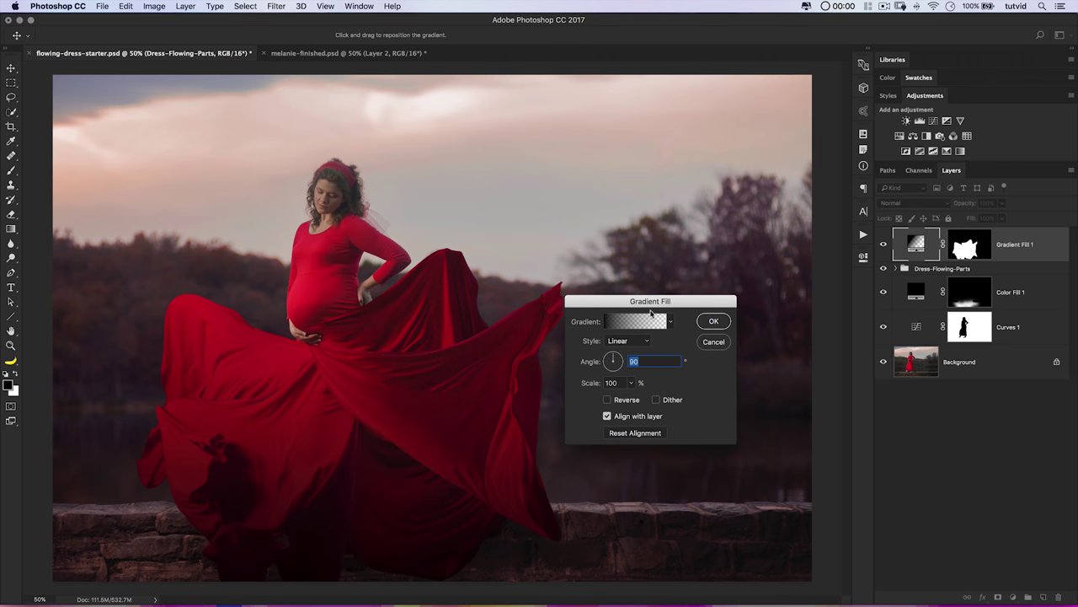
- Apply the black-to-transparent gradient preset to the fill and shift the gradient down so it darkens the dress toward the hem
drag(656, 302, 679, 208)
click(641, 229)
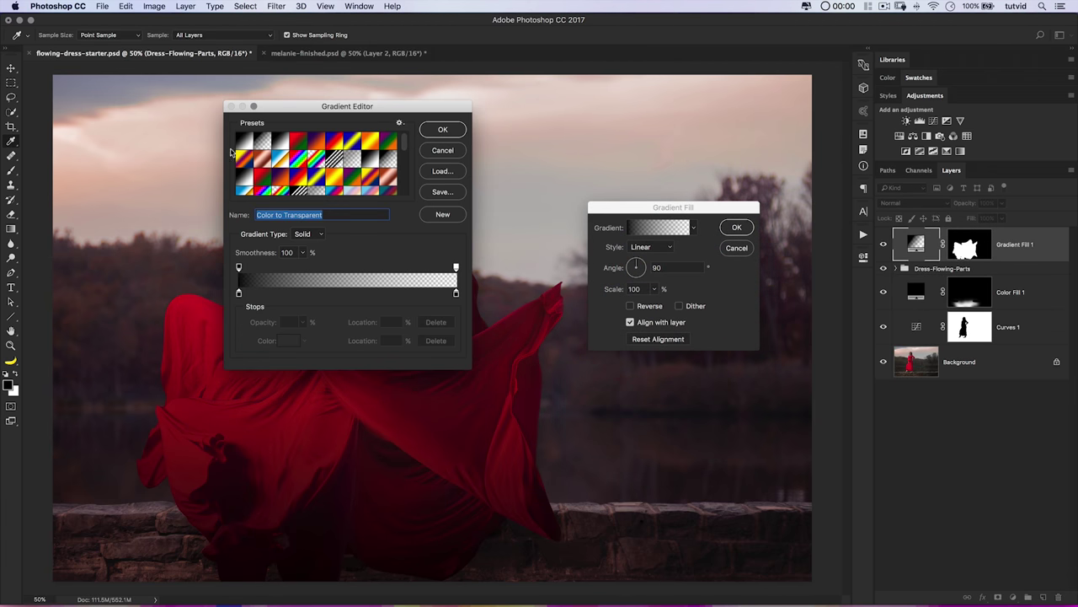
click(261, 142)
click(453, 130)
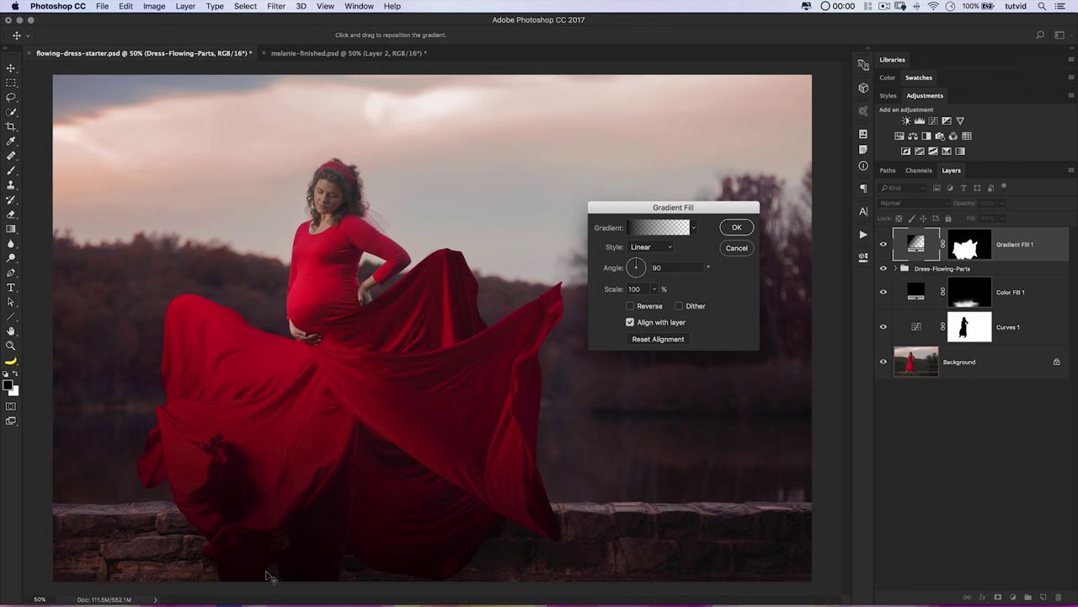
click(738, 226)
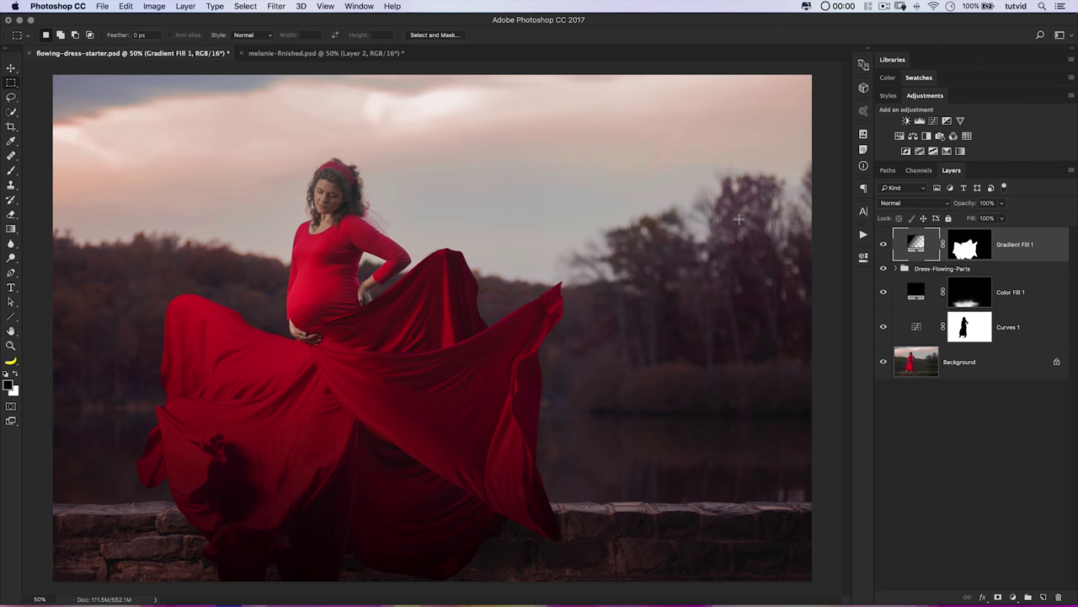
- Try Soft Light blending on the Gradient Fill 1 layer, return it to Normal, and set its opacity to 60%
click(952, 206)
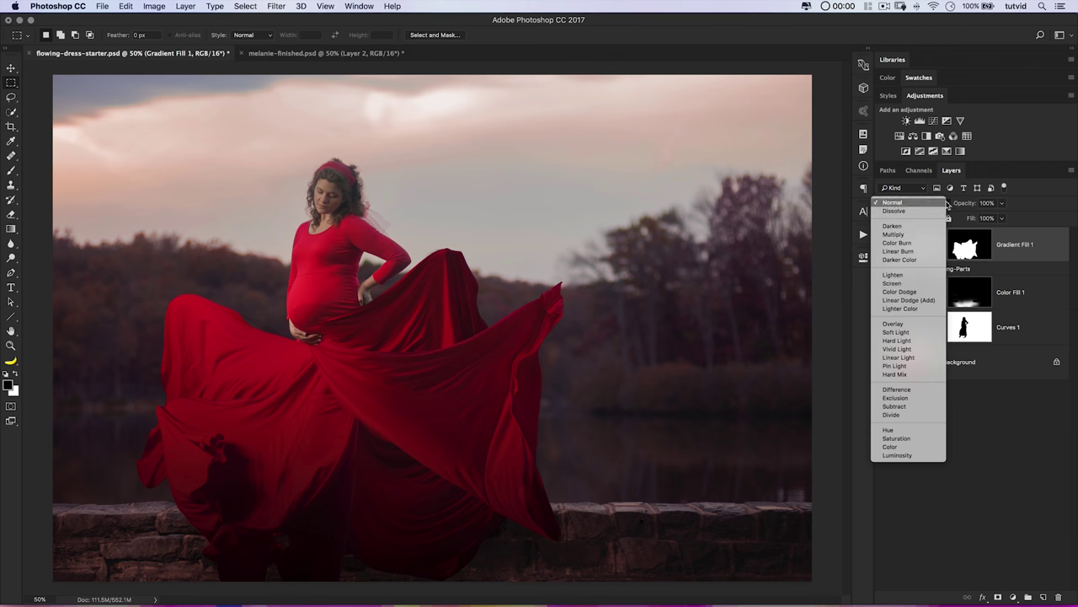
click(904, 333)
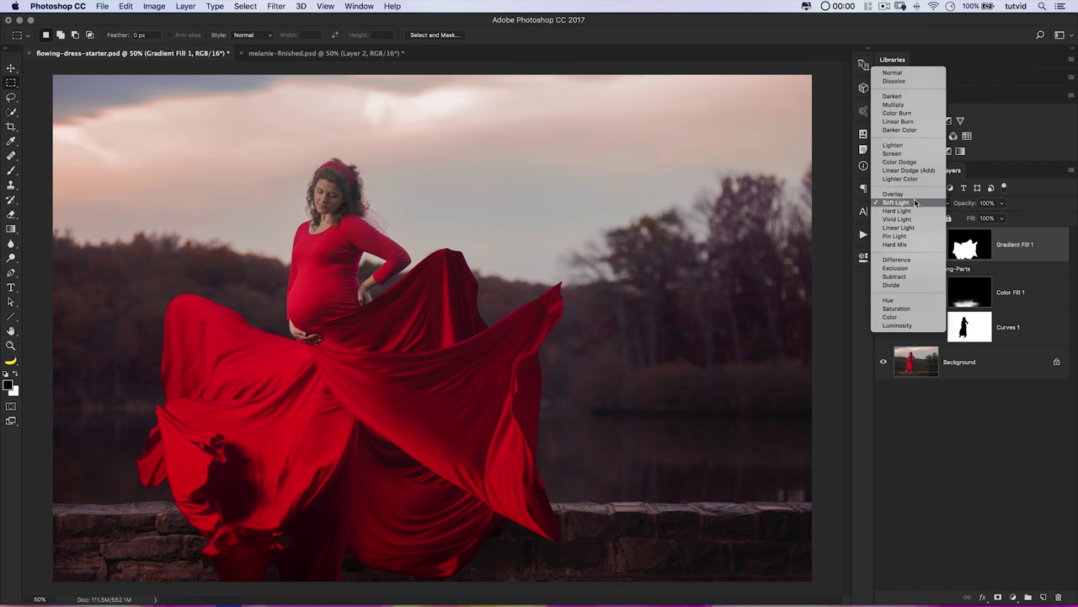
click(910, 72)
drag(970, 206, 968, 207)
text(60)
key(Return)
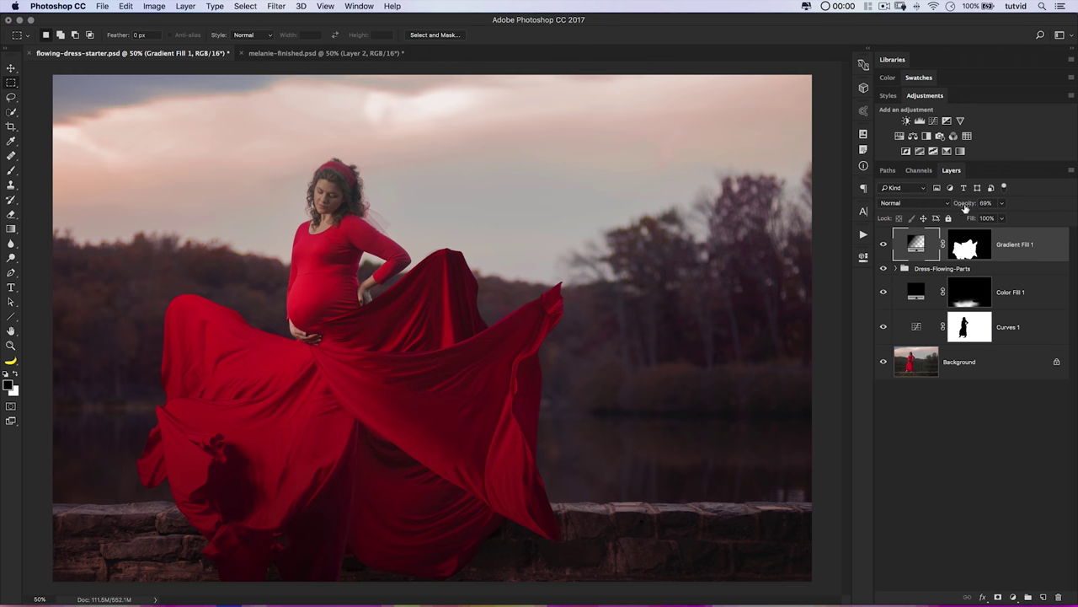
- Compare the dress with the Gradient Fill 1 layer hidden and shown
click(884, 244)
click(885, 243)
click(884, 243)
click(885, 243)
click(884, 244)
click(883, 244)
click(884, 244)
click(884, 244)
- Activate the Gradient Fill 1 layer mask and ready a 100 px brush for retouching it around the waist
key(z)
drag(311, 317, 396, 288)
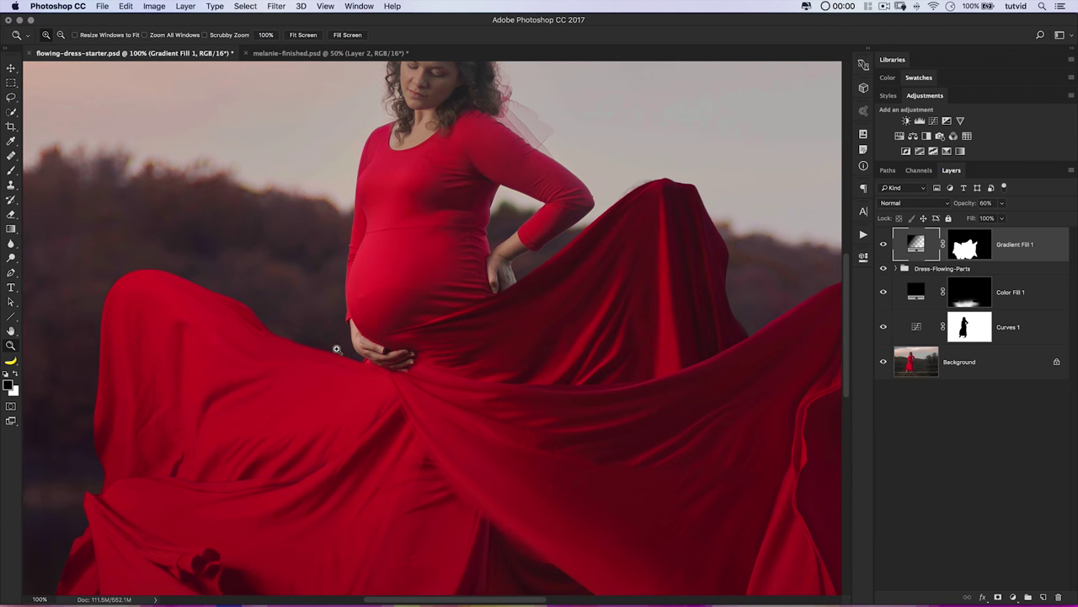
super+click(949, 287)
key(super+d)
click(971, 251)
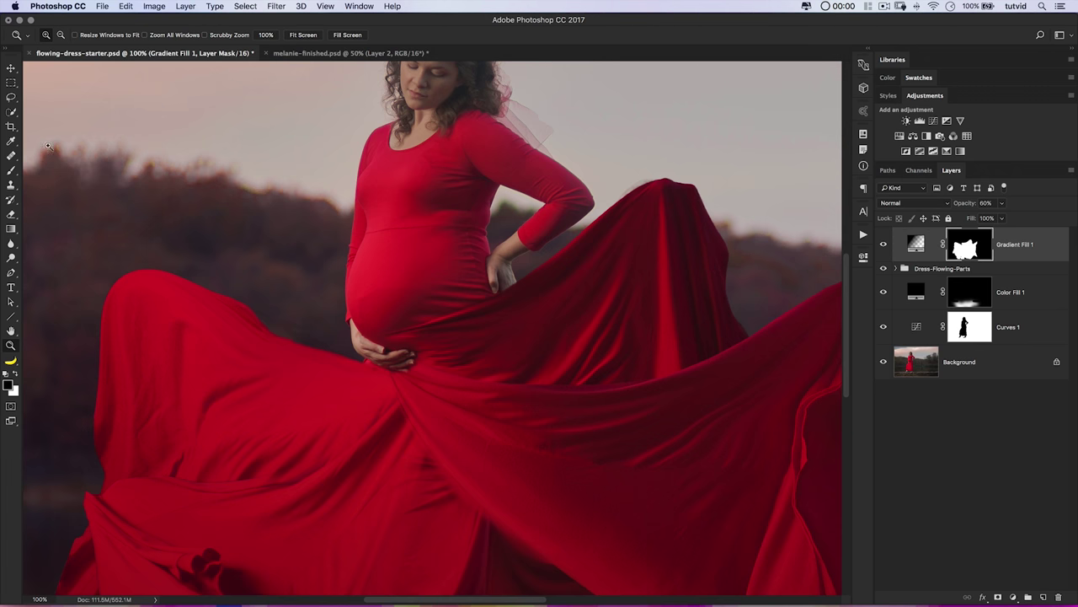
click(12, 170)
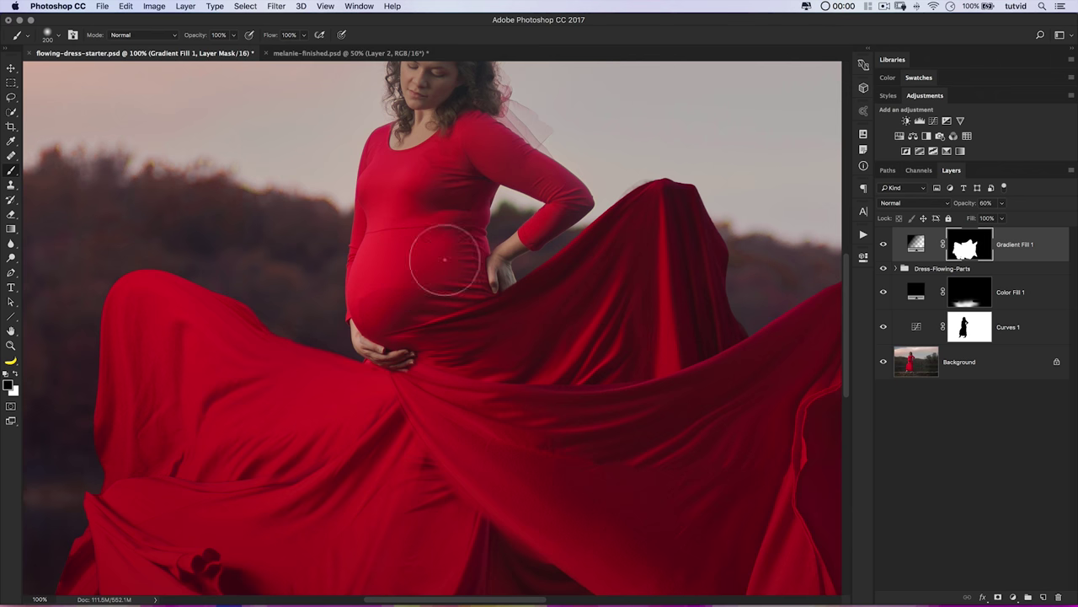
key(bracketleft)
key(bracketleft)
key(bracketleft)
key(bracketleft)
- Delete the saved dress-flowinhg channel and return to the layers
click(919, 170)
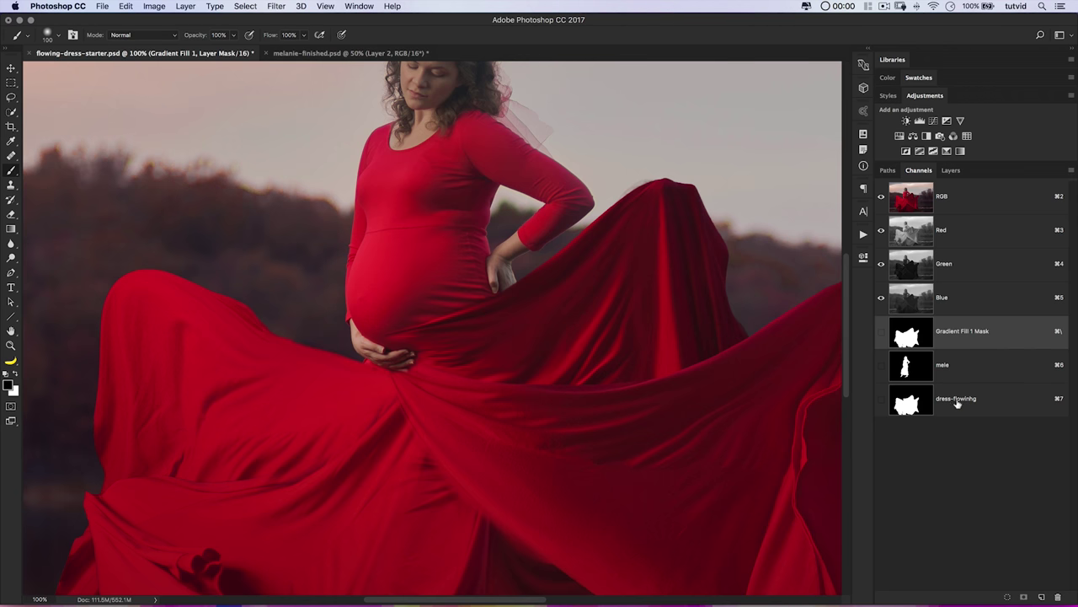
drag(999, 399, 1059, 596)
click(952, 170)
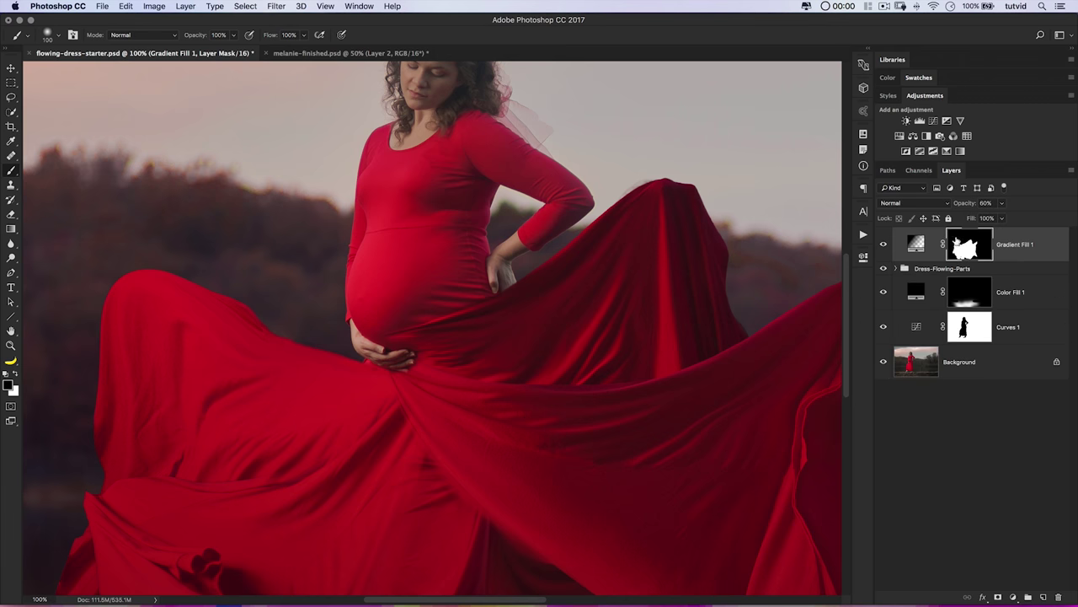
- Check the Gradient Fill 1 mask's outline by loading it as a selection, and clear the selection
super+click(962, 251)
key(super+d)
key(super+minus)
key(super+minus)
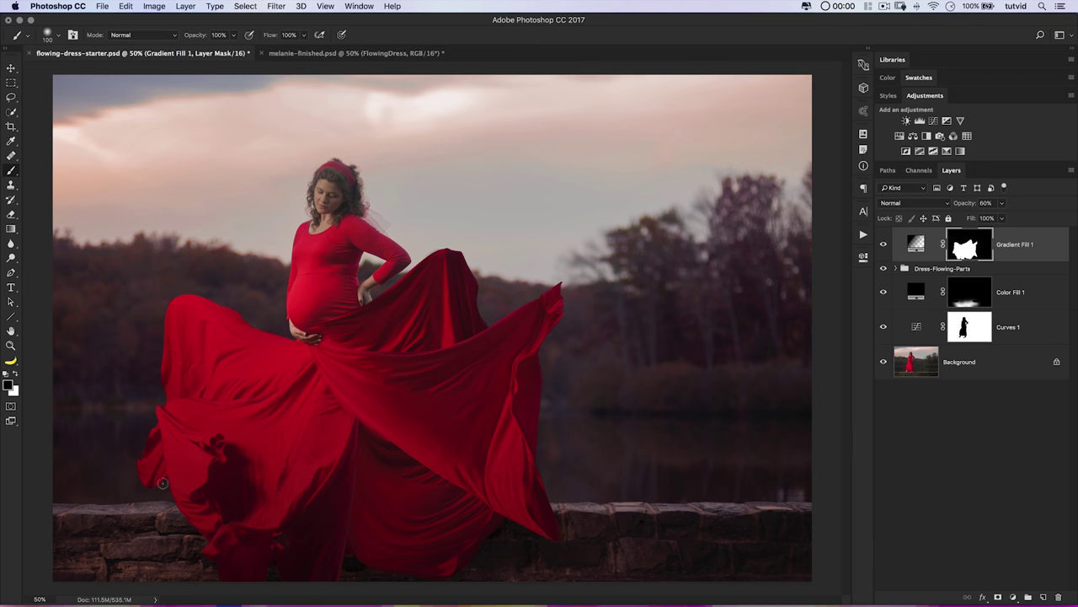
- Add a Curves adjustment masked to the dress and shape a gentle S-curve, lowering the shadows and raising the highlights slightly
super+click(970, 247)
click(933, 120)
drag(738, 411, 738, 413)
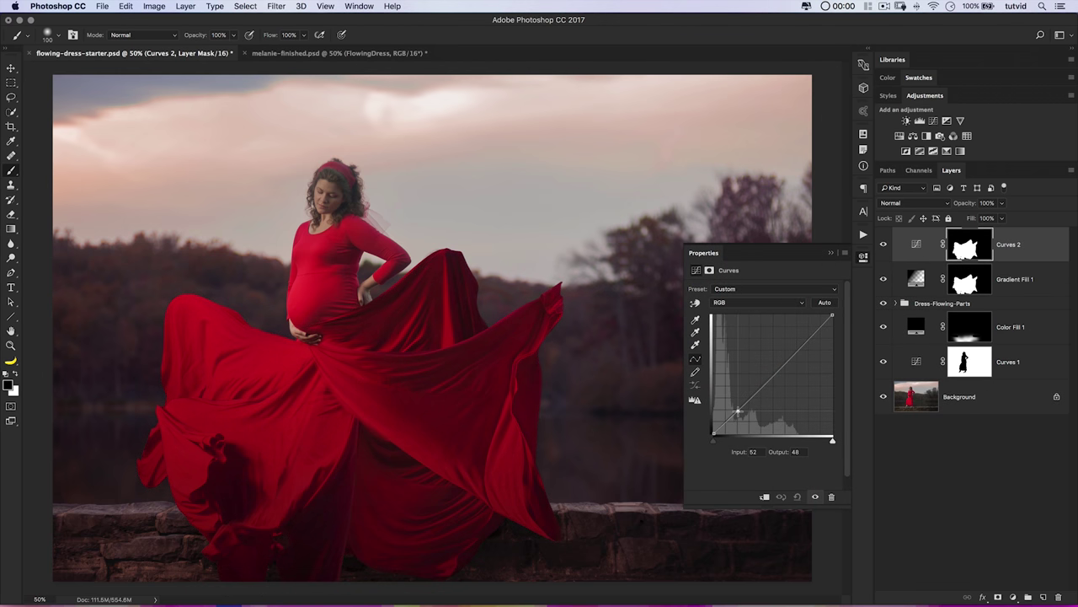
drag(738, 411, 737, 414)
click(791, 355)
drag(792, 353, 792, 351)
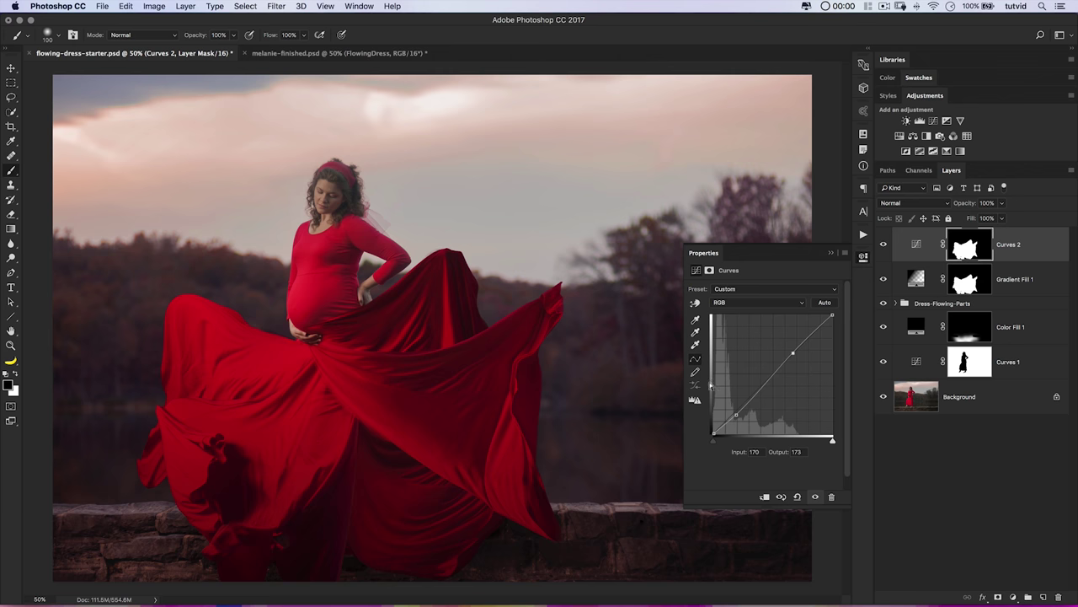
click(735, 415)
drag(792, 354, 791, 352)
click(864, 258)
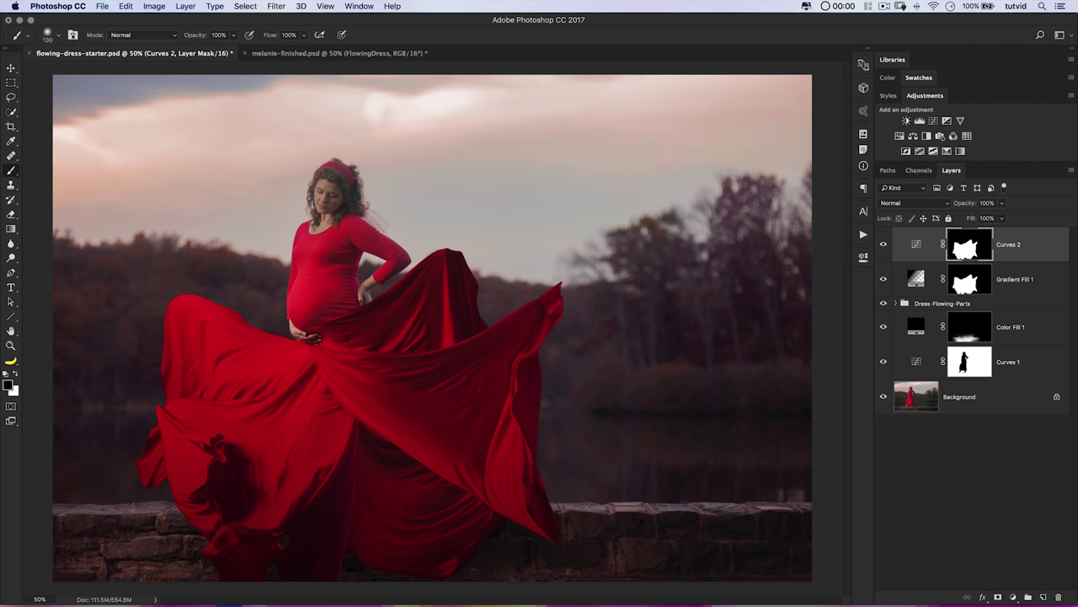
- With a soft 700 px brush, paint the Curves 2 mask black over the upper dress and white across the lower folds
right_click(367, 203)
drag(434, 226, 481, 227)
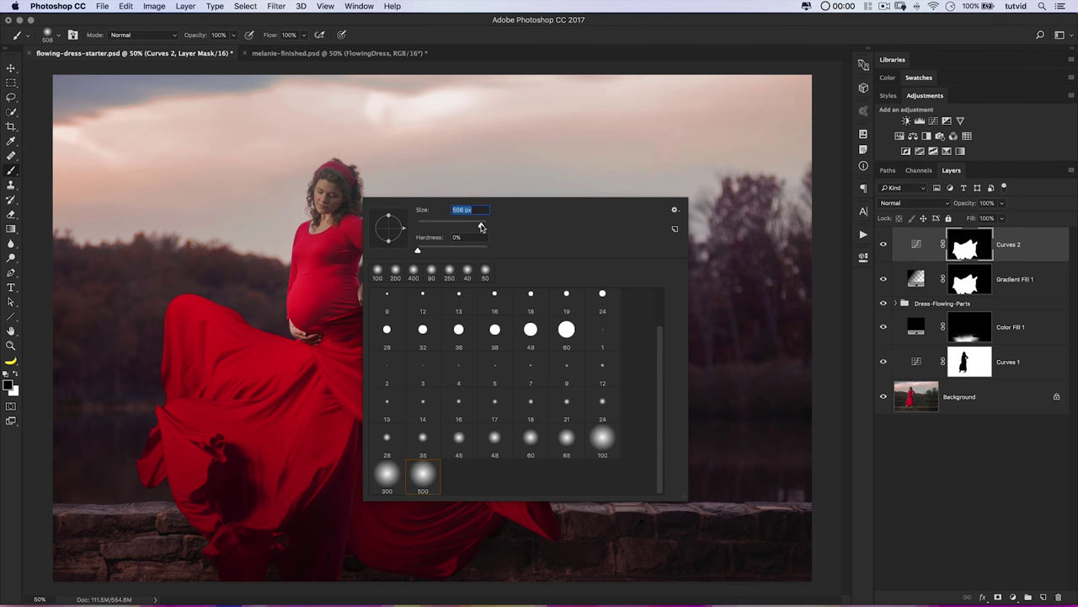
key(Return)
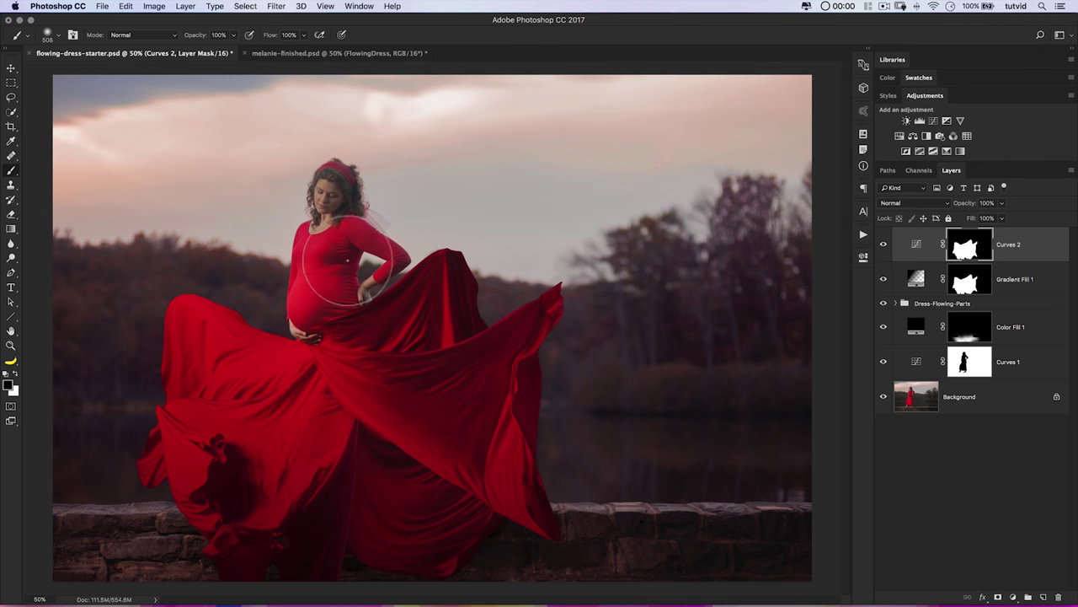
key(bracketright)
key(bracketright)
key(bracketright)
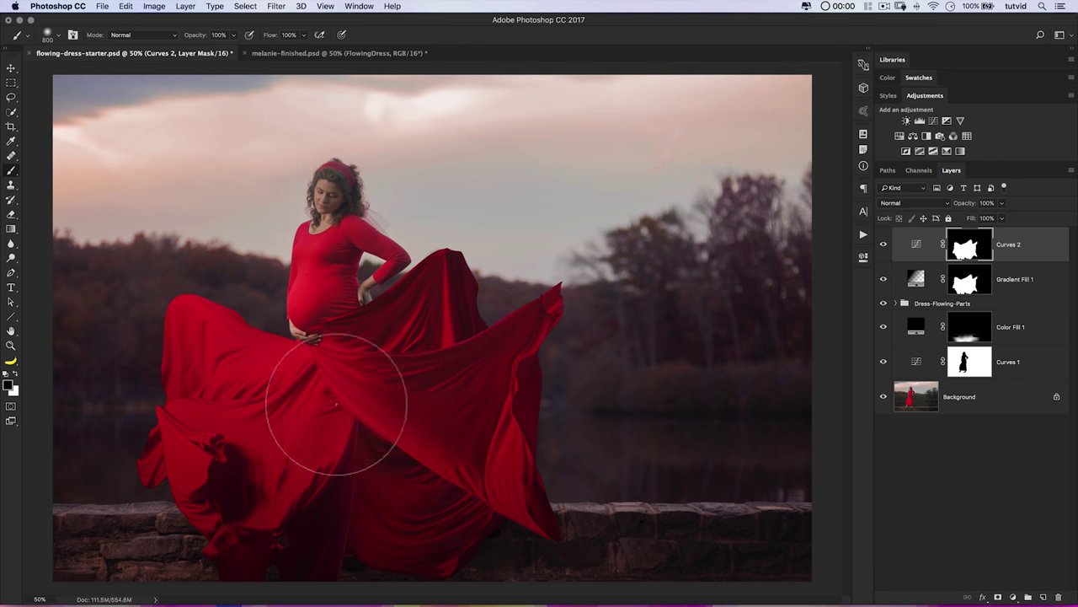
key(bracketleft)
mouse_move(335, 432)
mouse_down()
mouse_move(226, 410)
mouse_move(304, 429)
mouse_move(472, 396)
mouse_move(381, 373)
mouse_move(517, 360)
mouse_move(512, 390)
mouse_up()
key(x)
mouse_move(405, 494)
mouse_down()
mouse_move(370, 472)
mouse_move(405, 541)
mouse_move(295, 548)
mouse_move(228, 506)
mouse_move(153, 504)
mouse_up()
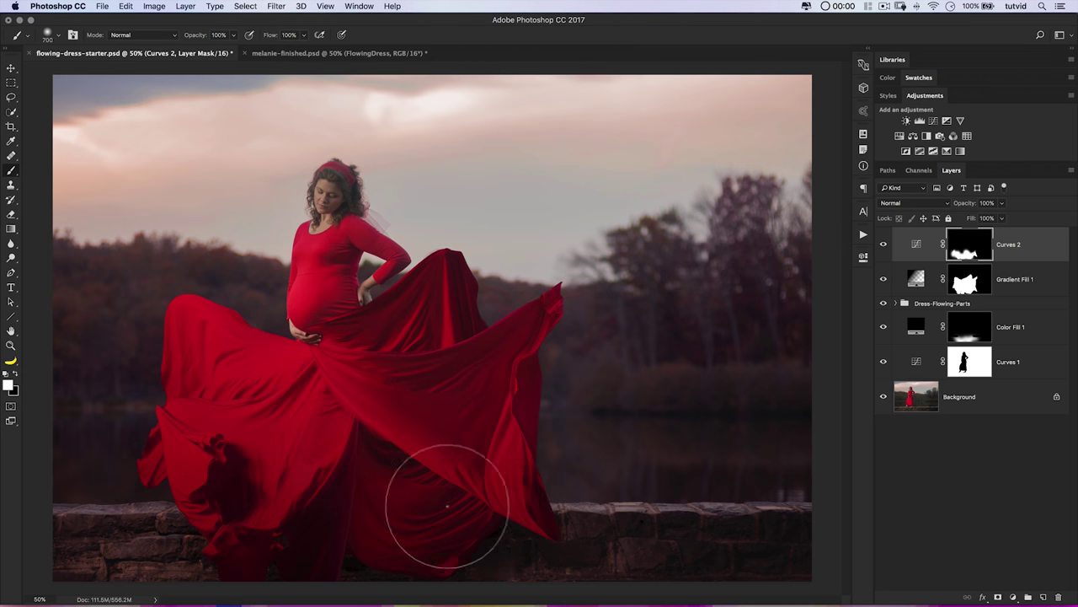
- Within the Gradient Fill 1 mask's outline, paint white on the Curves 2 mask along the dress's right-hand folds with a 250 px brush
key(bracketleft)
key(bracketleft)
key(bracketleft)
key(bracketleft)
key(bracketleft)
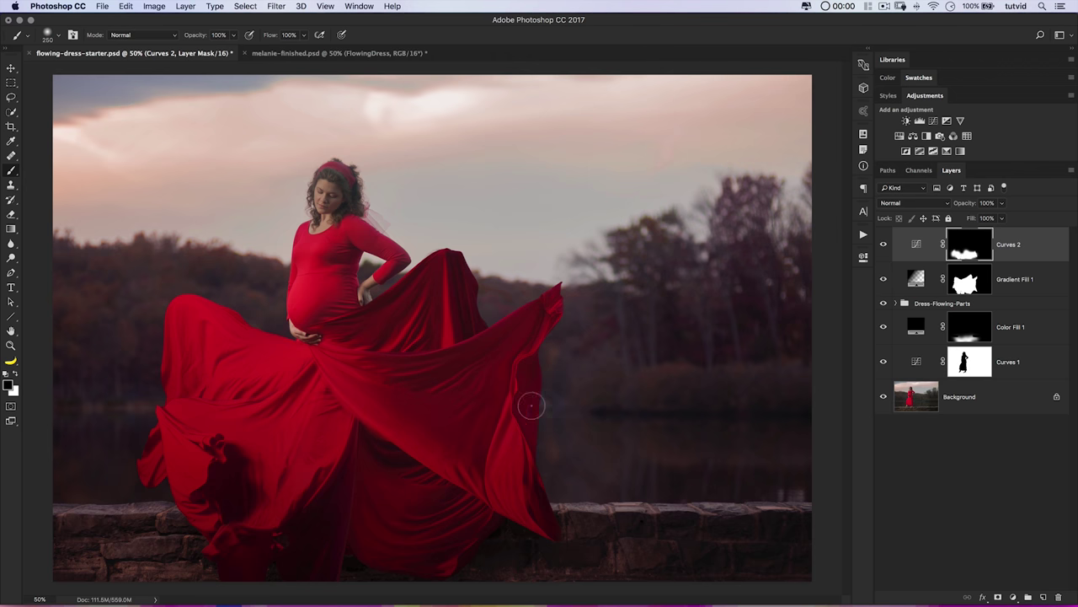
key(x)
super+click(967, 285)
mouse_move(516, 427)
mouse_down()
mouse_move(463, 271)
mouse_move(483, 368)
mouse_move(640, 289)
mouse_move(493, 287)
mouse_up()
key(super+d)
- Select everything outside the dress by inverting the Gradient Fill 1 mask's outline, and display the Curves 2 mask on its own
alt+click(971, 242)
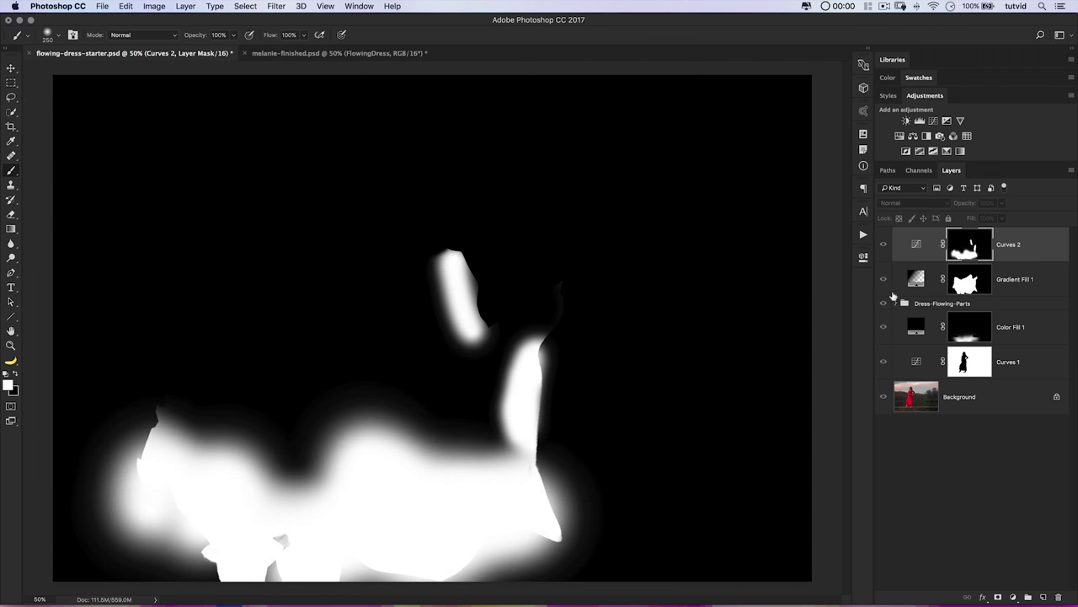
alt+click(980, 253)
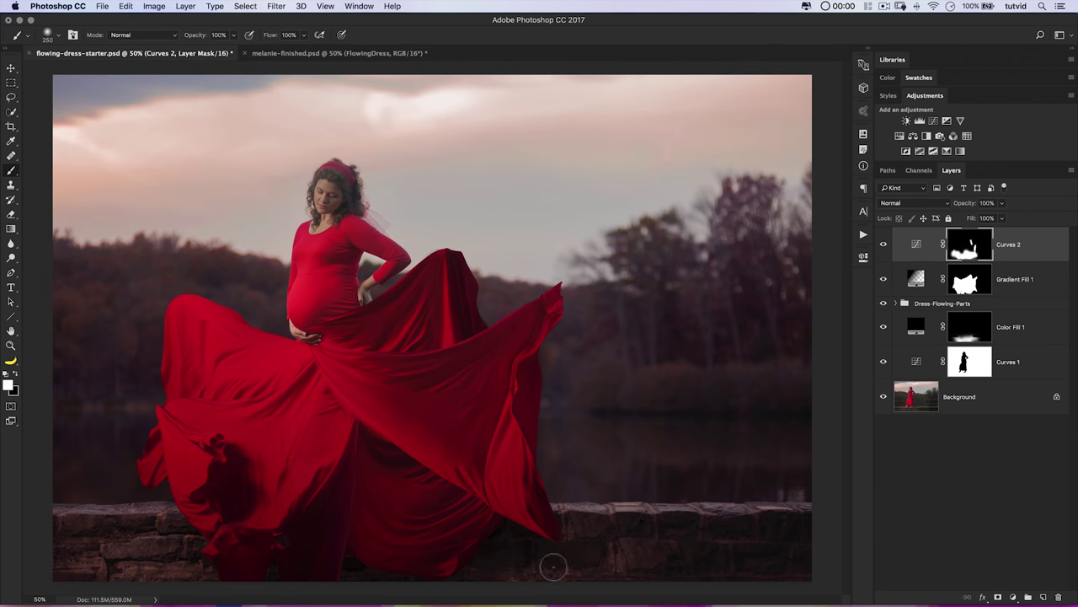
super+click(977, 285)
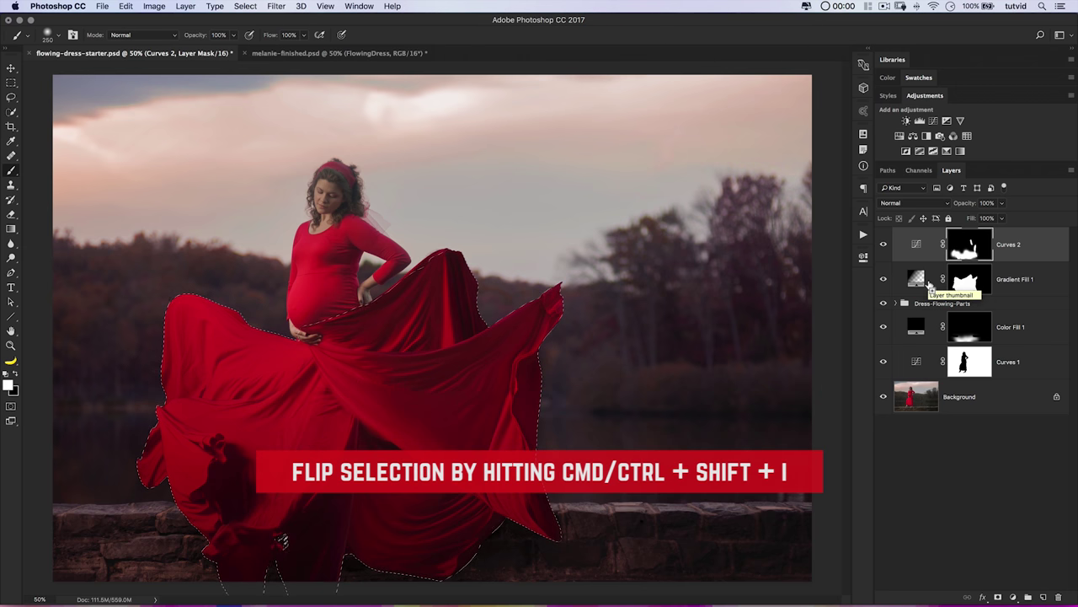
key(shift+super+i)
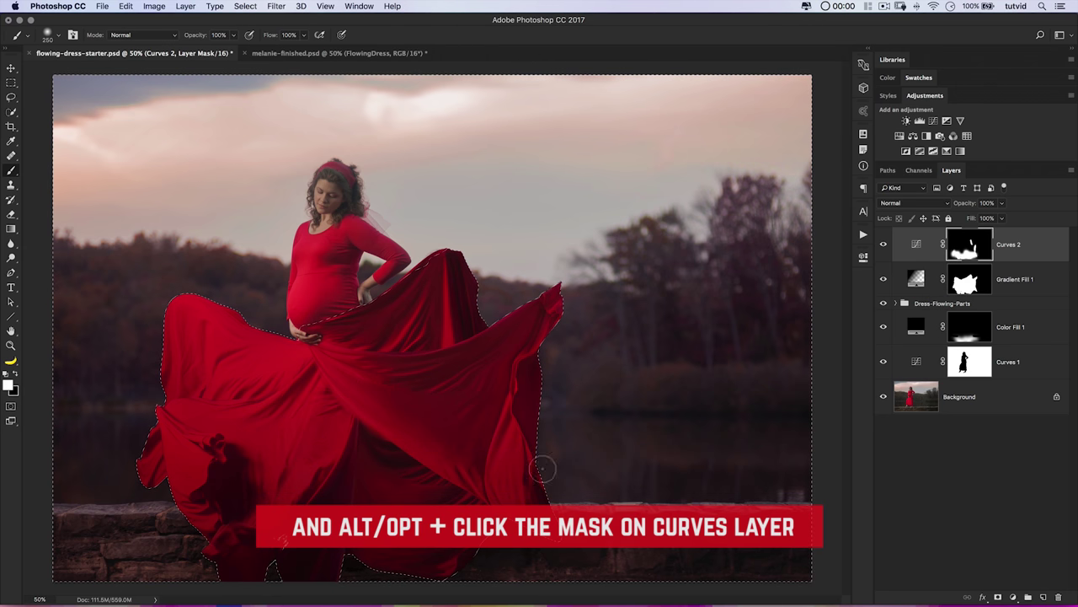
alt+click(969, 245)
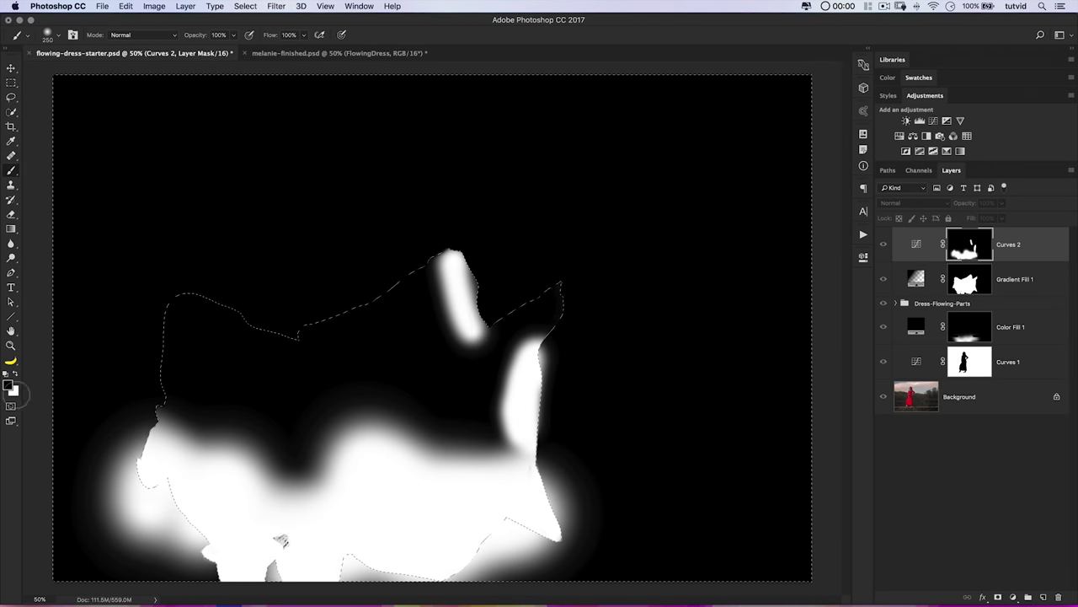
- Paint black on the Curves 2 mask around the lower dress with an 800 px brush to remove the white spill outside the outline
key(bracketright)
key(bracketright)
key(bracketright)
key(bracketright)
key(bracketright)
key(bracketright)
mouse_move(113, 454)
mouse_down()
mouse_move(92, 474)
mouse_move(203, 540)
mouse_move(311, 574)
mouse_move(552, 569)
mouse_up()
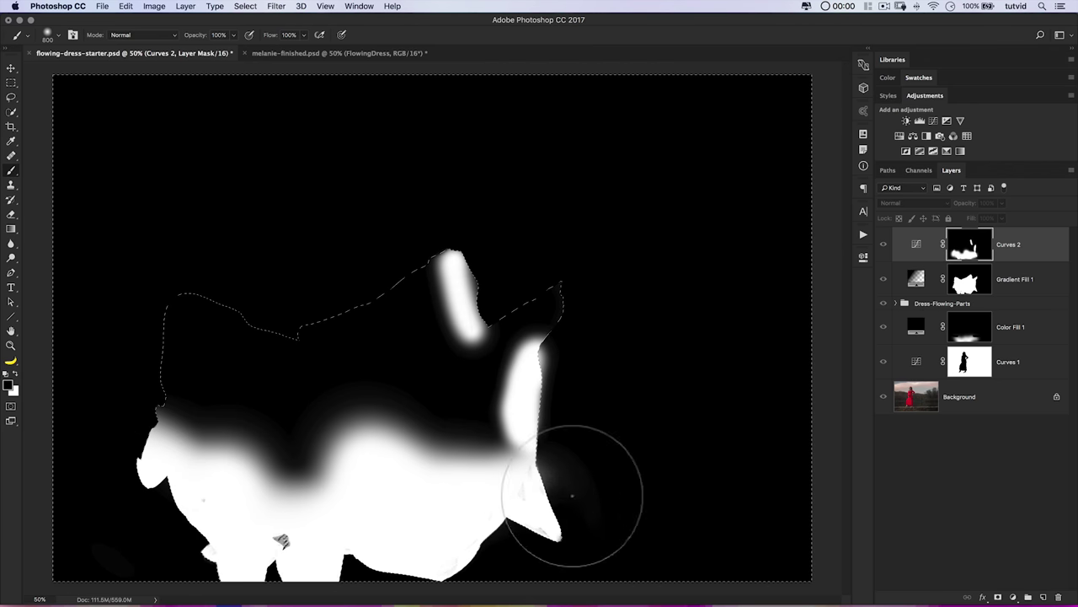
- Clear the selection, return from the Curves 2 mask view to the image, and compare it with Curves 2 hidden and shown
key(super+d)
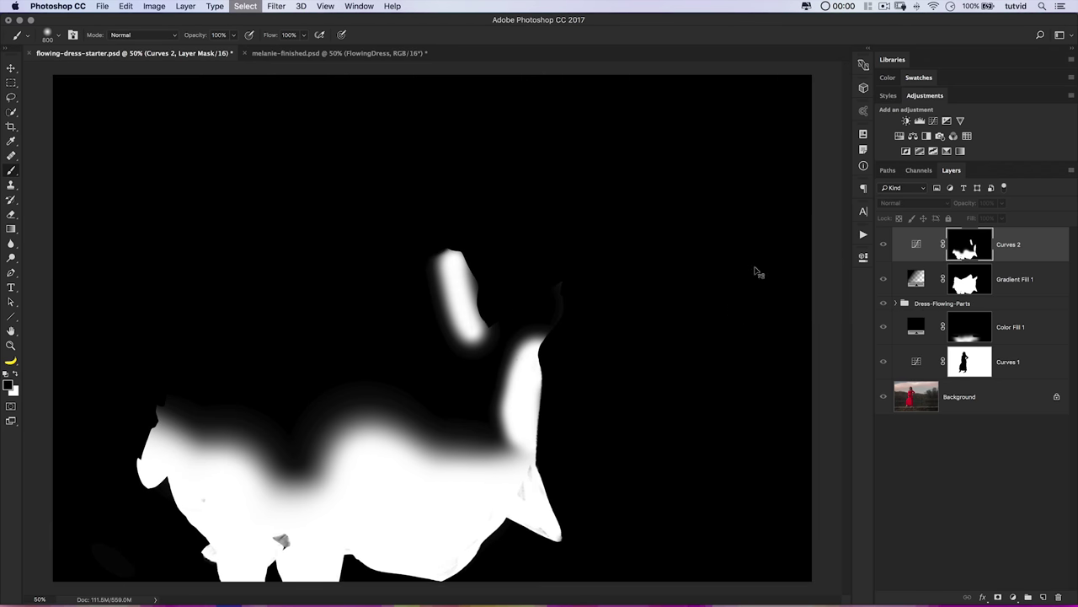
alt+click(969, 251)
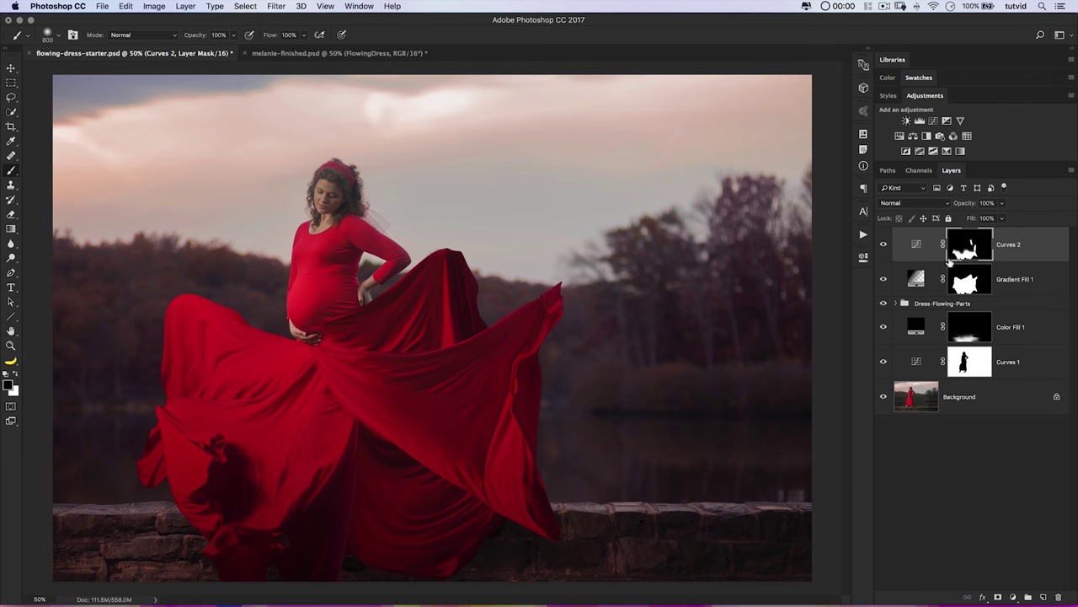
click(884, 244)
click(884, 244)
click(883, 245)
click(884, 244)
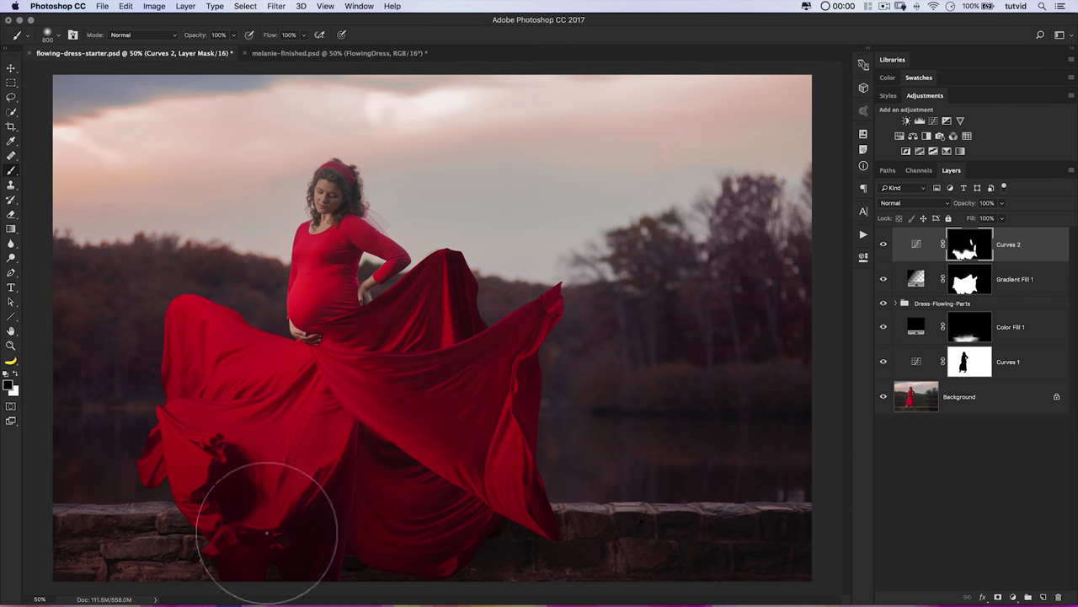
- Inside the Gradient Fill 1 mask's outline, add a reversed Reflected black-to-transparent gradient fill at 0°, positioned to darken the dress's outer edges
key(v)
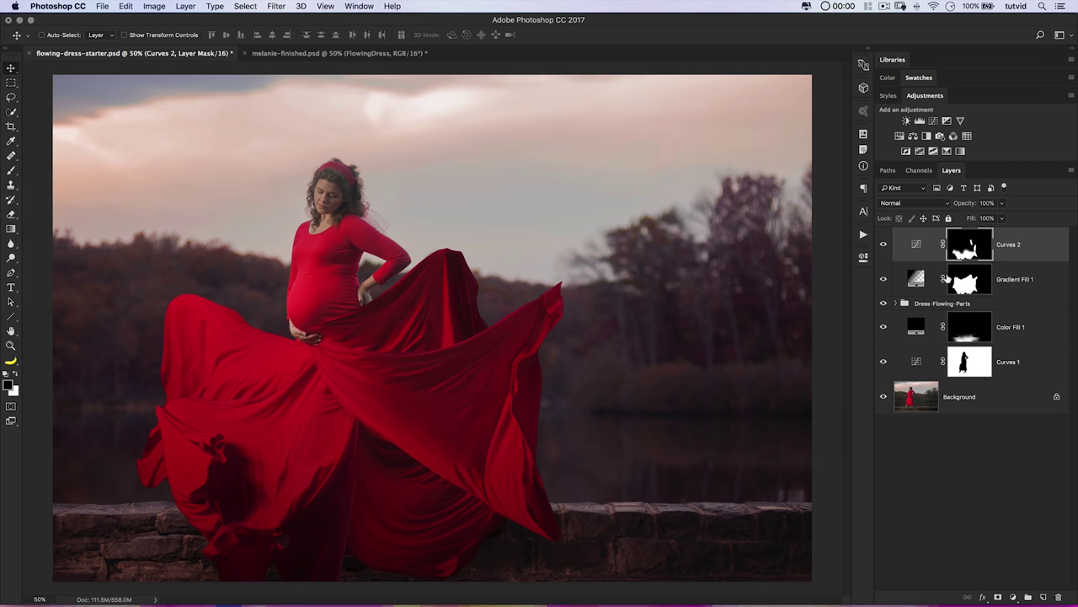
super+click(964, 290)
click(1014, 597)
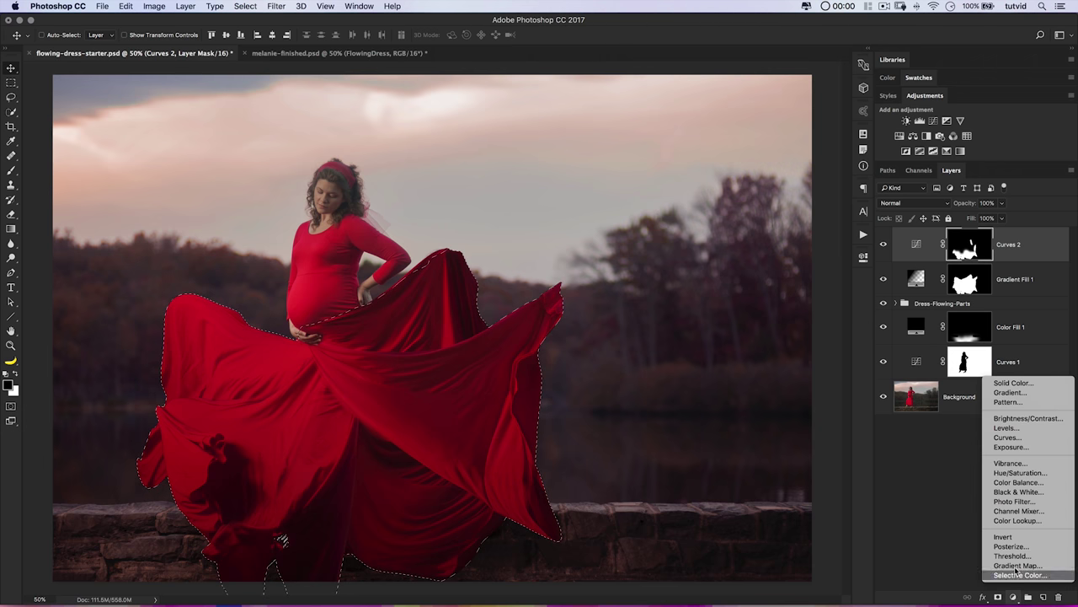
click(1023, 395)
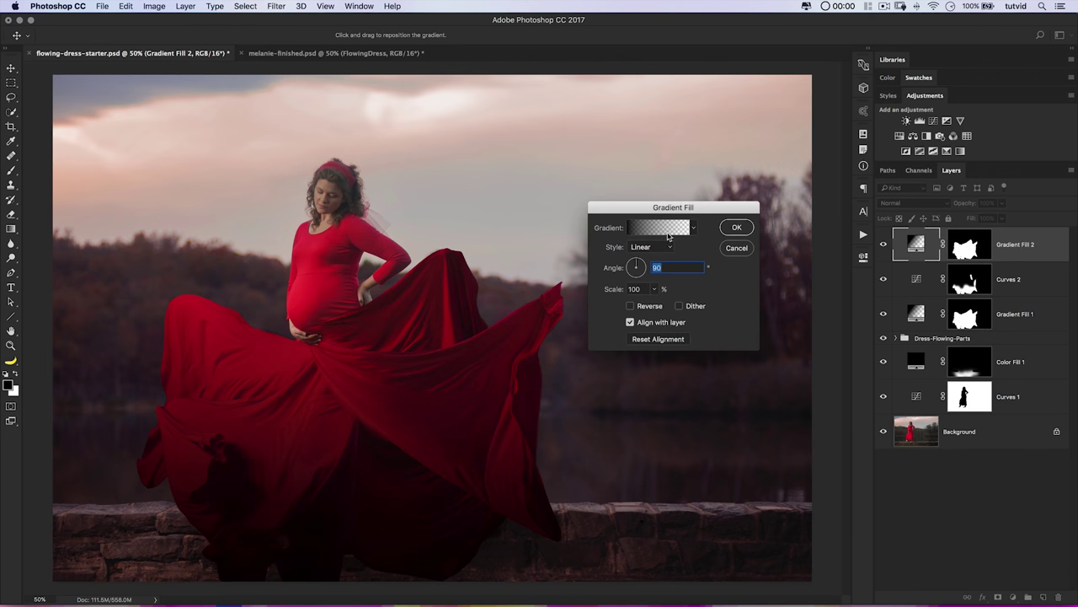
click(651, 246)
click(647, 275)
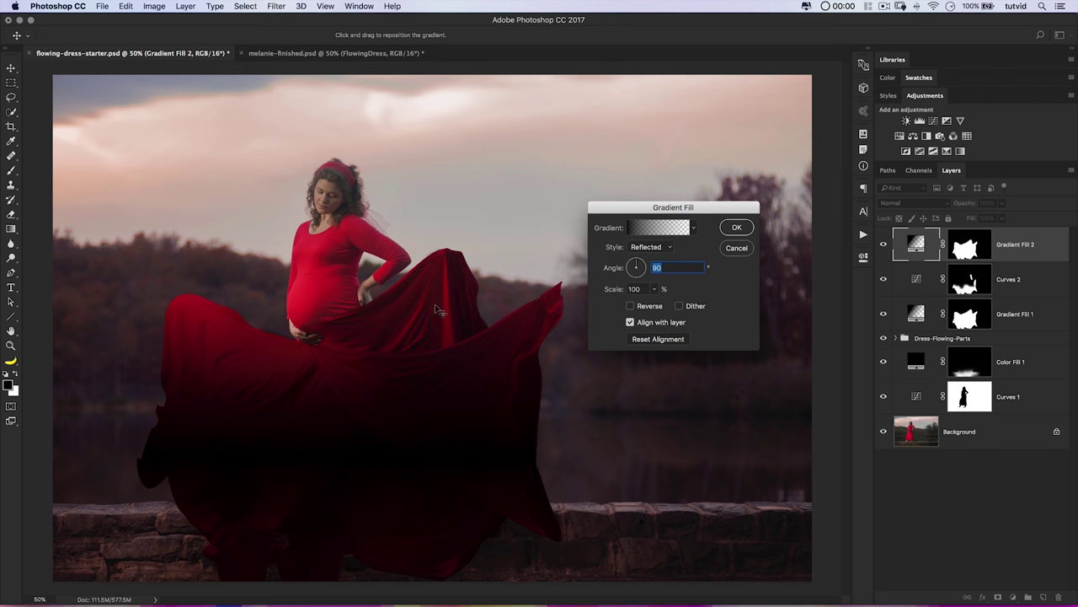
click(630, 305)
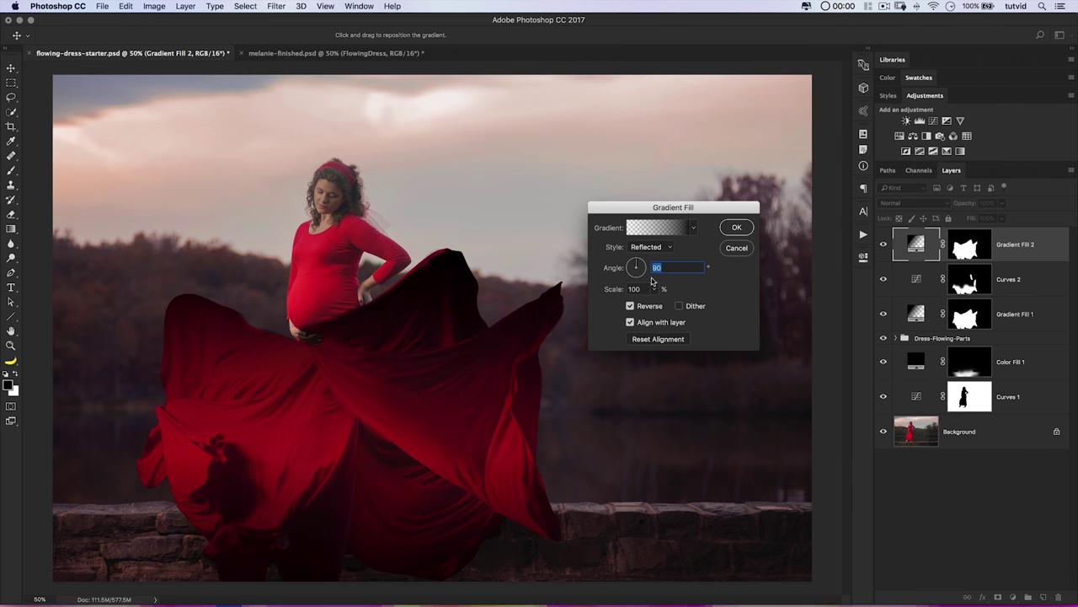
text(0)
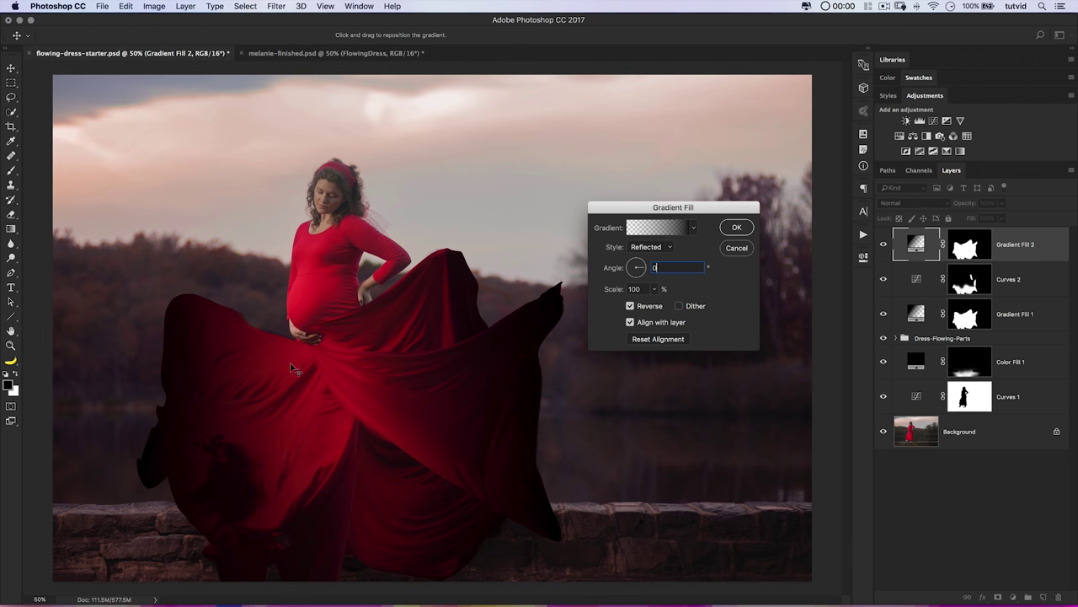
drag(214, 384, 214, 417)
click(737, 228)
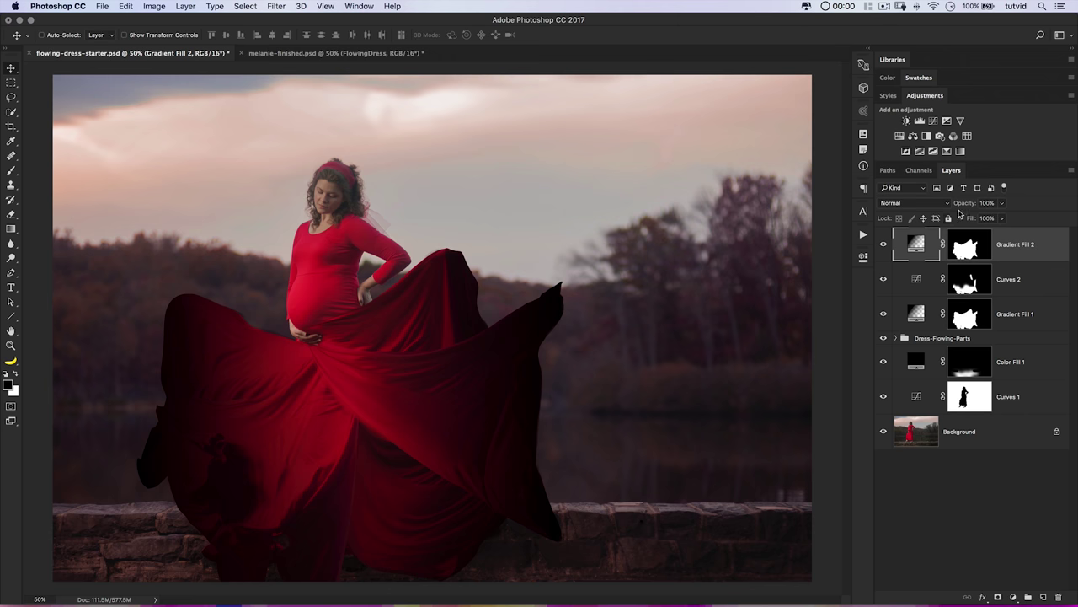
- Lower the Gradient Fill 2 layer's opacity to 24% and compare the dress with the layer hidden and shown
drag(964, 203, 954, 206)
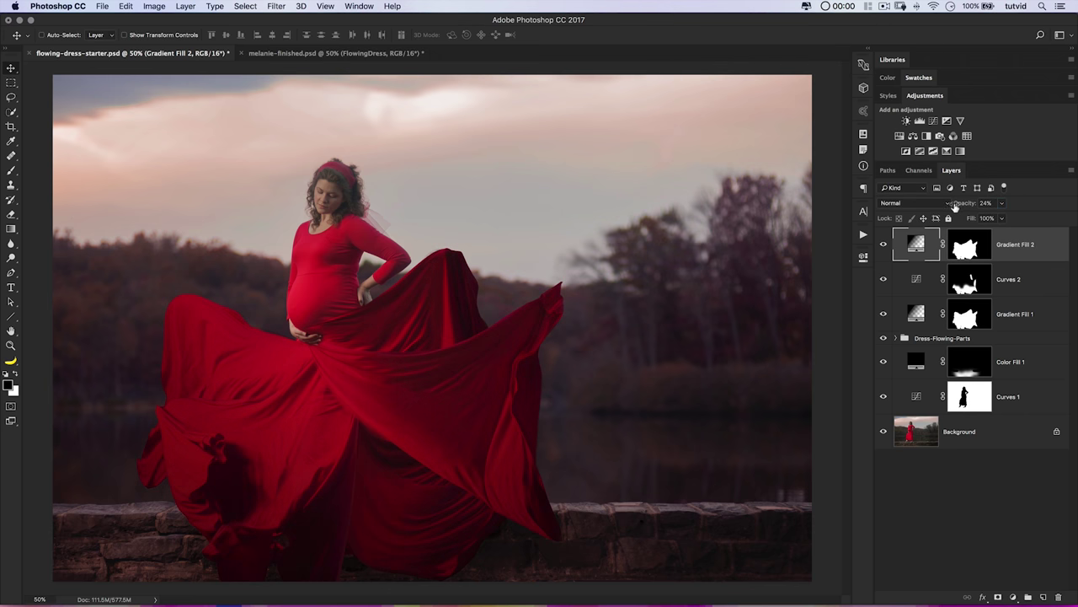
click(882, 245)
click(883, 245)
click(883, 244)
click(883, 245)
- Add a new layer above Gradient Fill 2 and name it Dodge/Burn
click(1044, 596)
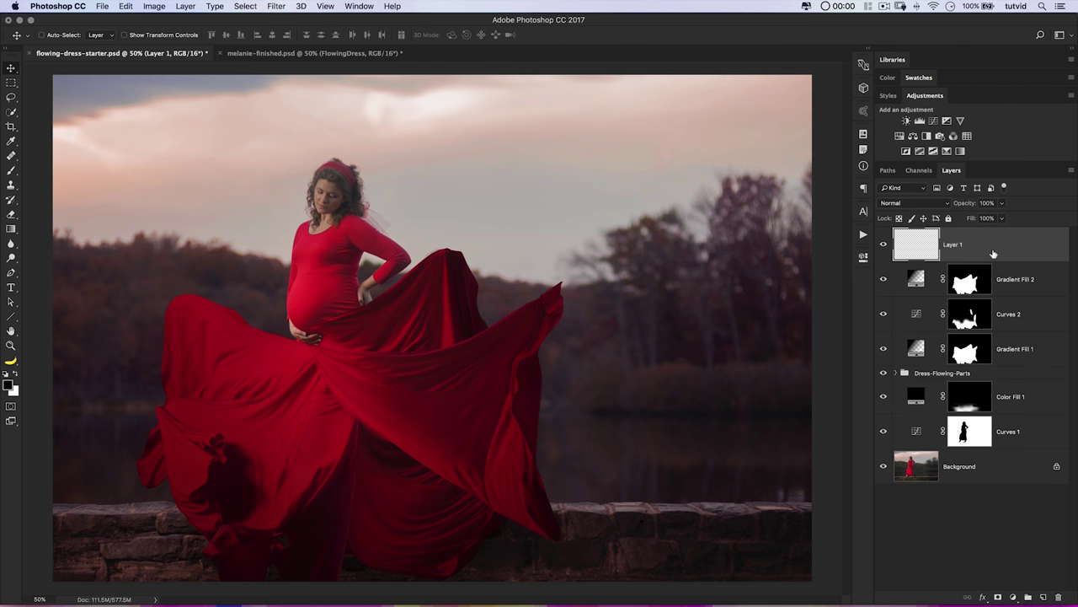
double_click(952, 244)
text(Dodge/Burn)
key(Return)
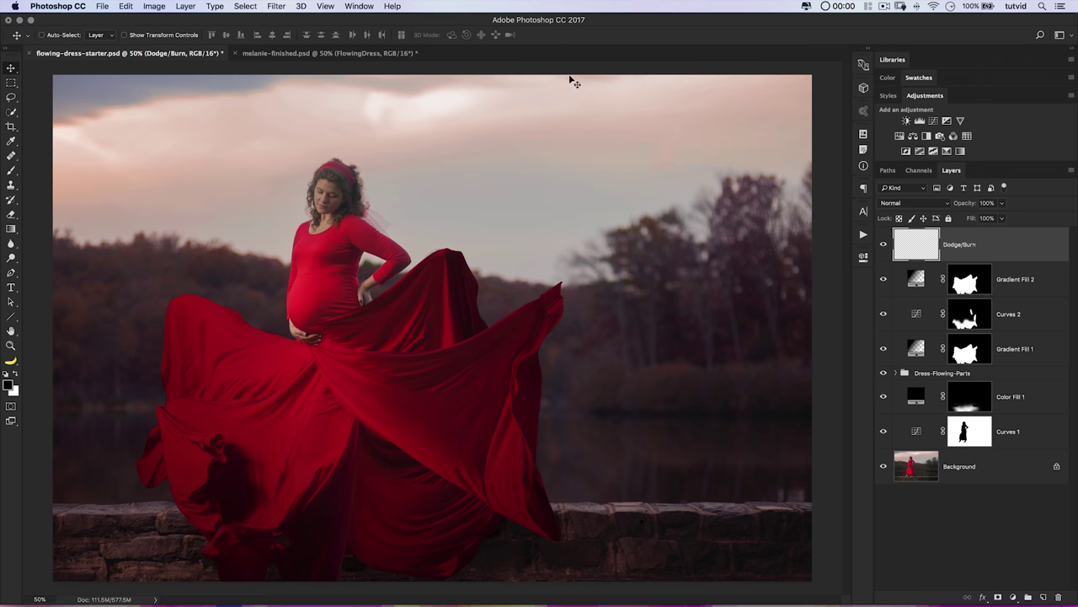
- Fill the Dodge/Burn layer with neutral gray and set its blend mode to Soft Light
click(126, 5)
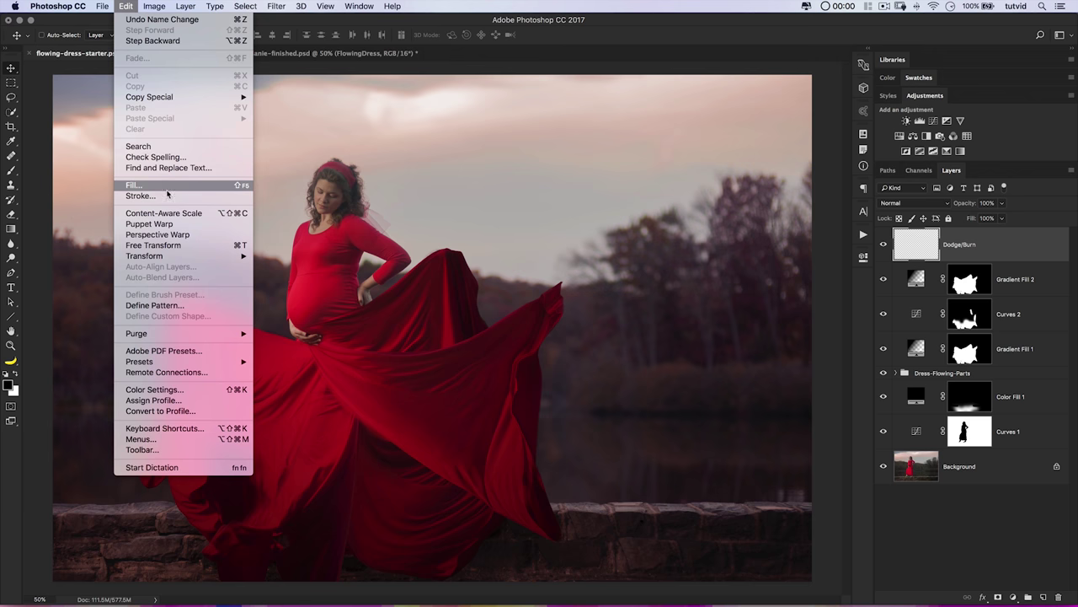
click(169, 184)
click(549, 269)
key(v)
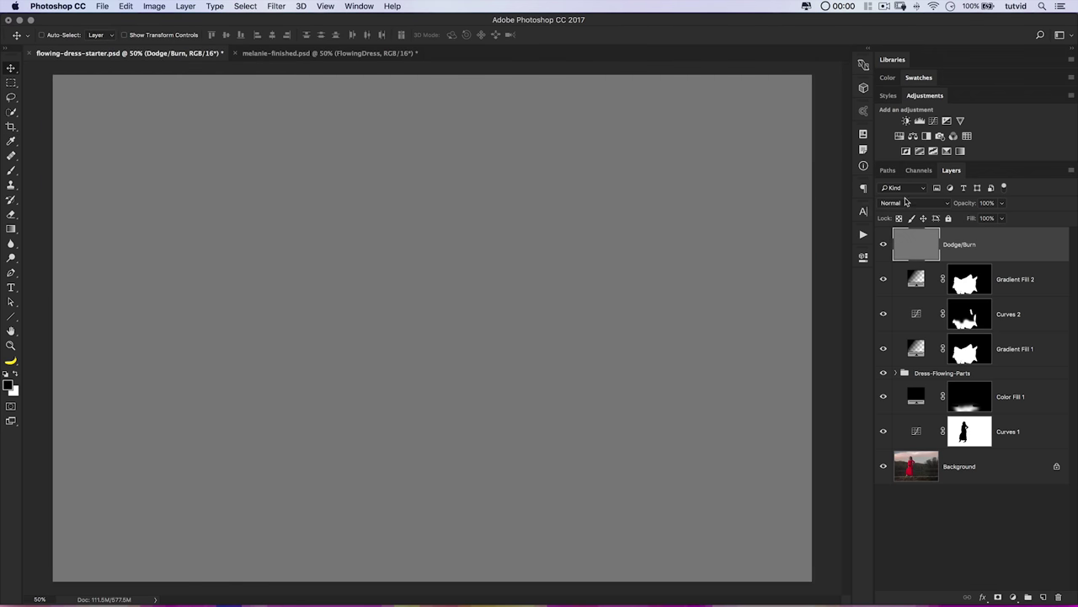
click(912, 203)
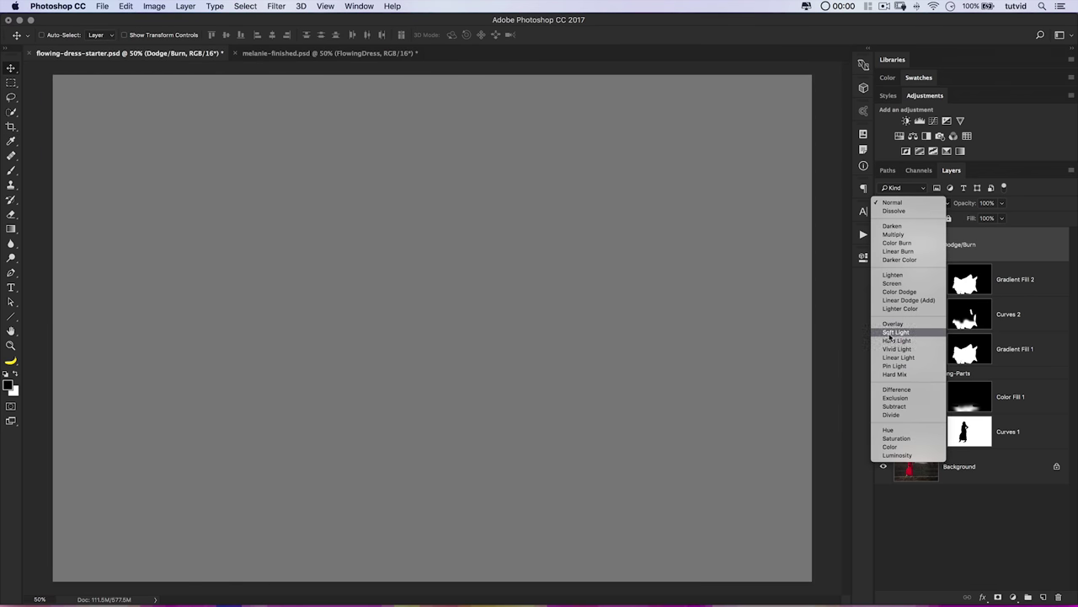
click(1037, 245)
click(918, 205)
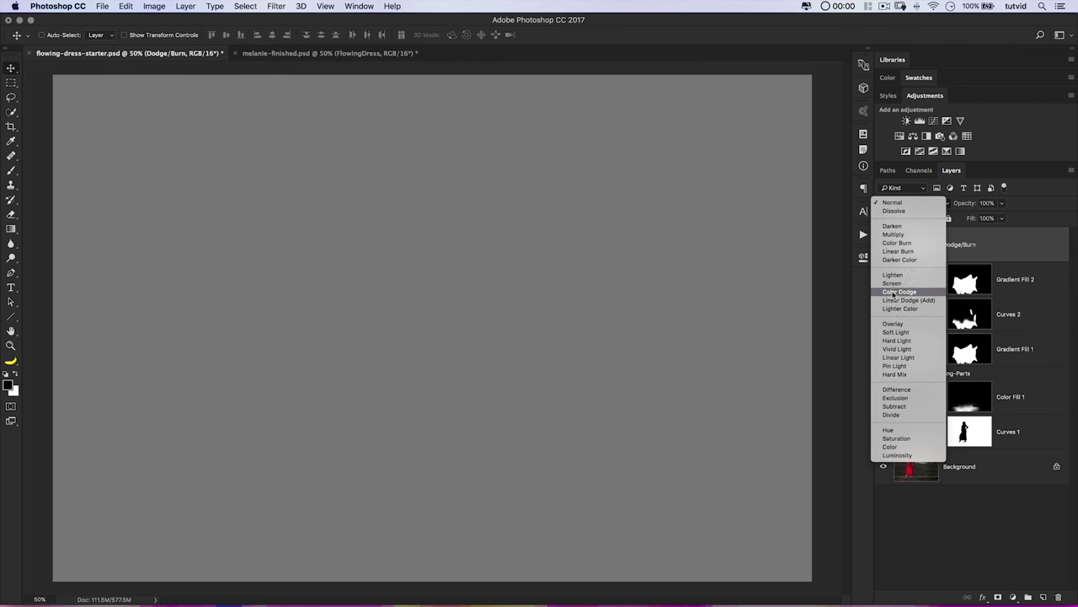
click(900, 333)
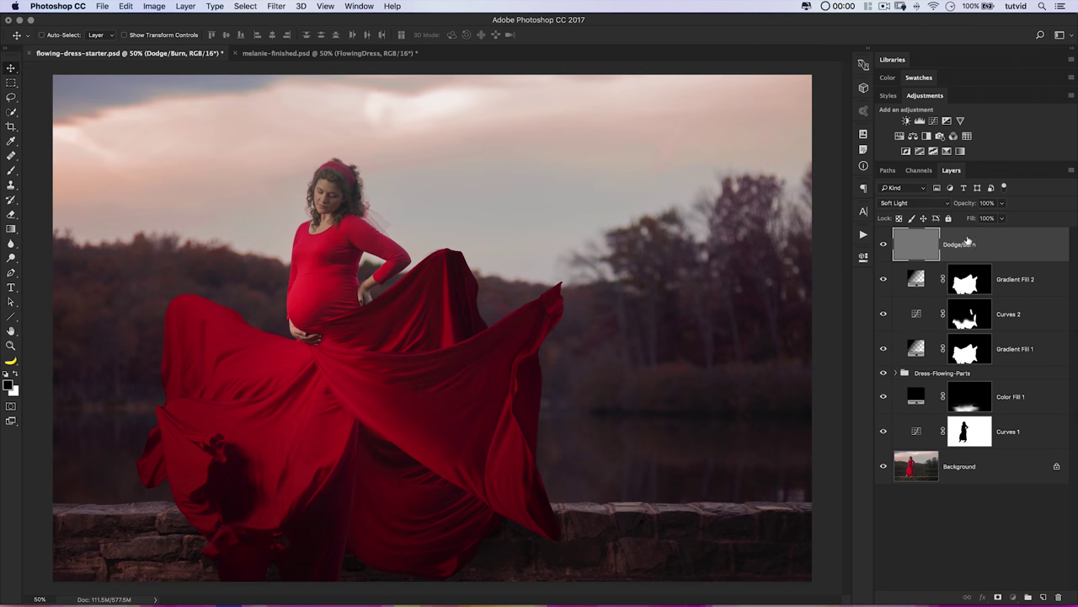
- Burn small fold shadows on the Dodge/Burn layer with Midtones at 50% exposure, and compare the image with the layer hidden and shown
click(16, 257)
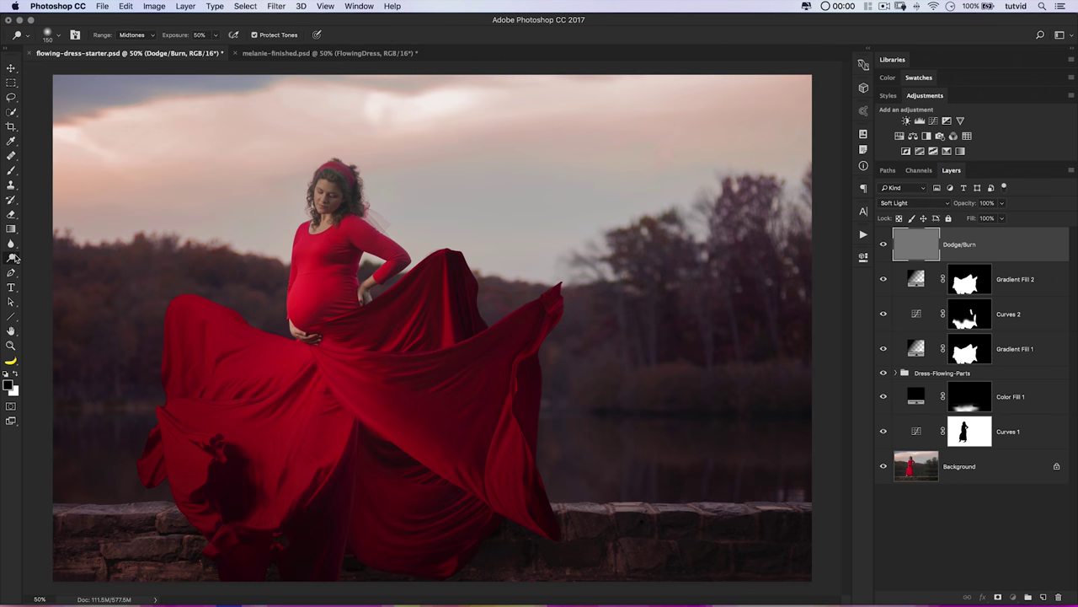
click(50, 263)
drag(17, 259, 49, 282)
click(49, 280)
key(z)
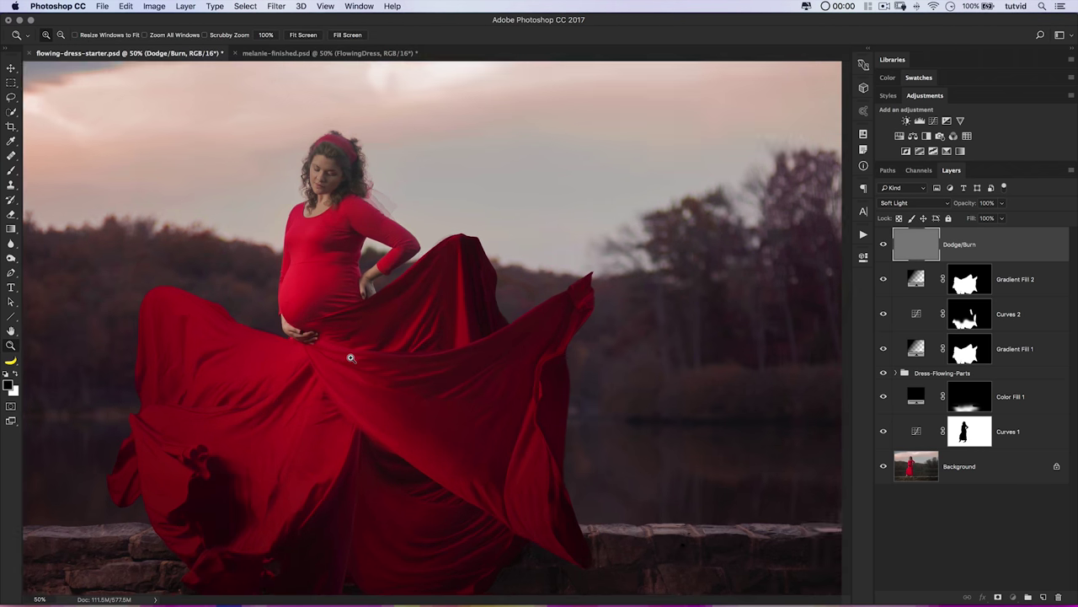
click(404, 308)
mouse_move(374, 289)
mouse_down()
mouse_move(258, 178)
mouse_move(101, 134)
mouse_up()
key(o)
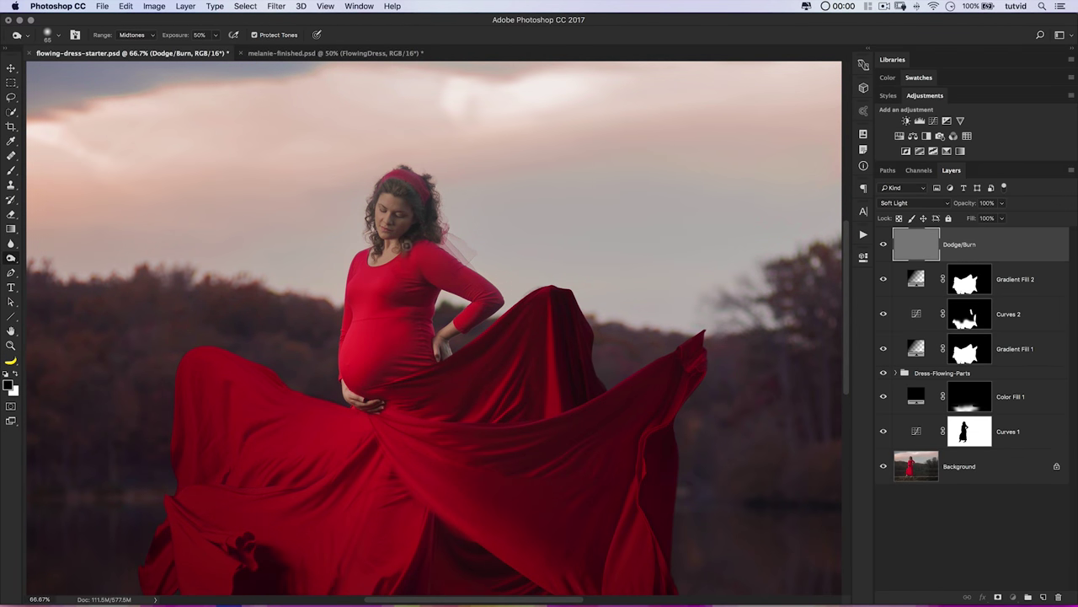
click(883, 248)
click(883, 247)
click(883, 246)
click(882, 244)
- Deepen the shadows between the dress's folds with the Burn tool, varying the brush size up to 175 px
key(bracketright)
key(bracketright)
key(bracketright)
key(bracketright)
key(bracketleft)
key(bracketleft)
key(bracketleft)
key(bracketleft)
key(bracketright)
key(bracketright)
key(bracketright)
key(bracketright)
key(bracketright)
drag(599, 427, 601, 284)
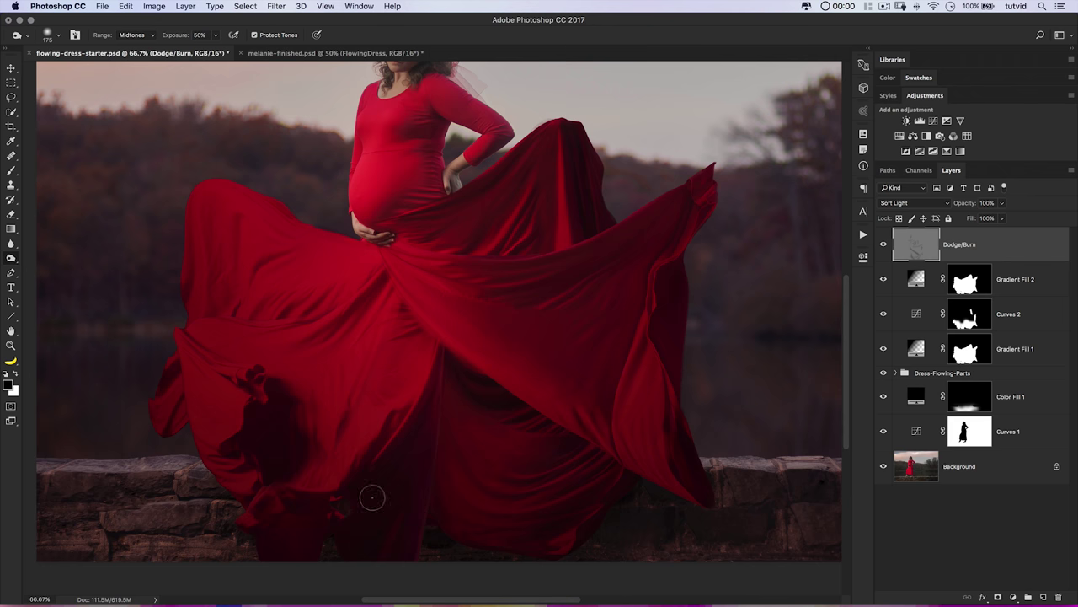
- Burn the bottom of the dress and the stone wall on both sides with the 175 px brush
mouse_move(337, 508)
mouse_down()
mouse_move(236, 413)
mouse_move(310, 463)
mouse_move(201, 316)
mouse_move(229, 328)
mouse_move(191, 521)
mouse_up()
drag(812, 231, 512, 210)
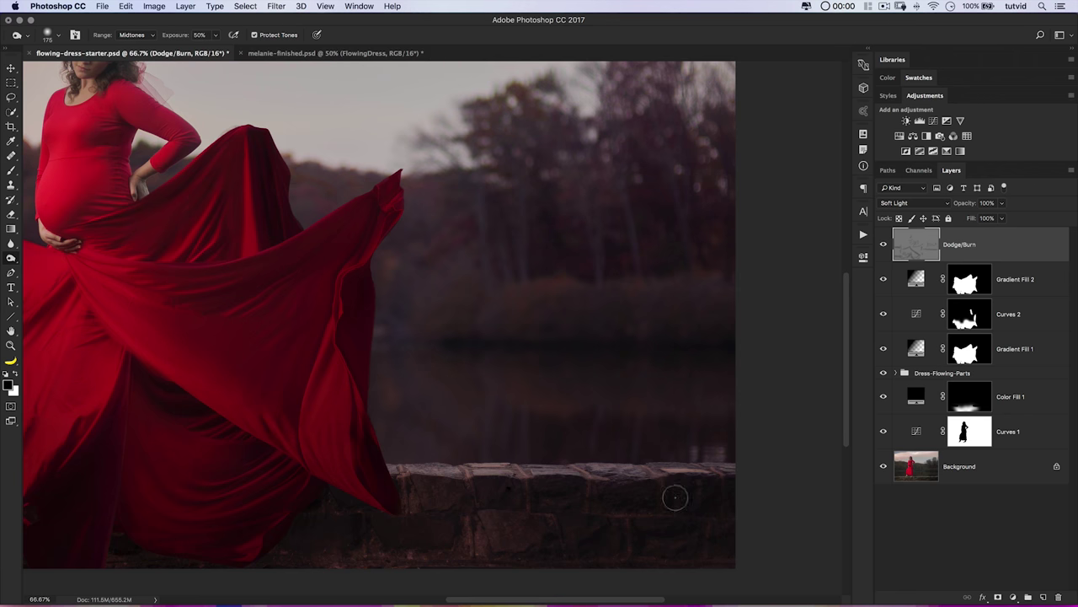
scroll(601, 513, left, 10)
scroll(602, 514, up, 2)
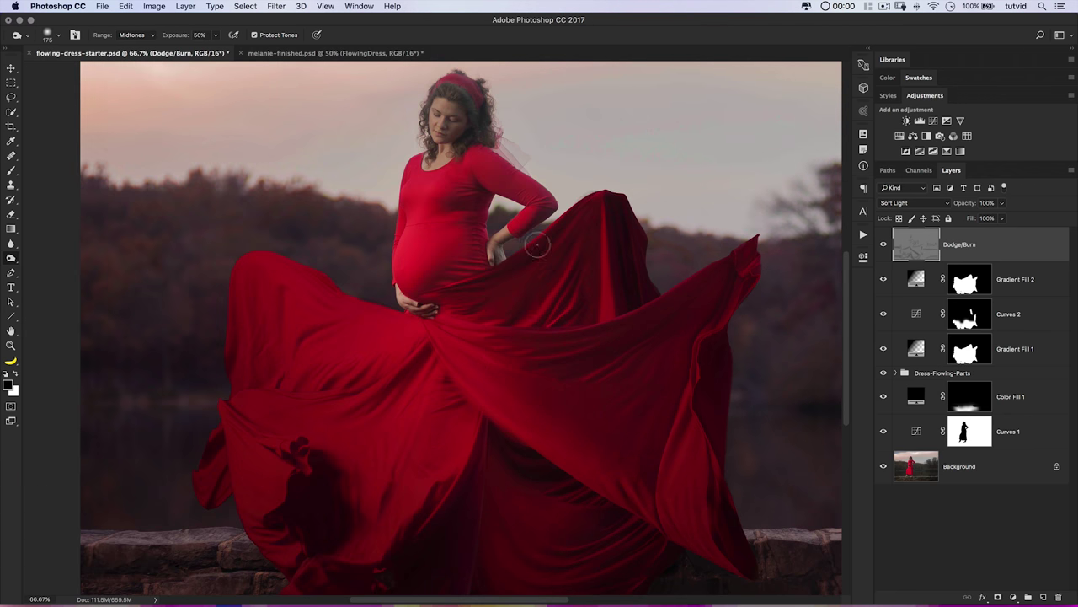
- Dodge the highlights on the dress's folds with Midtones at 31% exposure, using a soft brush of about 90 px
right_click(15, 255)
click(51, 260)
key(bracketleft)
key(bracketleft)
key(bracketleft)
drag(174, 38, 177, 39)
key(Return)
key(bracketright)
key(bracketright)
key(bracketright)
key(bracketleft)
key(bracketleft)
key(bracketleft)
key(bracketleft)
key(bracketright)
key(bracketright)
drag(413, 506, 374, 385)
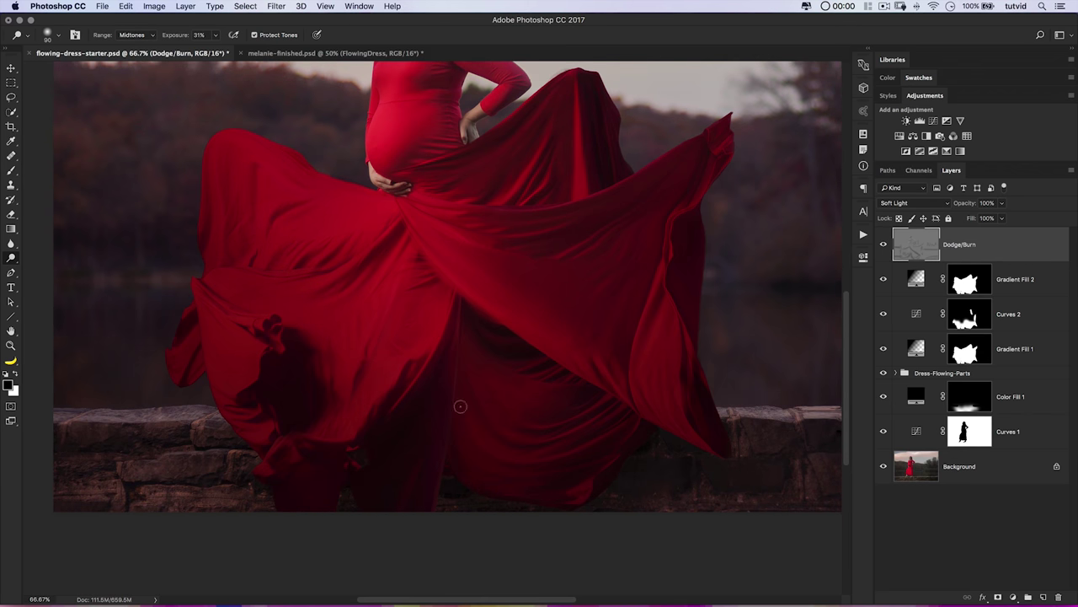
- Dodge highlights along the right-hand folds and across the rest of the dress, reducing the brush to 40 px for fine areas
drag(621, 376, 436, 371)
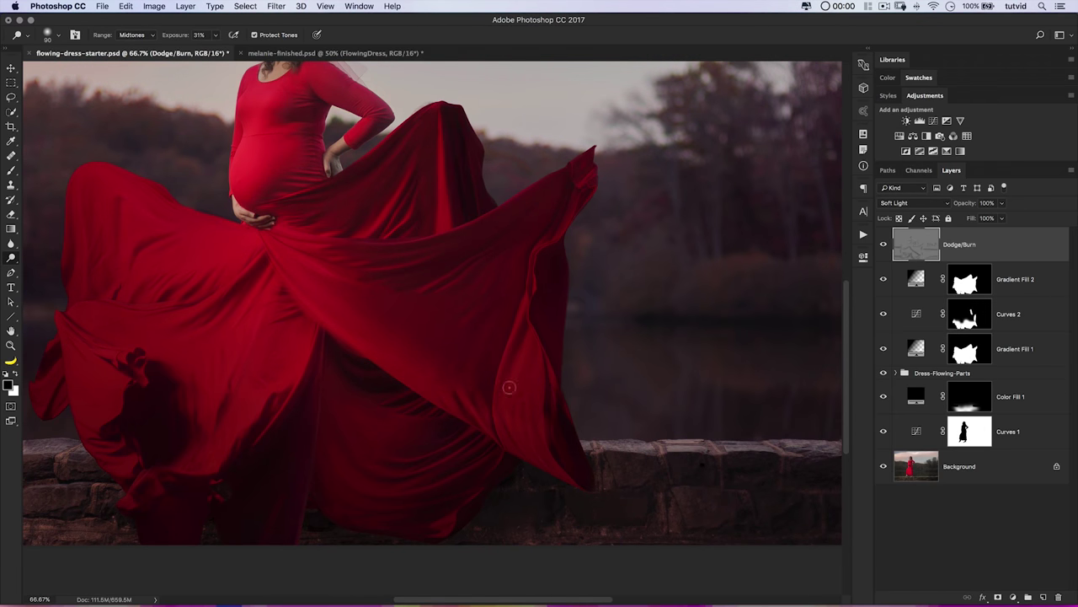
drag(503, 300, 472, 337)
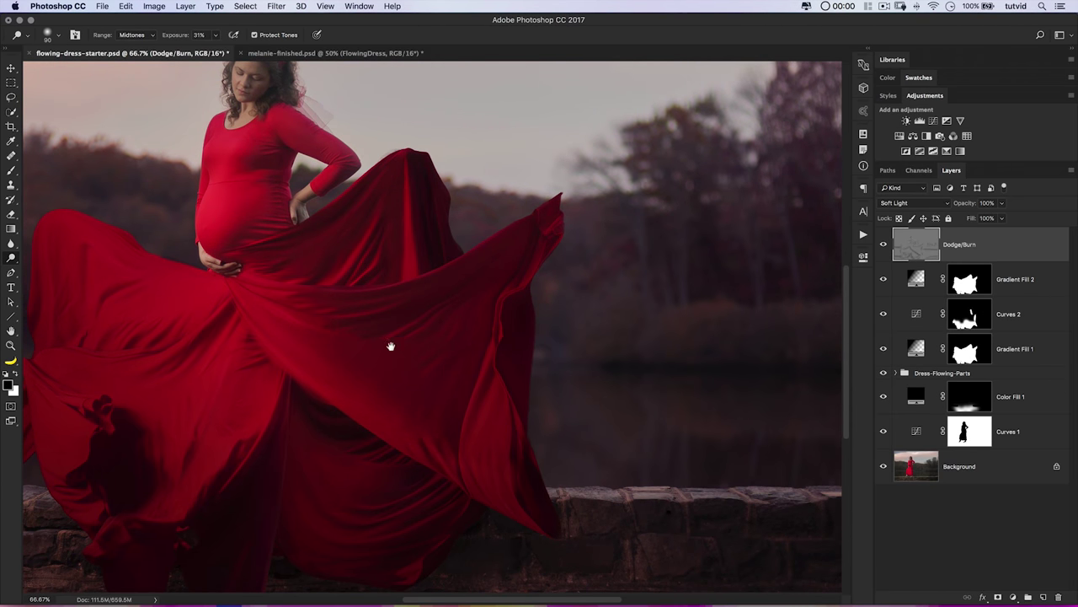
drag(385, 366, 317, 235)
scroll(317, 234, down, 1)
scroll(318, 234, right, 2)
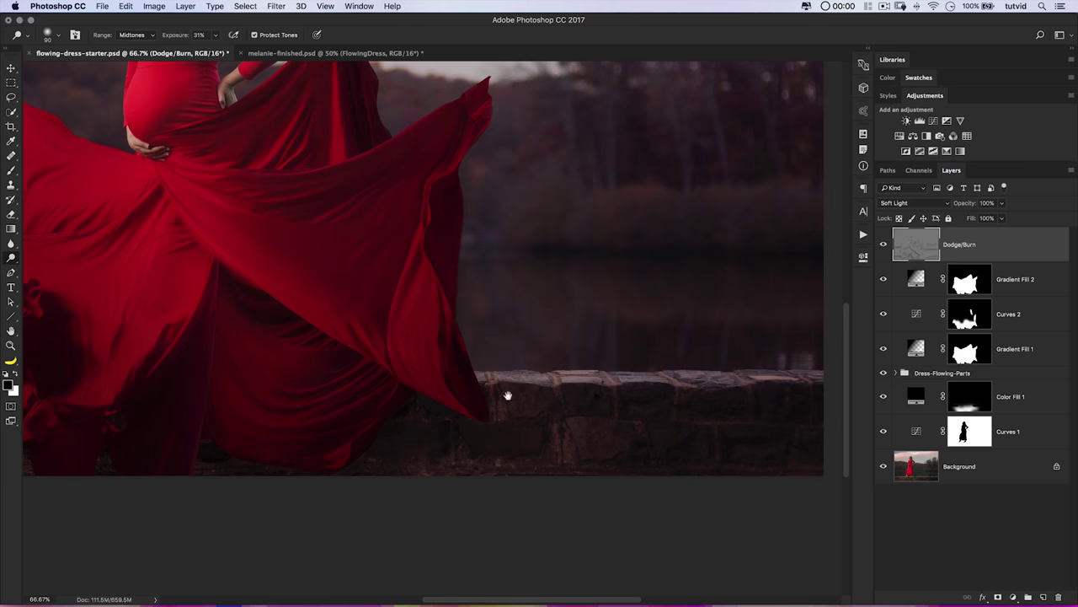
scroll(602, 410, left, 10)
scroll(601, 410, down, 1)
scroll(552, 356, right, 10)
scroll(551, 356, up, 8)
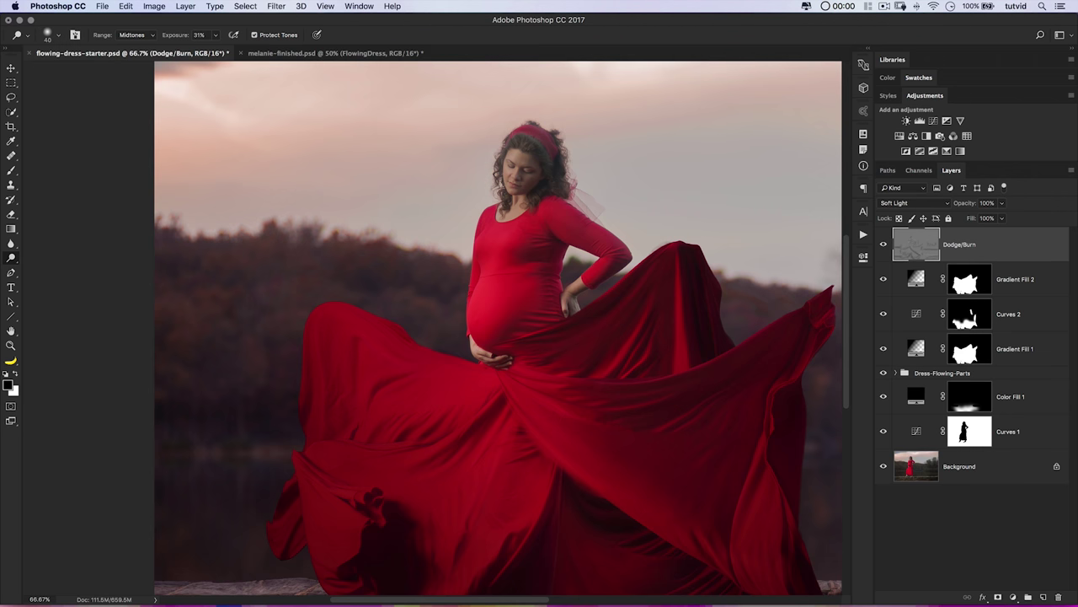
- Dodge broad areas with a 300 px brush at 31% exposure, and compare the whole image with the Dodge/Burn layer hidden and shown
key(super+minus)
key(super+minus)
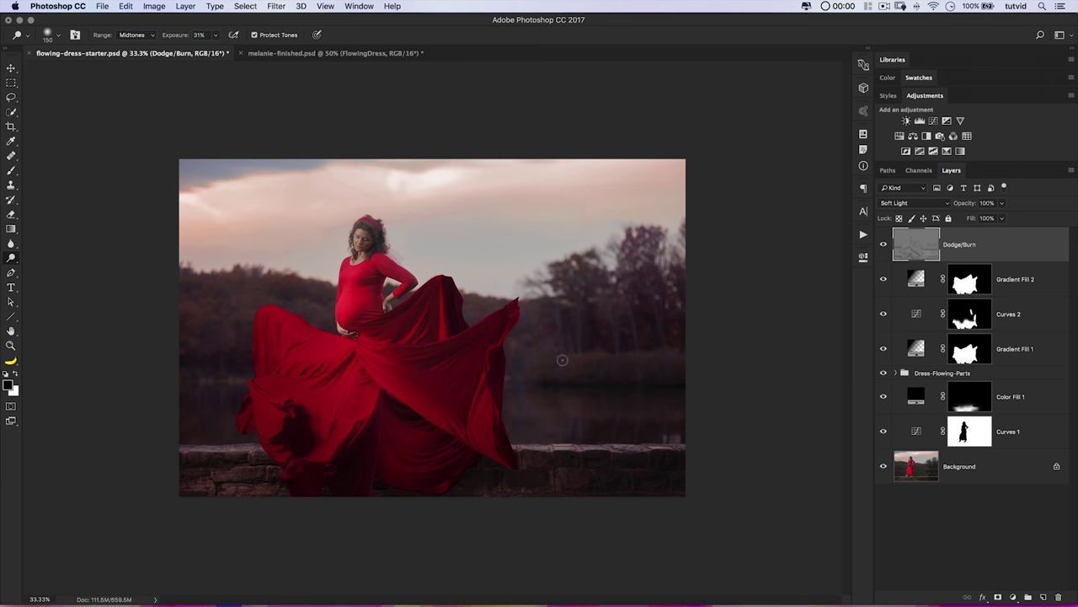
key(bracketright)
key(bracketright)
key(bracketright)
key(bracketright)
key(bracketright)
key(bracketright)
click(884, 244)
click(885, 246)
key(super+equal)
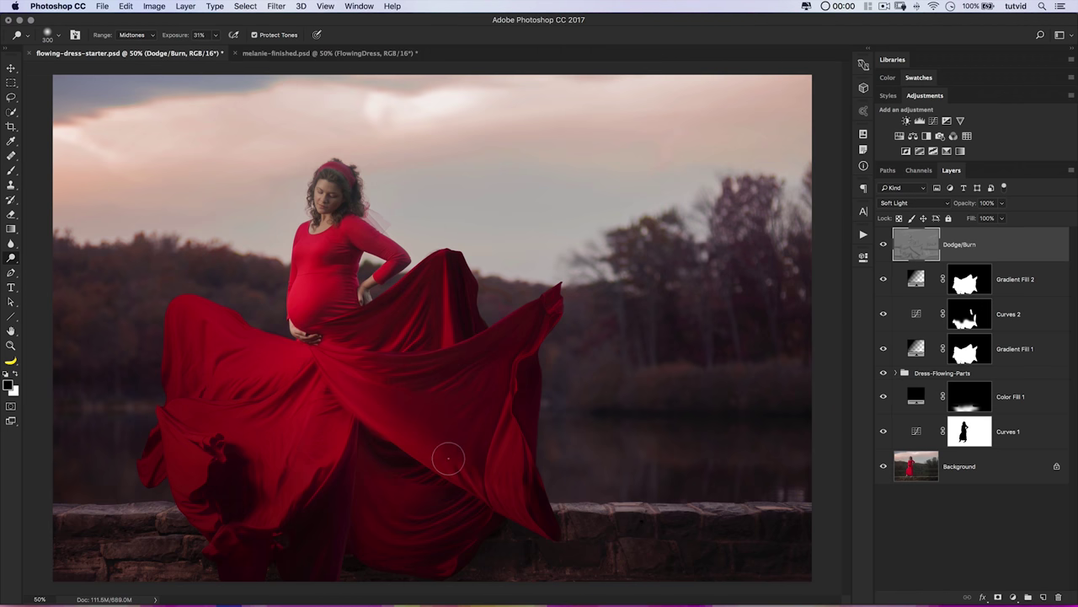
key(super+minus)
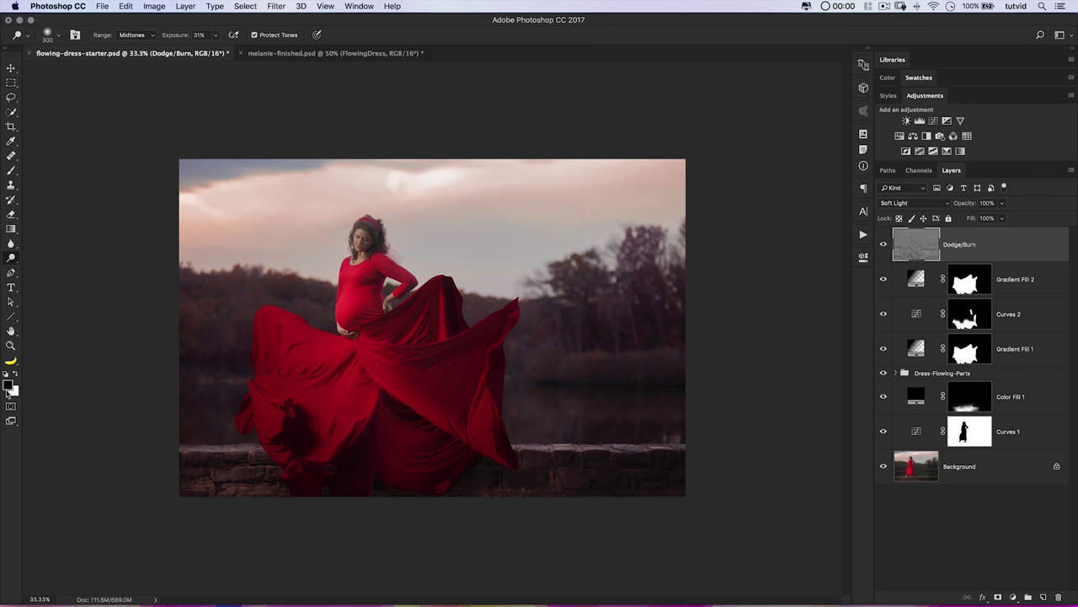
- Add a black-to-transparent linear Gradient Fill layer at 90° above Dodge/Burn, shifting the gradient down so it darkens the image's lower part
key(v)
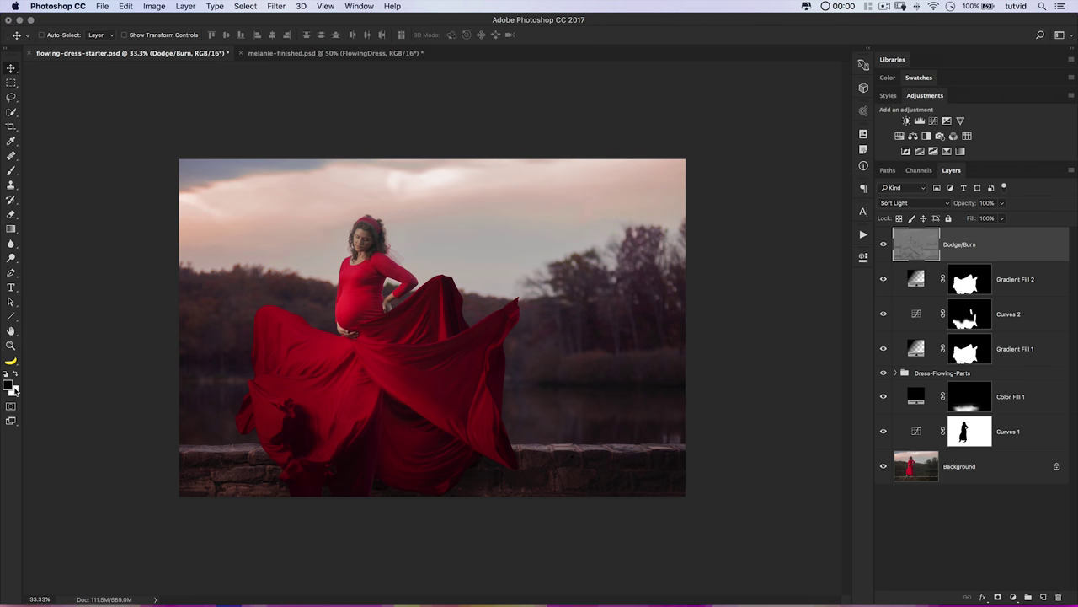
click(1012, 596)
click(1013, 392)
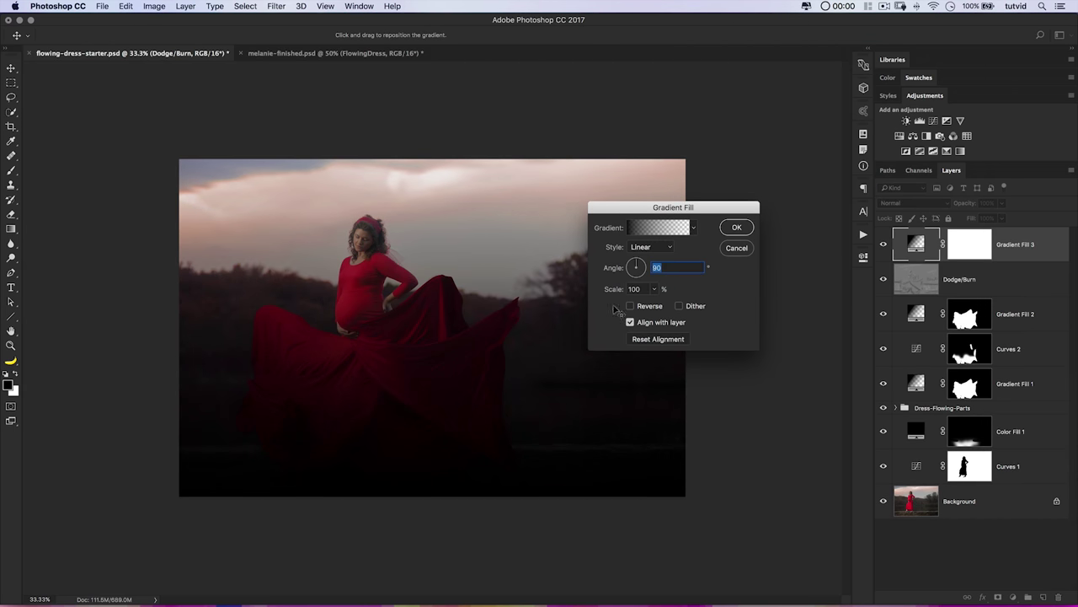
drag(465, 332, 457, 460)
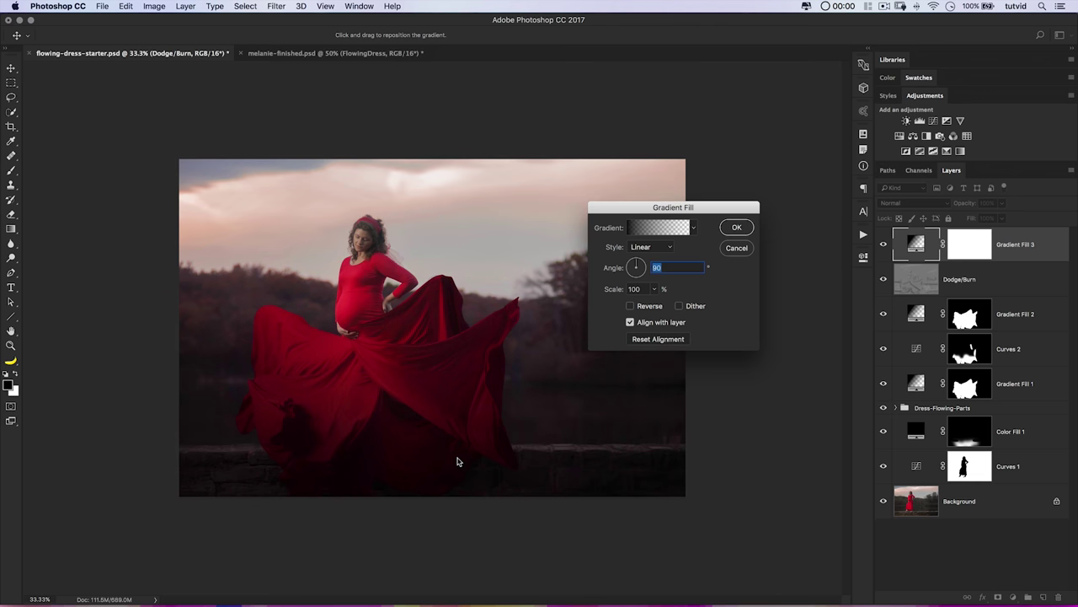
click(733, 227)
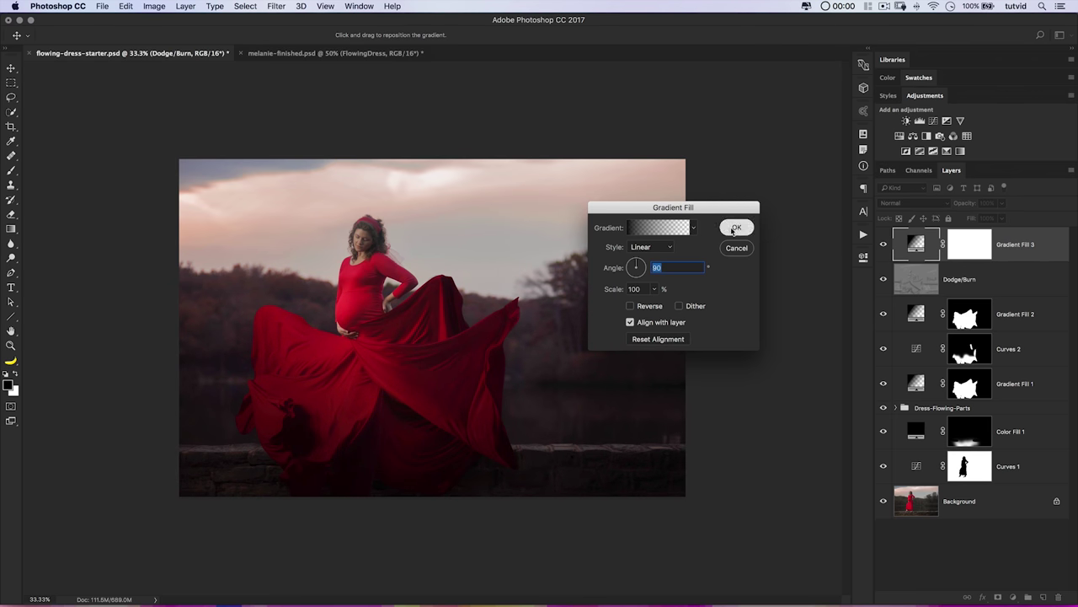
- Reduce the Gradient Fill 3 layer's opacity to 71%, comparing the image with the layer hidden and shown
click(883, 245)
click(883, 244)
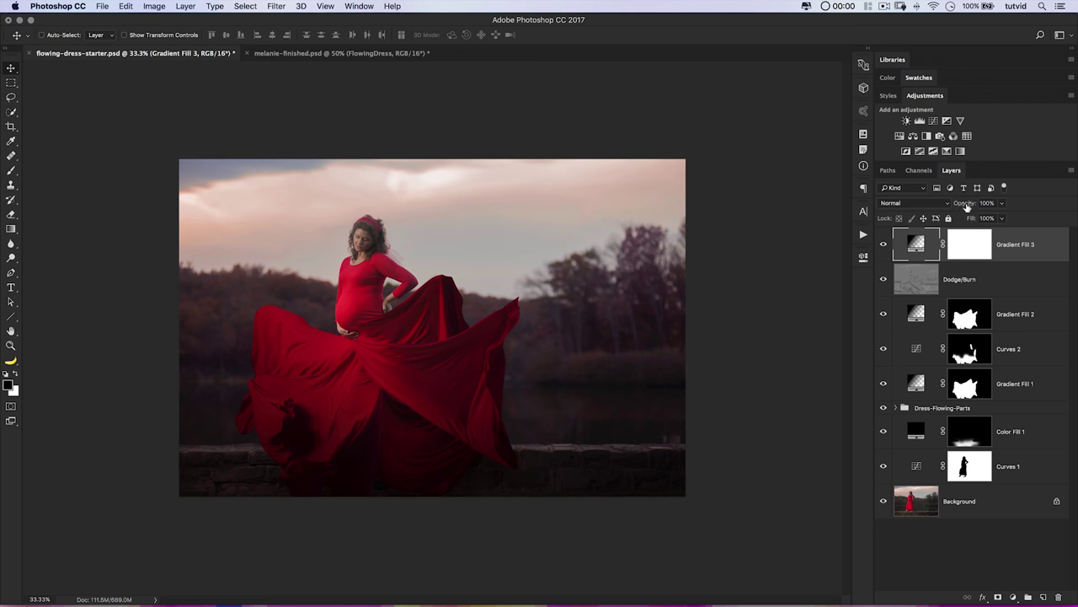
mouse_move(966, 207)
mouse_down()
mouse_move(952, 207)
mouse_move(965, 209)
mouse_up()
click(883, 244)
click(883, 244)
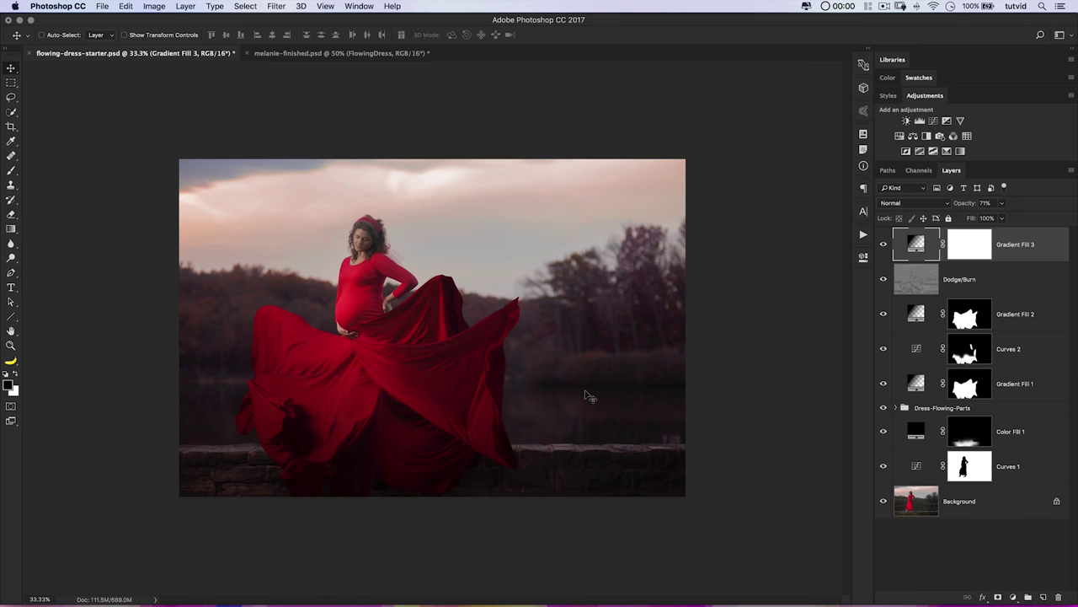
- Add a Levels adjustment layer and darken the midtones to 0.89
click(920, 120)
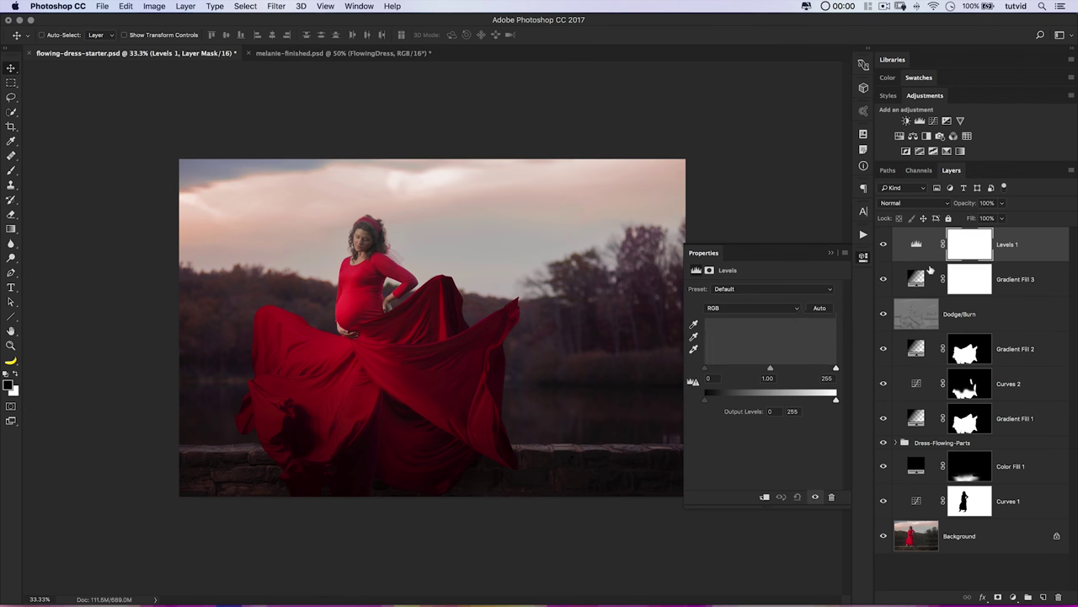
drag(770, 371, 772, 371)
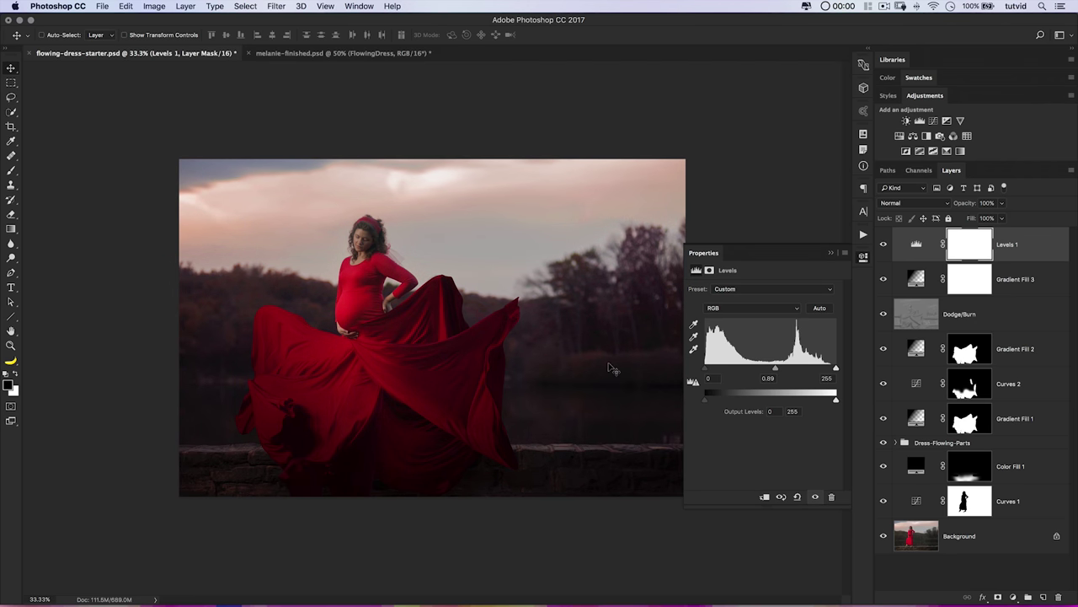
click(864, 259)
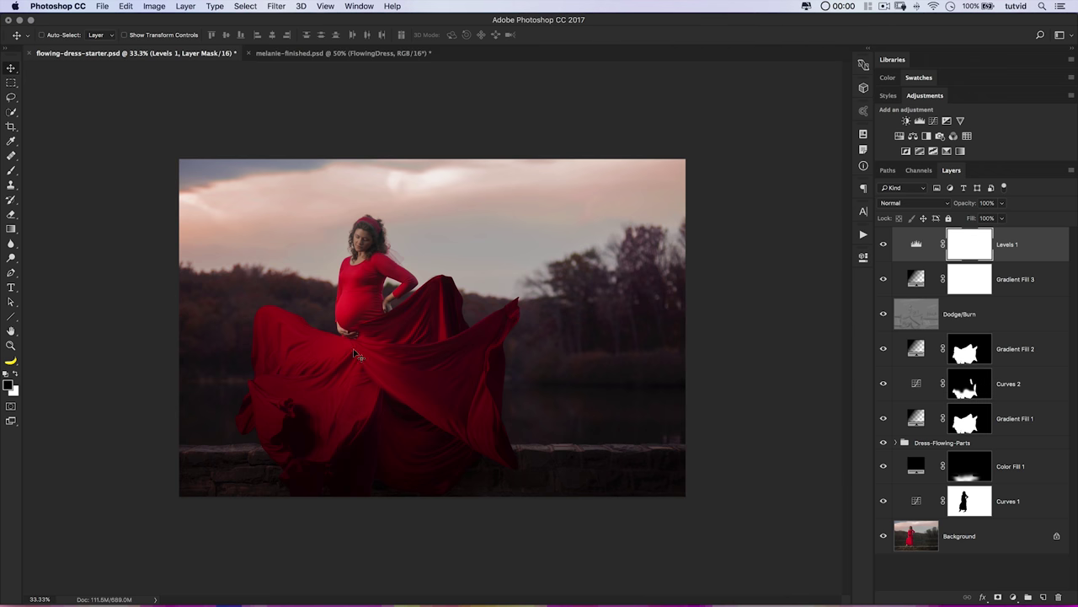
- Paint black on the Levels 1 mask over the woman, dress and central background with a soft 800 px brush
click(11, 170)
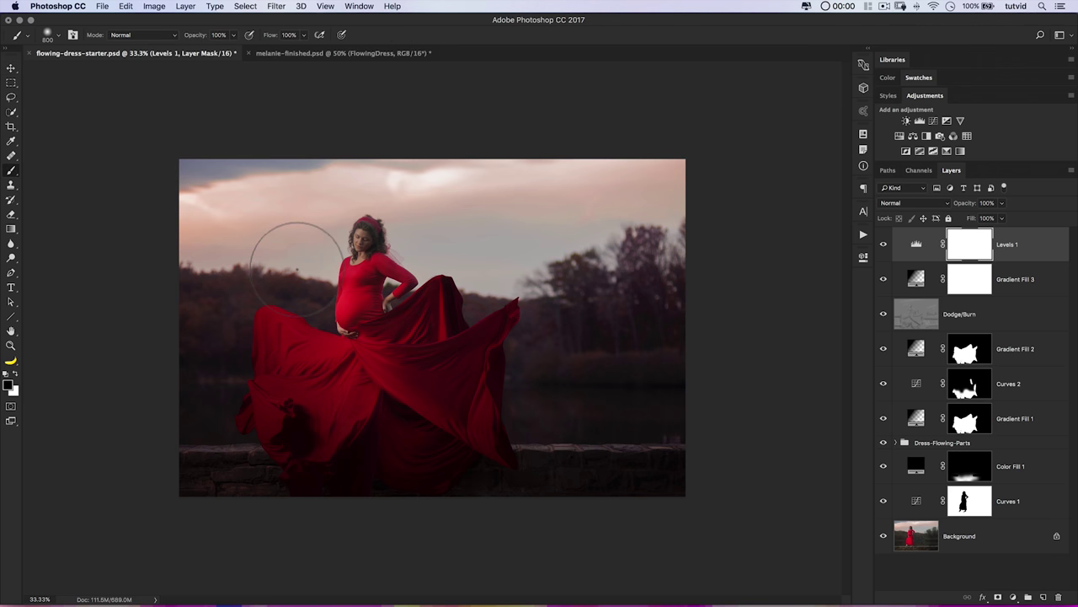
mouse_move(253, 278)
mouse_down()
mouse_move(505, 269)
mouse_move(549, 245)
mouse_move(450, 255)
mouse_move(480, 336)
mouse_up()
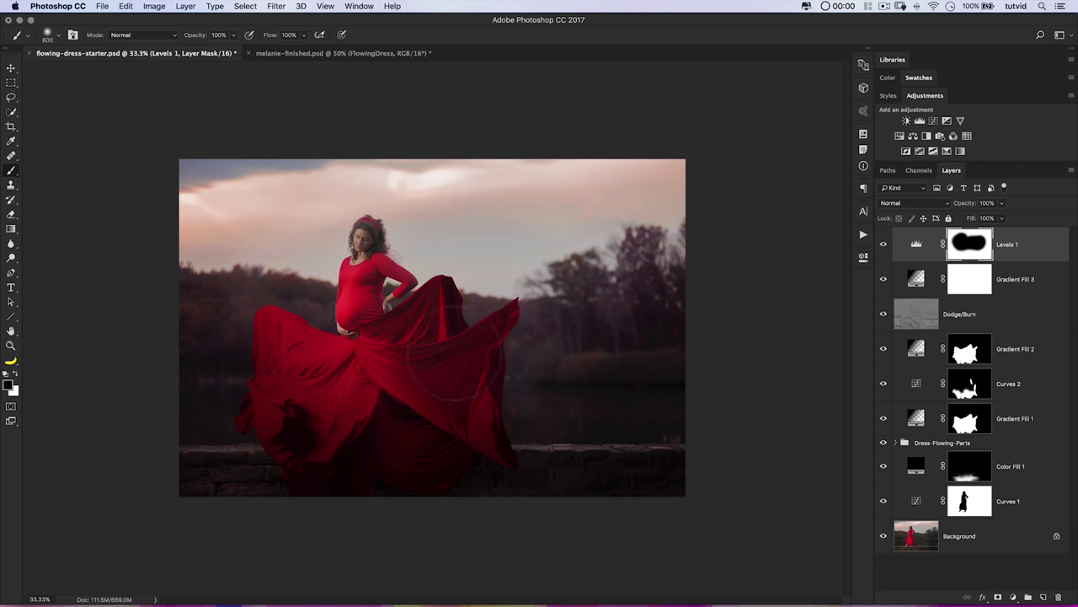
drag(542, 396, 578, 253)
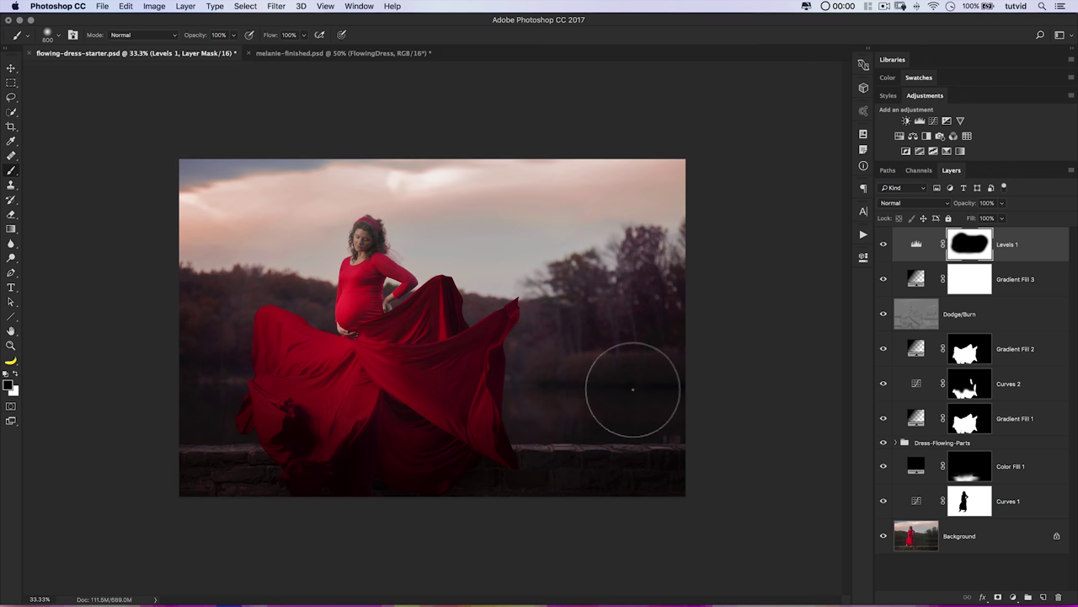
- Display the Levels 1 mask on its own and soften it with a 550-pixel Gaussian Blur
alt+click(974, 246)
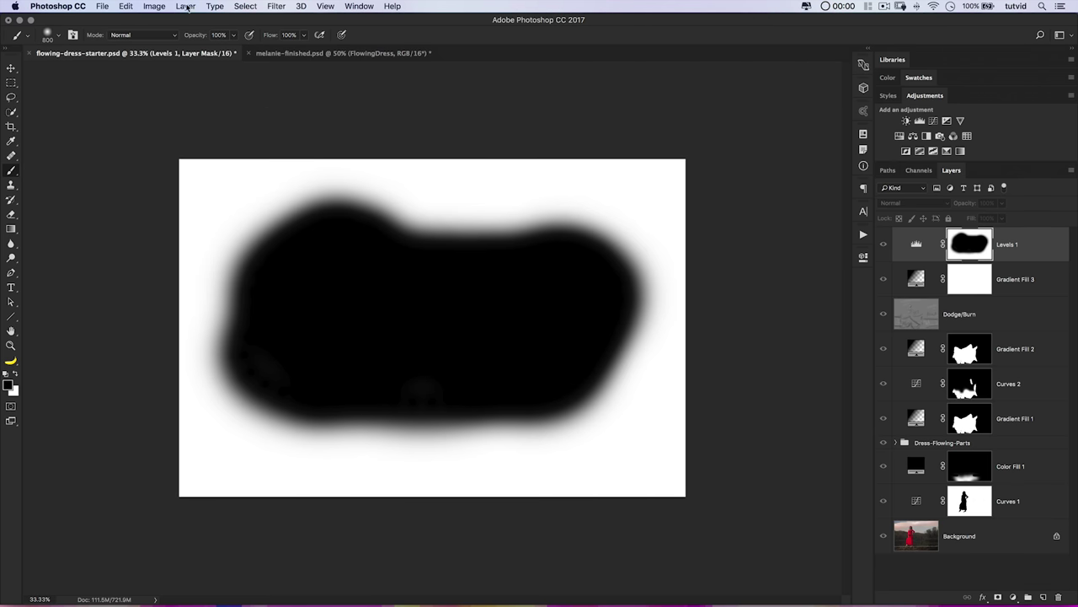
click(277, 5)
mouse_move(329, 139)
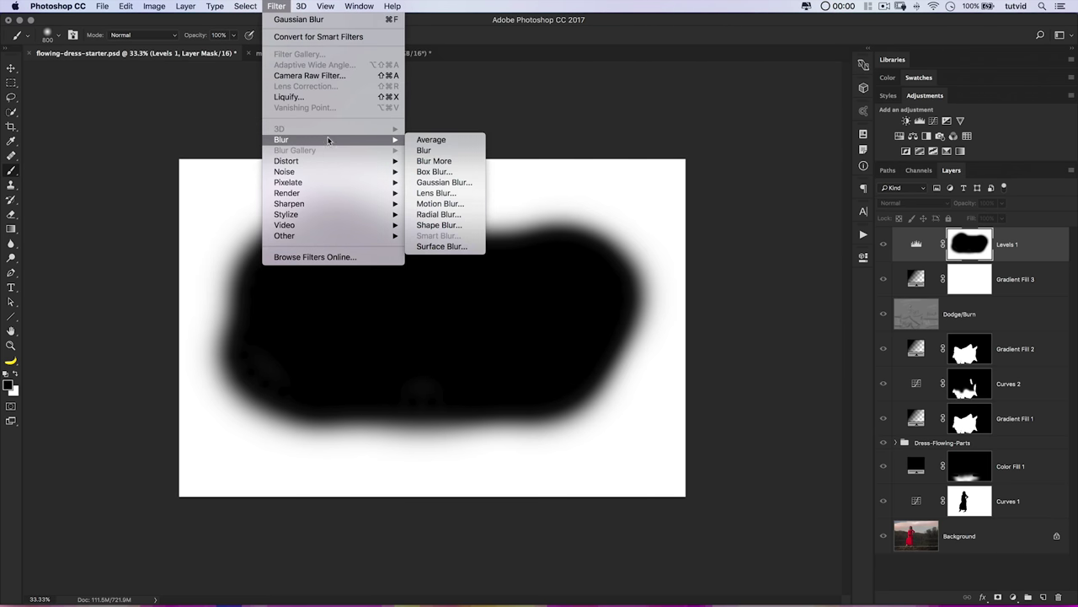
click(435, 183)
text(550)
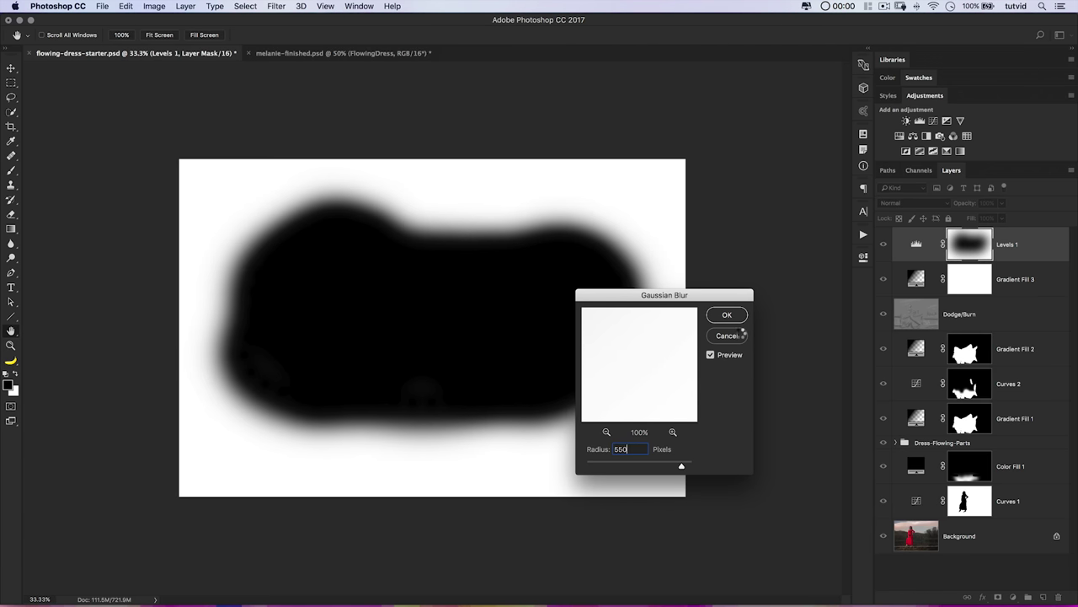
key(Return)
key(b)
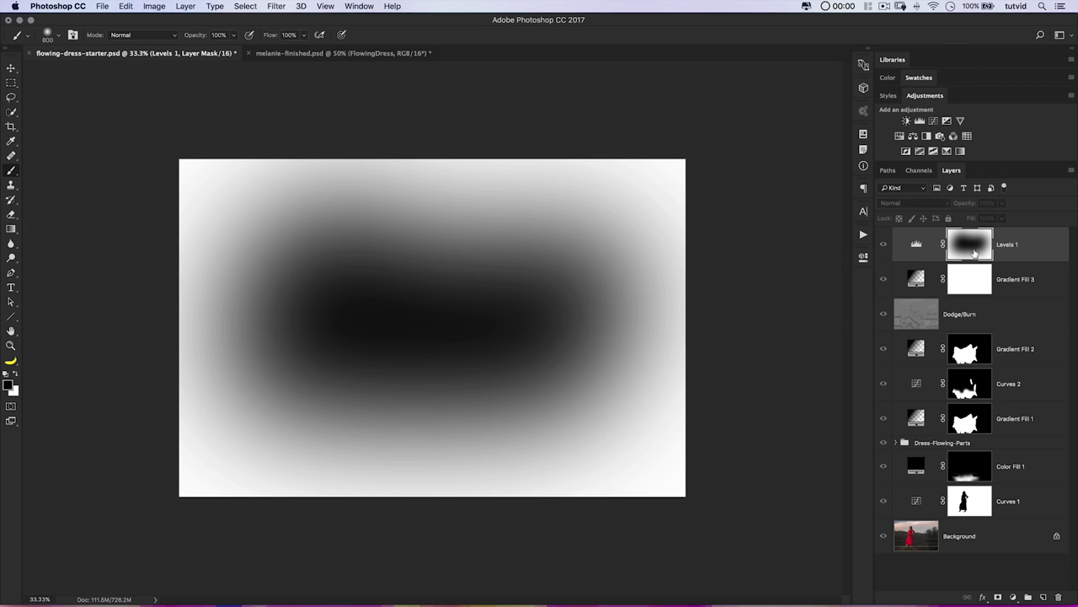
- Deepen the mask's dark centre with a Levels black input of 55, and return to the normal image view
key(ctrl+l)
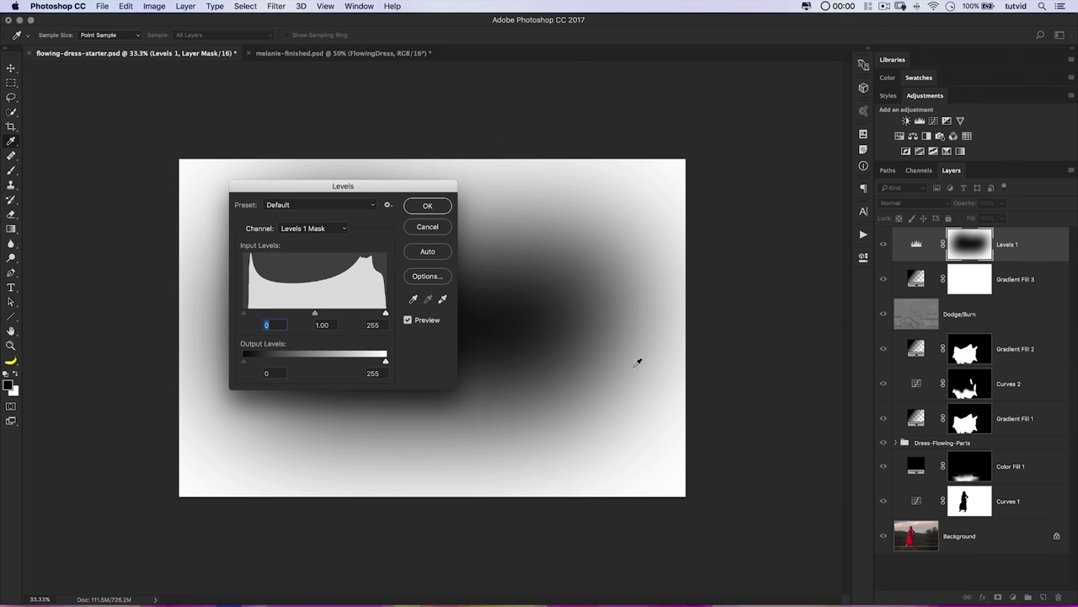
drag(388, 196, 847, 311)
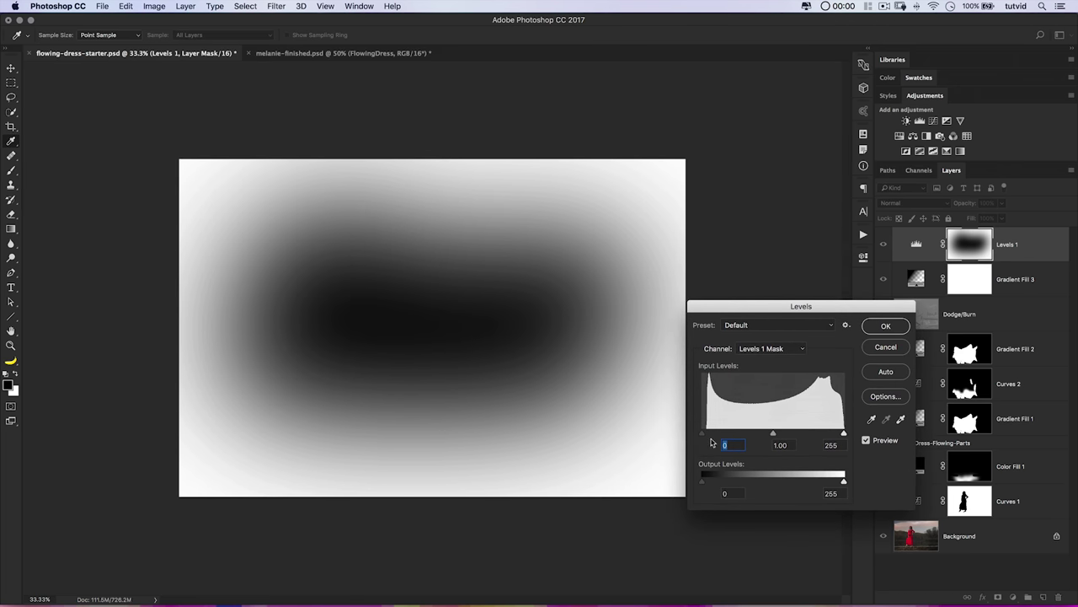
drag(700, 437, 731, 438)
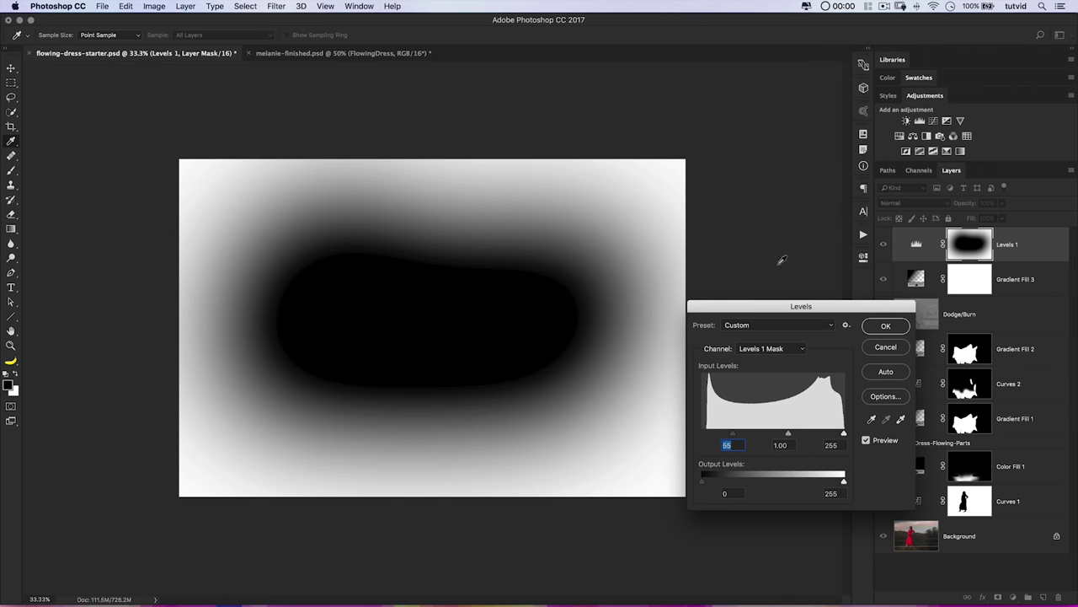
click(906, 328)
key(b)
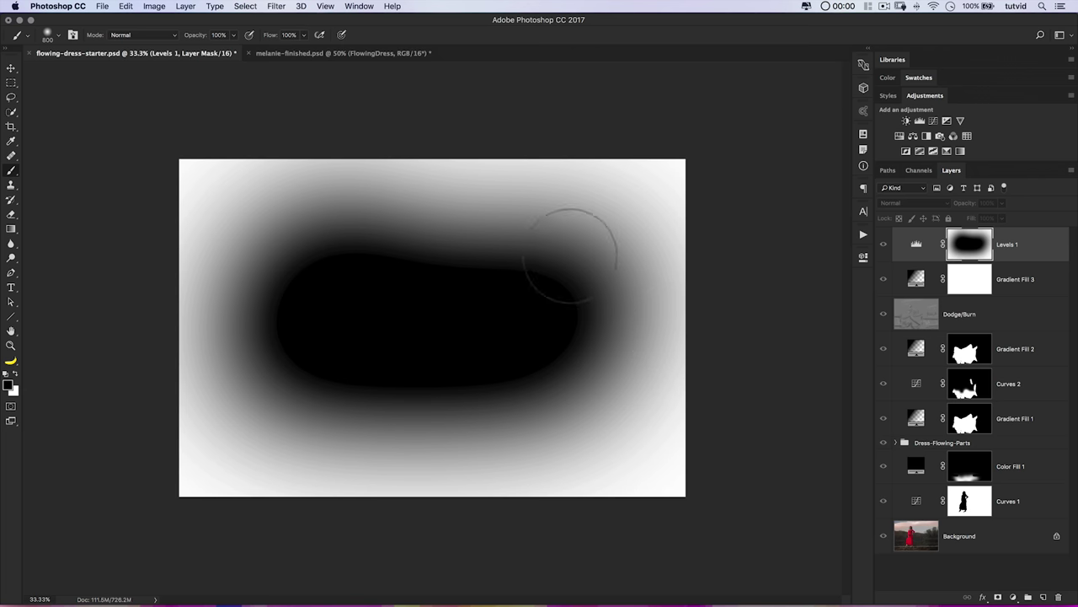
alt+click(963, 244)
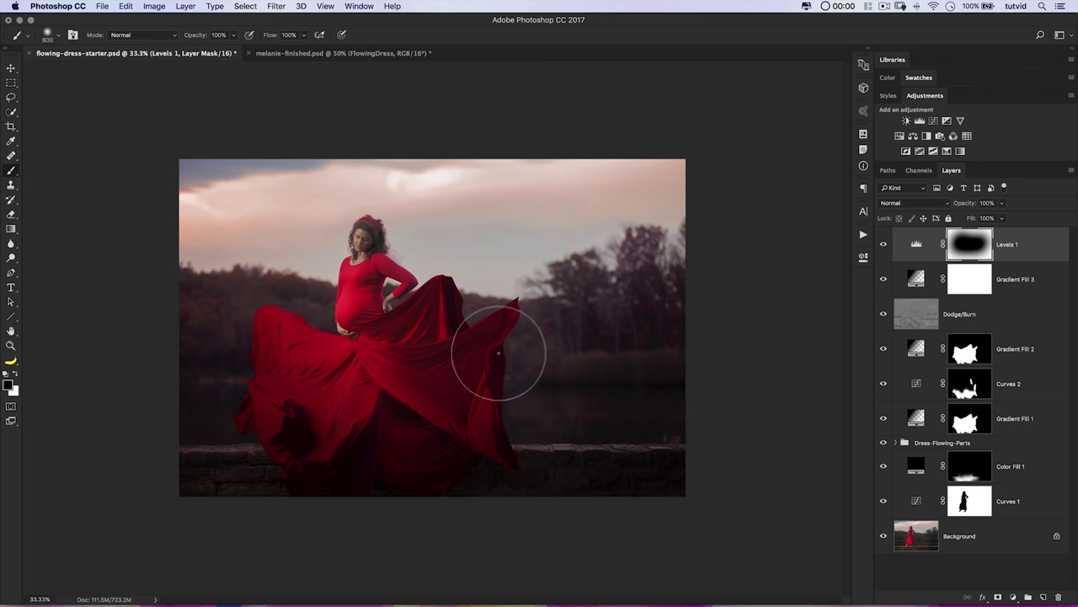
- Stamp all visible layers into a new merged layer on top and desaturate it
key(z)
drag(380, 308, 455, 372)
click(455, 371)
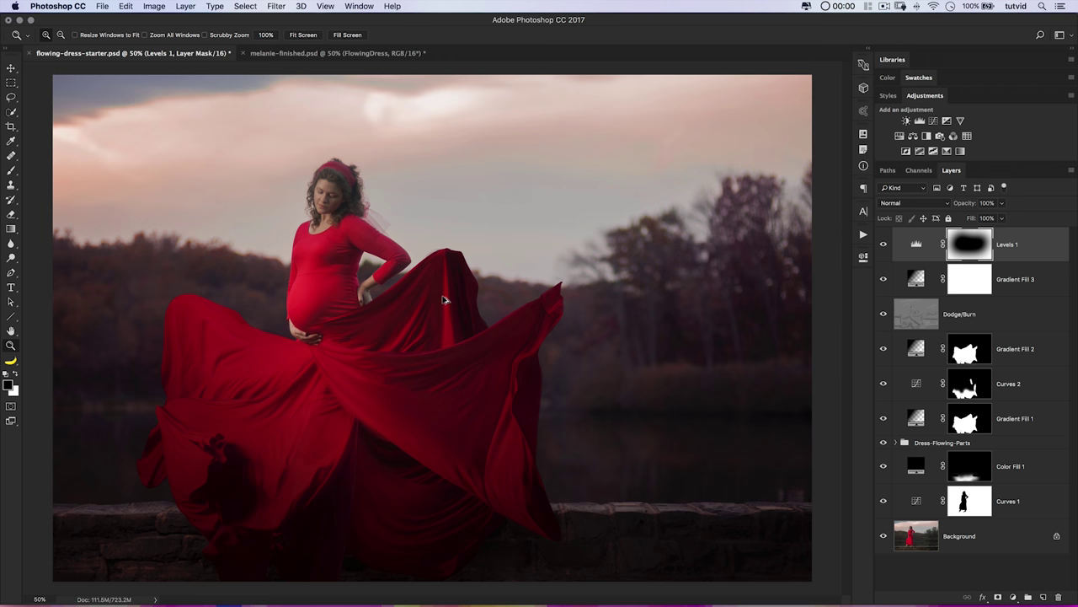
key(super+alt+shift+e)
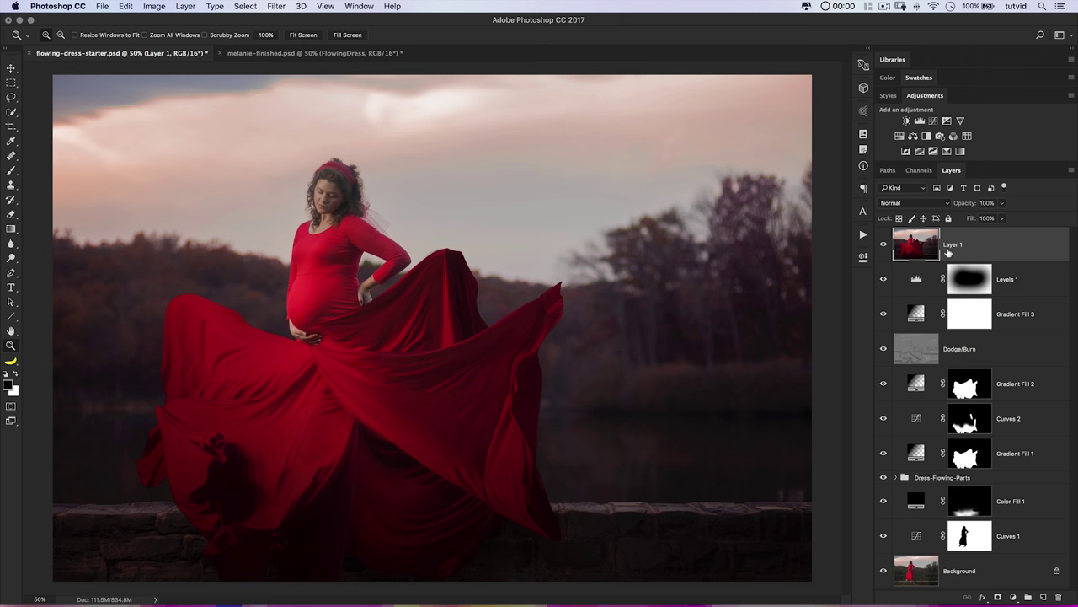
key(super+shift+u)
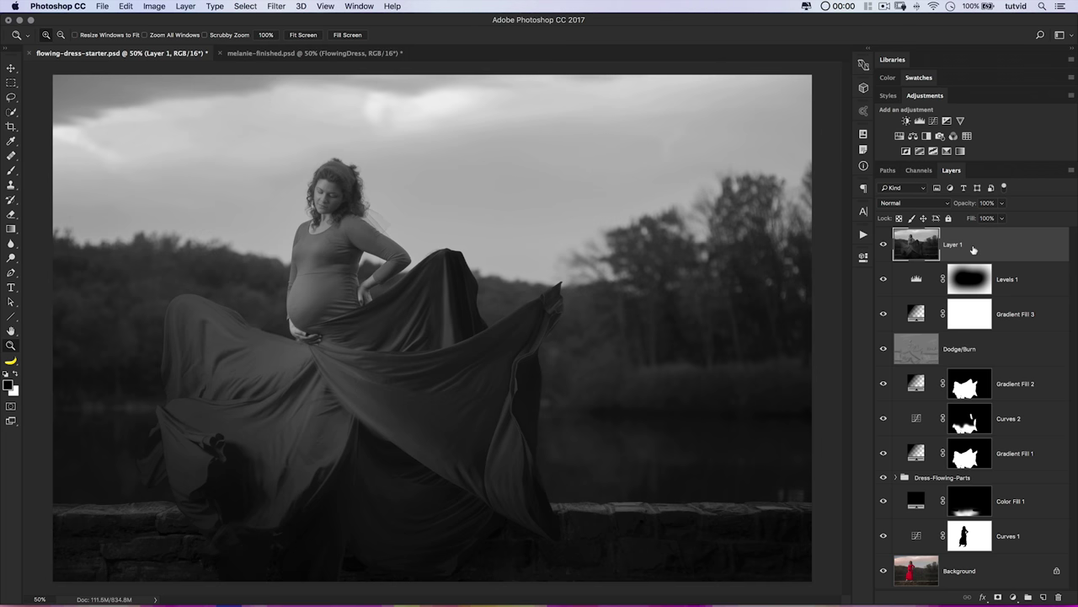
- Duplicate the desaturated merged layer twice and hide the two upper copies
key(super+j)
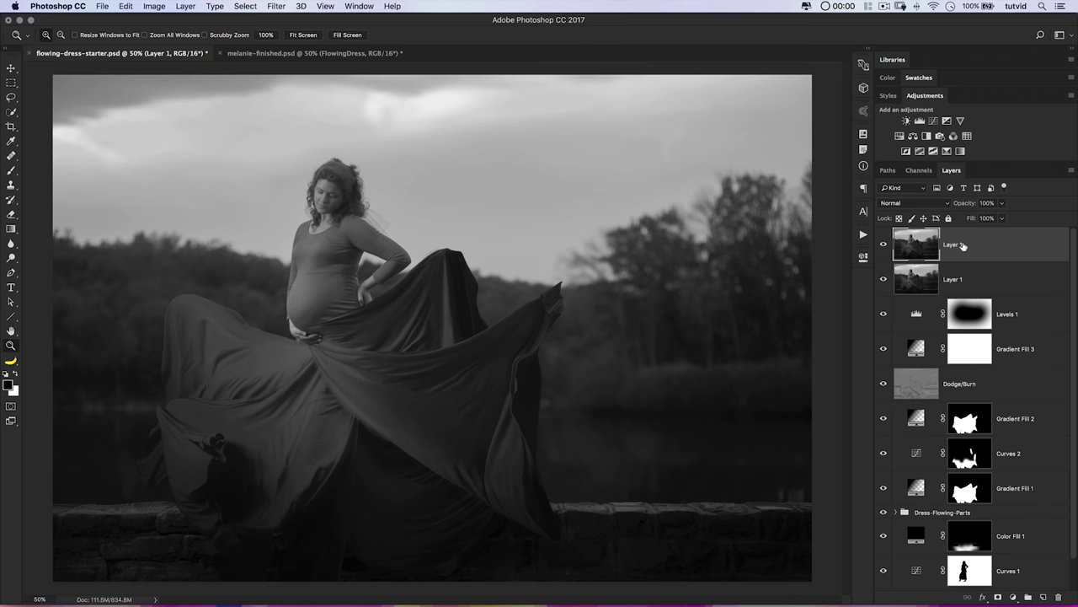
key(super+j)
click(883, 244)
click(883, 279)
- Apply a High Pass filter with a 1.5-pixel radius to the lowest of the three desaturated layers
click(910, 311)
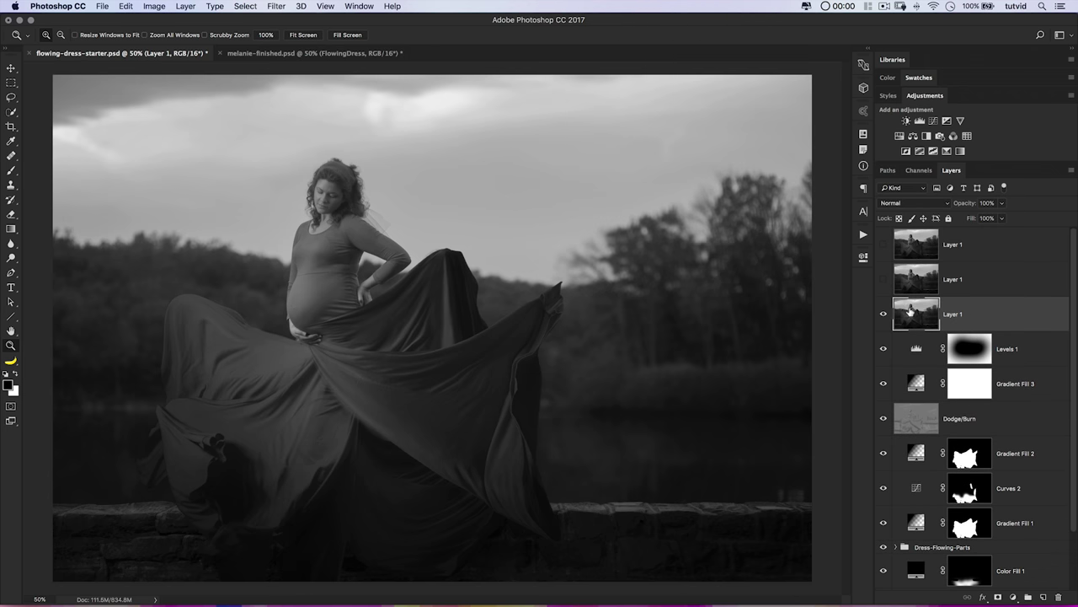
click(276, 6)
mouse_move(337, 235)
click(444, 250)
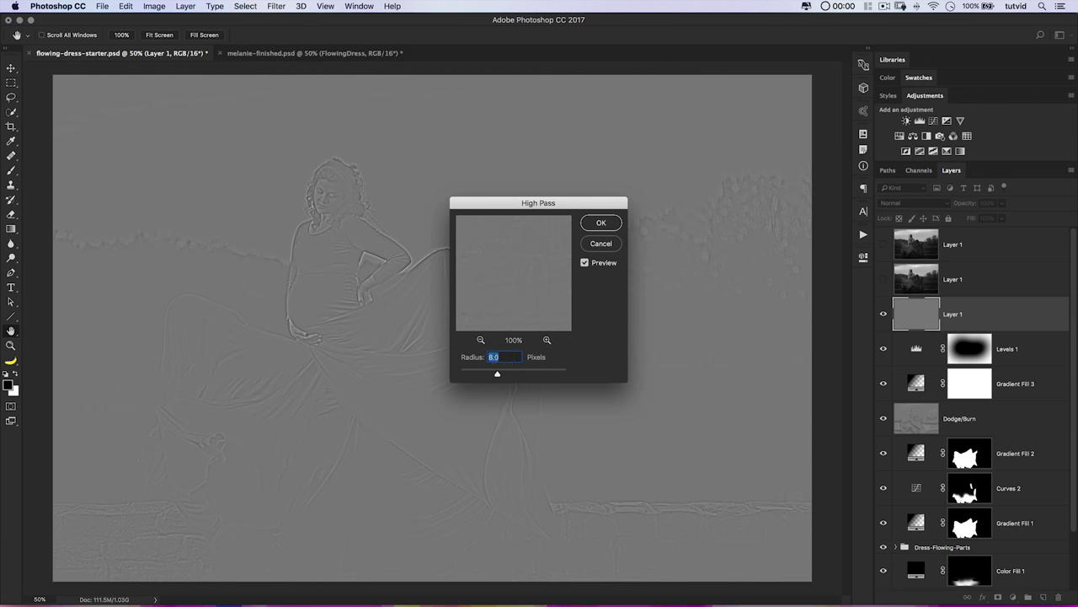
text(1.4)
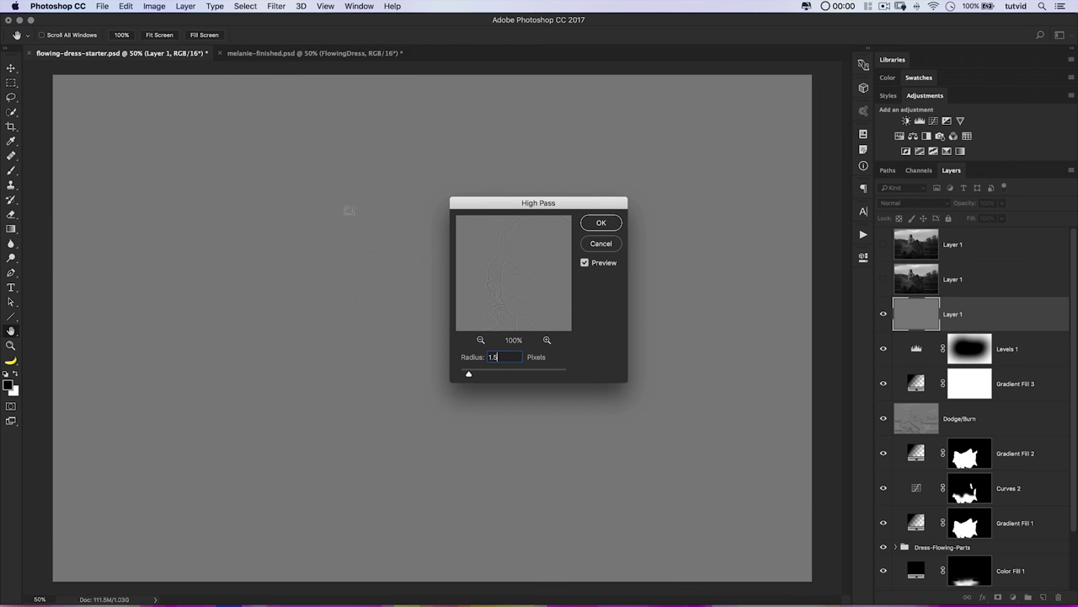
mouse_move(493, 294)
mouse_down()
mouse_move(493, 279)
mouse_move(492, 299)
mouse_up()
click(547, 340)
click(599, 222)
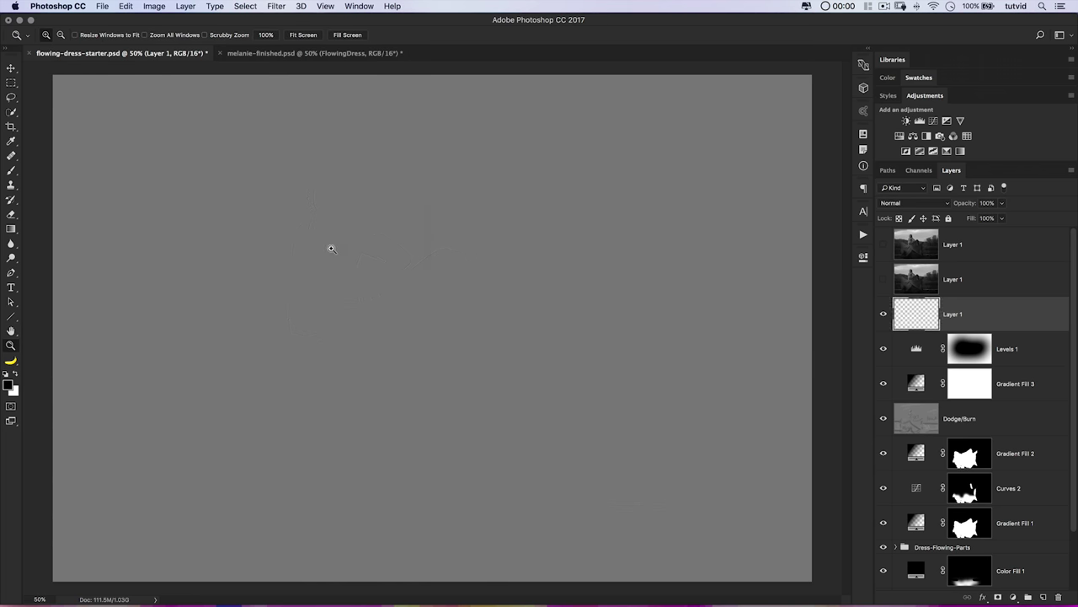
- Set the 1.5-pixel High Pass layer's blend mode to Overlay and adjust its opacity, checking the sharpening on the face
key(z)
click(313, 199)
click(332, 199)
drag(397, 236, 496, 289)
click(914, 202)
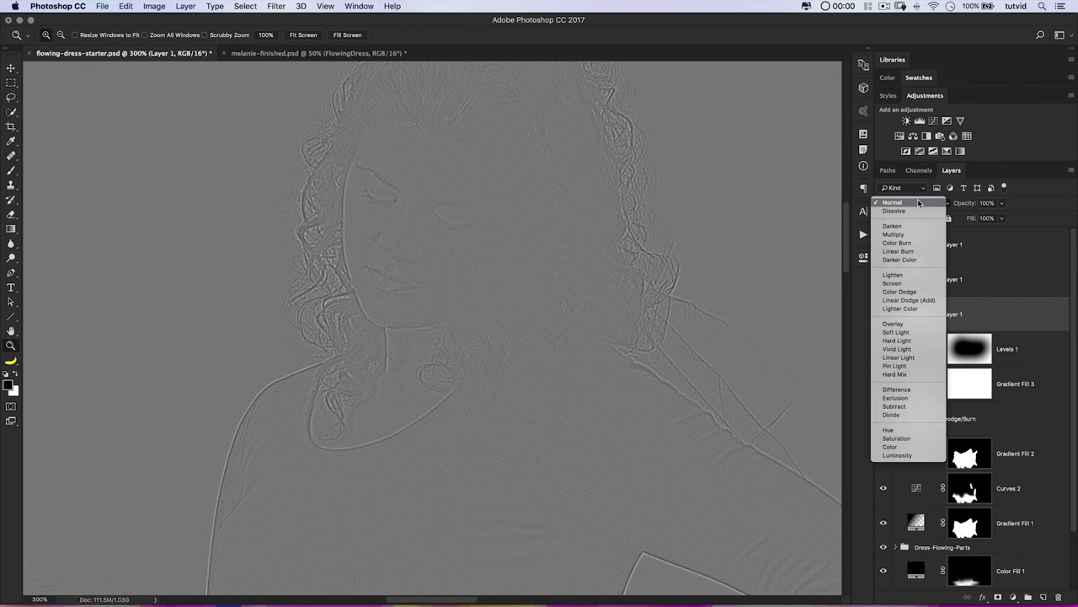
click(903, 313)
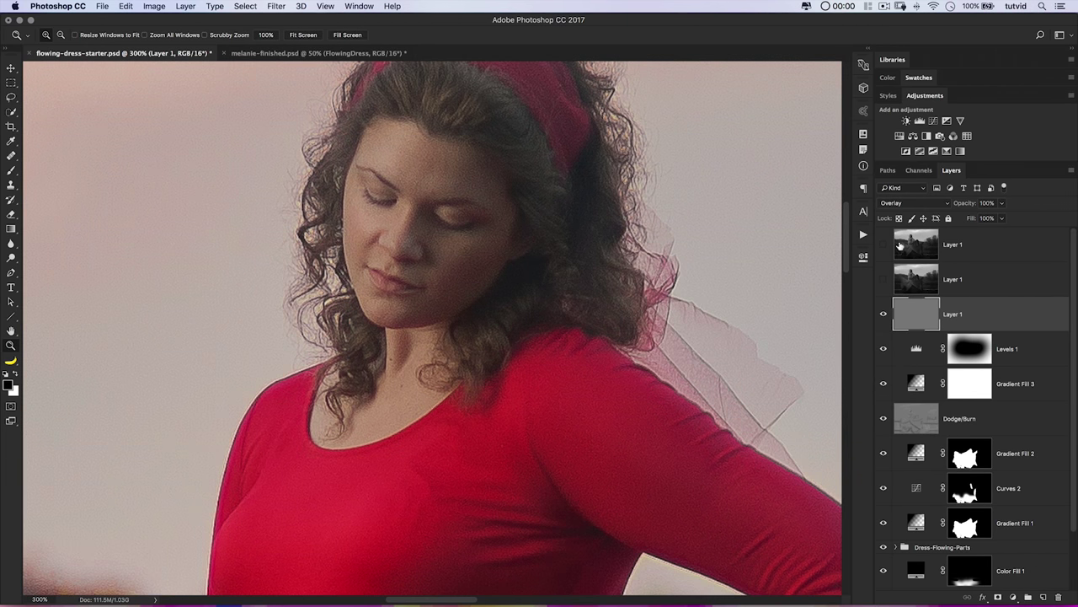
drag(964, 204, 958, 204)
click(867, 317)
- Show the middle desaturated layer, apply a High Pass filter with a 2.5-pixel radius, and set its blend mode to Soft Light
click(959, 278)
click(883, 279)
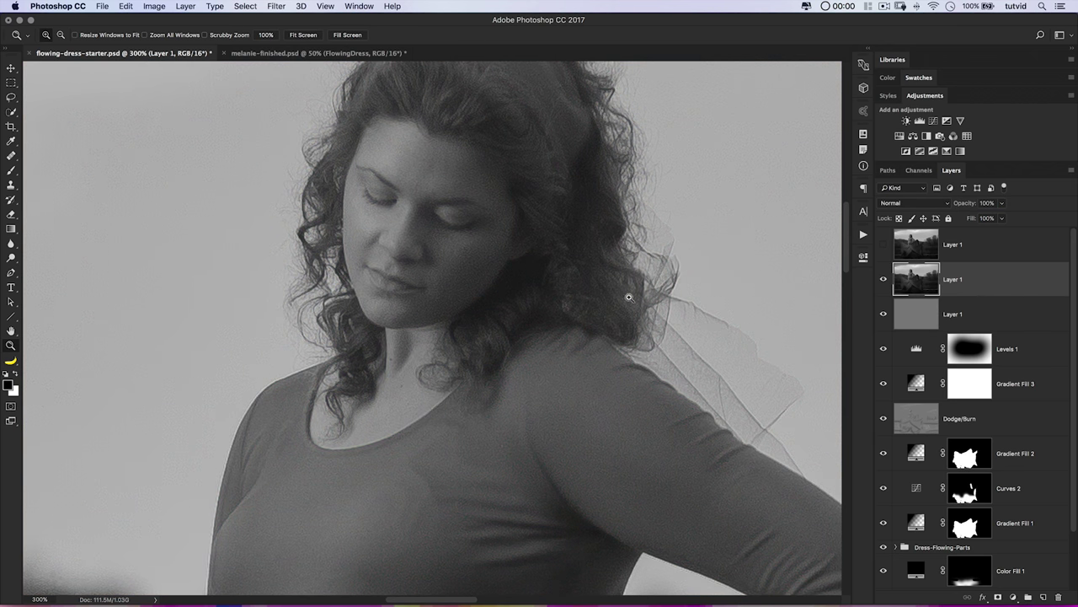
click(276, 6)
mouse_move(326, 6)
mouse_move(276, 7)
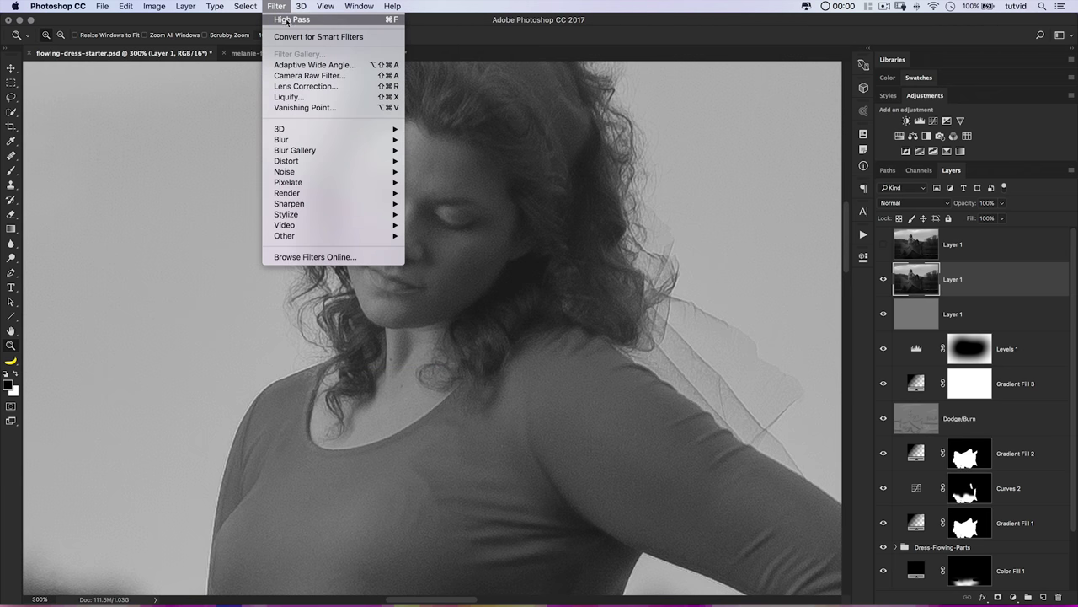
click(314, 19)
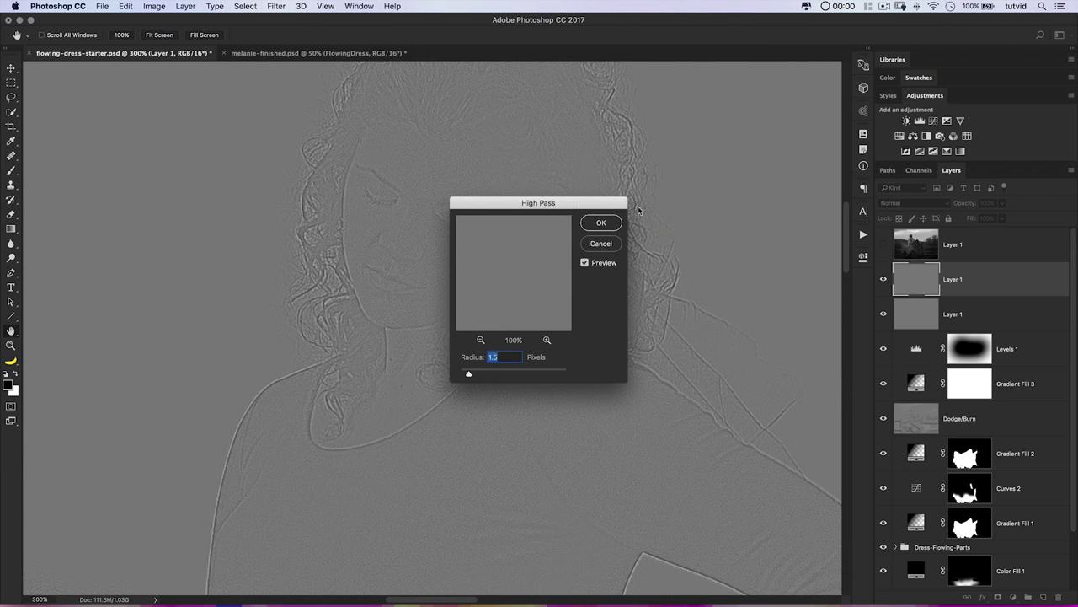
click(564, 364)
text(2)
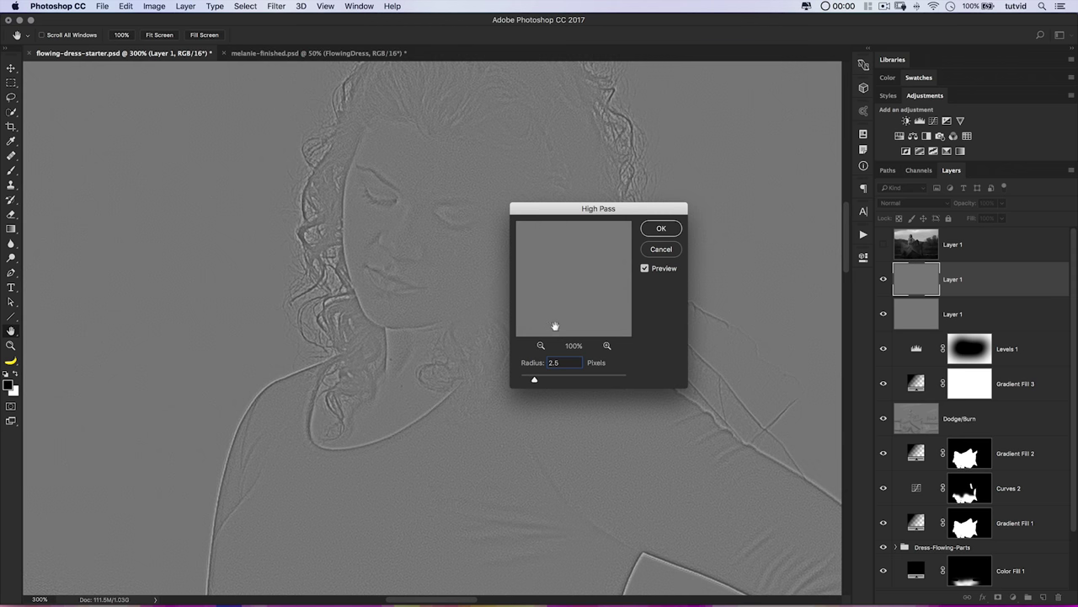
drag(599, 289, 625, 313)
key(Return)
click(926, 204)
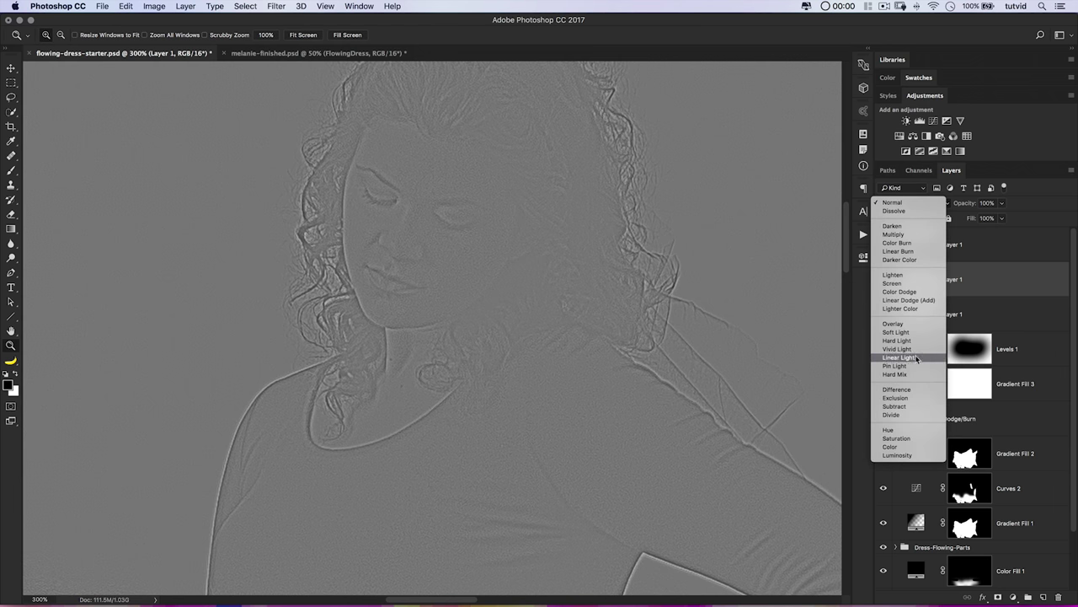
click(877, 337)
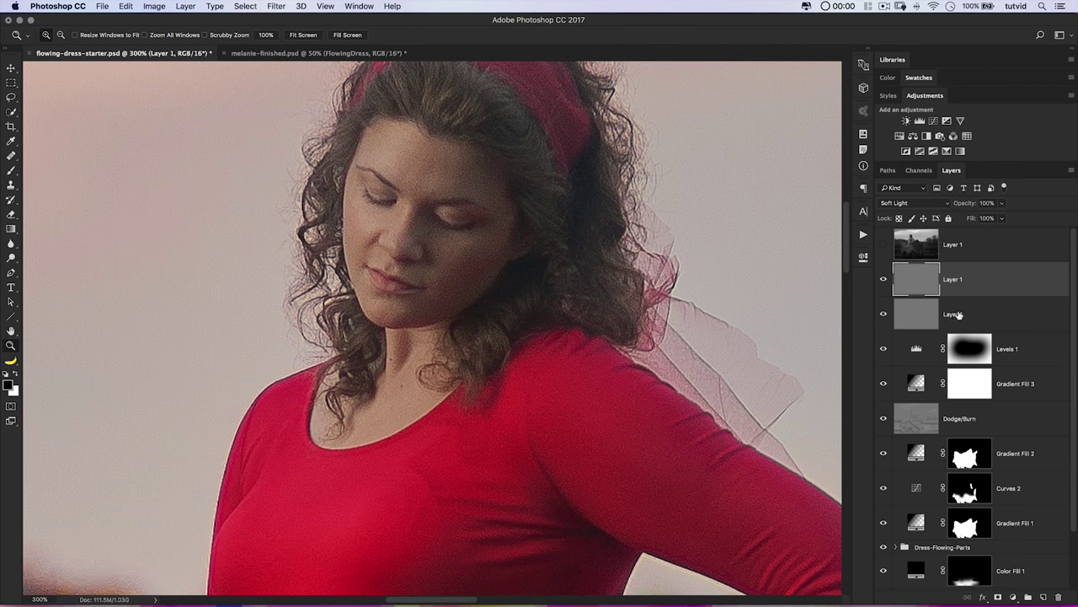
- Rename the two High Pass layers by their radii, the lower one 1.5 and the upper one 2.5
double_click(954, 314)
text(1.5)
key(Return)
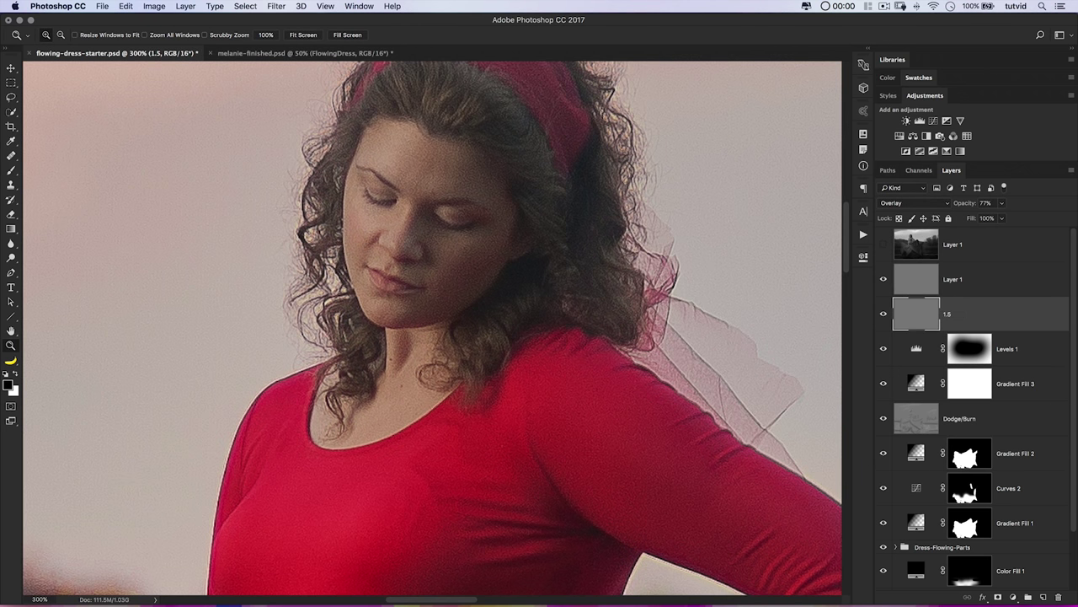
click(956, 284)
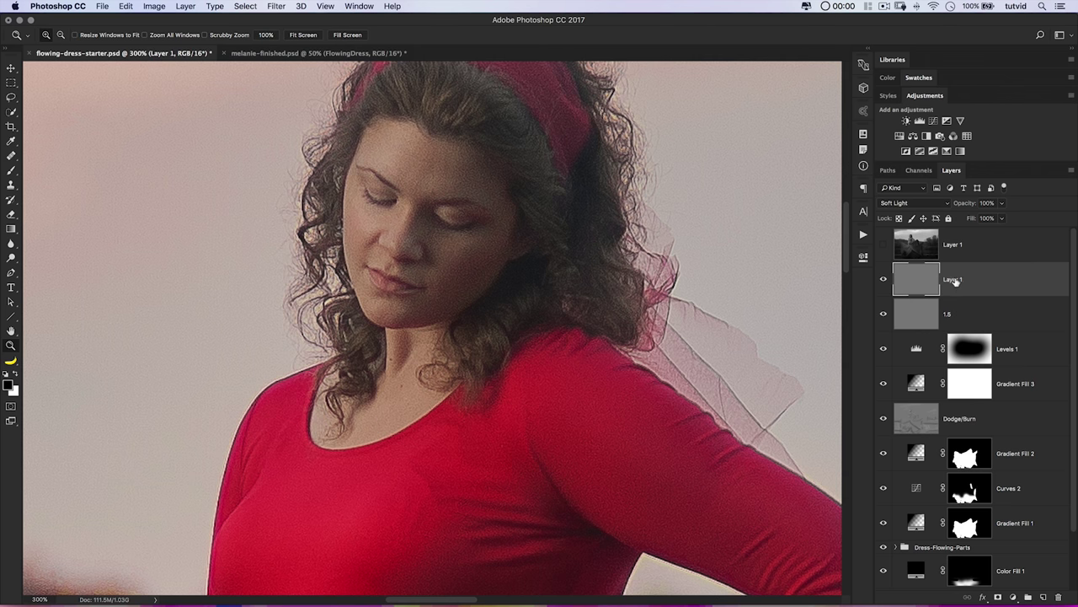
double_click(955, 280)
text(2.5)
key(Return)
- Lower the 2.5 layer's opacity to about 82% and compare the image with and without the two sharpening layers
mouse_move(973, 206)
mouse_down()
mouse_move(954, 208)
mouse_move(963, 208)
mouse_up()
click(883, 314)
click(883, 279)
click(882, 312)
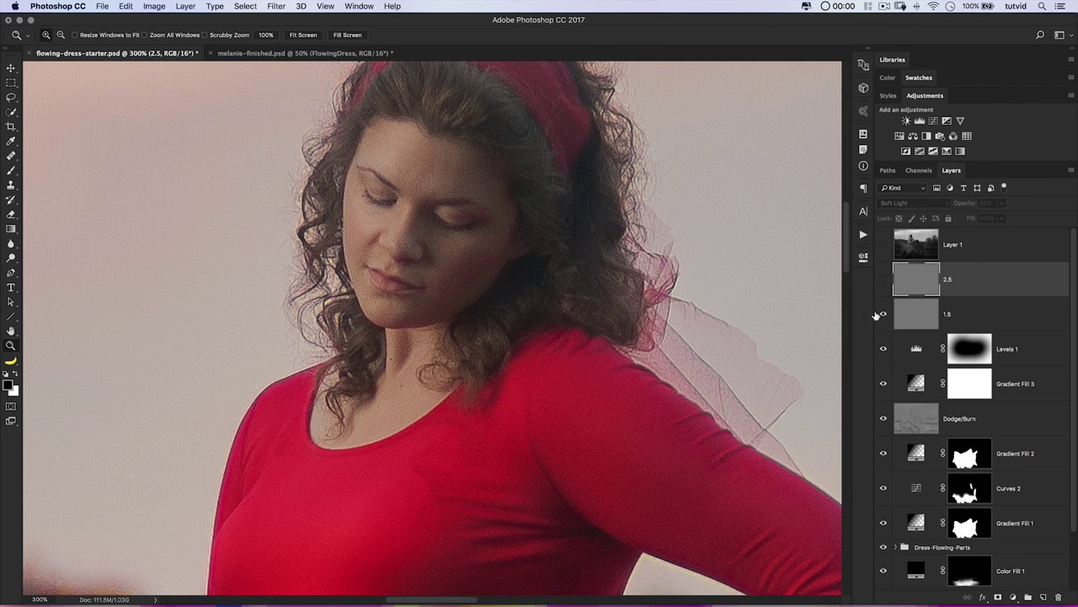
click(883, 280)
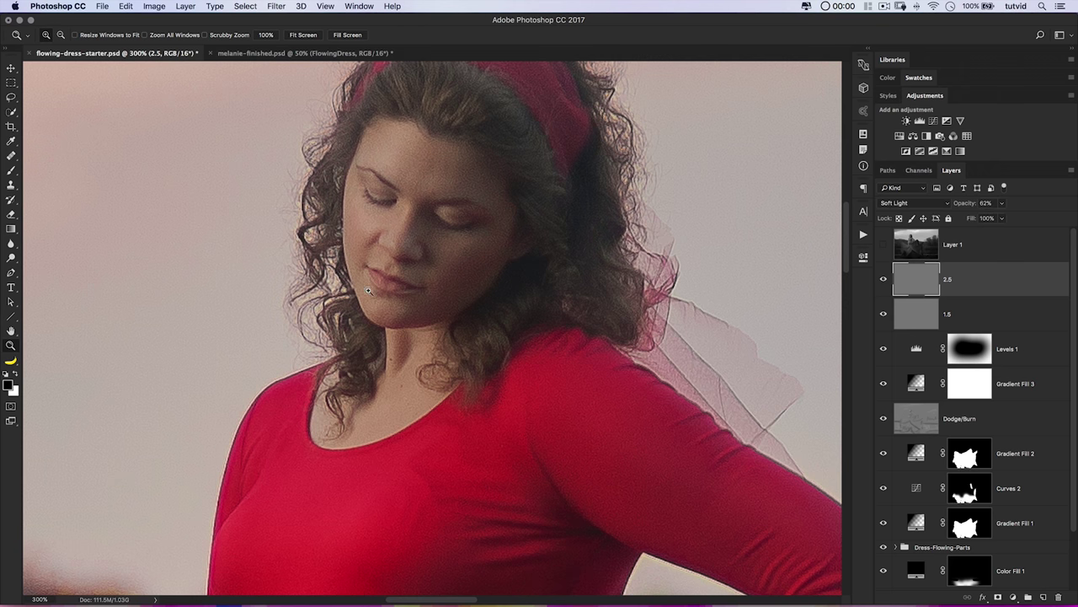
- Show the topmost desaturated layer and rename it 15
click(883, 245)
click(953, 245)
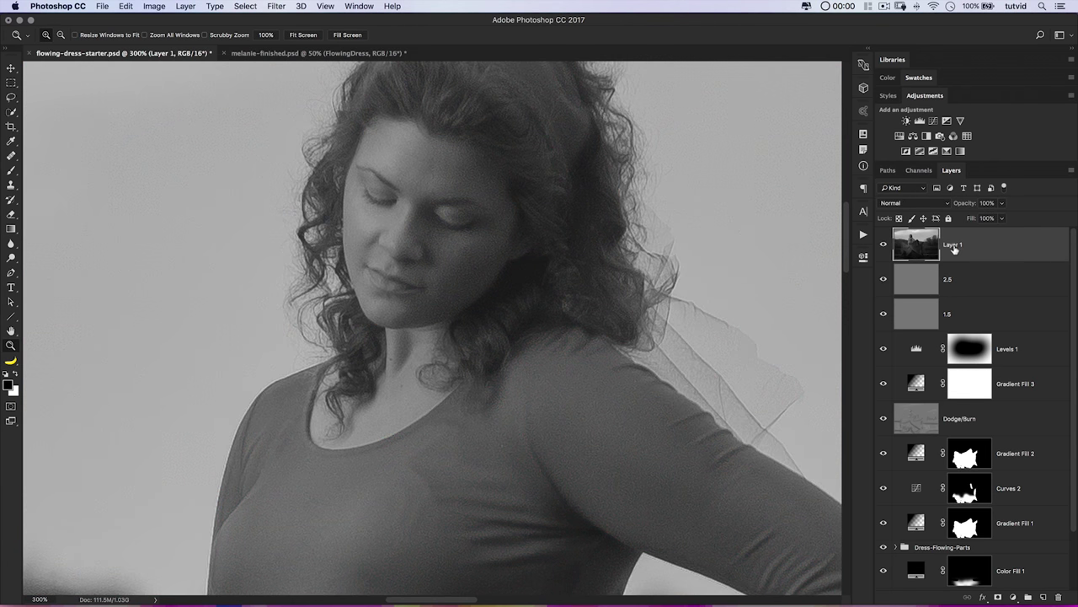
double_click(952, 245)
text(15)
key(Return)
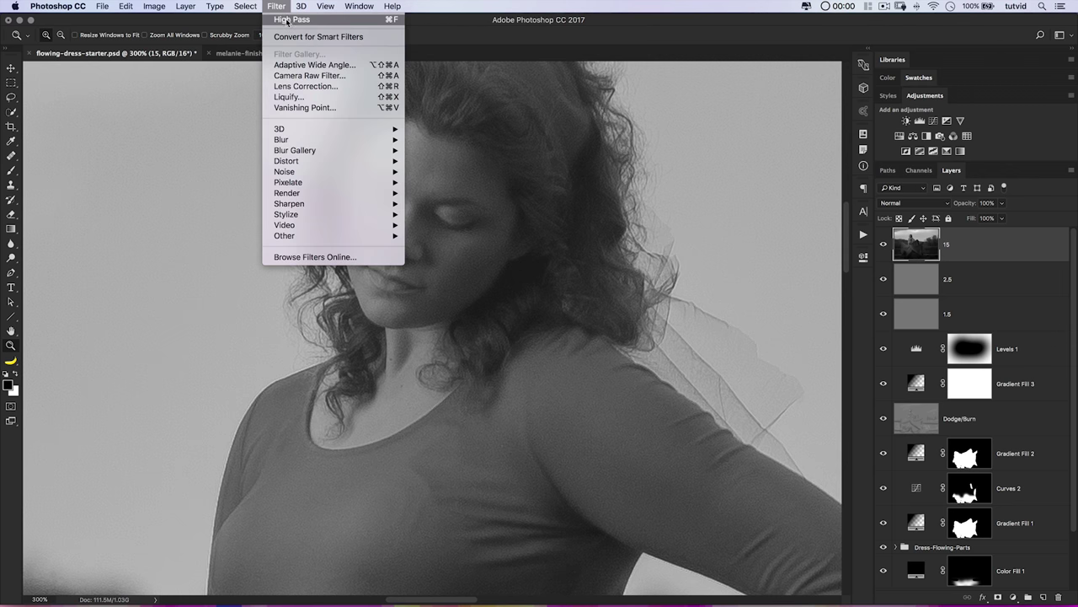
- Apply a High Pass filter with a 12-pixel radius to the topmost desaturated layer, trying 15 and 10 pixels first
click(289, 19)
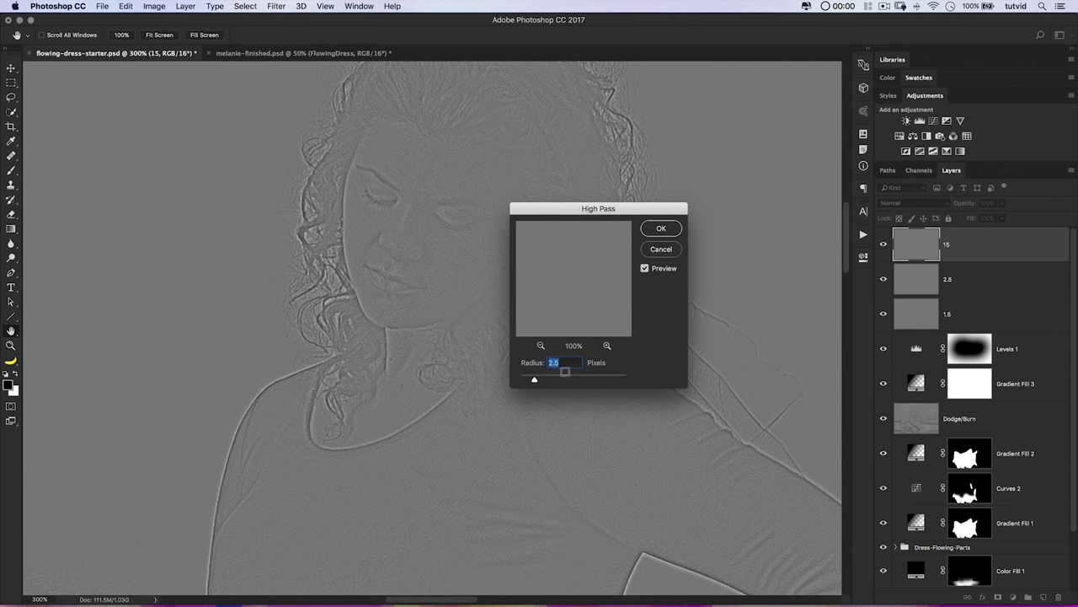
text(15)
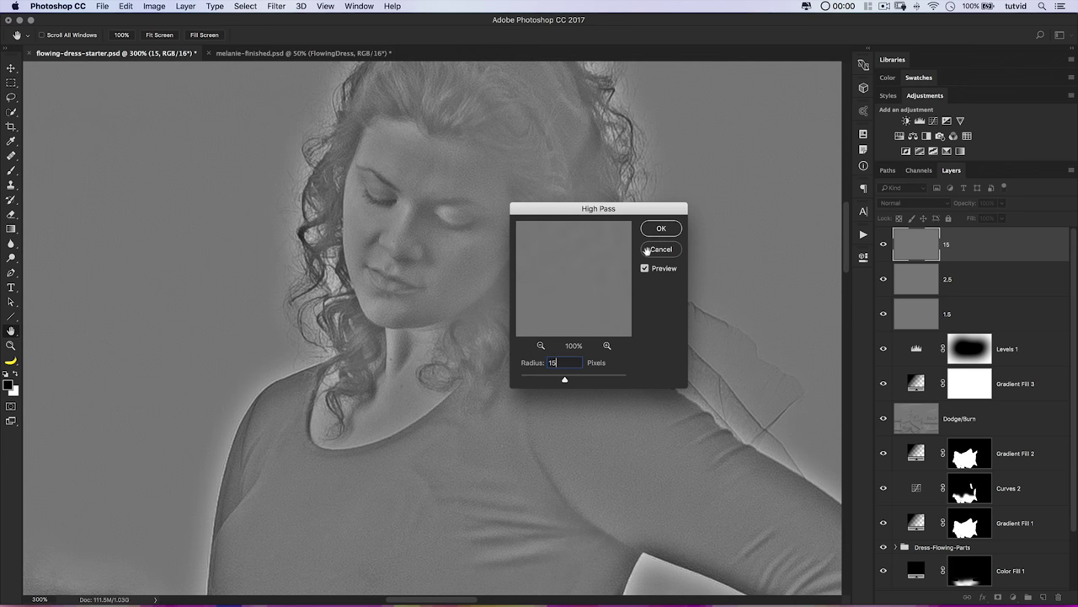
key(BackSpace)
text(0)
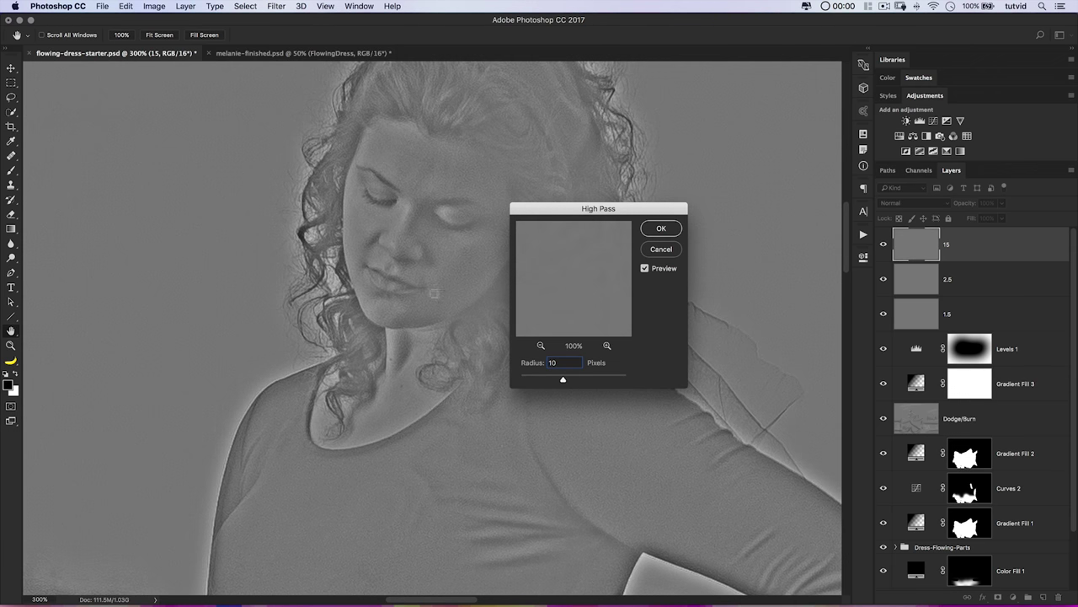
double_click(555, 362)
text(12)
key(Return)
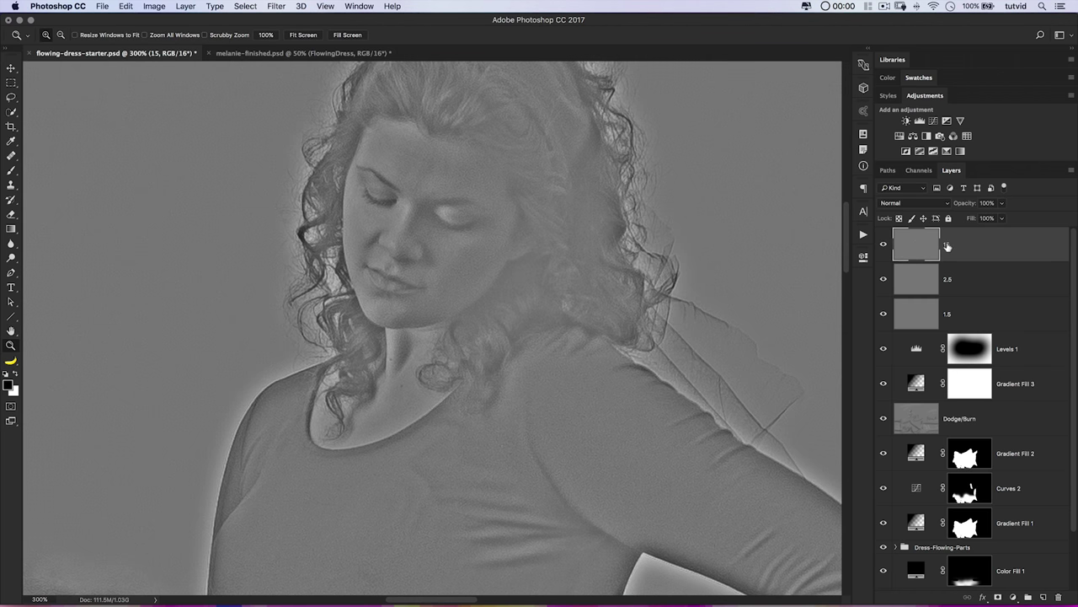
- Rename the topmost High Pass layer 12 and set its blend mode to Soft Light
double_click(947, 245)
key(Return)
key(super+0)
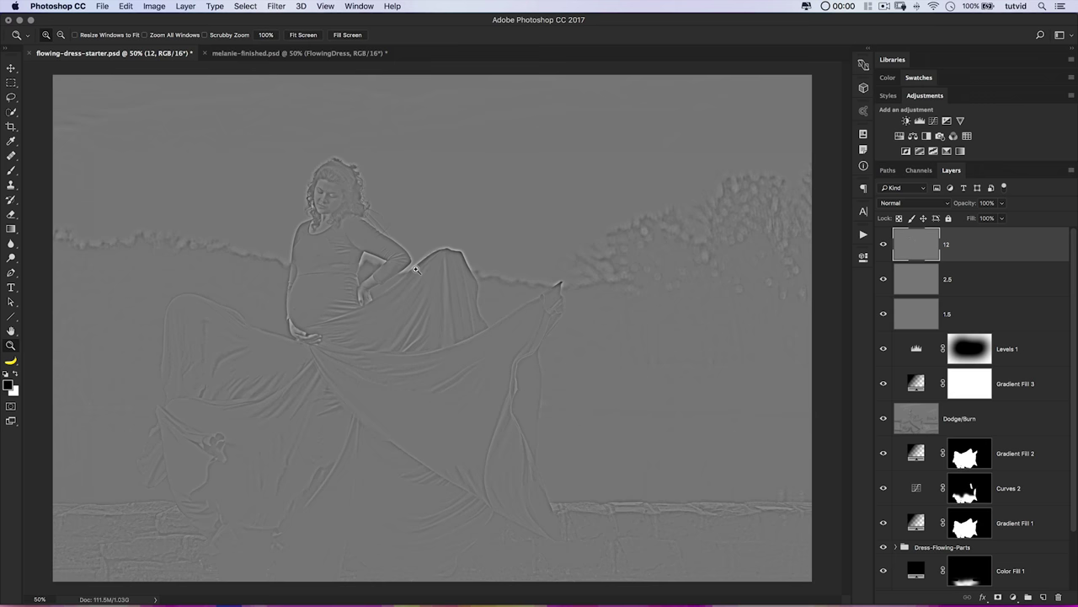
click(927, 206)
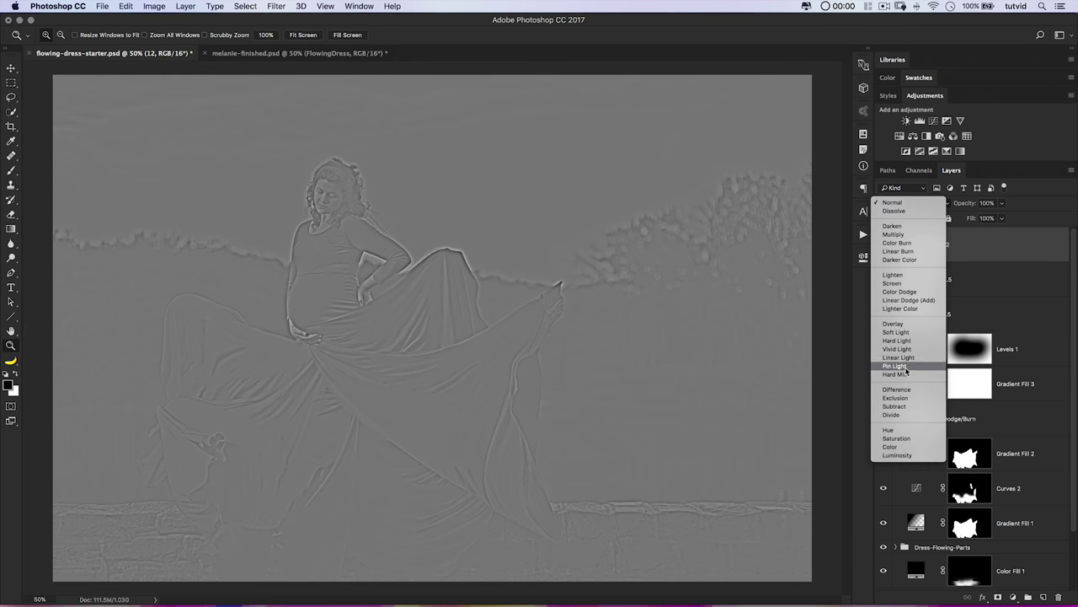
click(900, 337)
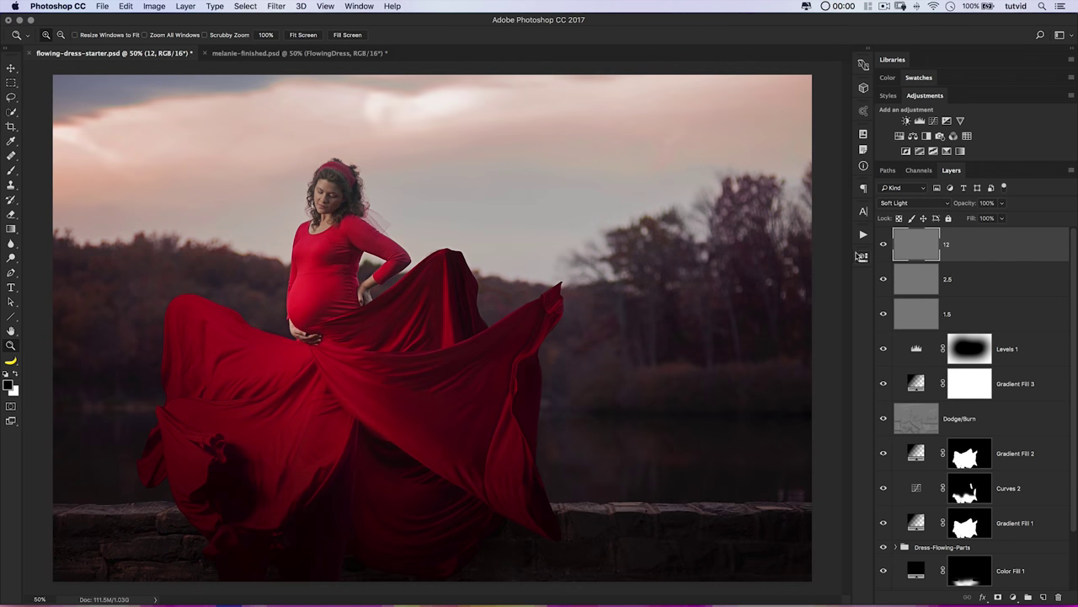
- Reduce the opacity of layer 12 and compare the whole image with and without it
drag(967, 206, 938, 210)
click(883, 245)
click(883, 245)
click(882, 245)
click(883, 245)
- Add a Curves adjustment layer on top, raise the black point's output to 13, lower the white point's to 232, and compare the effect
click(933, 120)
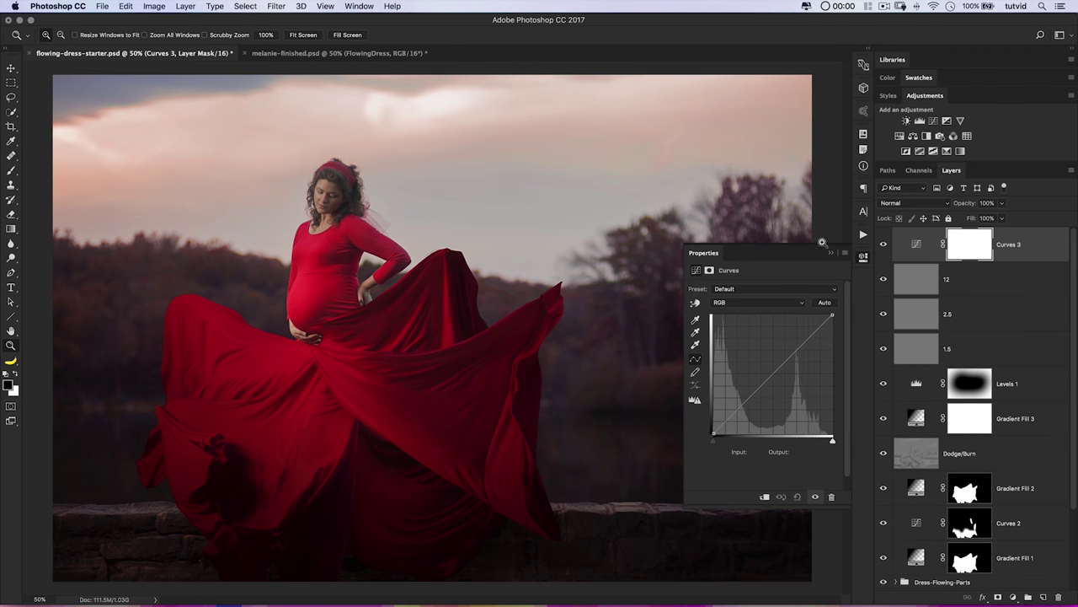
key(super+minus)
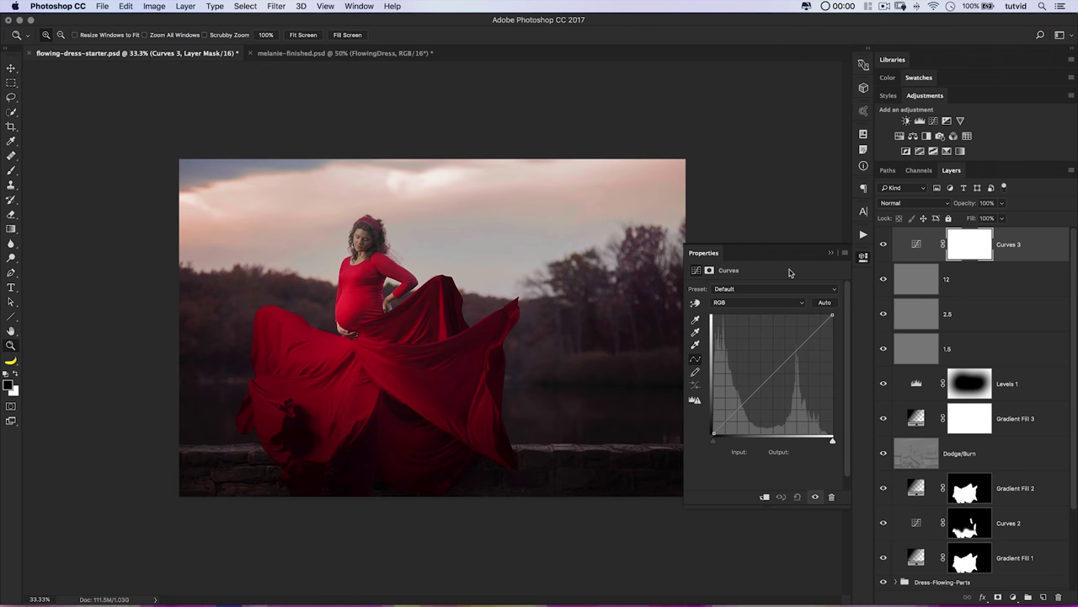
drag(714, 433, 708, 427)
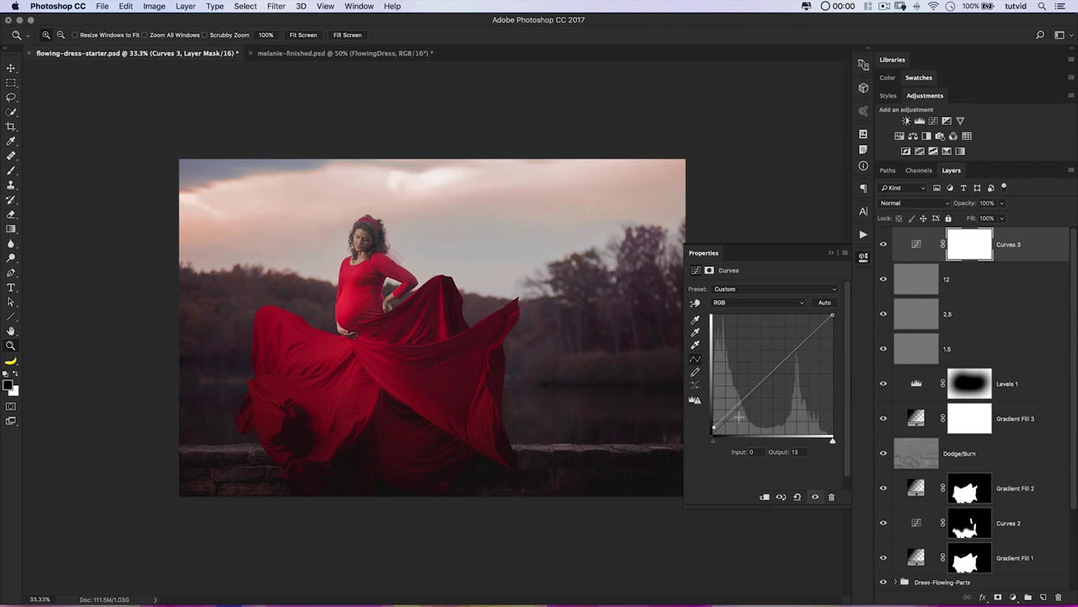
drag(832, 315, 832, 325)
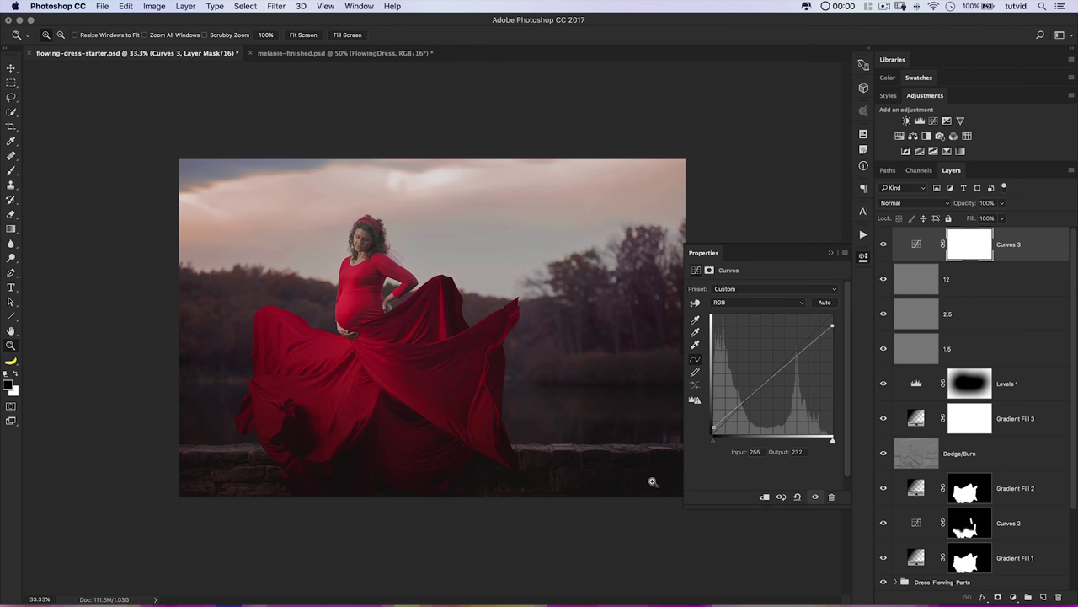
click(713, 425)
click(884, 244)
click(884, 244)
click(862, 260)
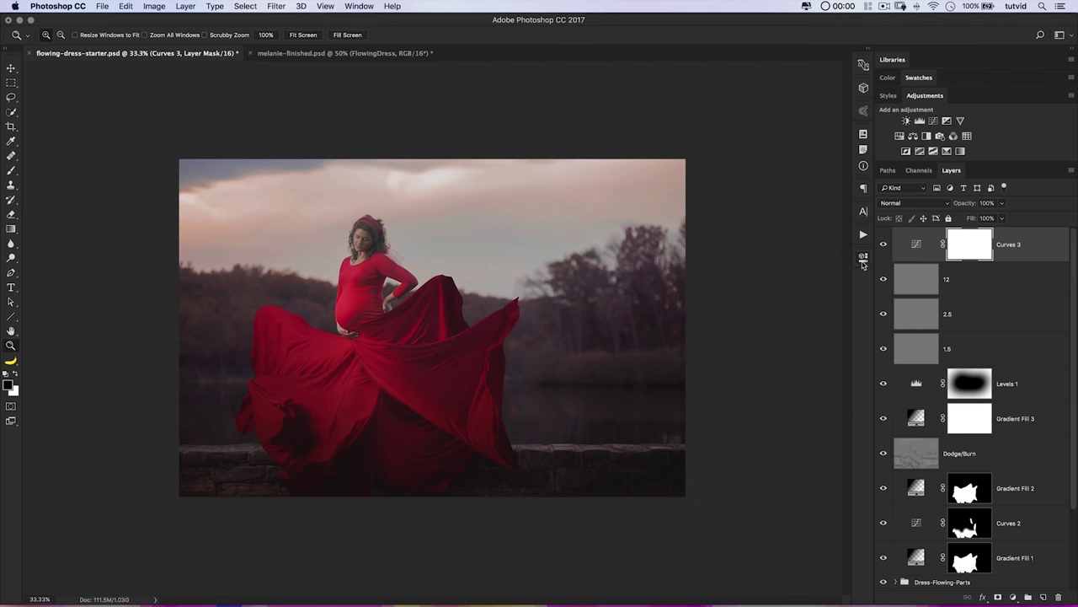
- Add a Gradient Map adjustment layer on top and set its gradient's dark colour stop to 51215d
click(961, 150)
click(745, 295)
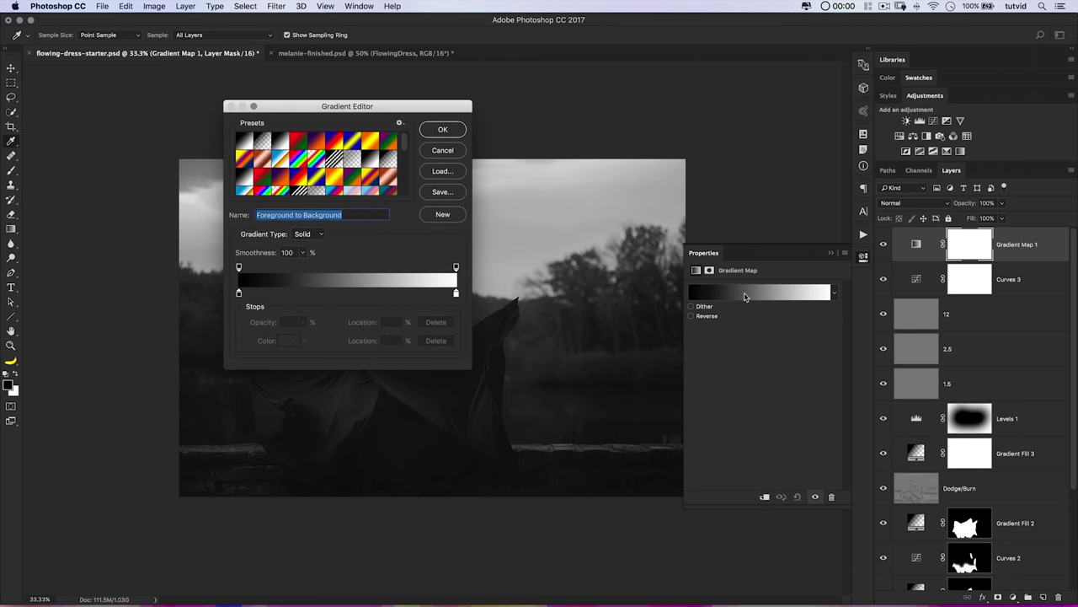
drag(415, 99, 701, 63)
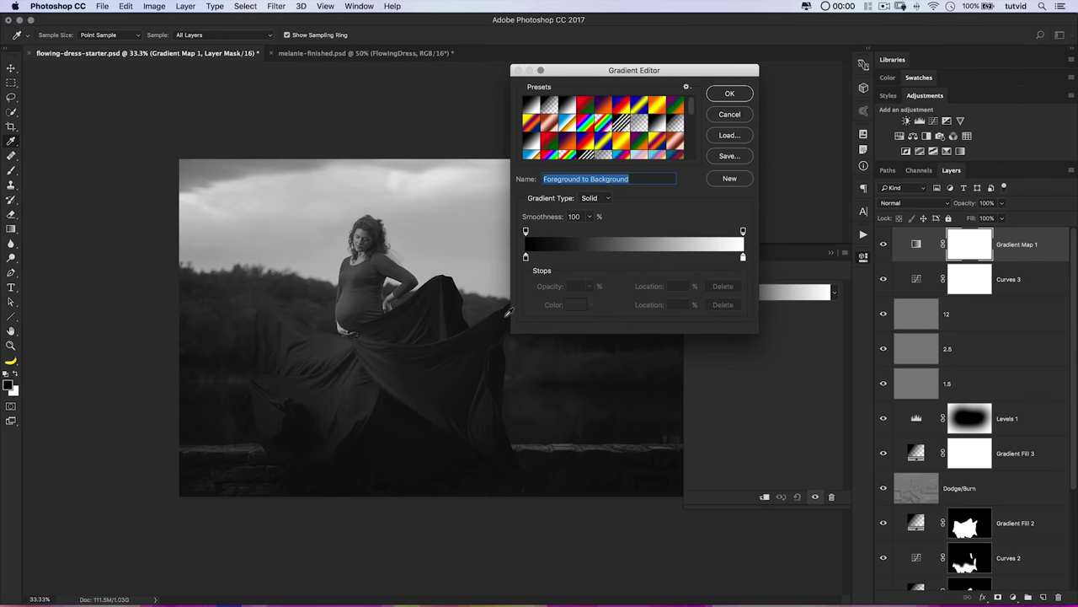
double_click(525, 257)
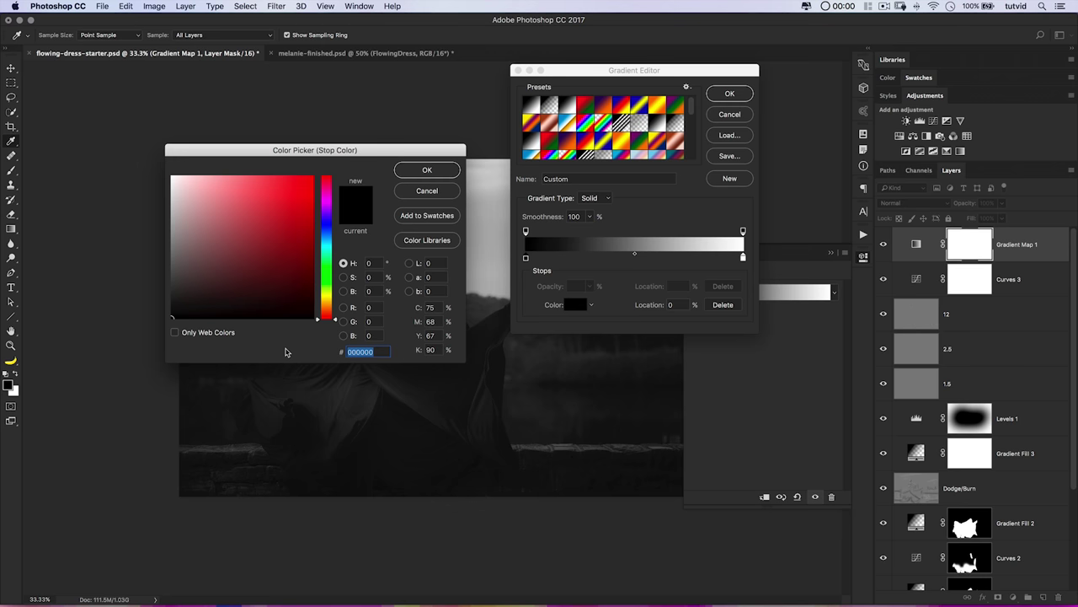
text(51215)
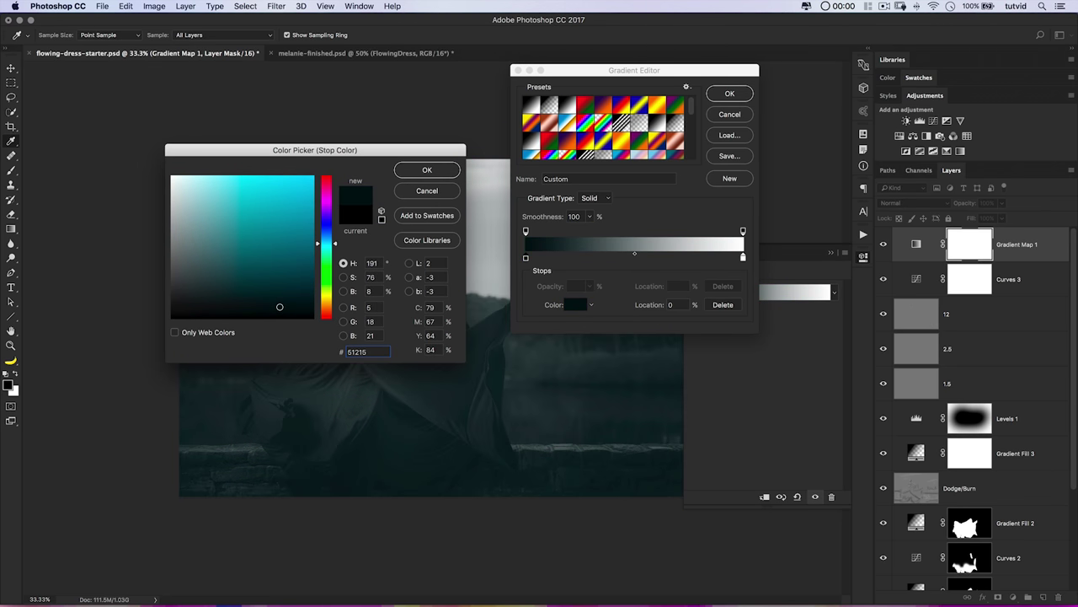
text(d)
drag(386, 153, 379, 145)
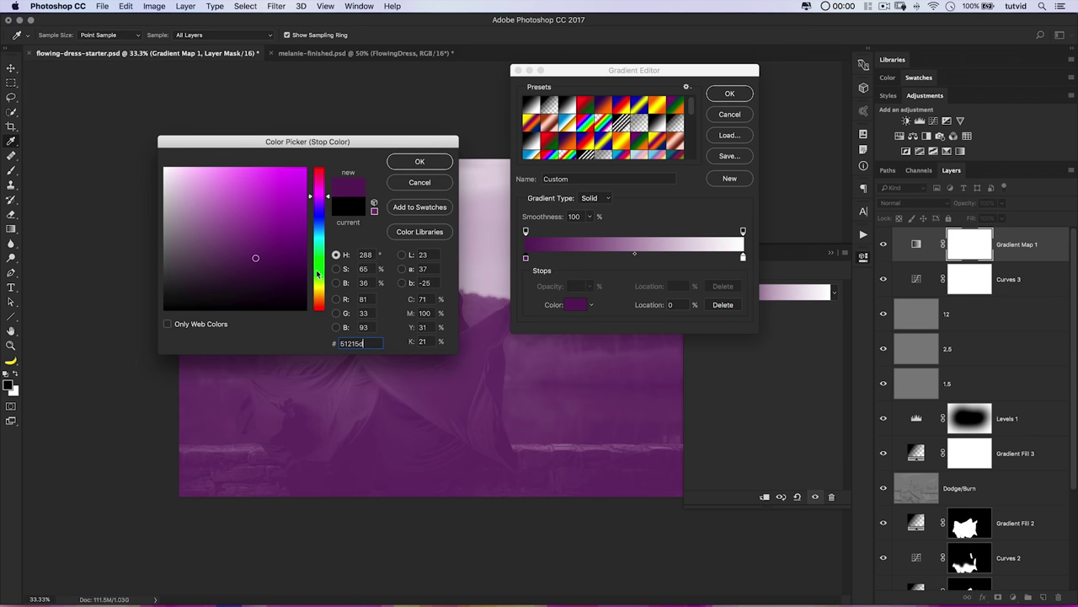
click(423, 160)
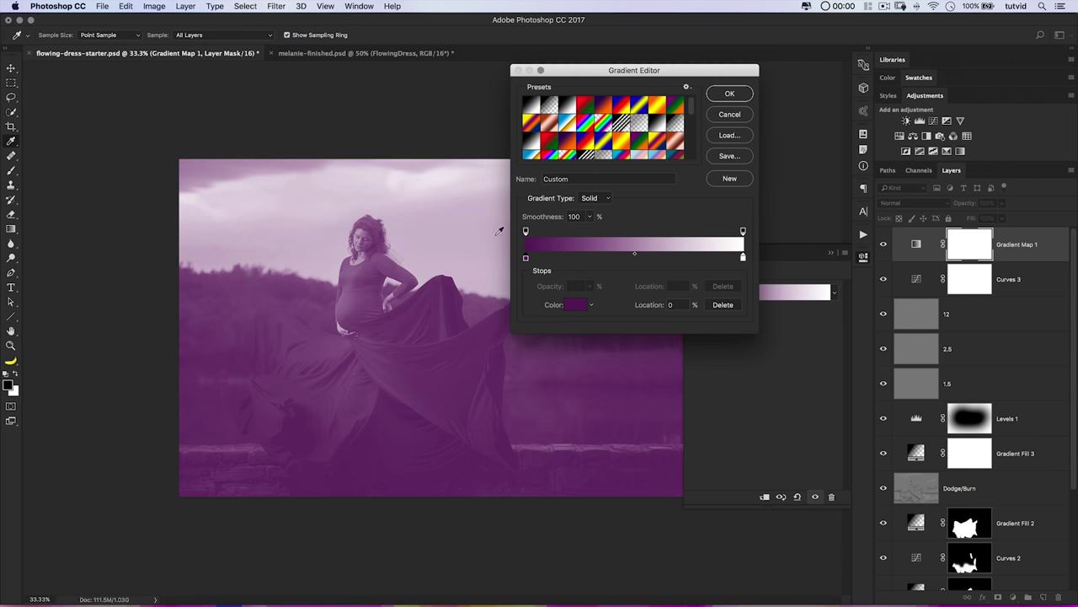
- Set the light colour stop of the Gradient Map's gradient to ffffea
double_click(743, 258)
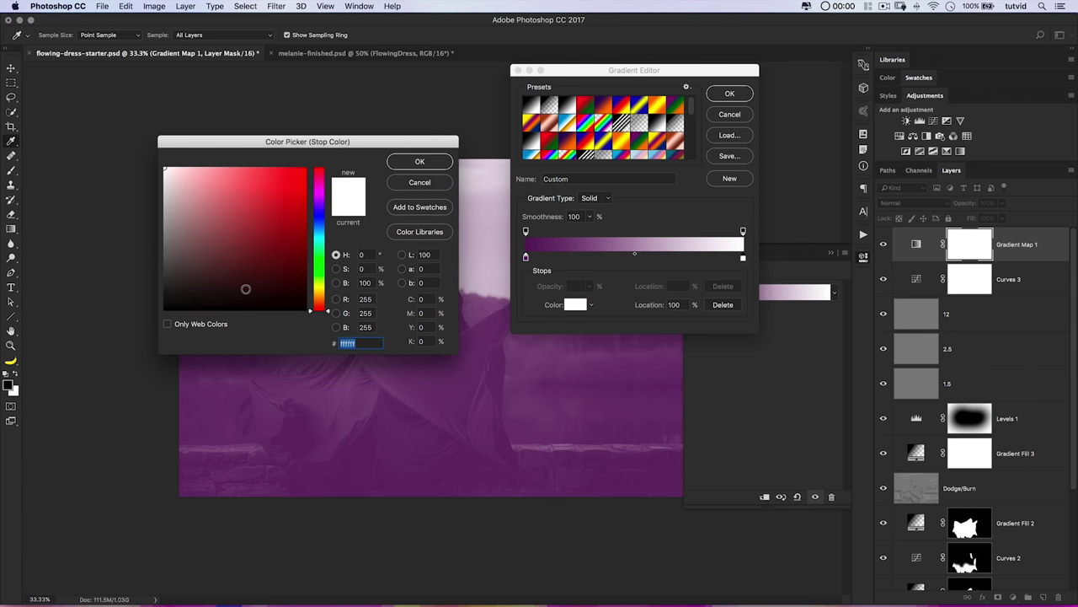
text(fffea)
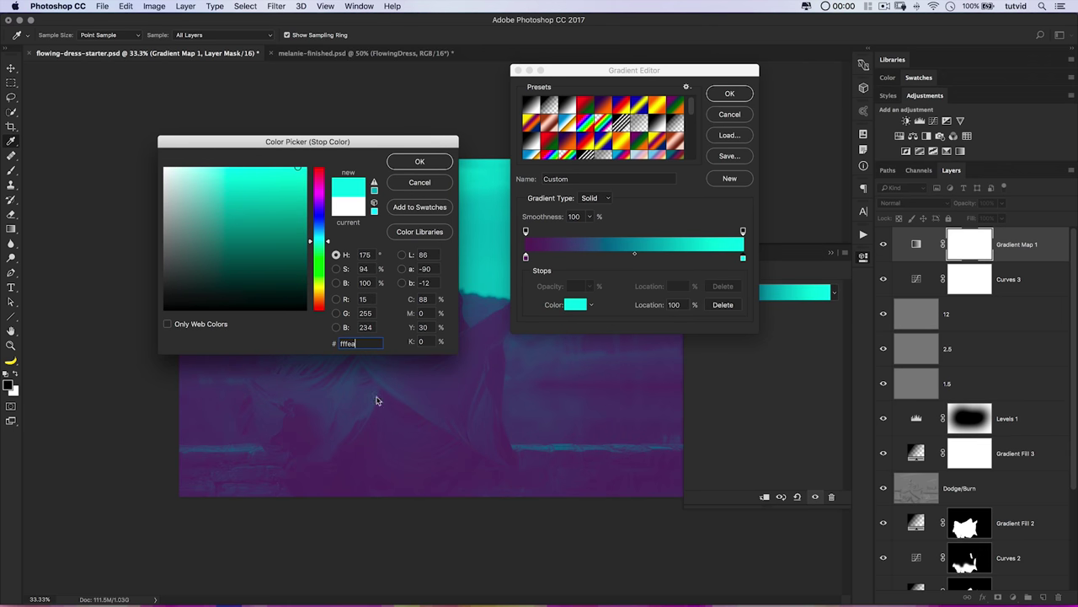
double_click(346, 344)
text(f)
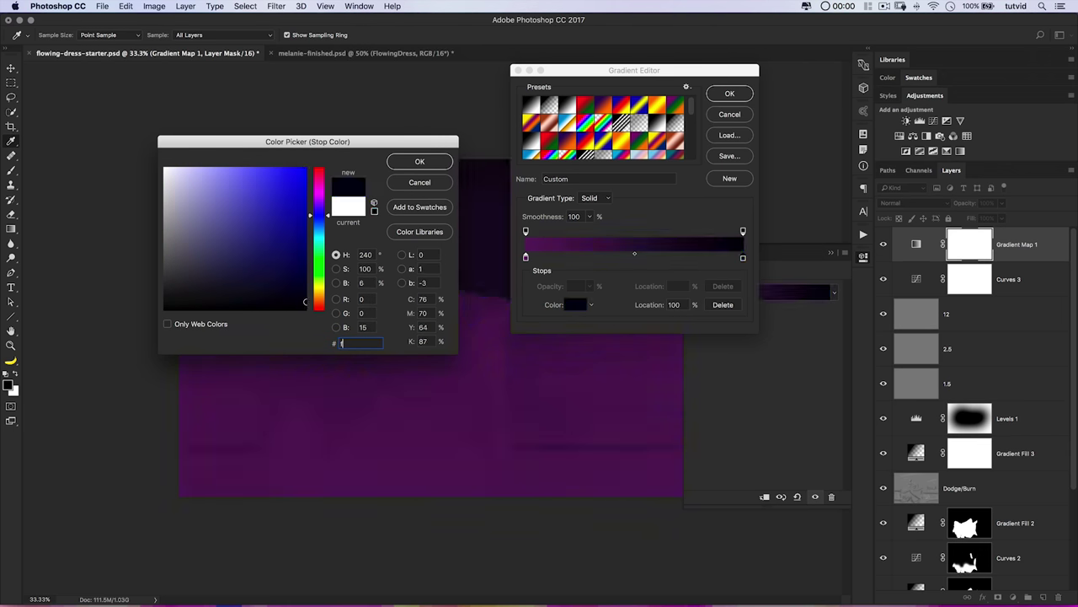
text(fffea)
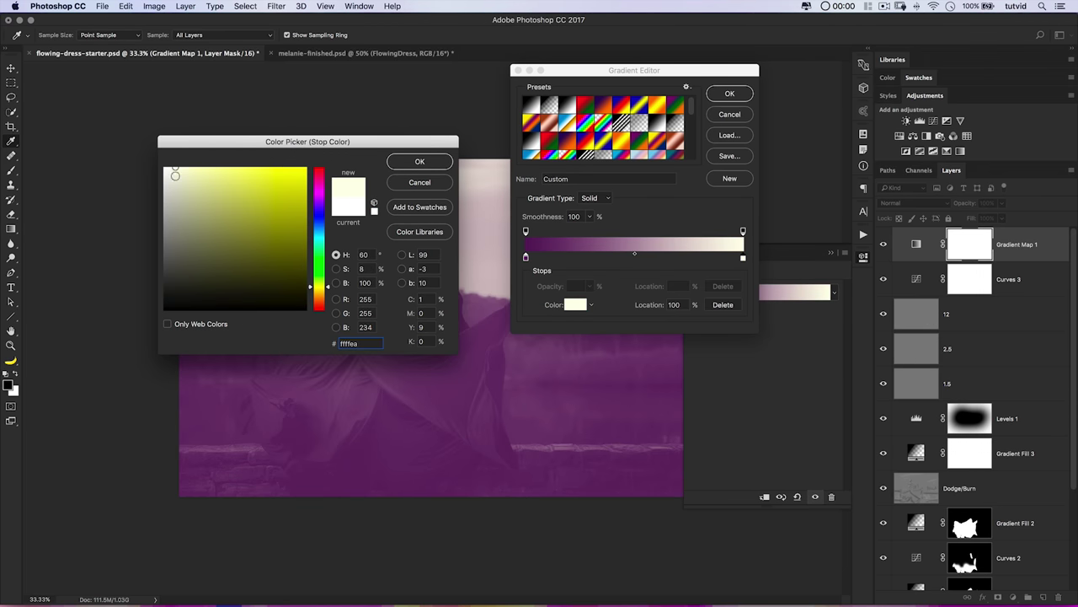
click(419, 162)
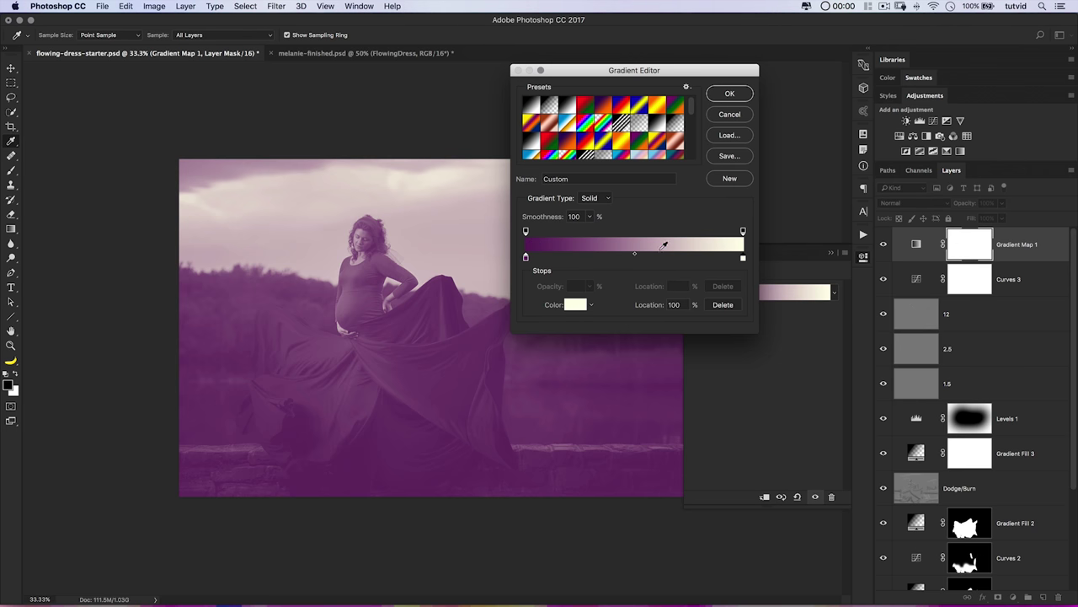
- Accept the edited gradient, set the Gradient Map layer's blend mode to Soft Light, and compare the image with and without it
click(745, 98)
click(914, 204)
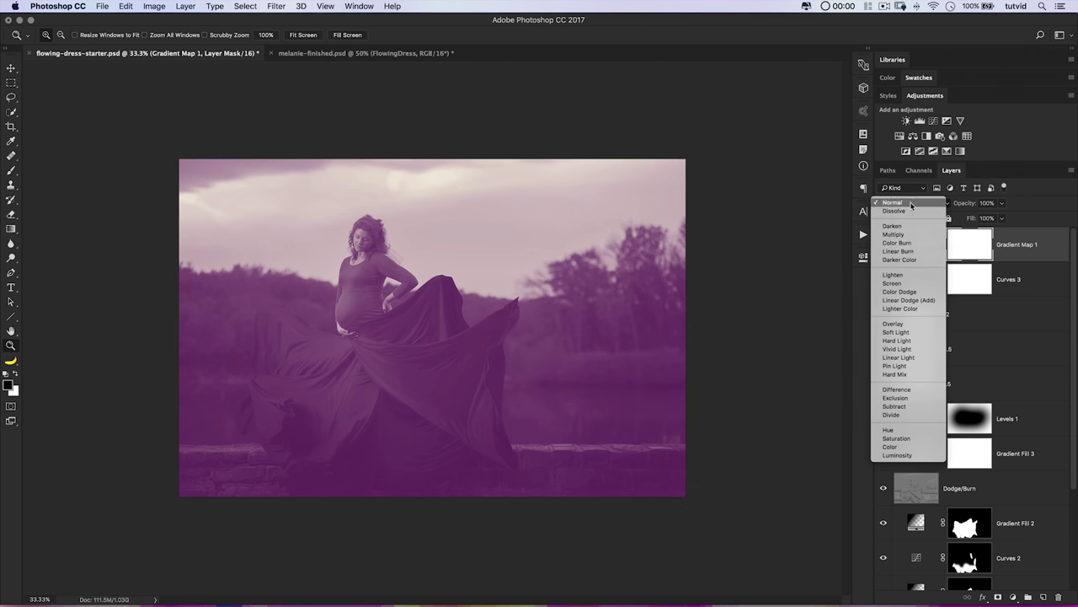
click(902, 335)
click(884, 244)
click(884, 244)
click(884, 244)
click(884, 244)
click(884, 244)
click(883, 244)
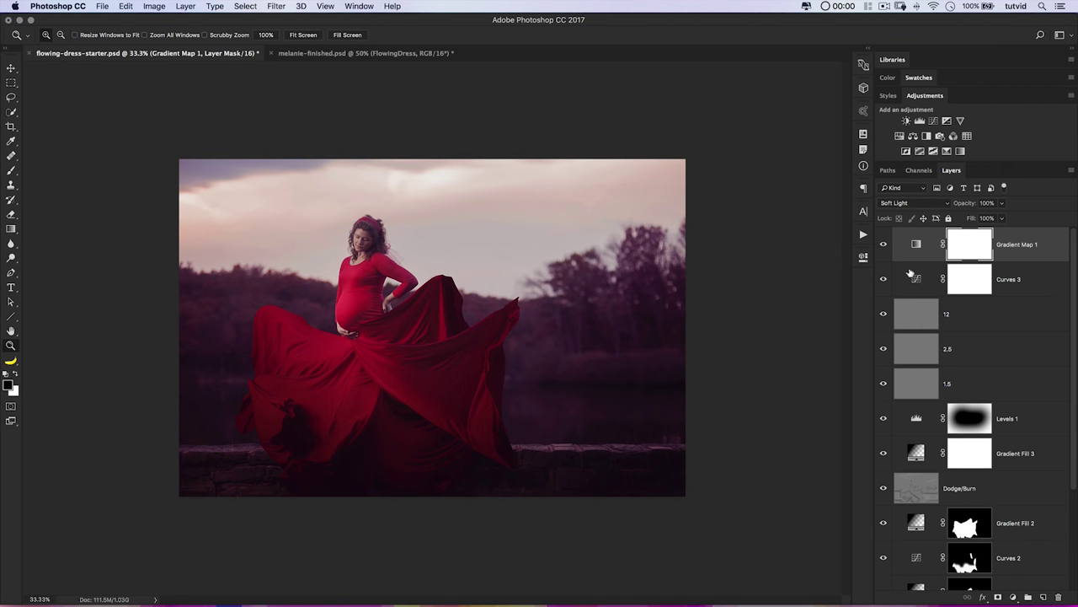
- Compare the image with and without the Curves 3 and Gradient Map 1 layers, leaving both visible
click(882, 281)
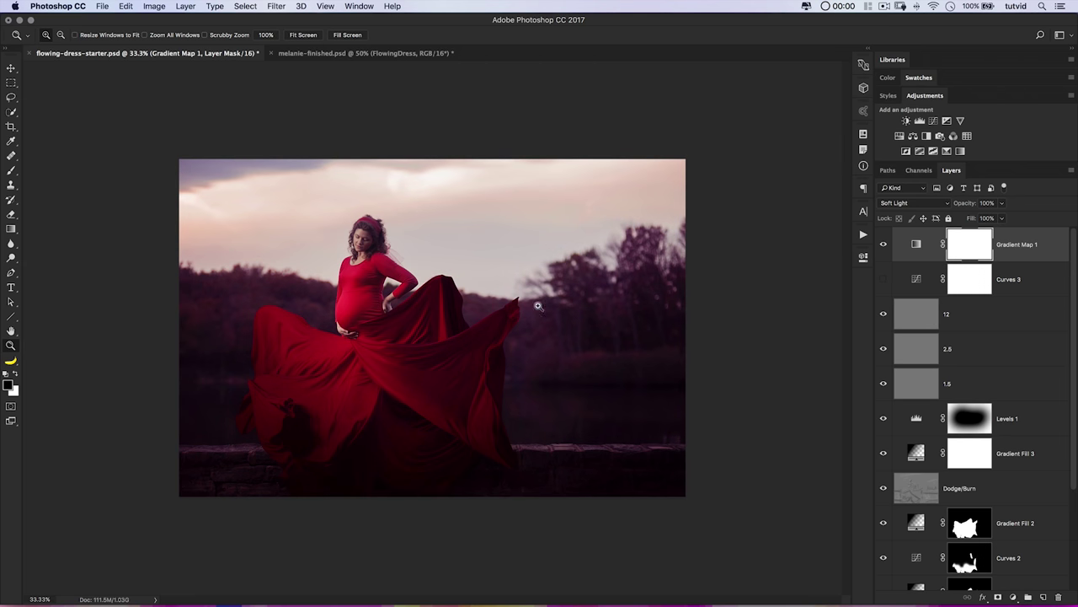
click(882, 279)
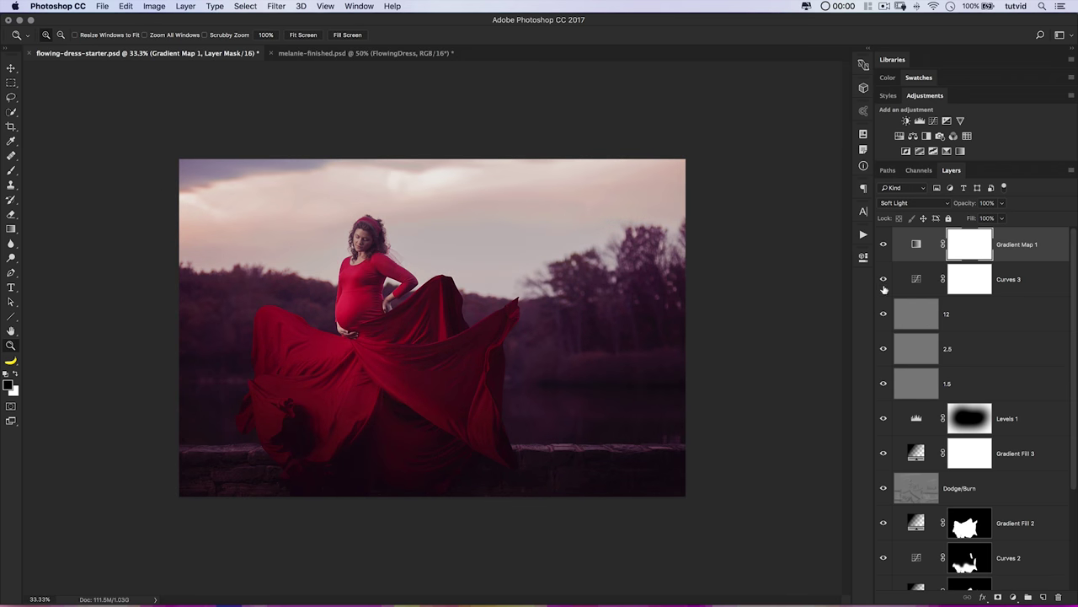
click(883, 279)
click(883, 244)
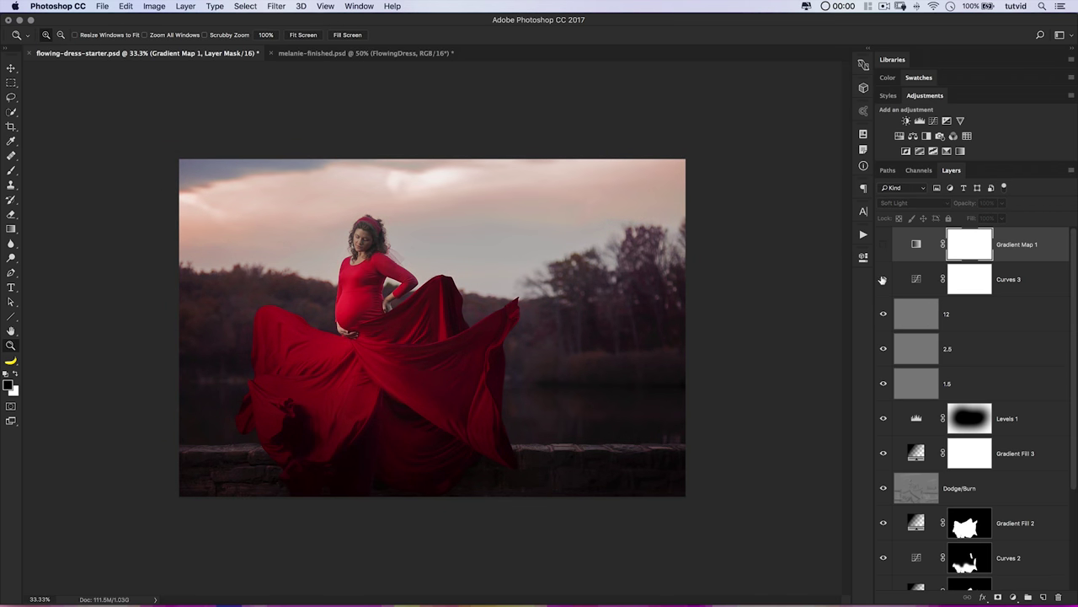
click(882, 279)
click(884, 244)
click(883, 278)
click(883, 244)
click(883, 244)
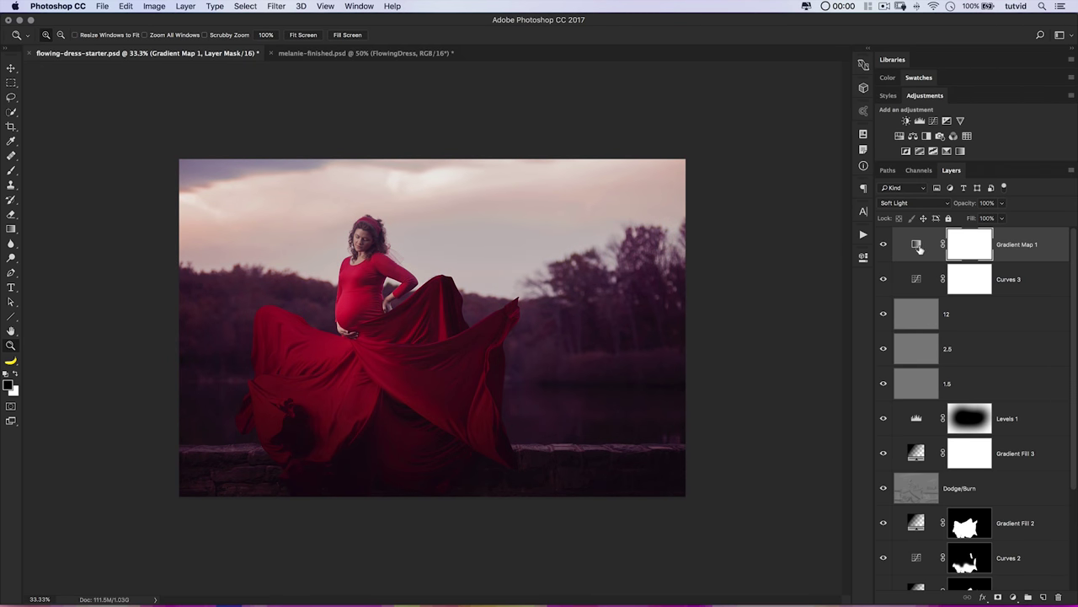
- Add a Color Balance adjustment layer on top and set its midtones to Cyan–Red +10, Magenta–Green -7 and Yellow–Blue -12
click(914, 137)
drag(750, 334, 745, 336)
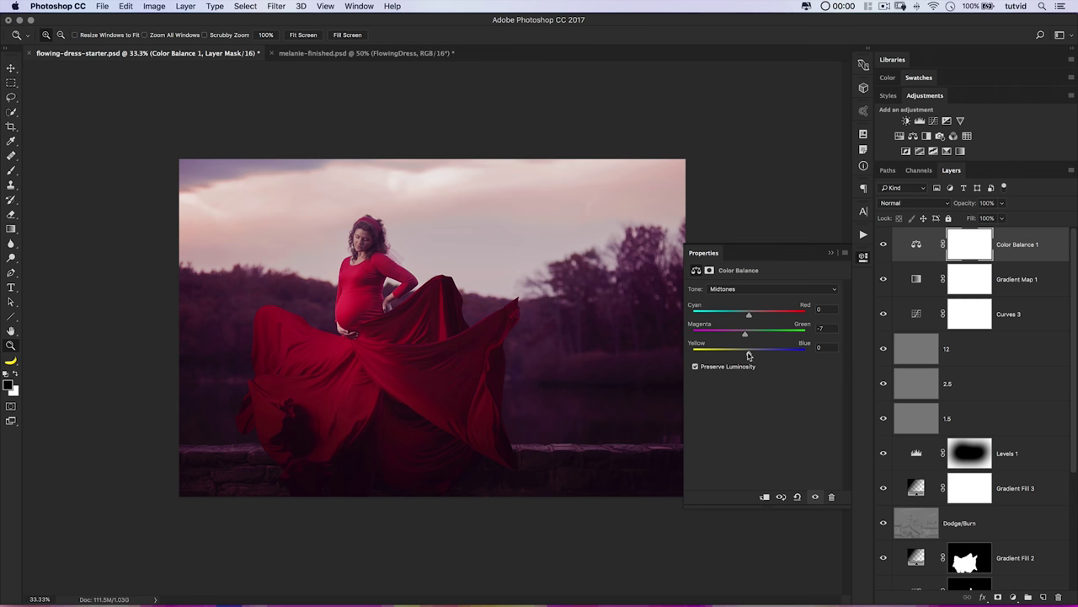
drag(750, 357, 743, 358)
drag(749, 318, 755, 319)
- Adjust the Color Balance shadows, setting Magenta–Green to -7 and Yellow–Blue to +2 and fine-tuning Cyan–Red
click(756, 290)
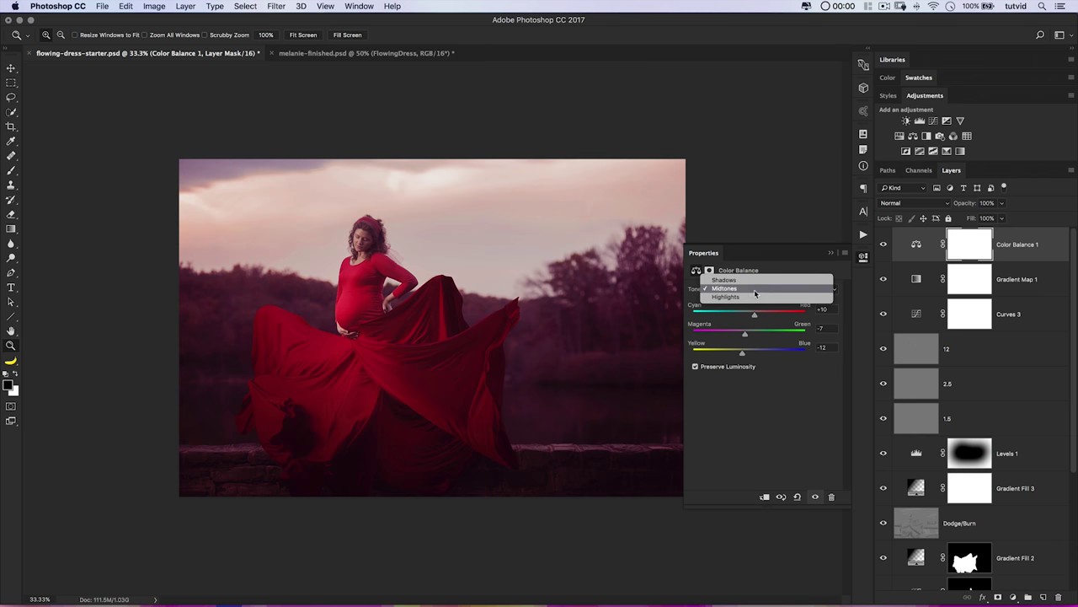
click(754, 281)
drag(752, 338, 757, 338)
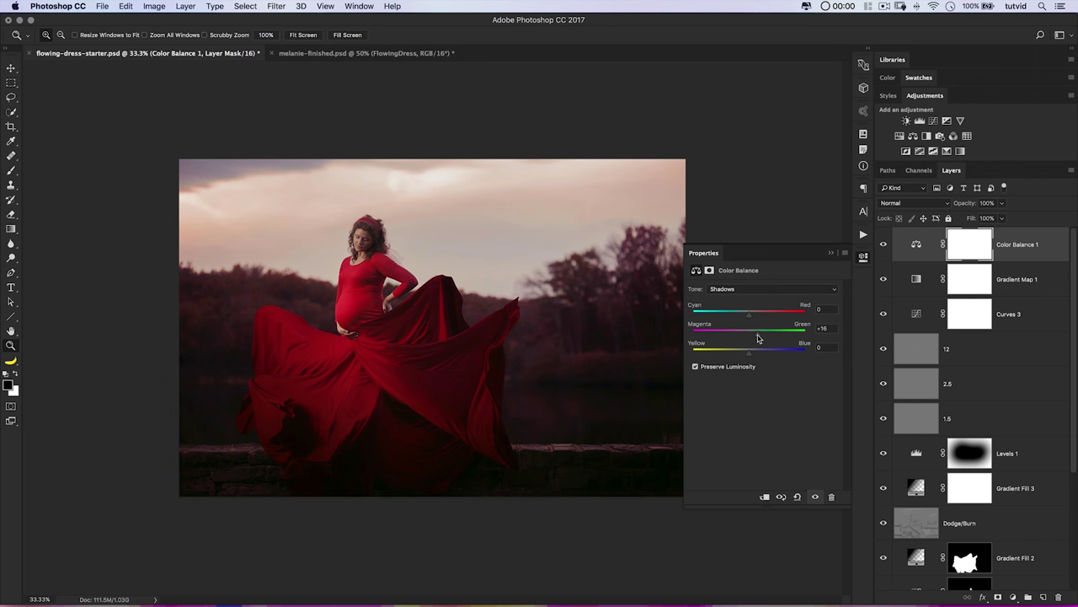
drag(753, 337, 746, 335)
drag(748, 318, 752, 324)
- Set the Color Balance highlights to Yellow–Blue -9 and Magenta–Green +5, and shift Cyan–Red toward red
click(758, 292)
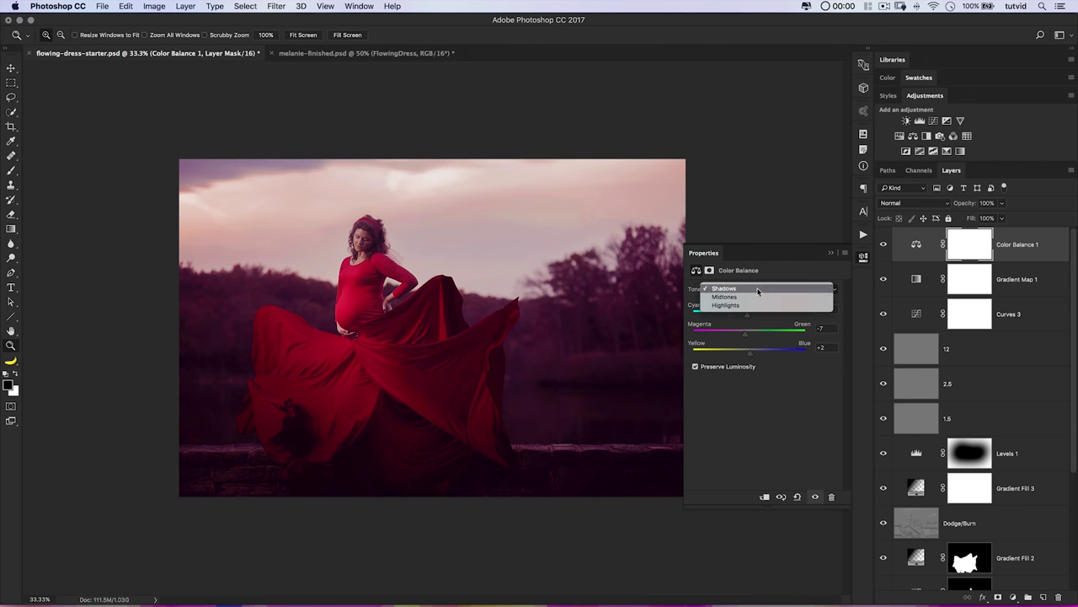
click(760, 308)
drag(749, 354, 745, 352)
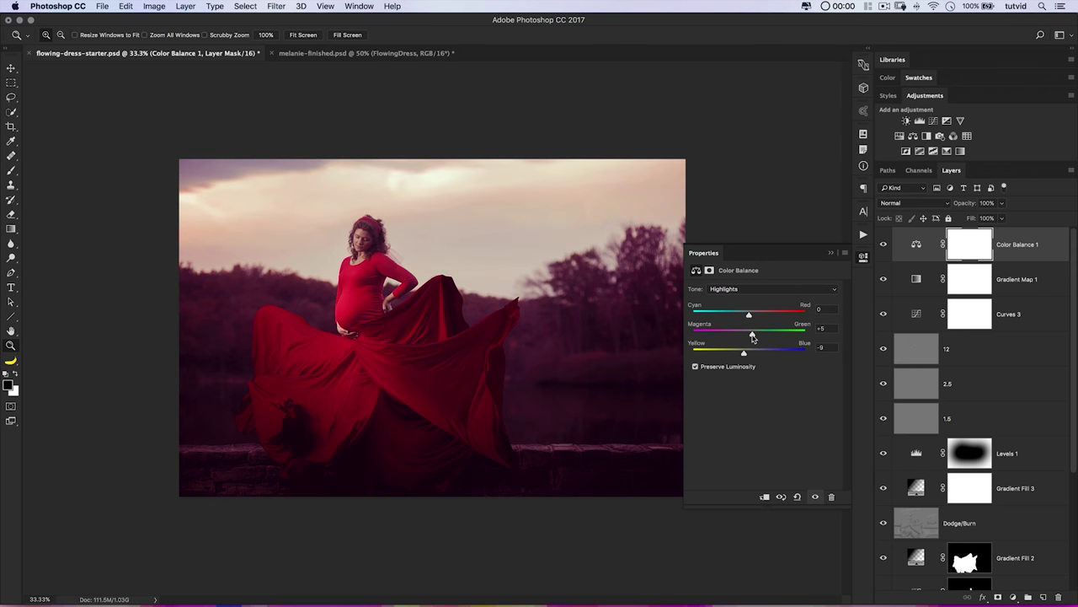
drag(751, 316, 757, 317)
click(863, 257)
- Compare the image with and without Color Balance 1, and with and without all three colour grading layers together
click(884, 245)
click(884, 245)
click(883, 246)
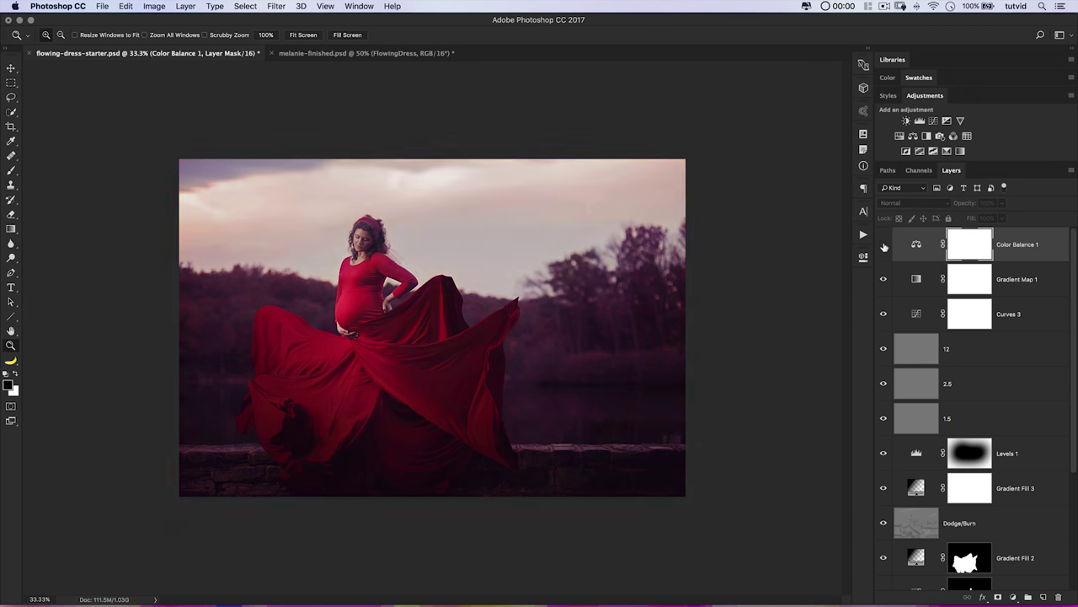
click(884, 245)
click(884, 245)
click(884, 245)
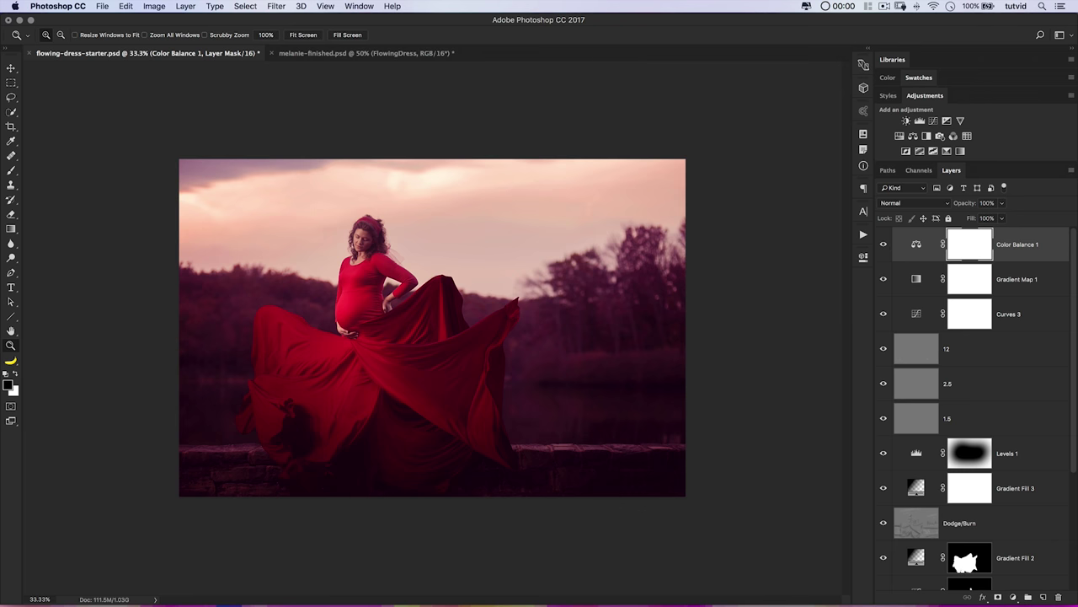
drag(883, 316, 887, 251)
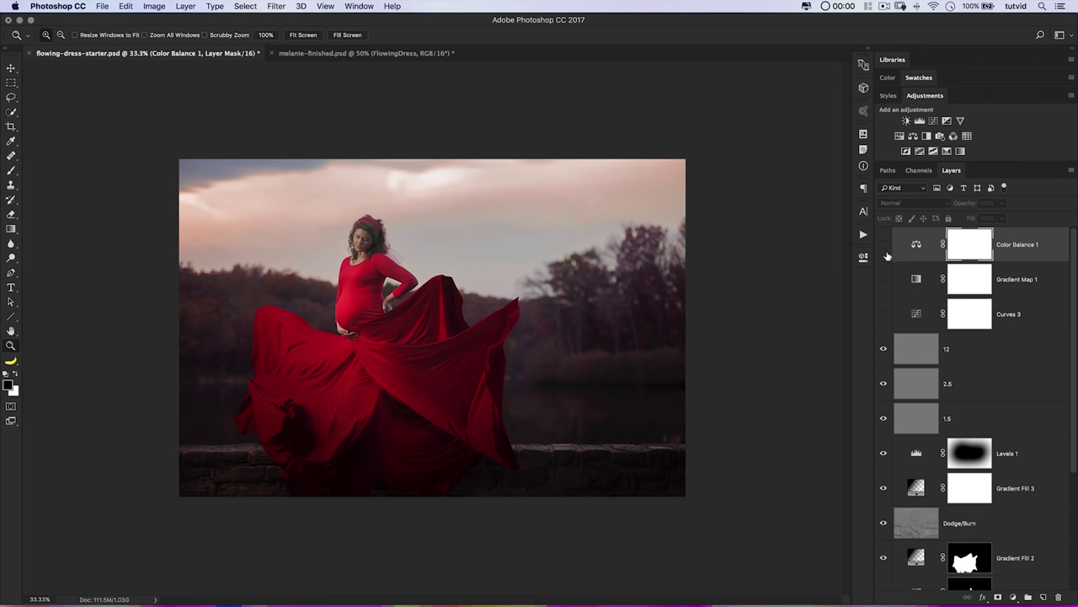
drag(883, 314, 886, 244)
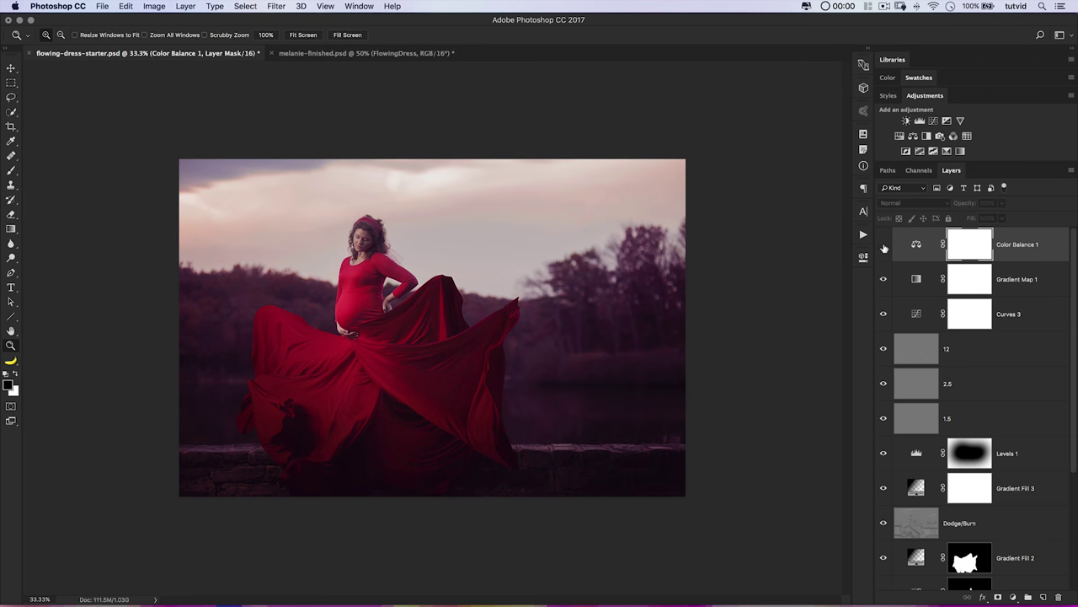
click(884, 245)
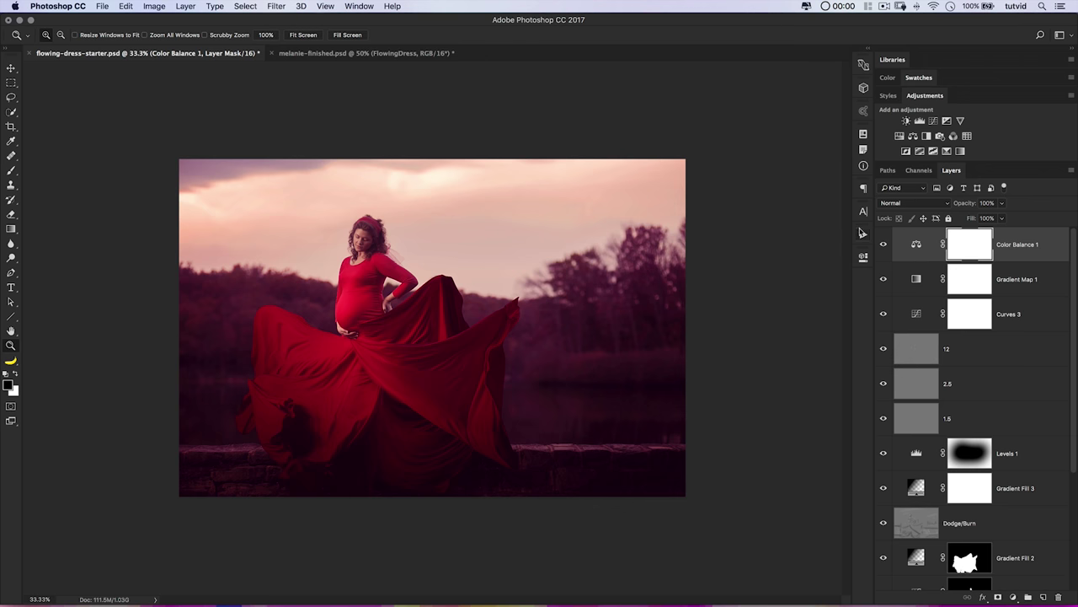
- Run the AddNoise action from the ImageActions set to add noise layers above the Color Balance layer
click(861, 232)
click(707, 290)
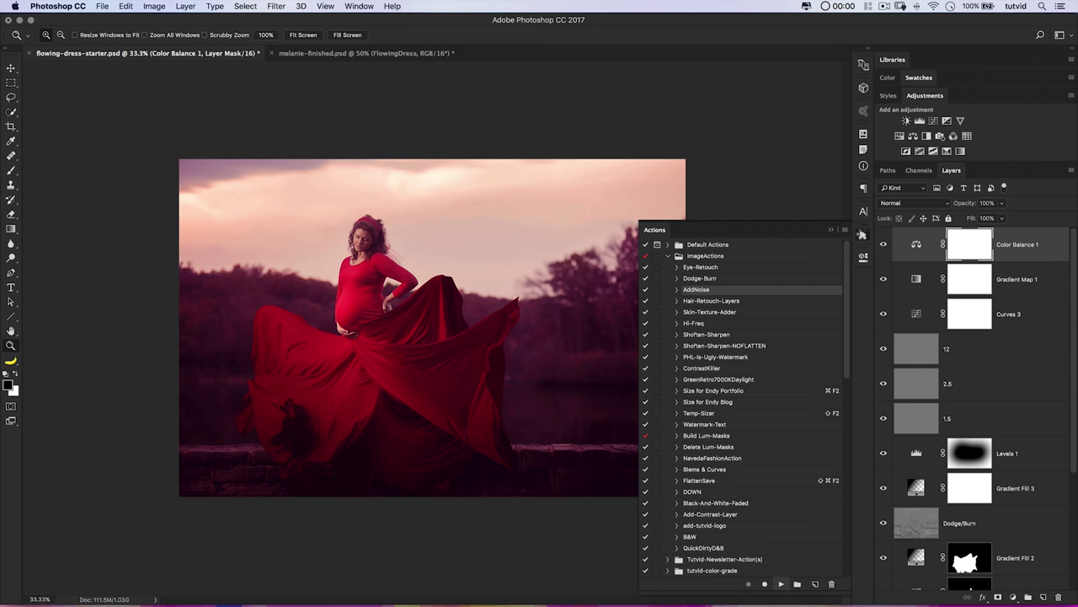
click(862, 233)
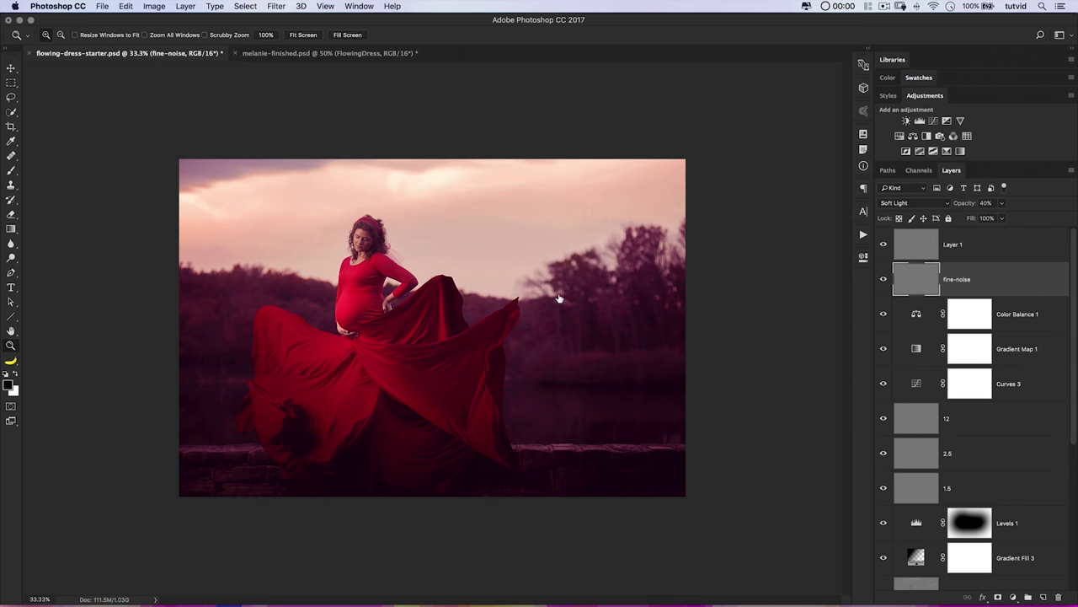
- Reduce the opacity of Layer 1 to 12% and the fine-noise layer to 25%, and reselect Layer 1
click(966, 244)
drag(969, 207, 952, 210)
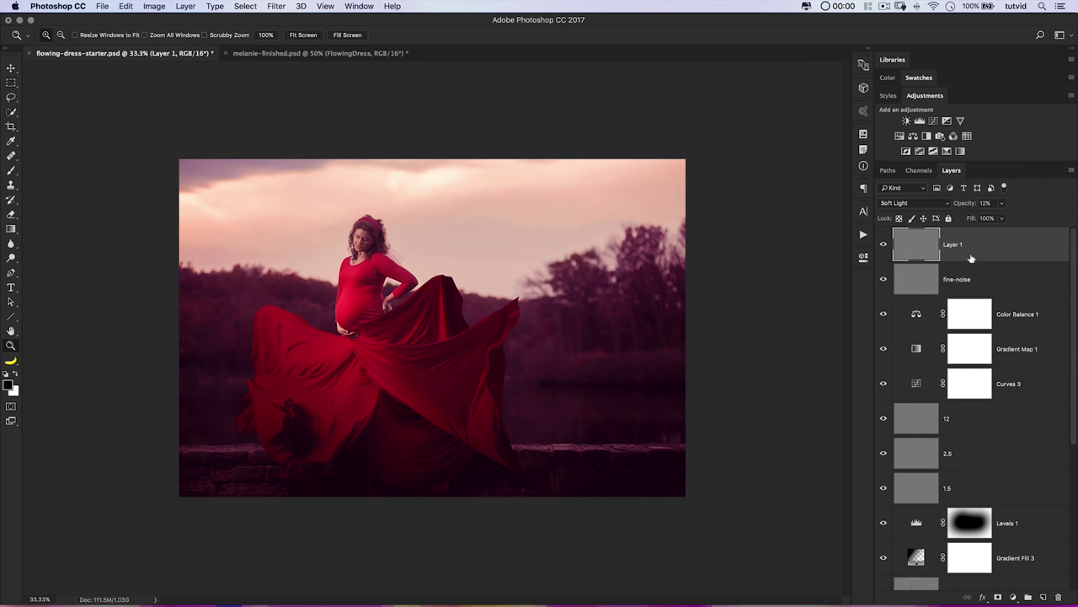
click(969, 268)
drag(968, 206, 956, 200)
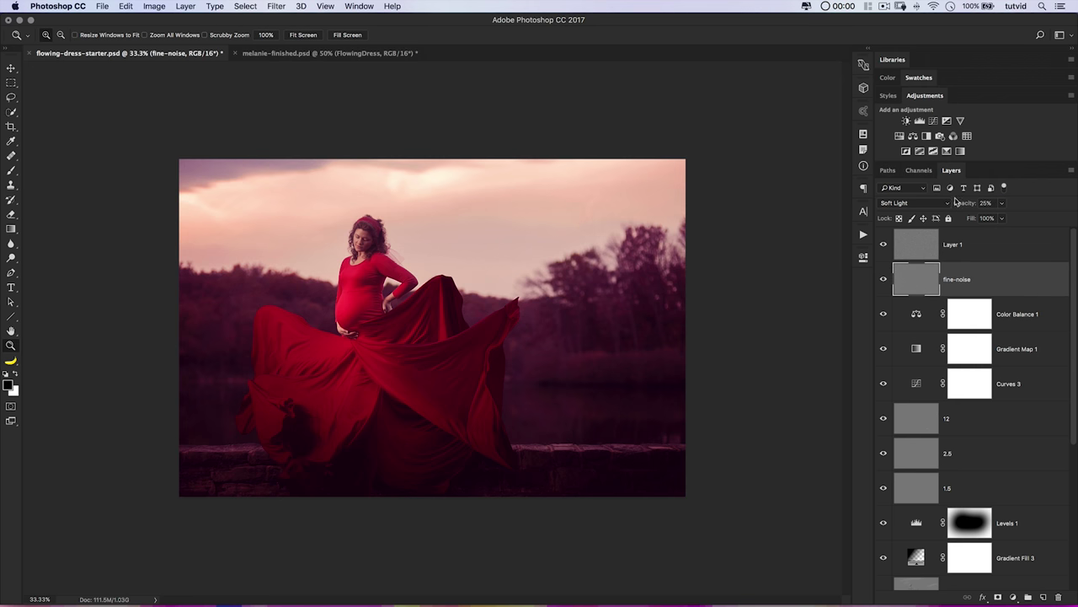
click(984, 250)
- Compare the finished composite with the original photo by isolating the Background layer and restoring all layers
key(super+equal)
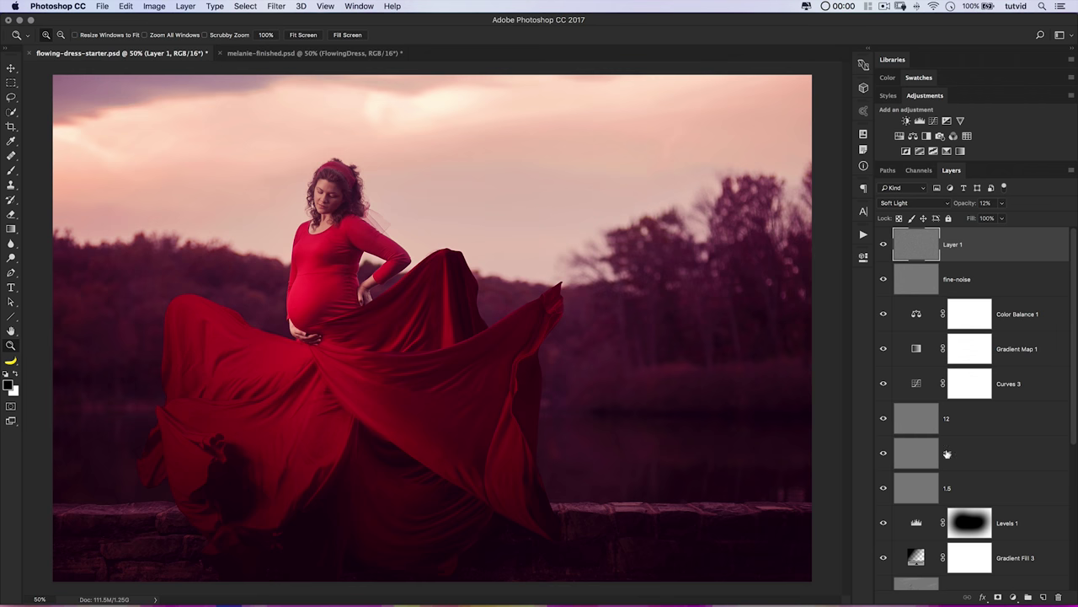
scroll(952, 459, down, 5)
alt+click(884, 574)
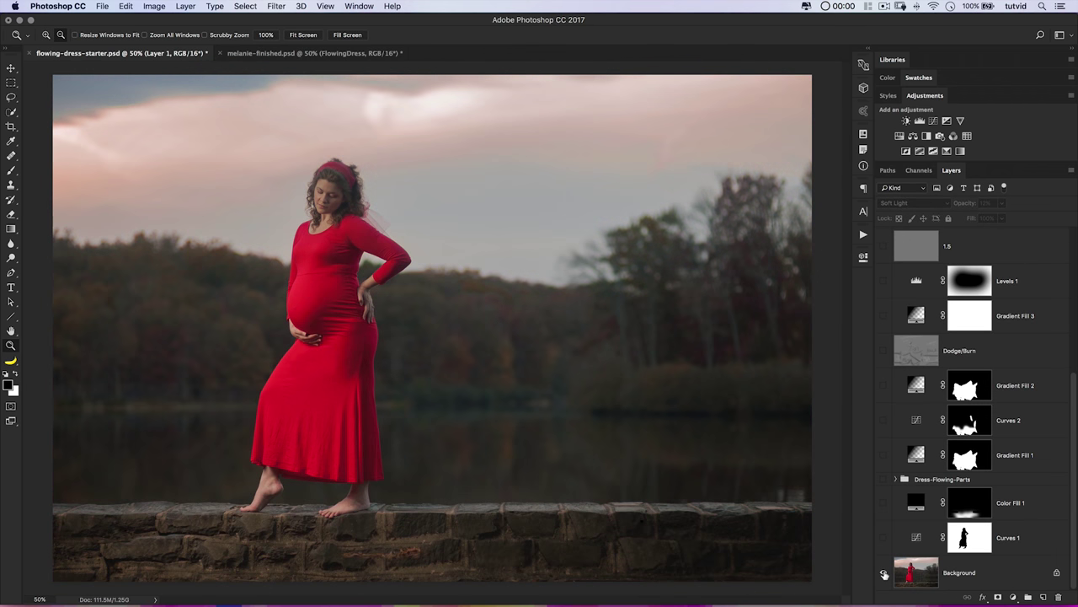
alt+click(883, 574)
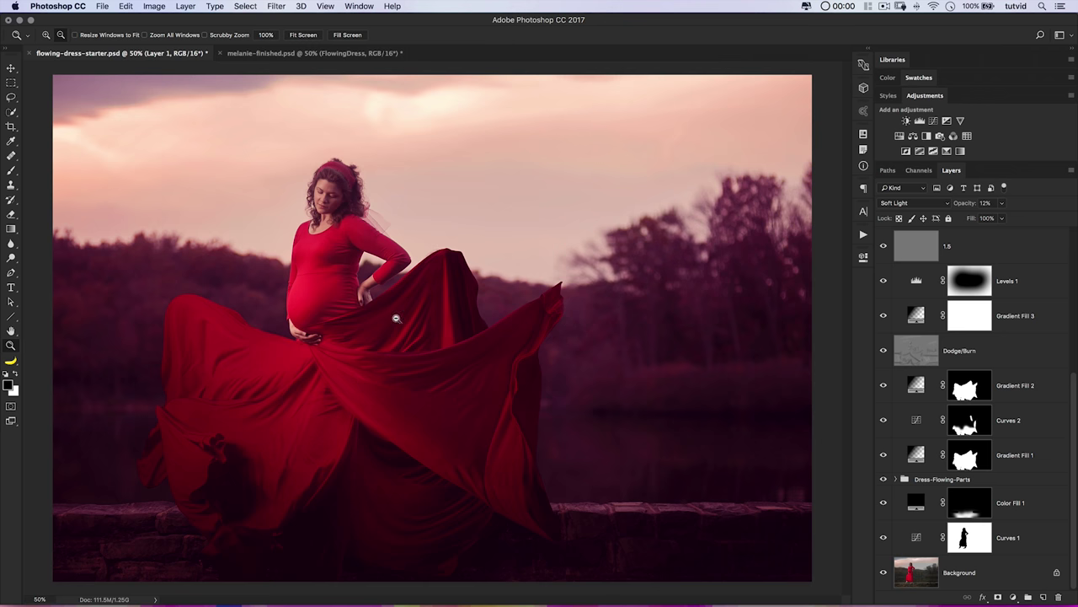